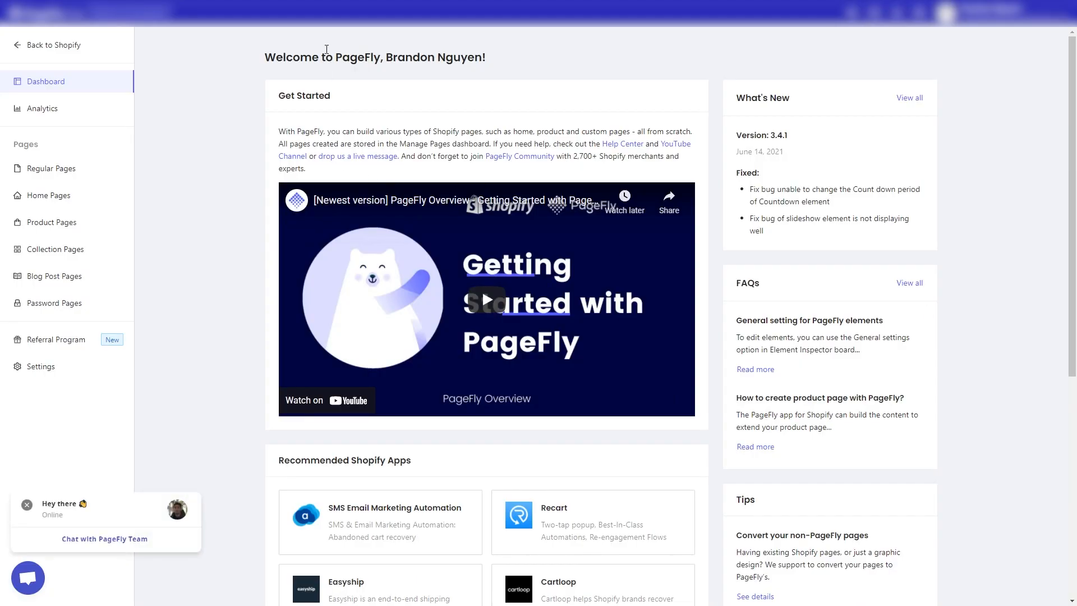
Create a new blank product page and collapse its default product details section.
click(80, 225)
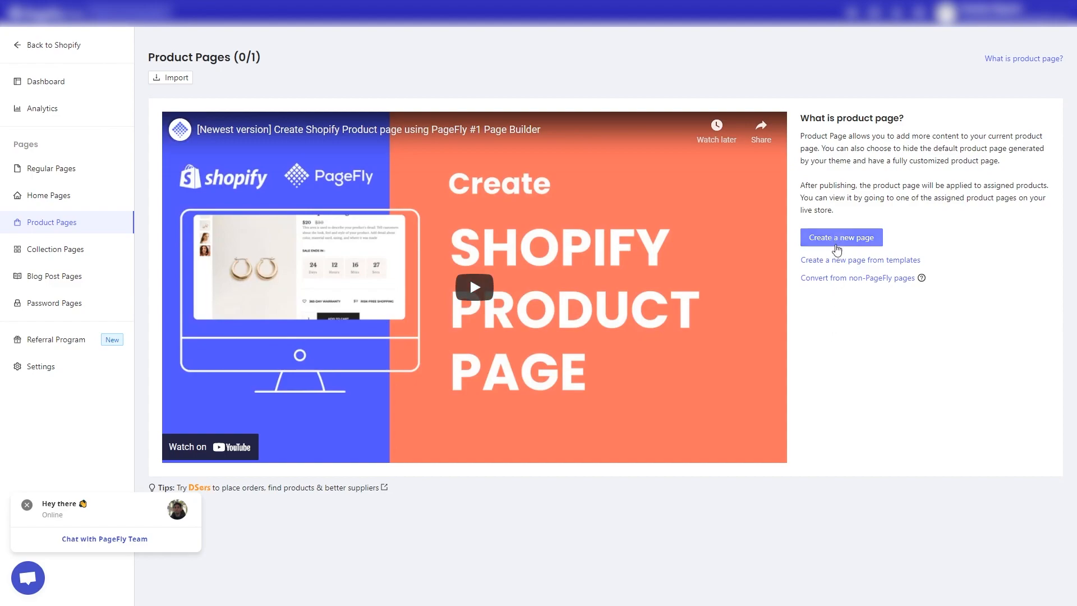
click(837, 239)
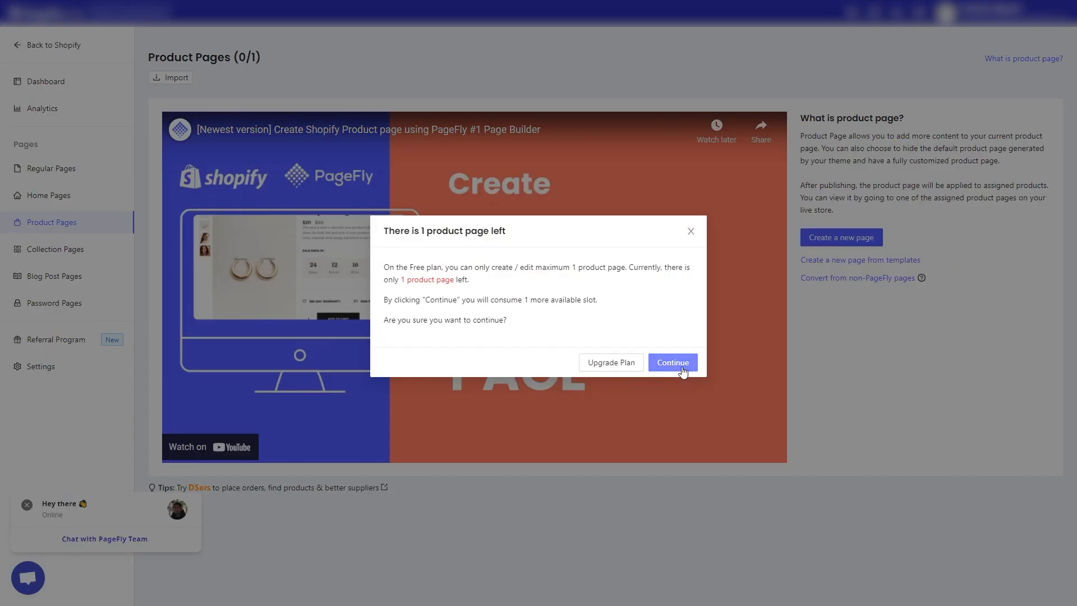
click(673, 363)
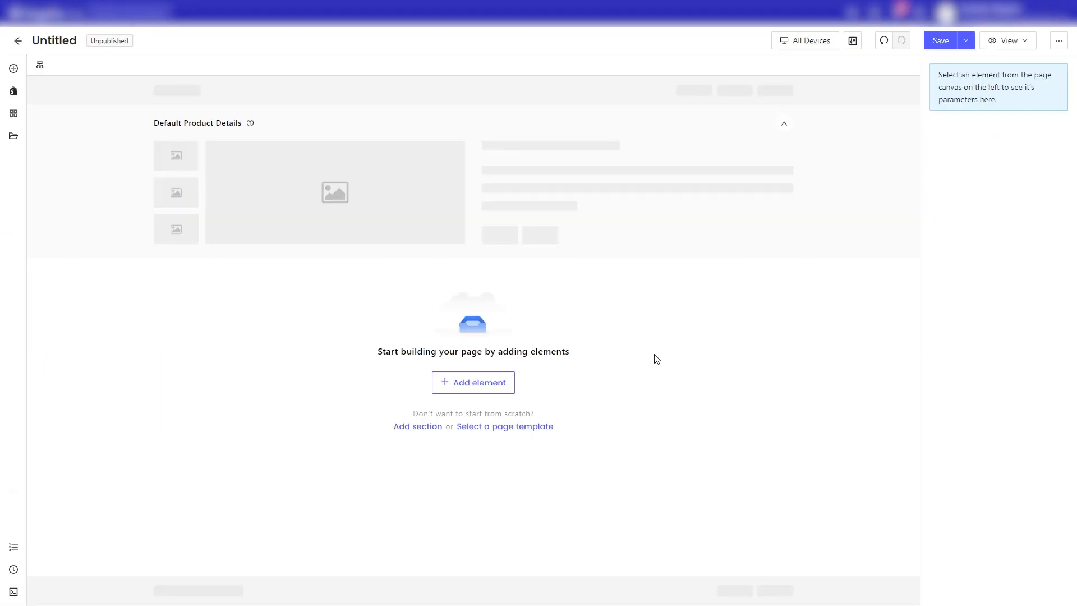
click(786, 130)
Add a single-column 1/1 layout to the page below the default product details.
click(13, 69)
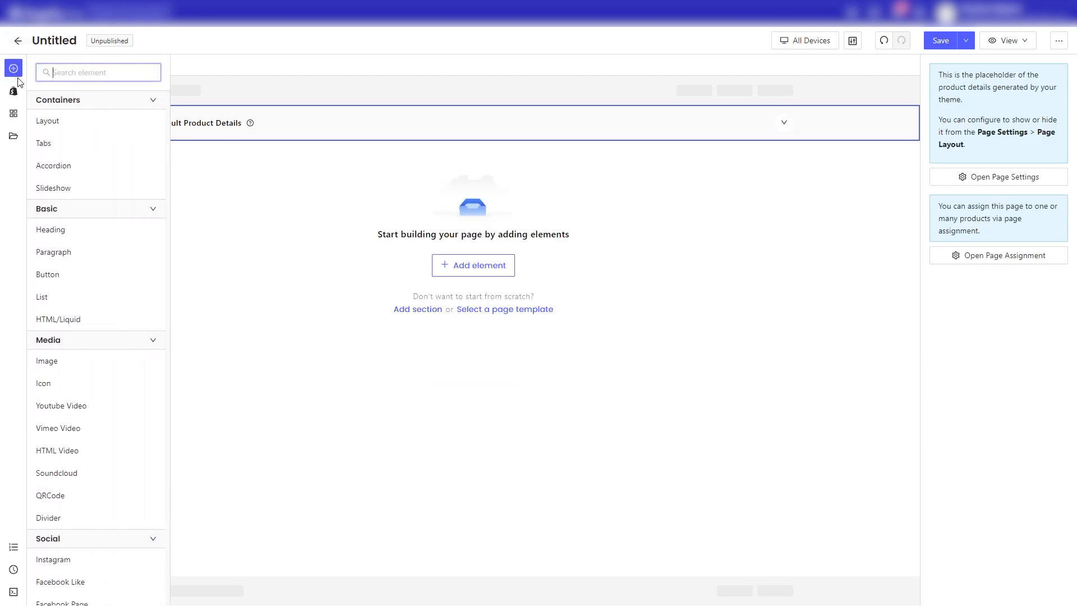
mouse_move(59, 130)
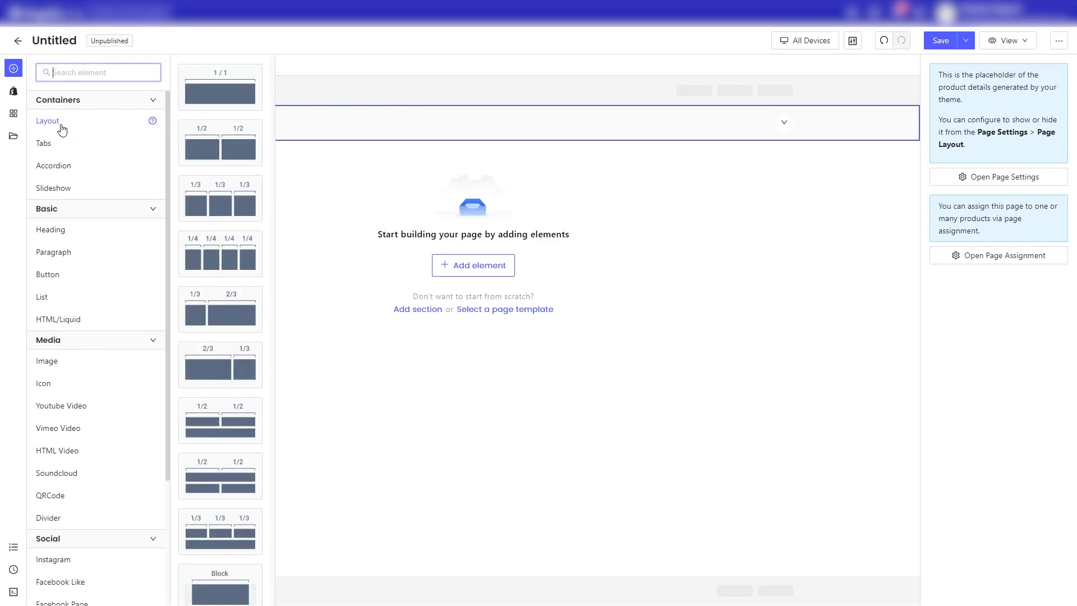
drag(220, 90, 440, 157)
Place a Product Details element with side-by-side image and info in the column, and set its product source to Custom Product.
click(24, 84)
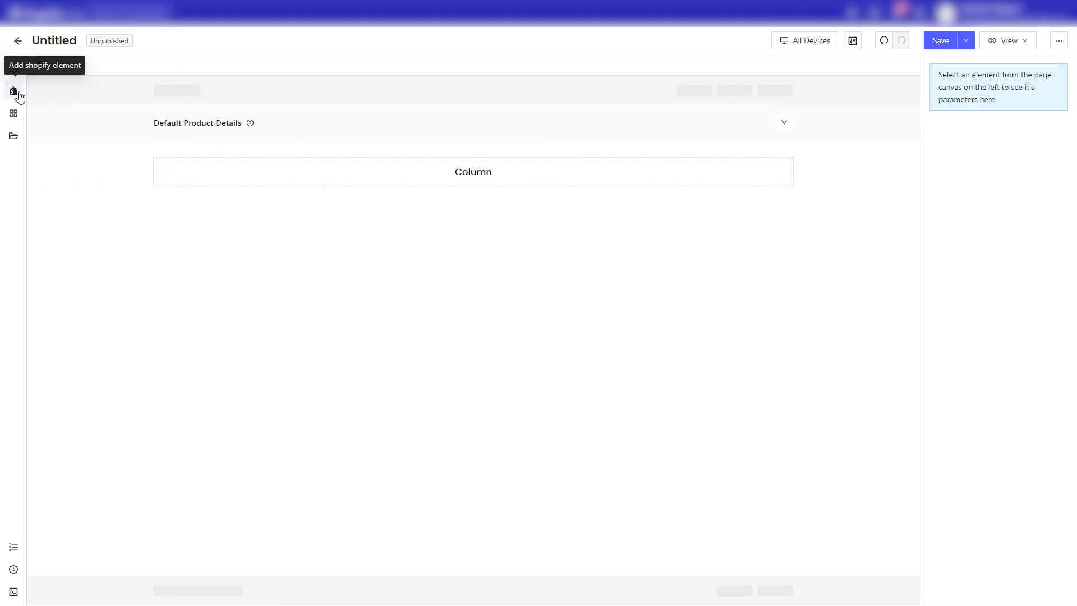
click(19, 95)
mouse_move(62, 146)
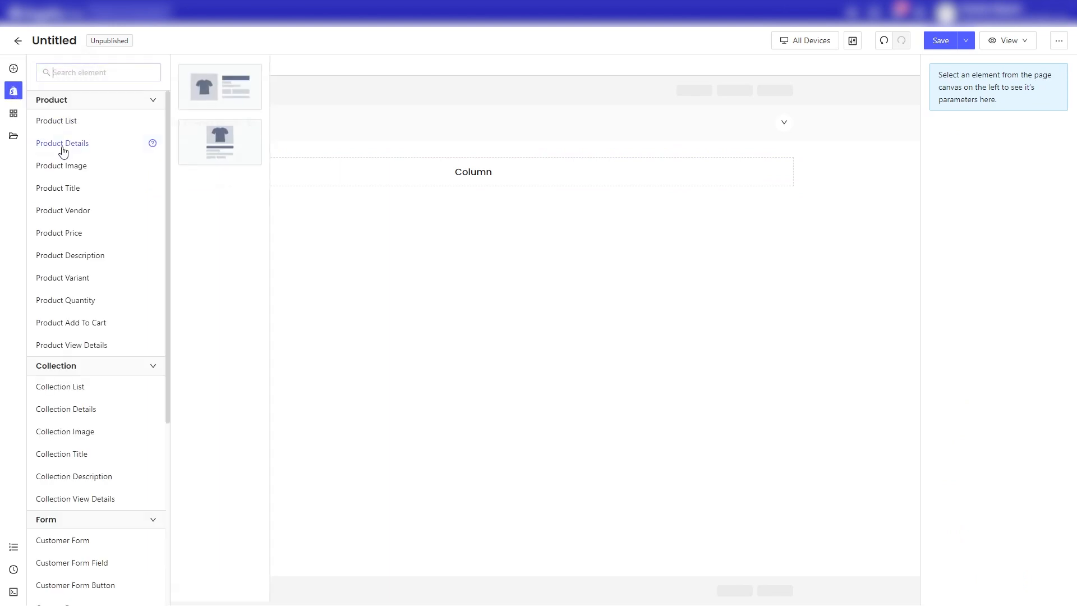
drag(219, 88, 498, 180)
click(953, 129)
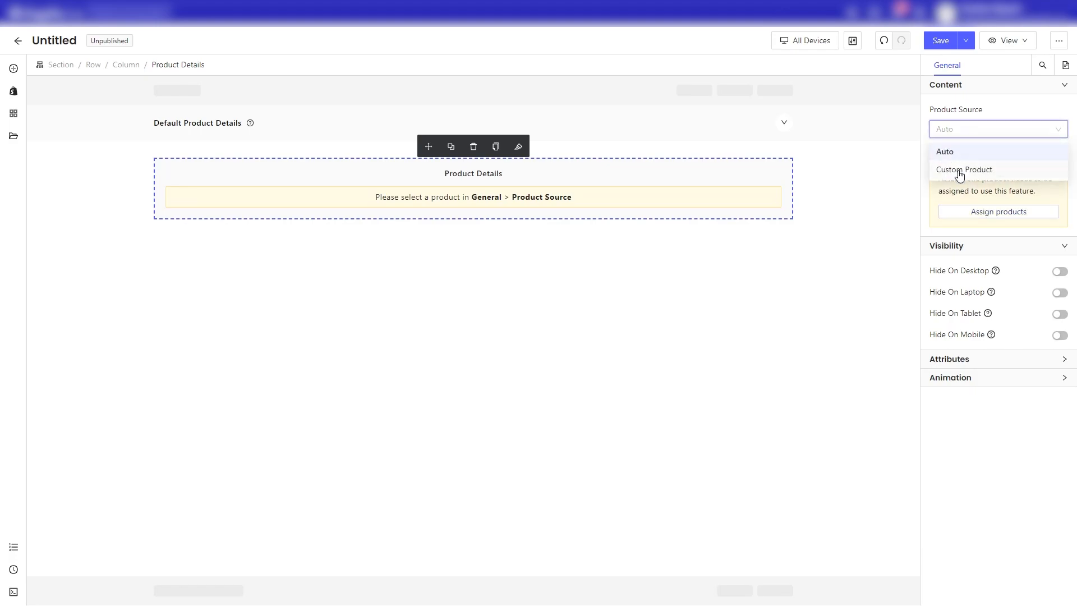
click(960, 169)
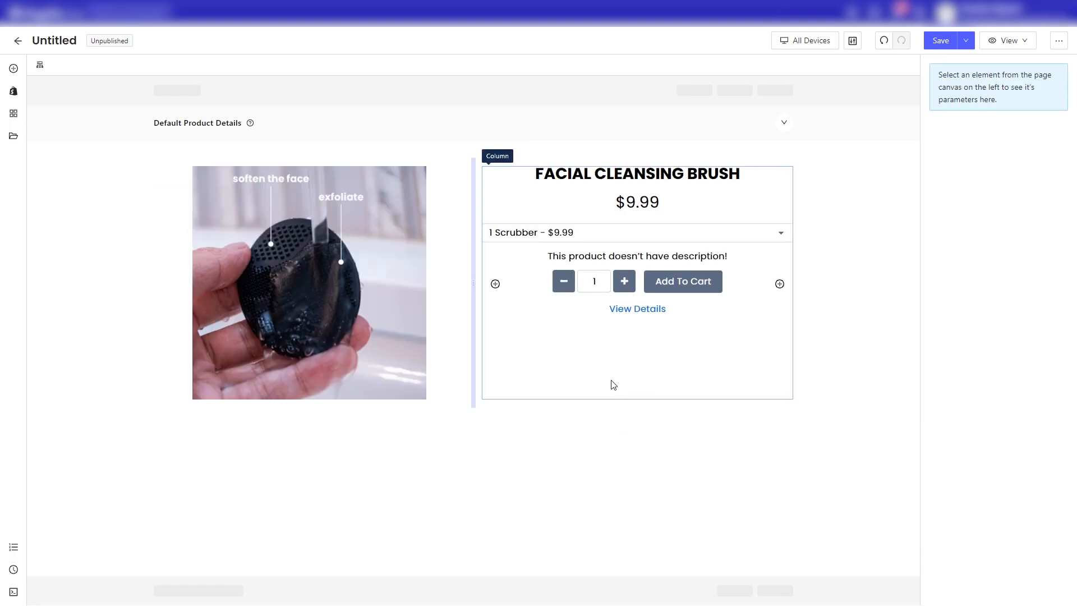
Show the image list on the product image and set a fixed image height of 559 px.
click(369, 288)
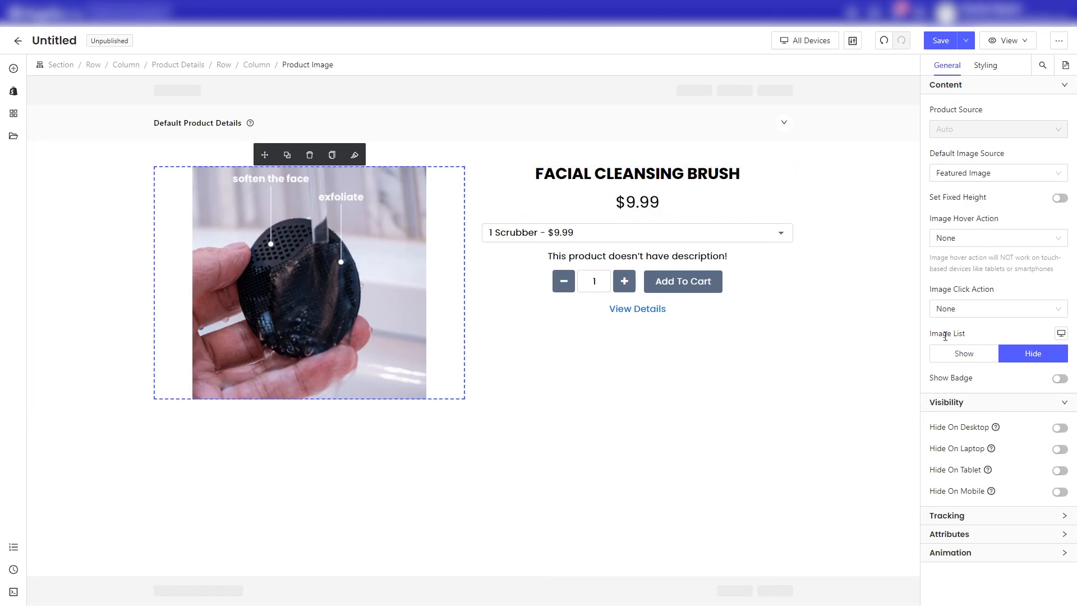
click(964, 354)
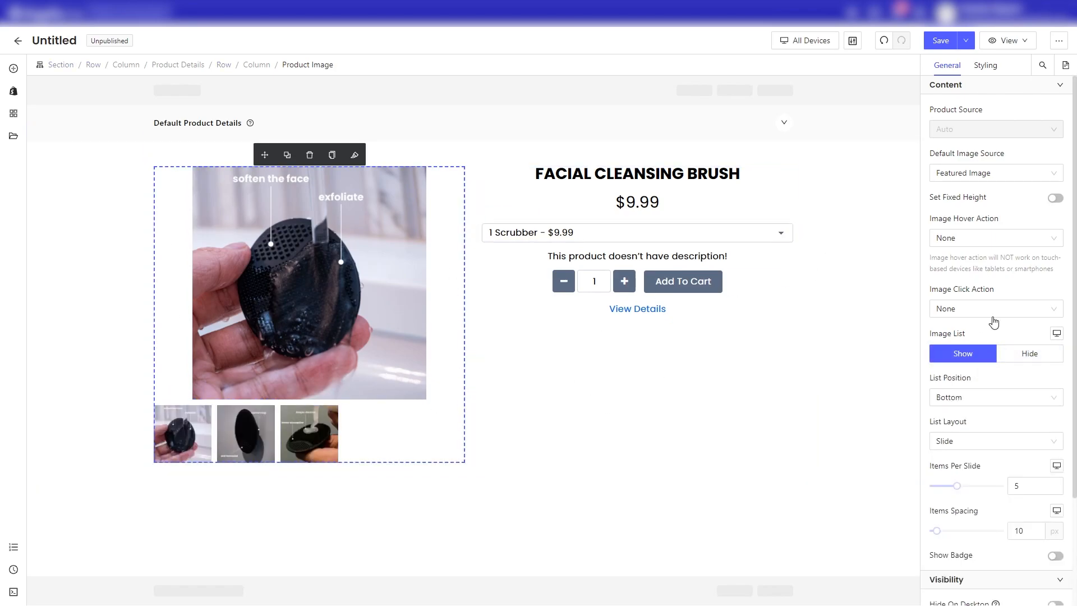
scroll(978, 337, down, 2)
scroll(978, 336, up, 2)
click(1053, 200)
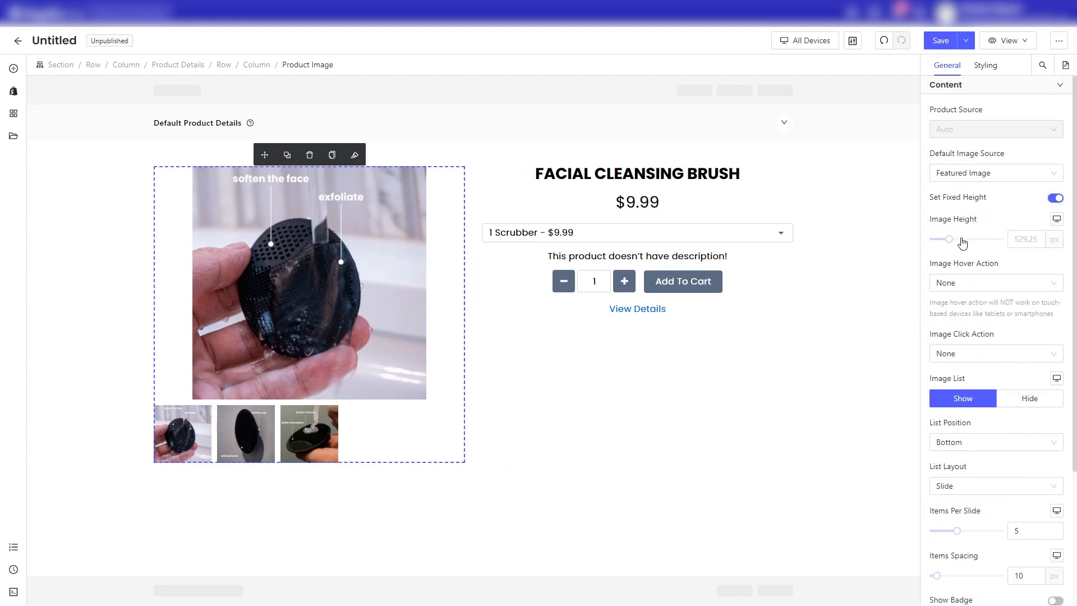
drag(950, 240, 952, 241)
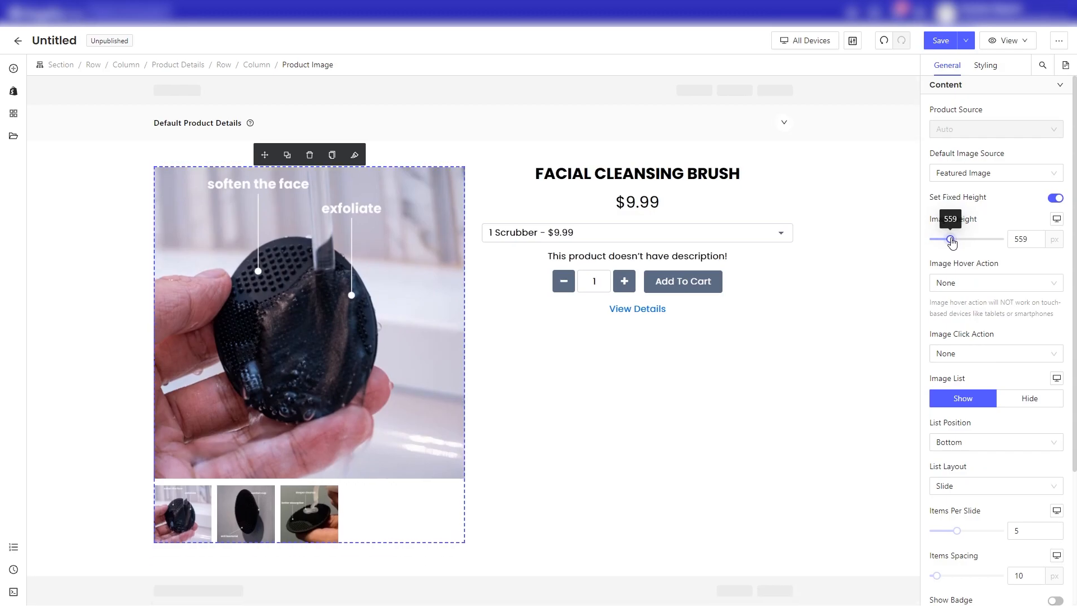
click(685, 423)
click(801, 300)
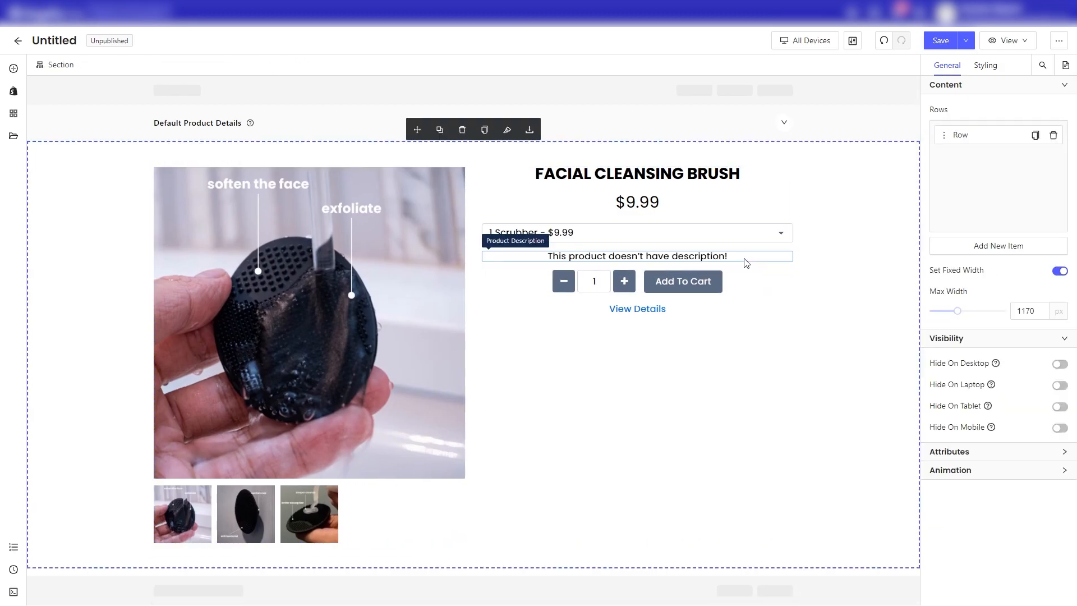
Delete the product description and the View Details link from the product info column.
click(746, 263)
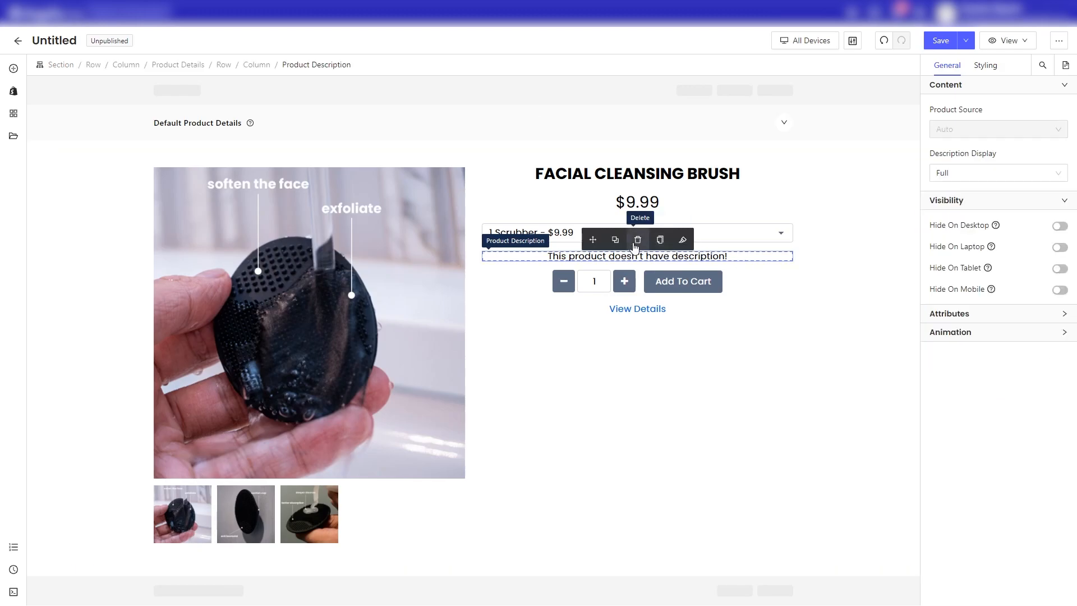
click(638, 240)
click(650, 296)
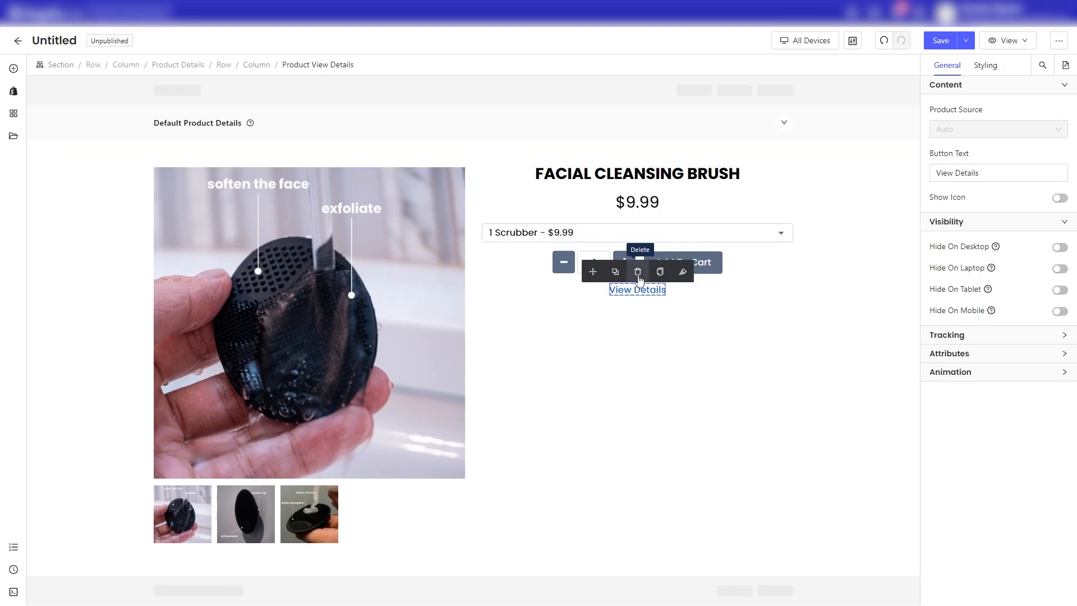
click(638, 272)
Left-align the text of the column holding the product info.
click(728, 193)
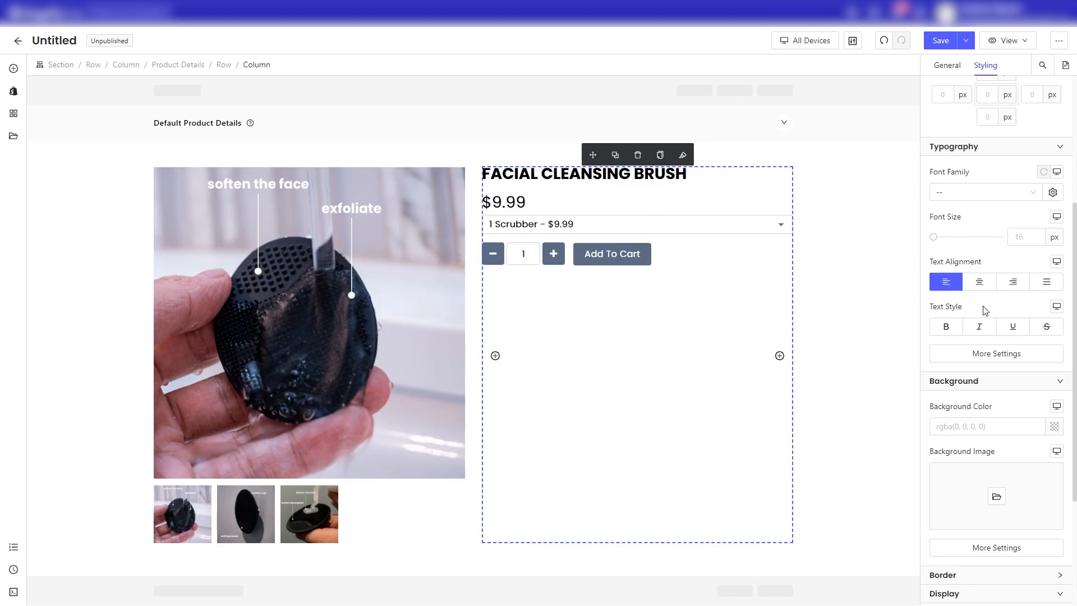
click(949, 286)
click(948, 286)
click(915, 289)
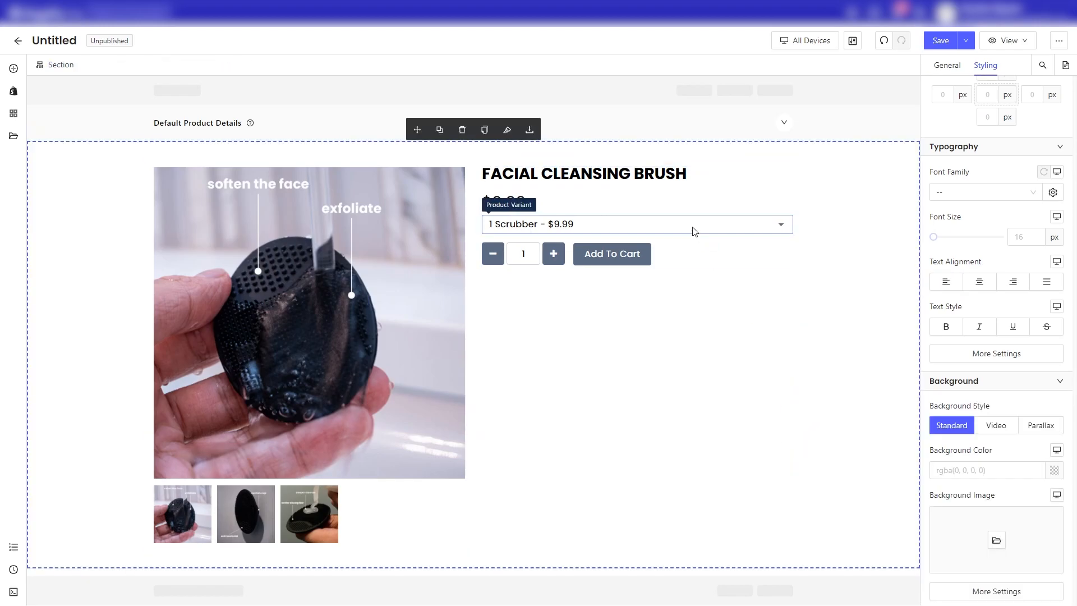
Set the product variant selector's top margin to 15 px, leaving its top padding at the default.
click(633, 227)
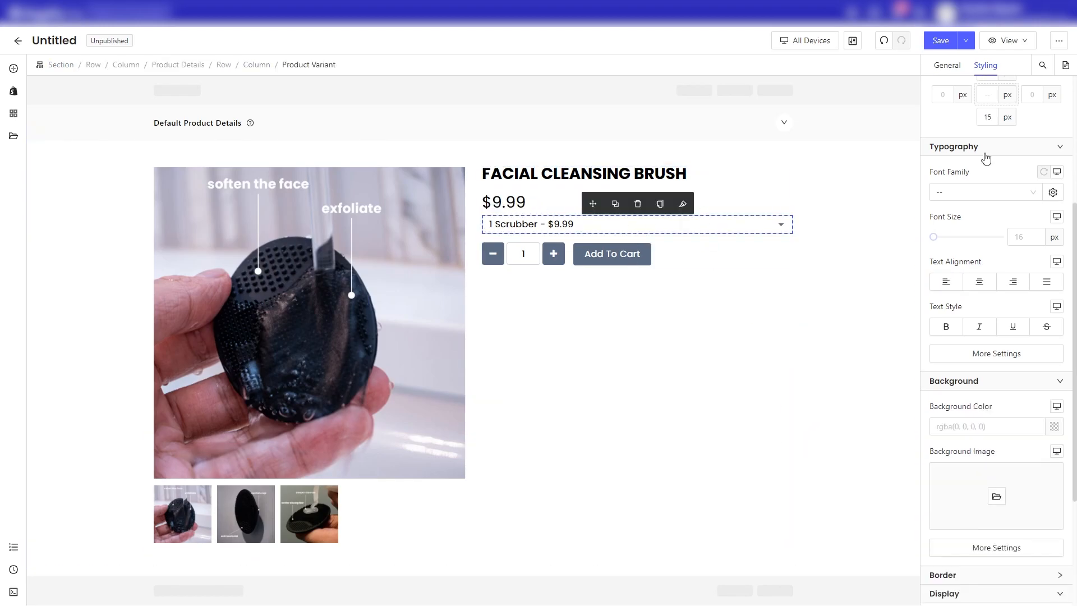
scroll(989, 110, up, 4)
click(988, 206)
text(15)
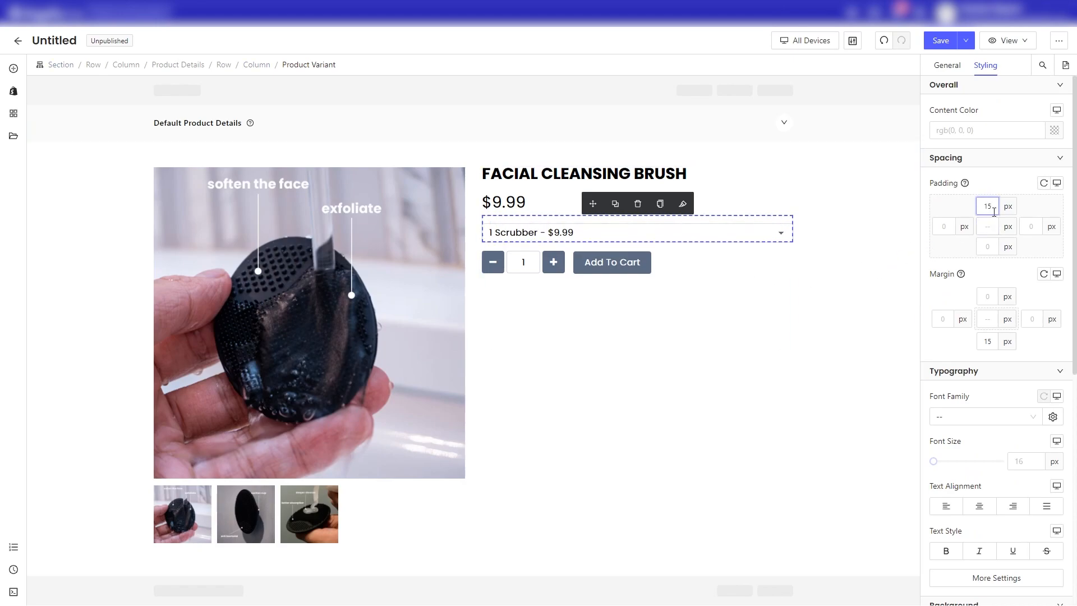
key(BackSpace)
key(BackSpace)
click(846, 273)
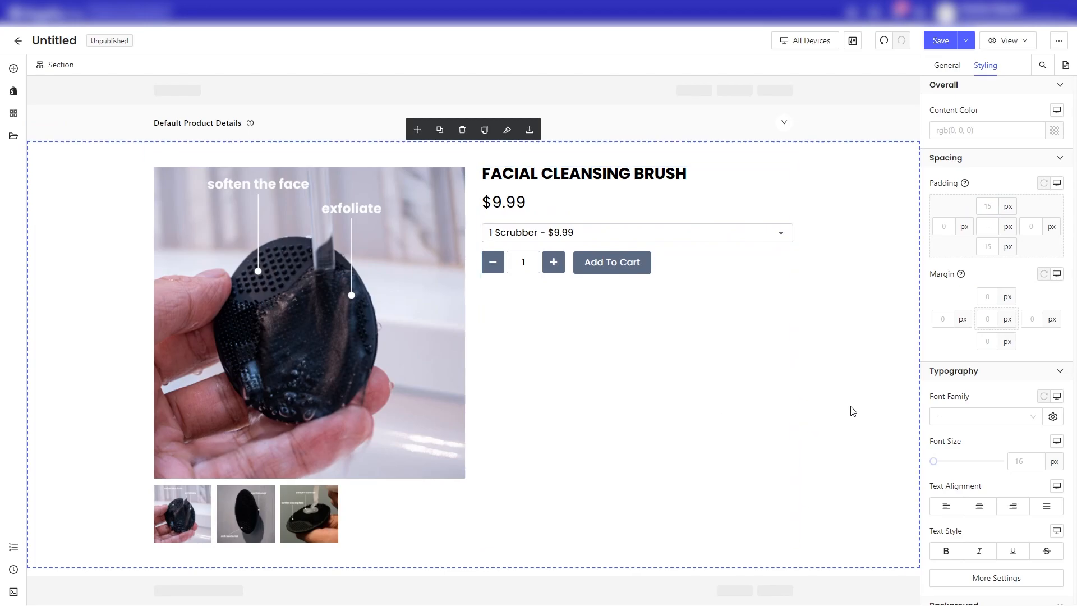
Set the Add To Cart button's left and right padding to 70 px.
click(617, 262)
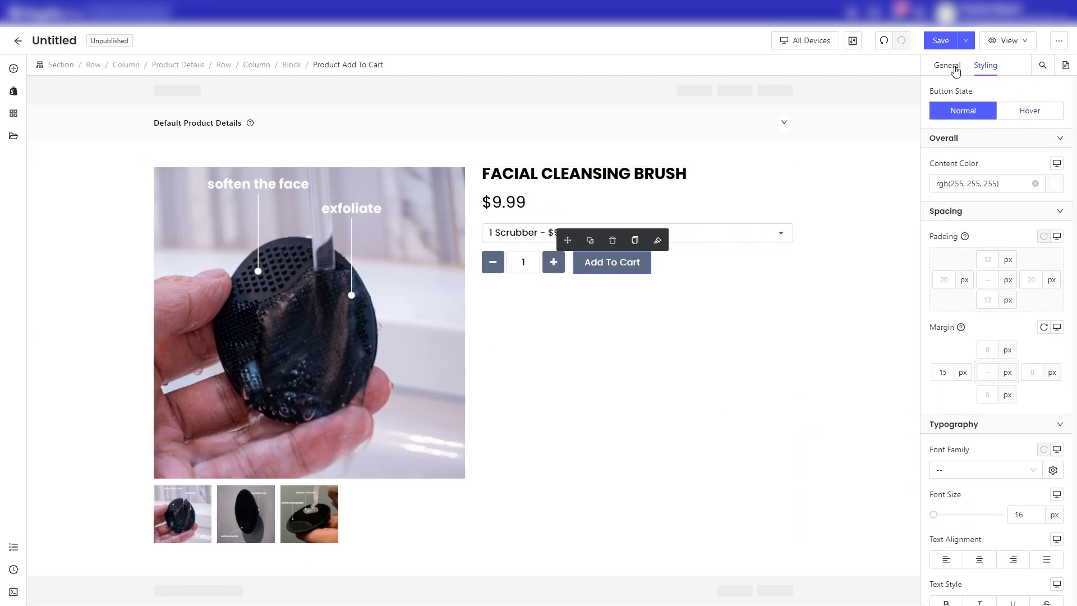
click(944, 279)
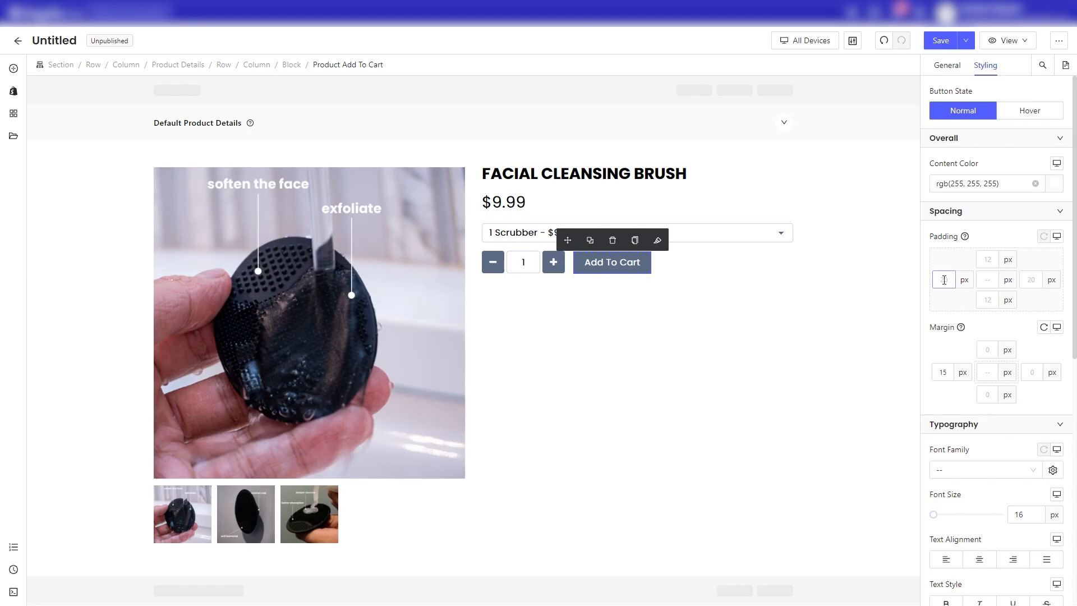
text(70)
click(1033, 280)
text(70)
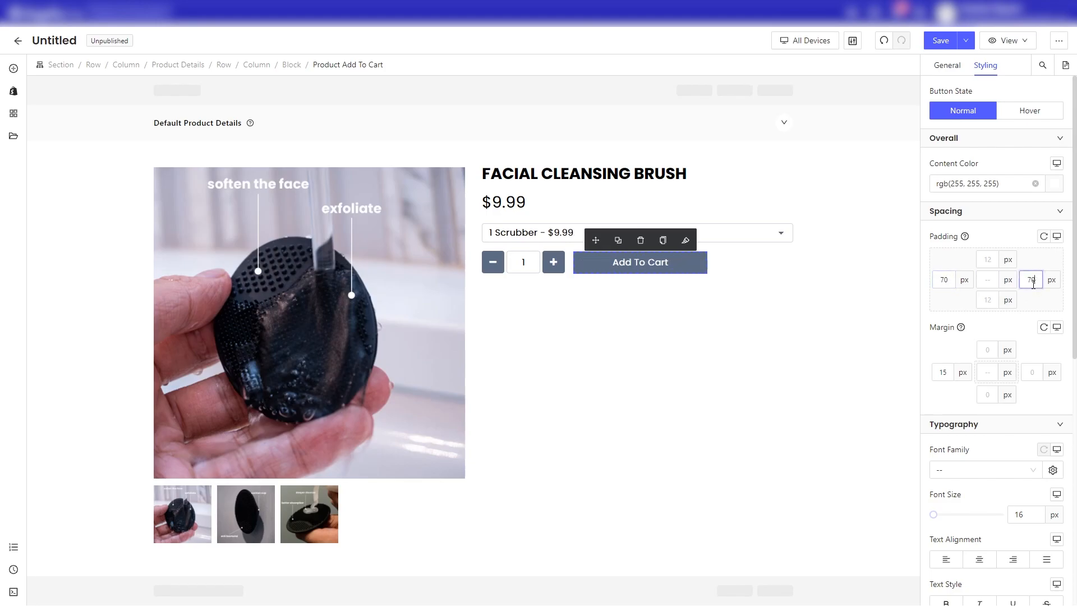
click(740, 344)
Widen the Add To Cart button by setting its left and right padding to 100 px.
click(681, 275)
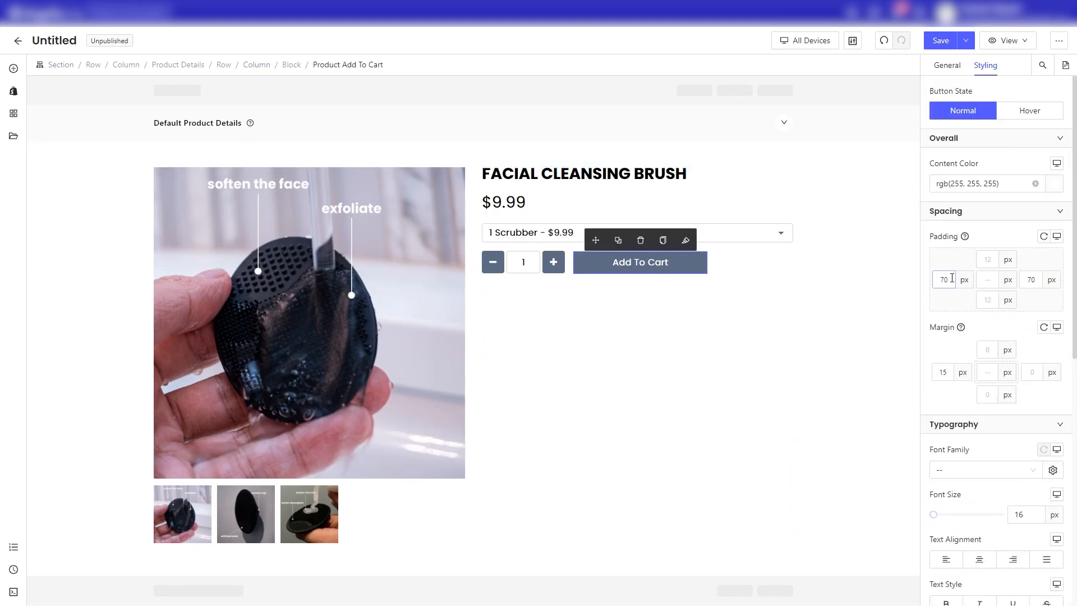
click(945, 279)
text(100)
click(1034, 280)
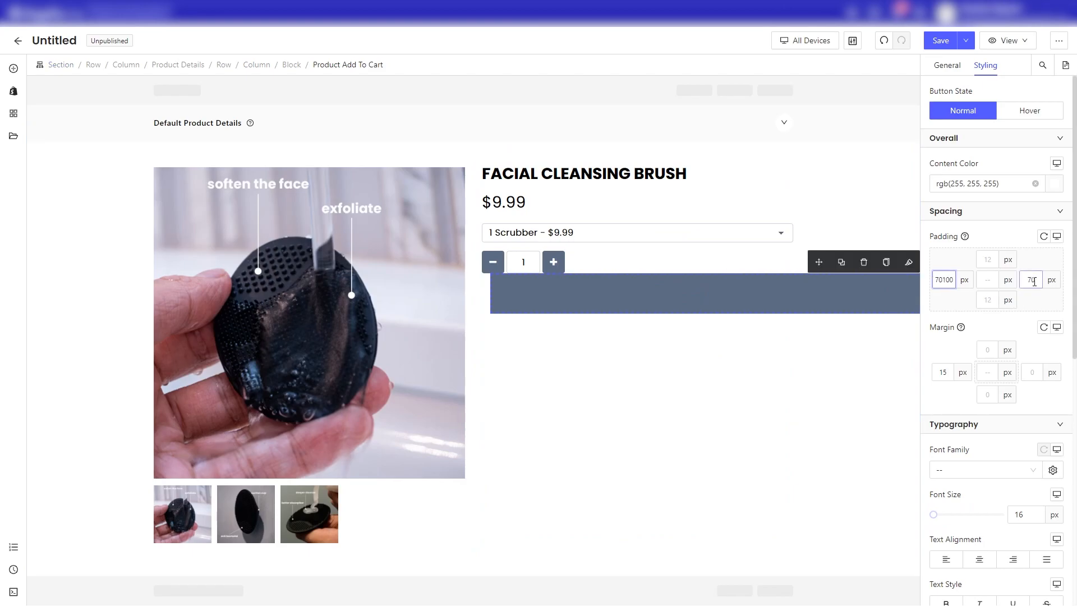
click(1031, 280)
text(100)
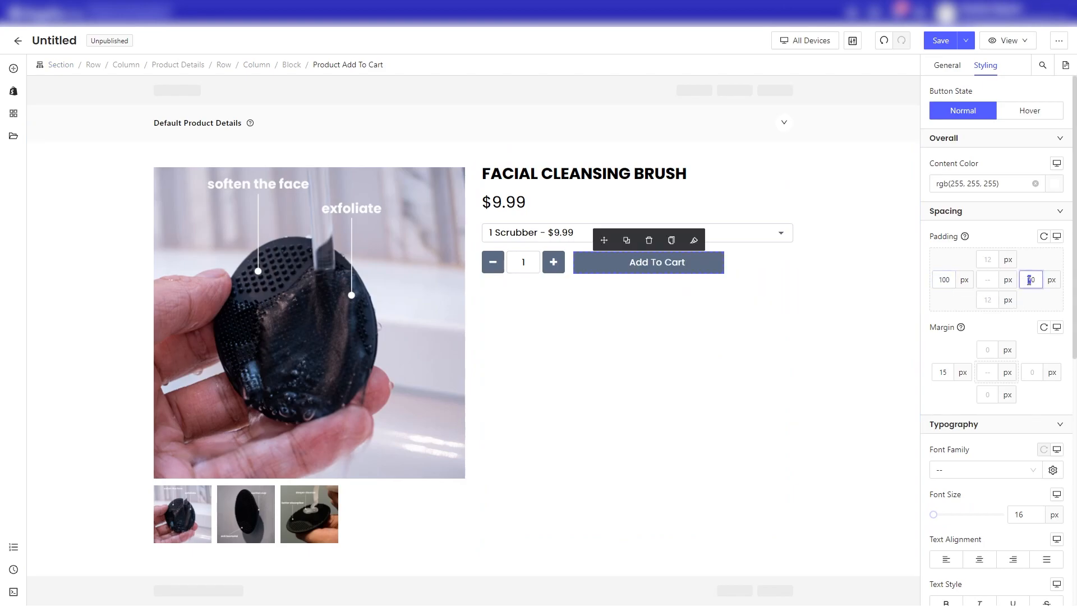
click(846, 350)
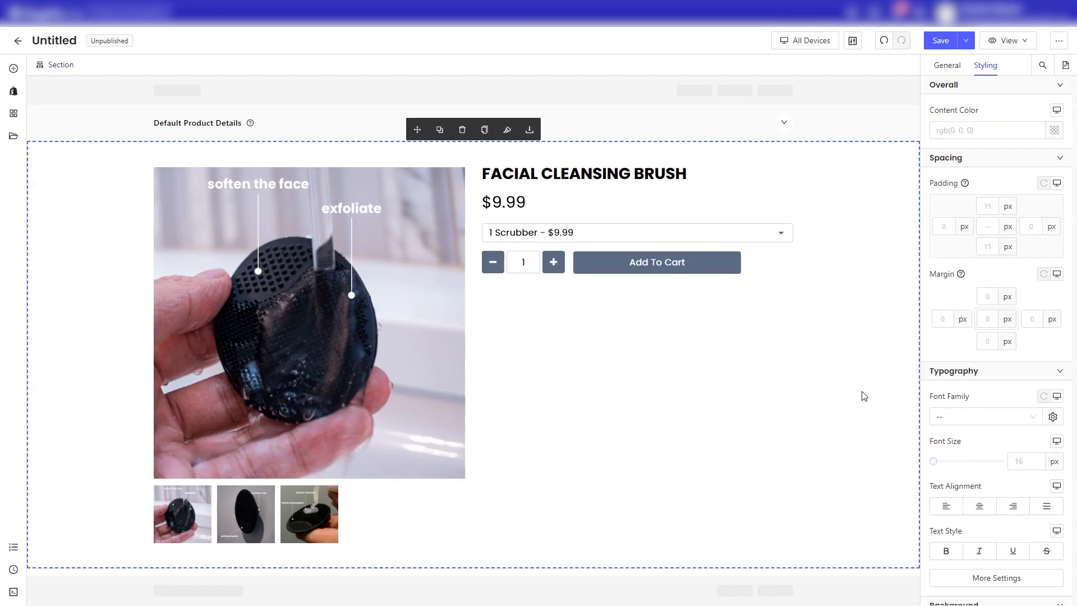
Add a plain Product Add To Cart button beneath the quantity row in the product info column.
click(556, 346)
click(556, 345)
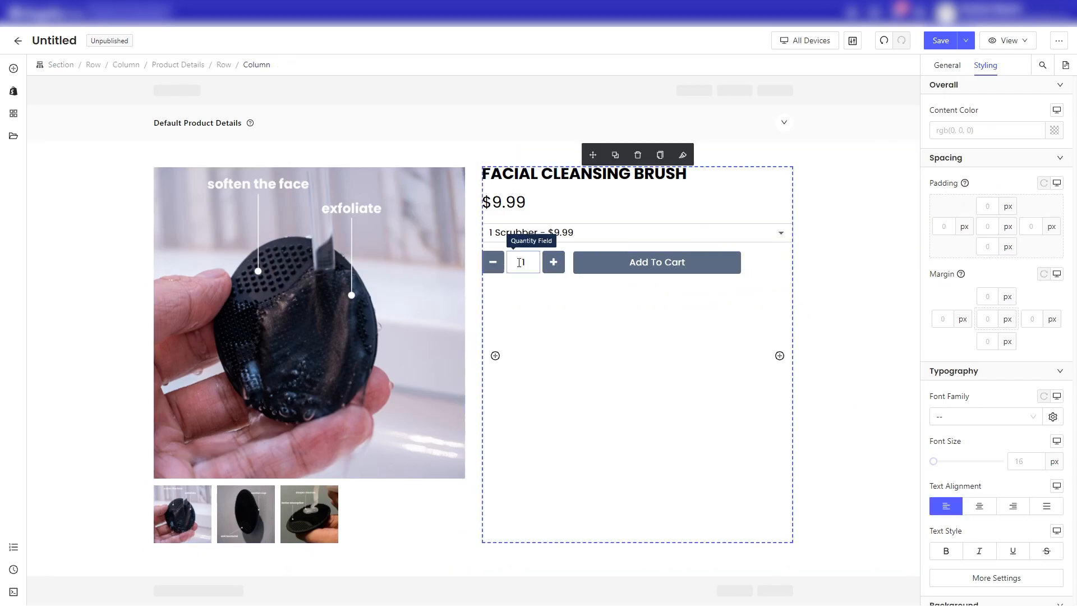
click(14, 93)
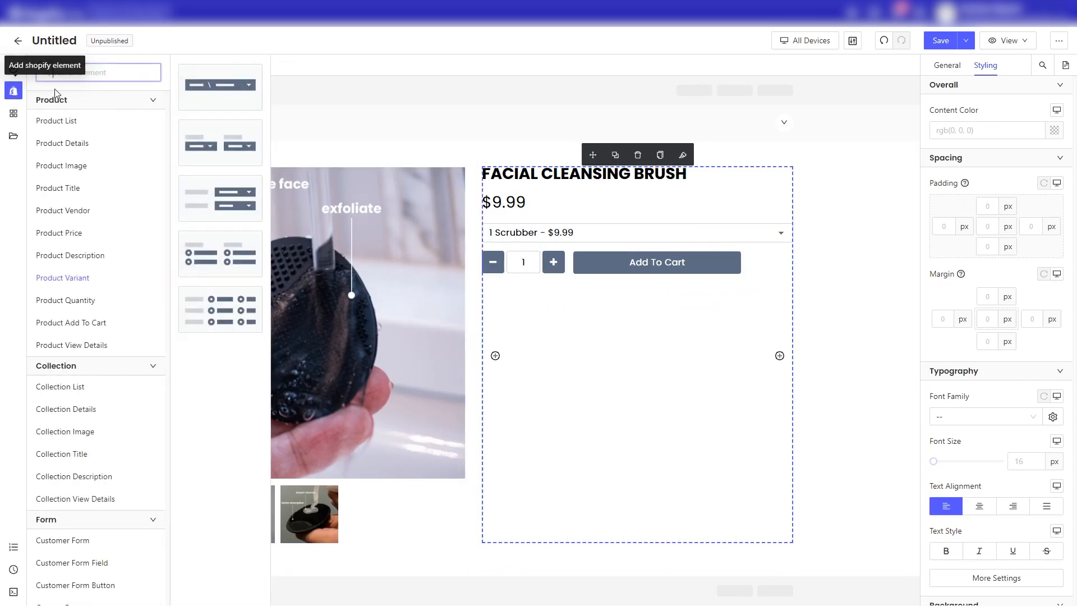
click(84, 324)
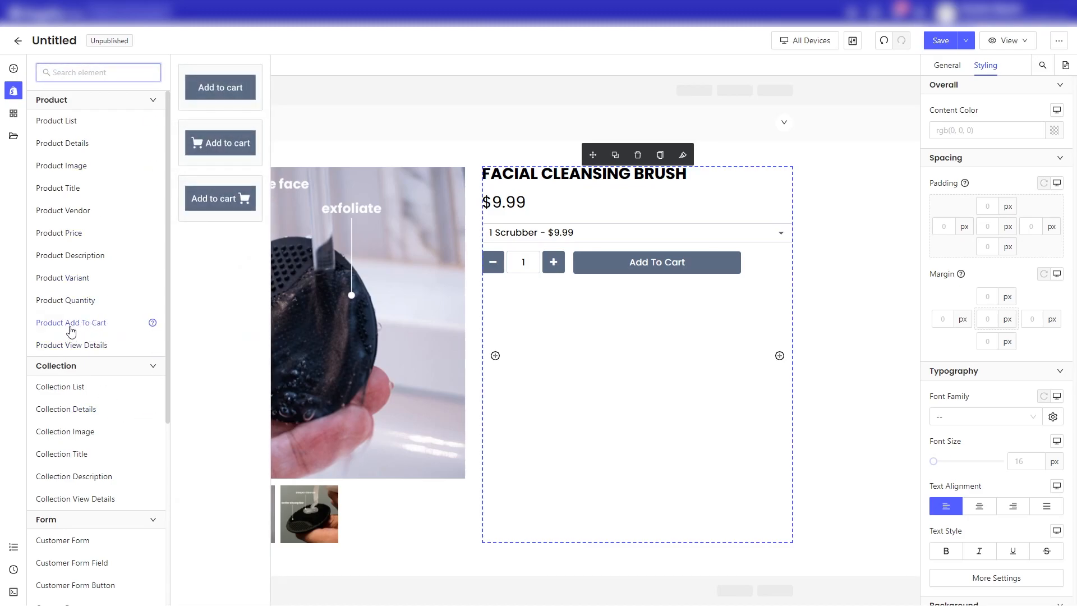
drag(204, 106, 596, 282)
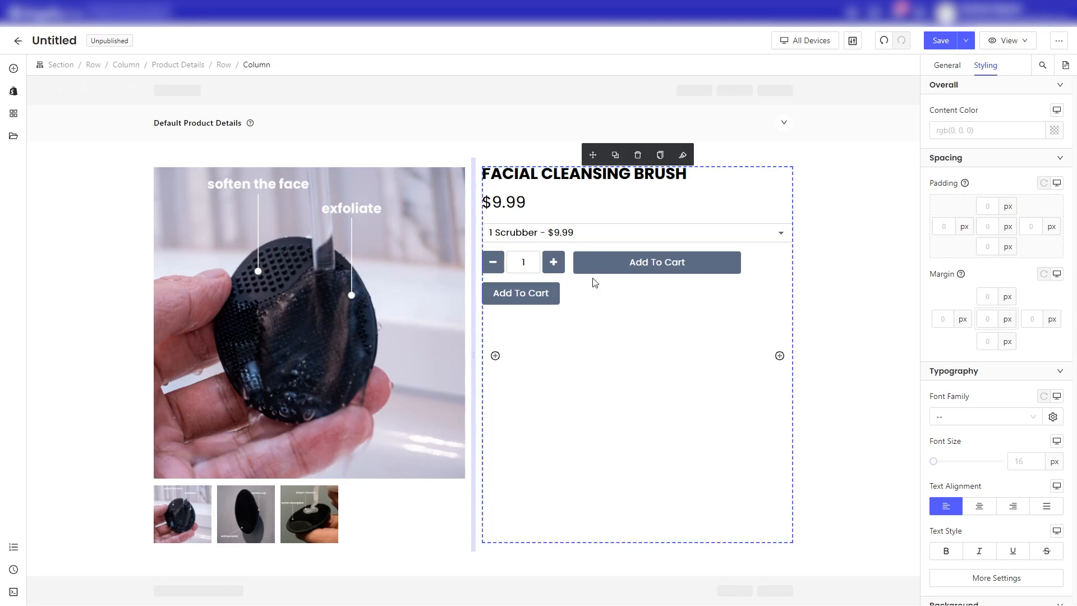
Delete the wide Add To Cart button and the quantity selector above the new button.
click(663, 269)
click(658, 240)
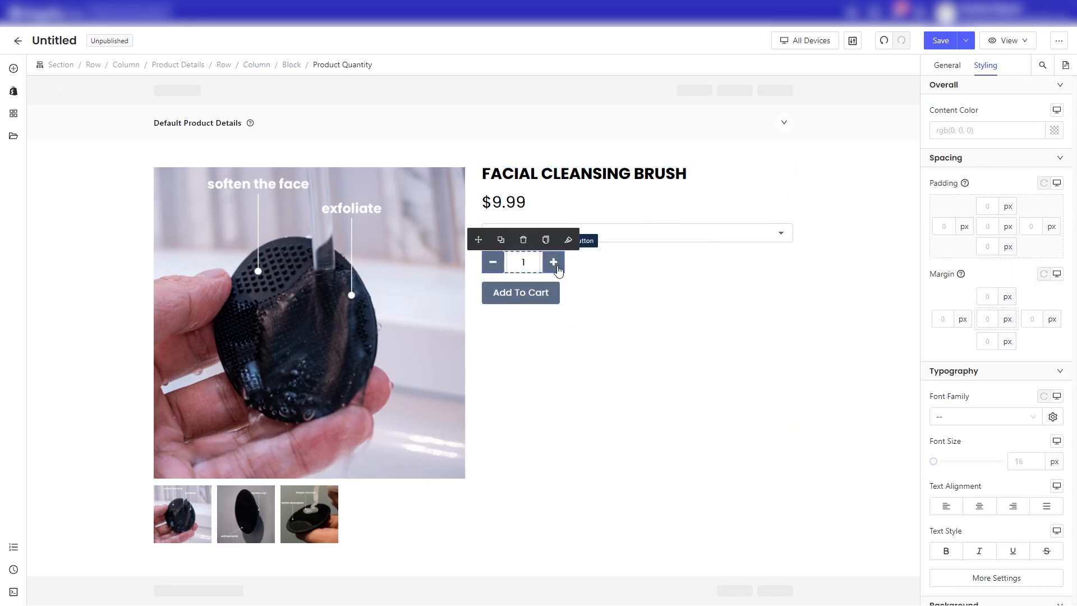
click(614, 263)
click(639, 239)
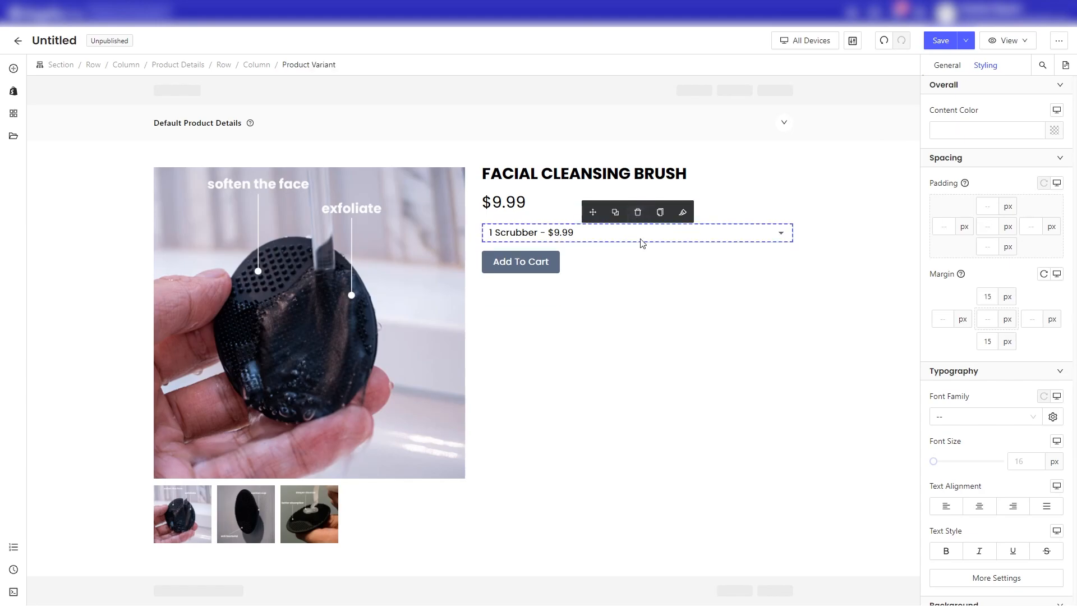
Widen the new Add To Cart button by setting its left and right padding to 100 px.
click(555, 270)
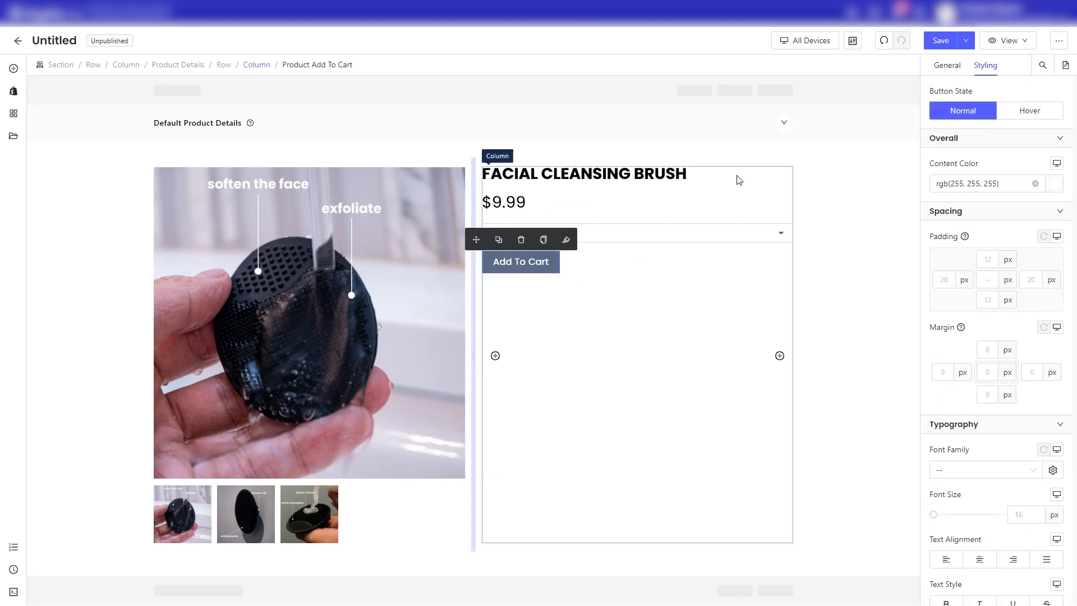
click(952, 276)
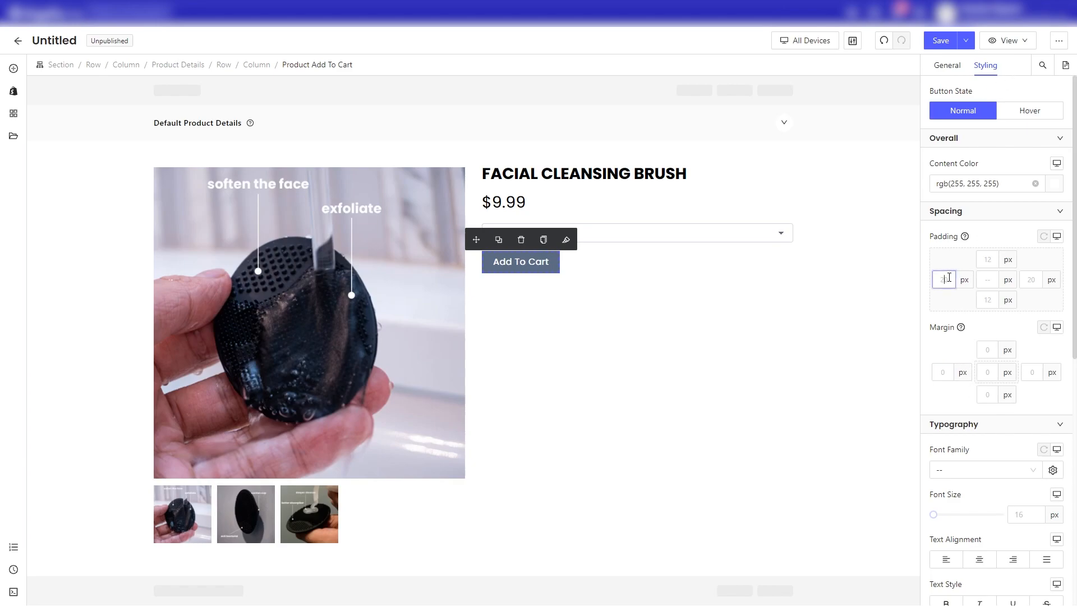
text(100)
click(1031, 279)
text(100)
click(795, 348)
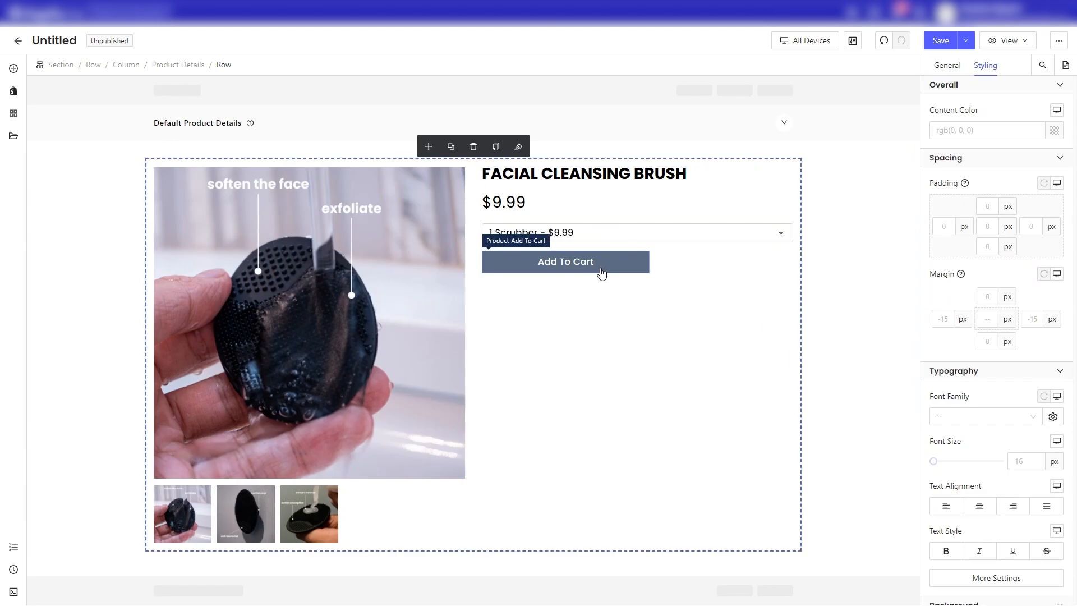
Change the Add To Cart button's text to uppercase "ADD TO CART".
click(547, 274)
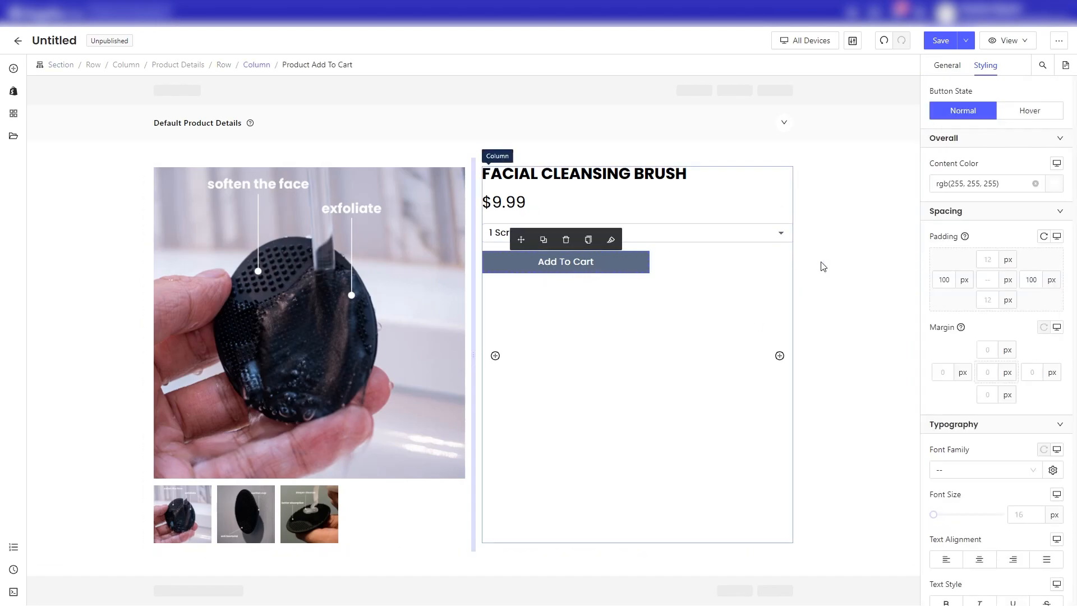
click(947, 67)
click(958, 216)
key(ctrl+a)
text(ADD TO CART)
click(771, 321)
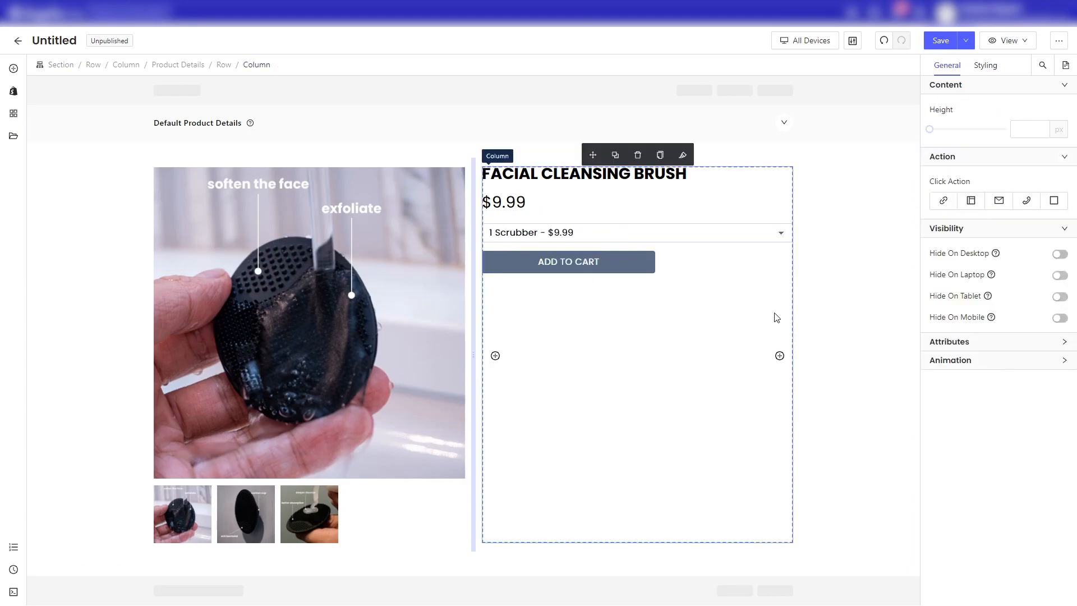
click(848, 286)
Set the ADD TO CART button's background color to the preset red.
click(591, 263)
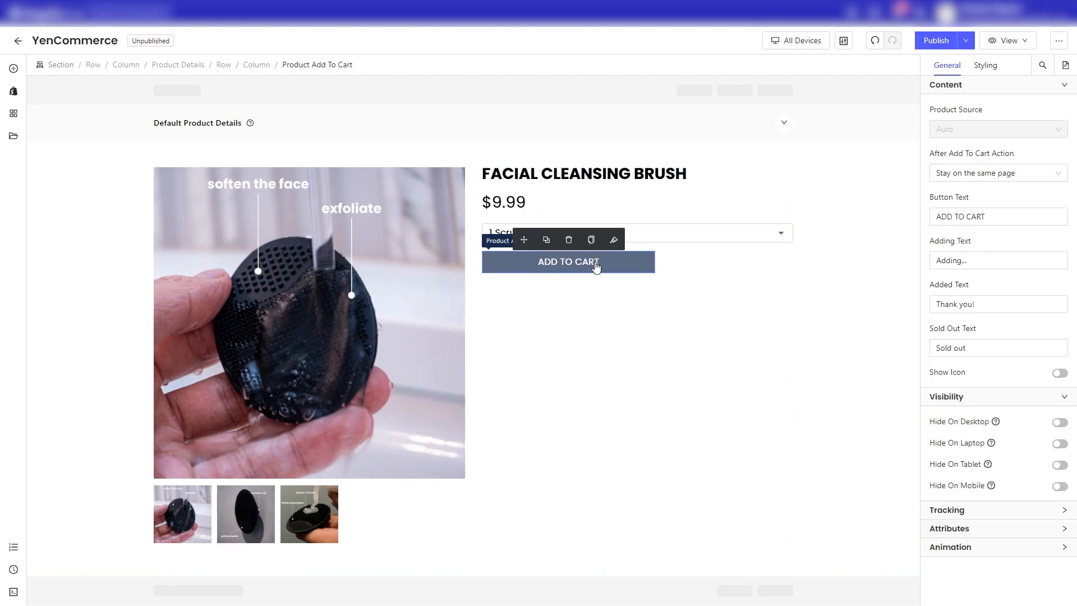
click(991, 65)
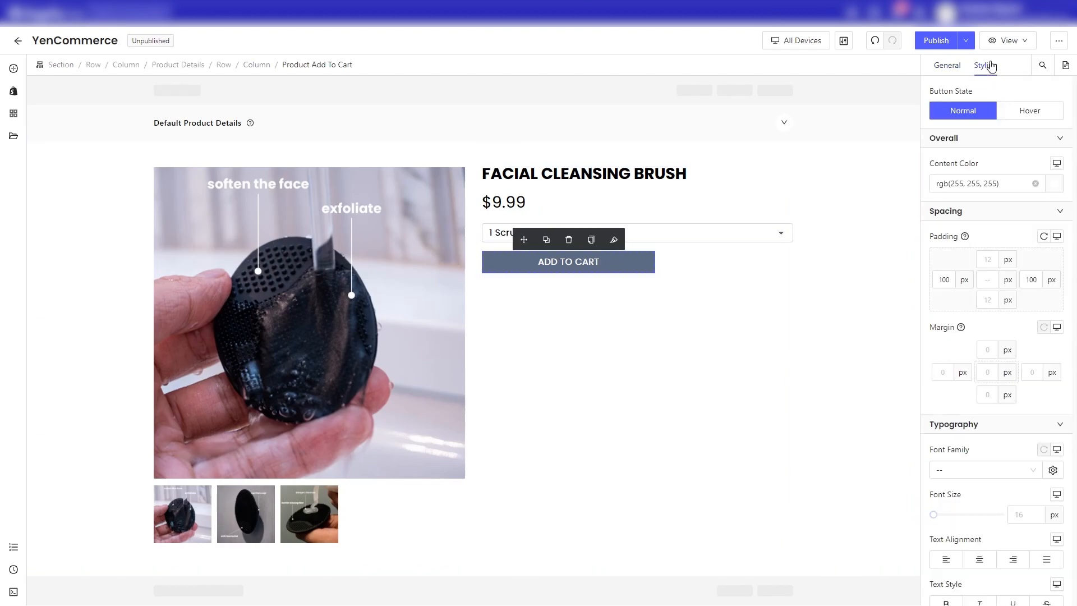
scroll(990, 344, down, 6)
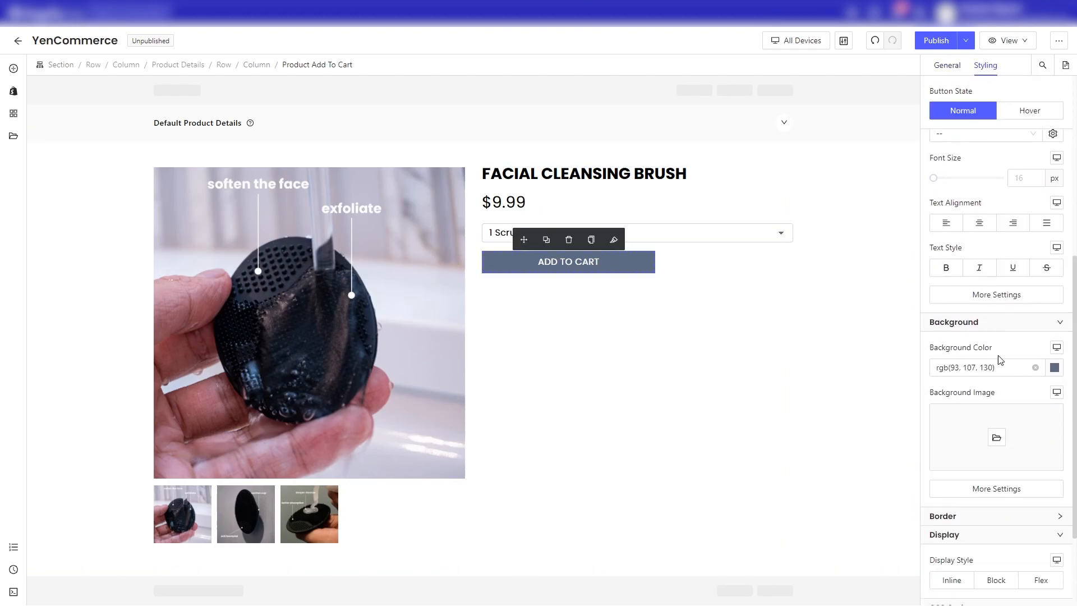
click(1054, 370)
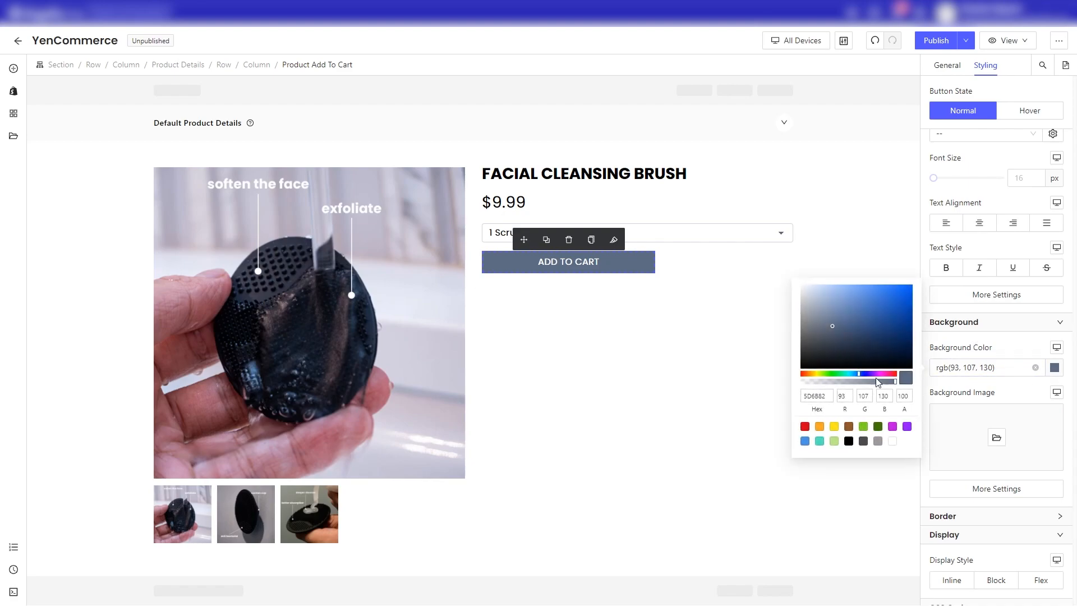
click(864, 428)
click(805, 427)
click(766, 260)
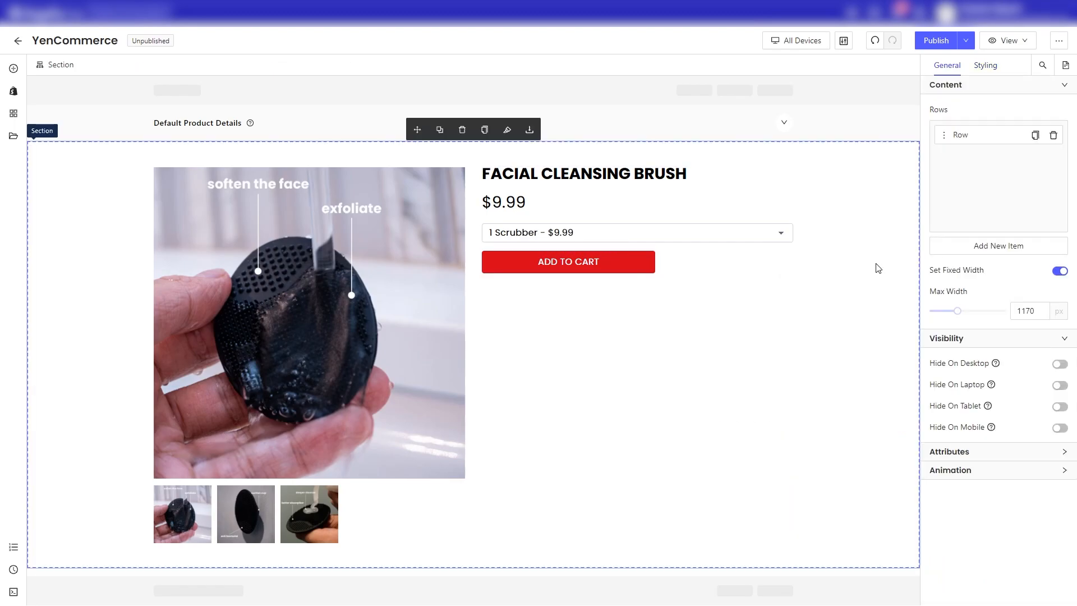
Find the List element and add an icon list directly beneath the ADD TO CART button.
click(13, 69)
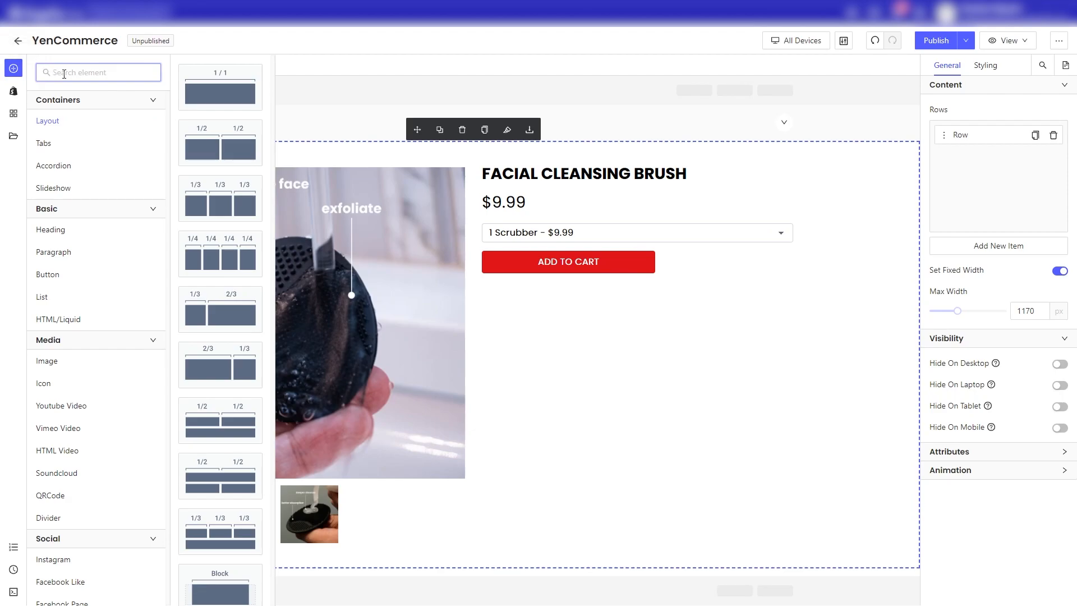
text(list)
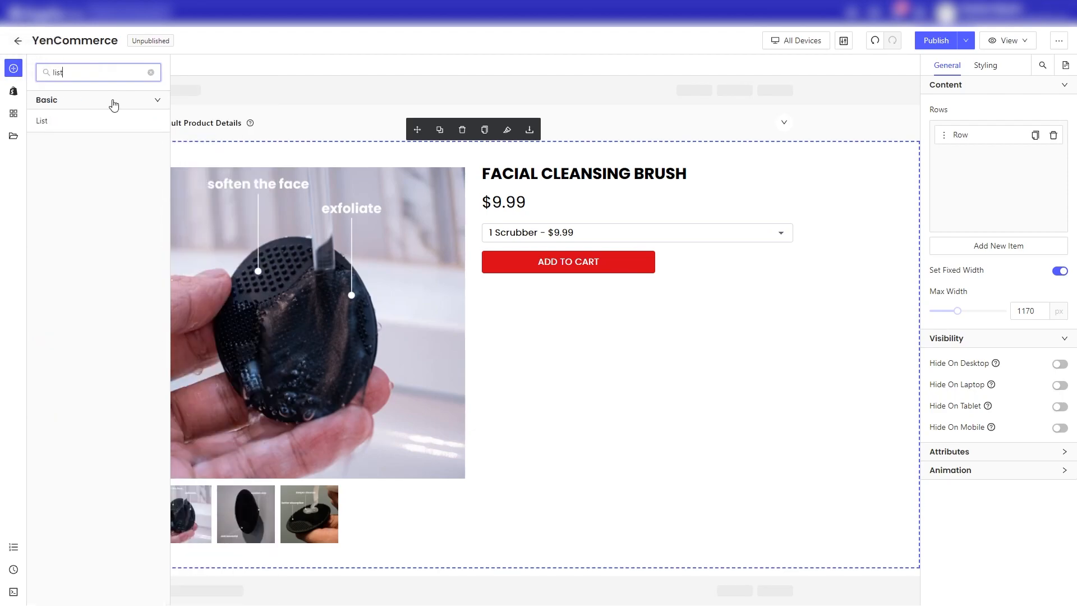
mouse_move(73, 122)
drag(217, 183, 558, 281)
click(842, 365)
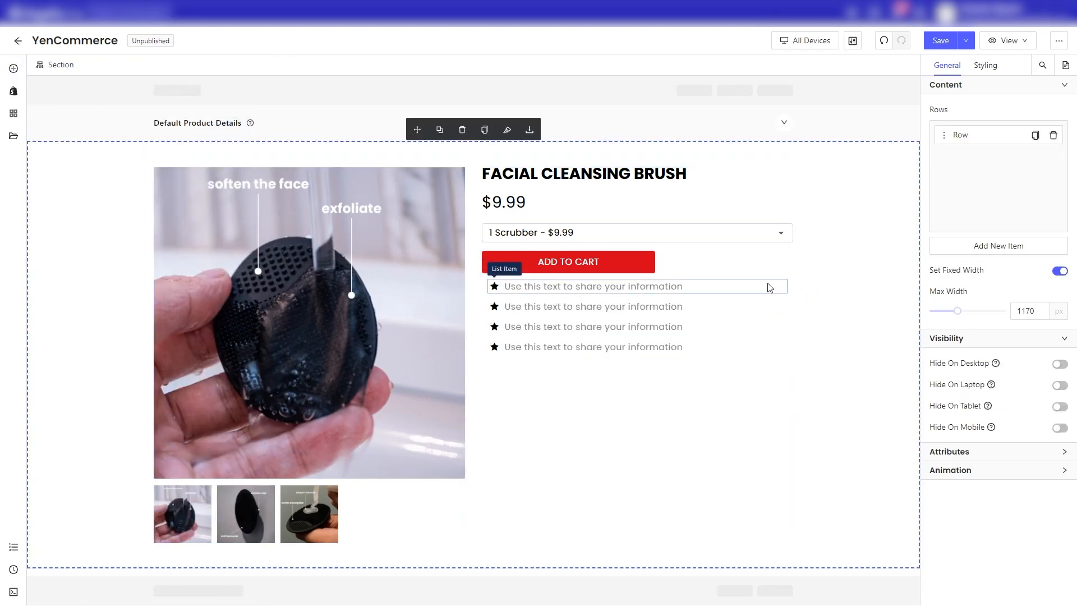
Replace the first list item's star icon with the check-circle icon.
click(751, 282)
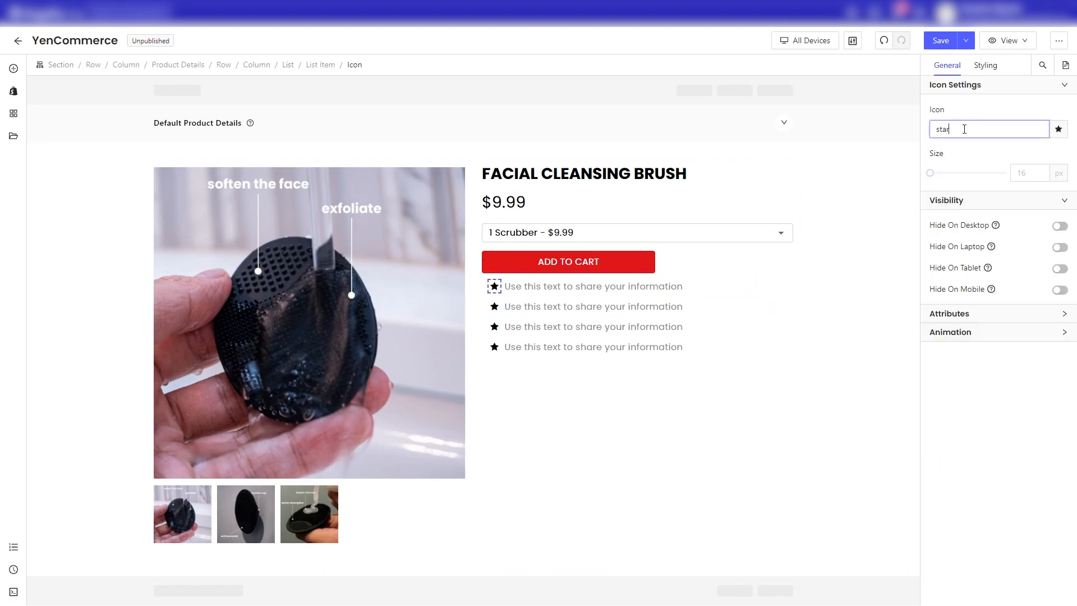
key(BackSpace)
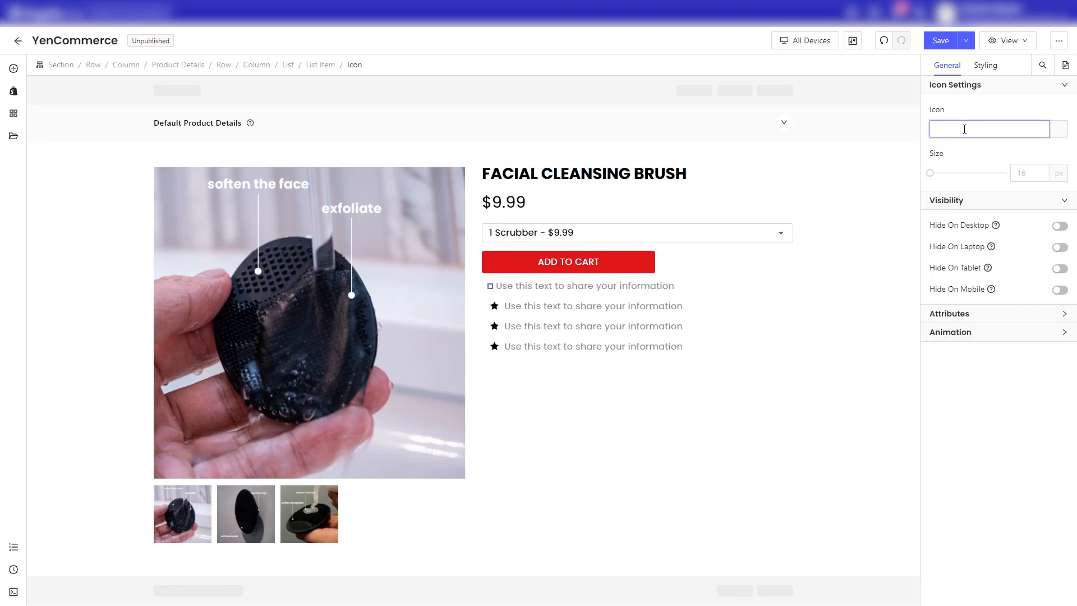
click(1058, 129)
text(chec)
click(964, 186)
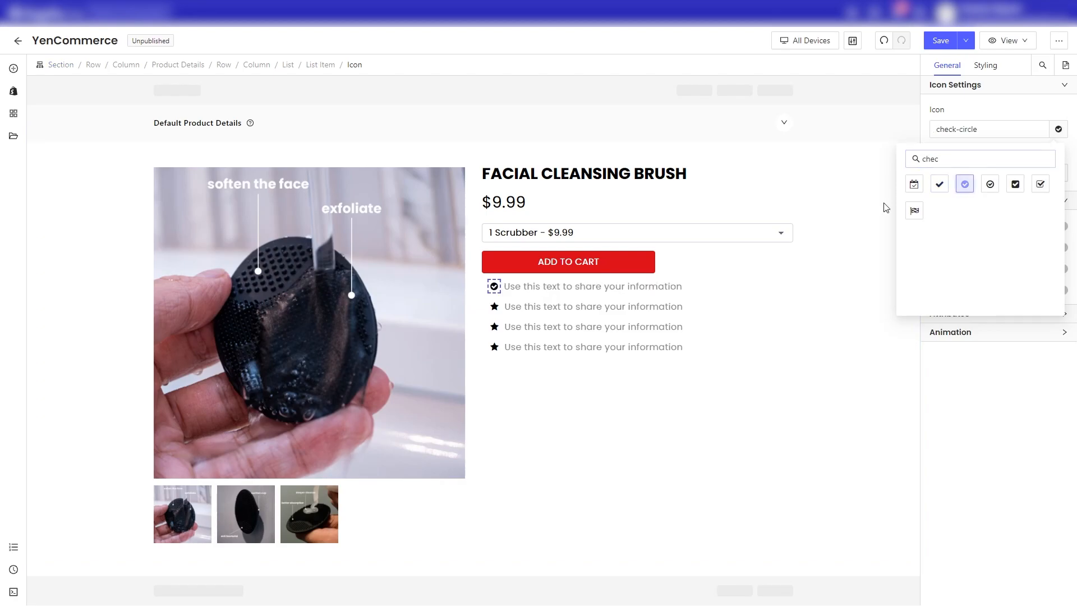
click(854, 388)
Delete the three star-icon items from the list, keeping only the check-circle item.
click(773, 332)
click(785, 352)
click(793, 344)
click(1053, 159)
click(1054, 159)
click(1053, 158)
click(788, 330)
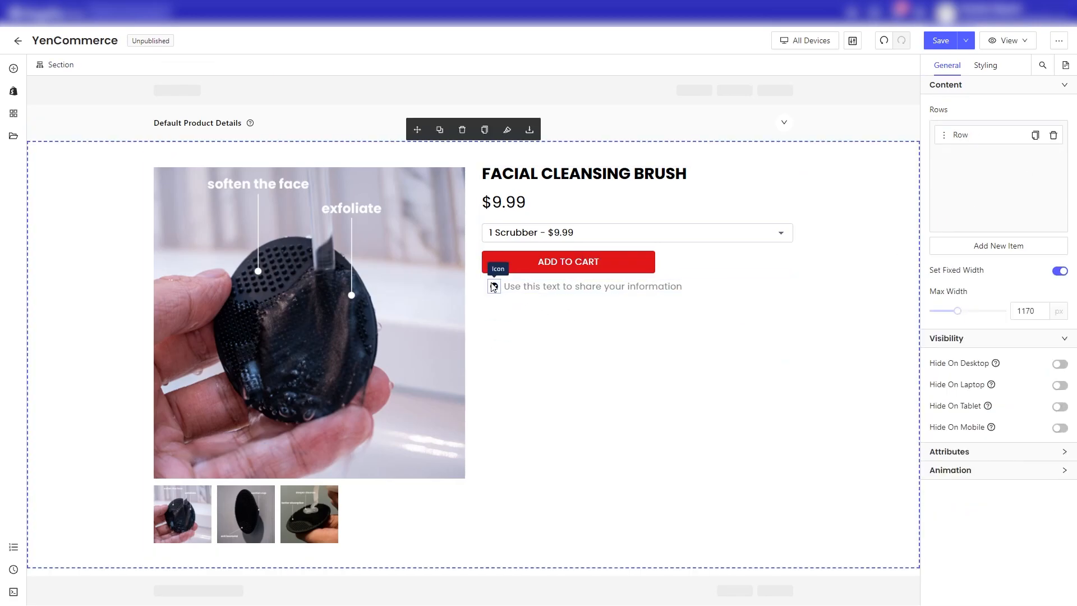
Set the content color of the list item's check-circle icon to the preset red.
click(494, 287)
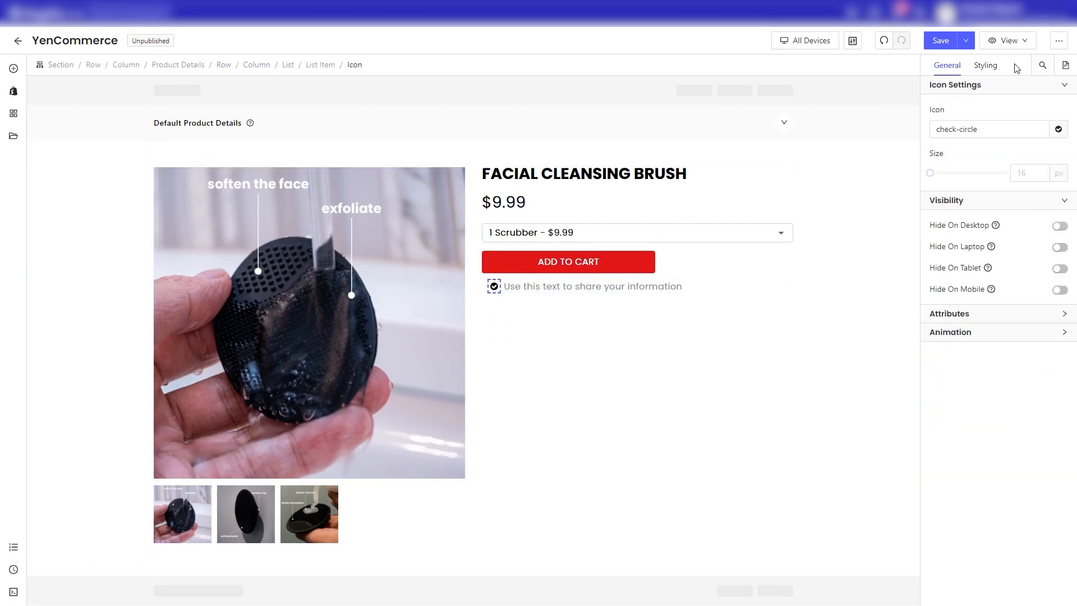
click(986, 65)
scroll(1015, 252, down, 6)
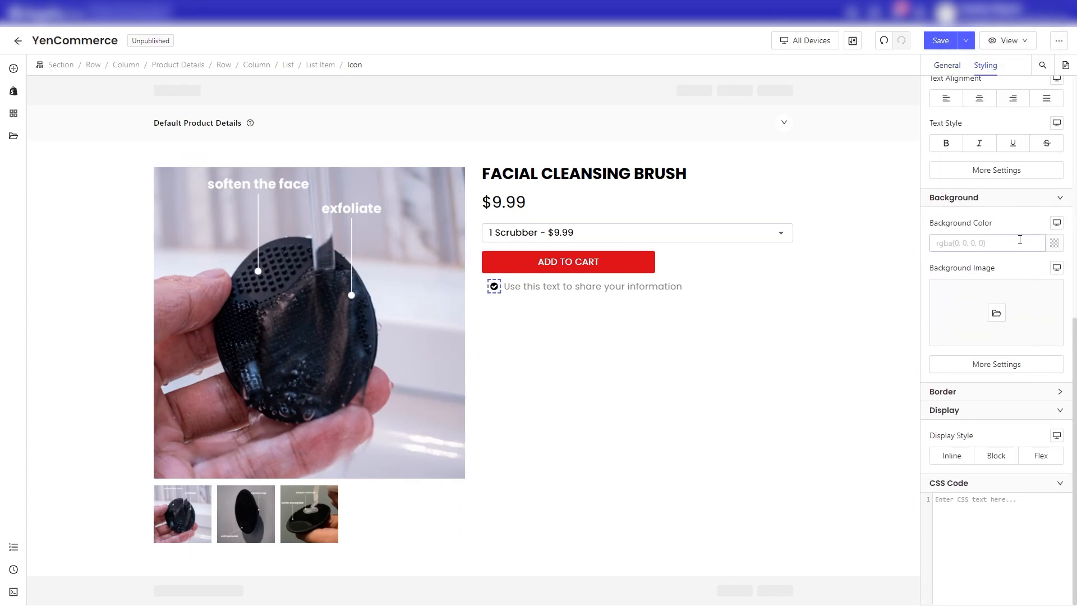
scroll(1052, 247, up, 8)
click(1056, 167)
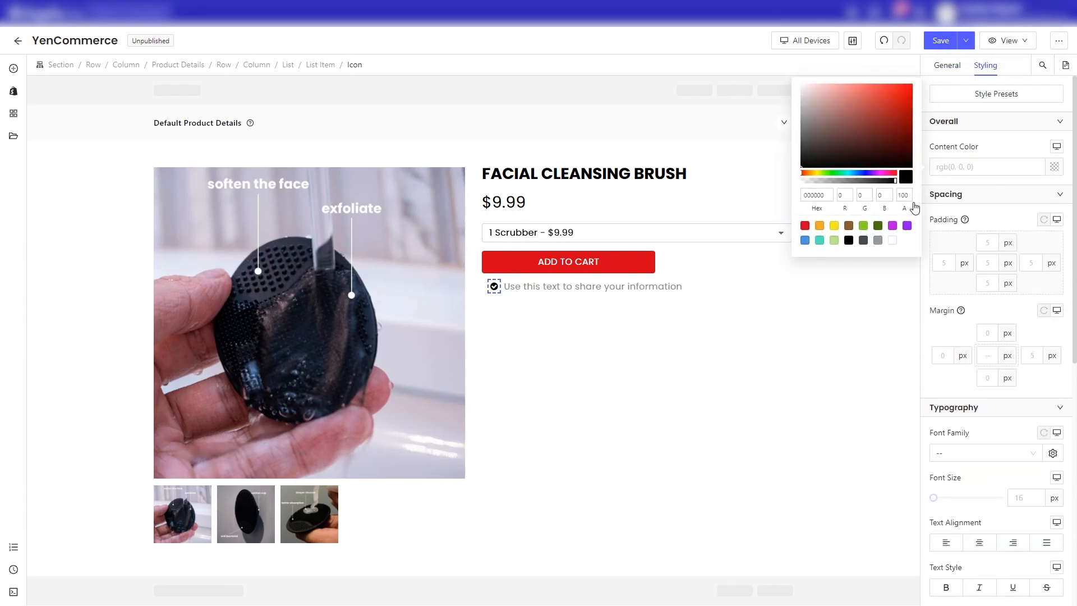
click(805, 224)
Duplicate the check-circle list item twice to make a three-item list.
click(673, 290)
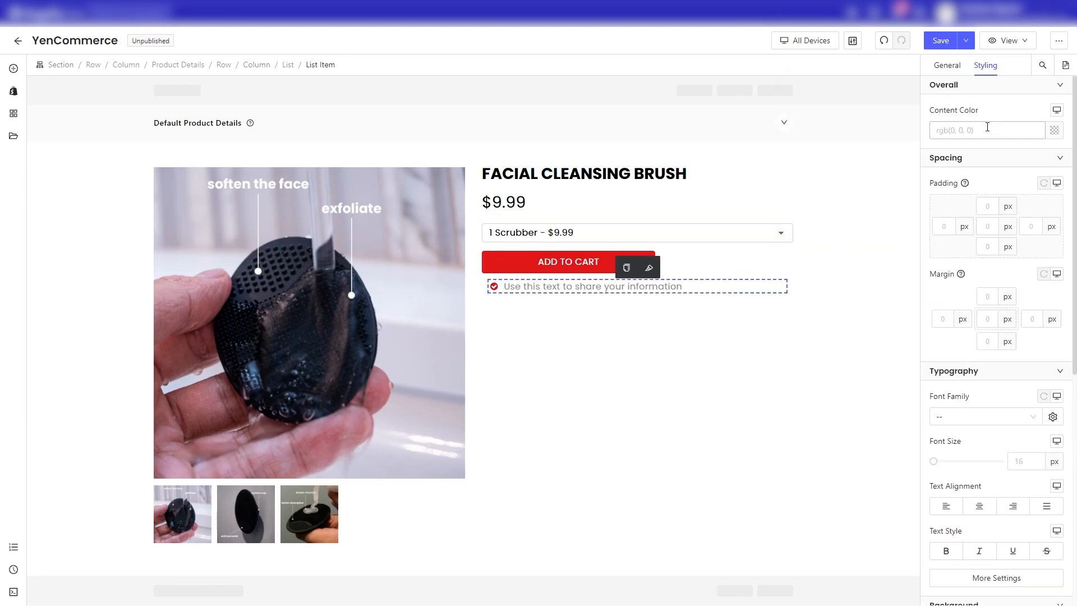
click(947, 72)
click(1034, 140)
click(1034, 140)
click(718, 308)
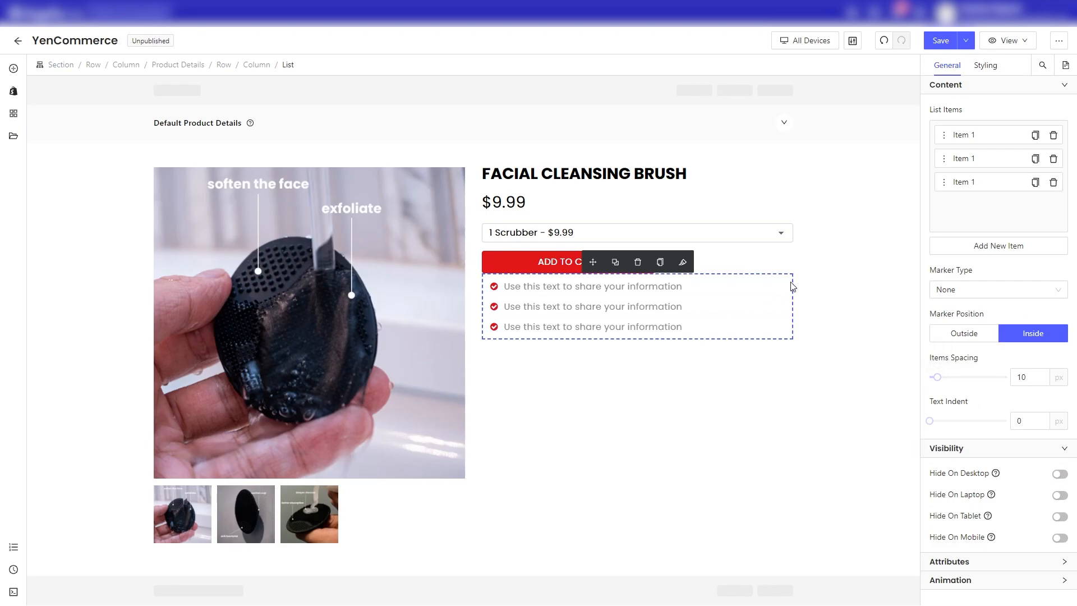
Reduce the list's items spacing and set the item texts to "Fast Shipping", "Free Returns" and "Secure Checkout".
drag(936, 377, 931, 377)
click(655, 289)
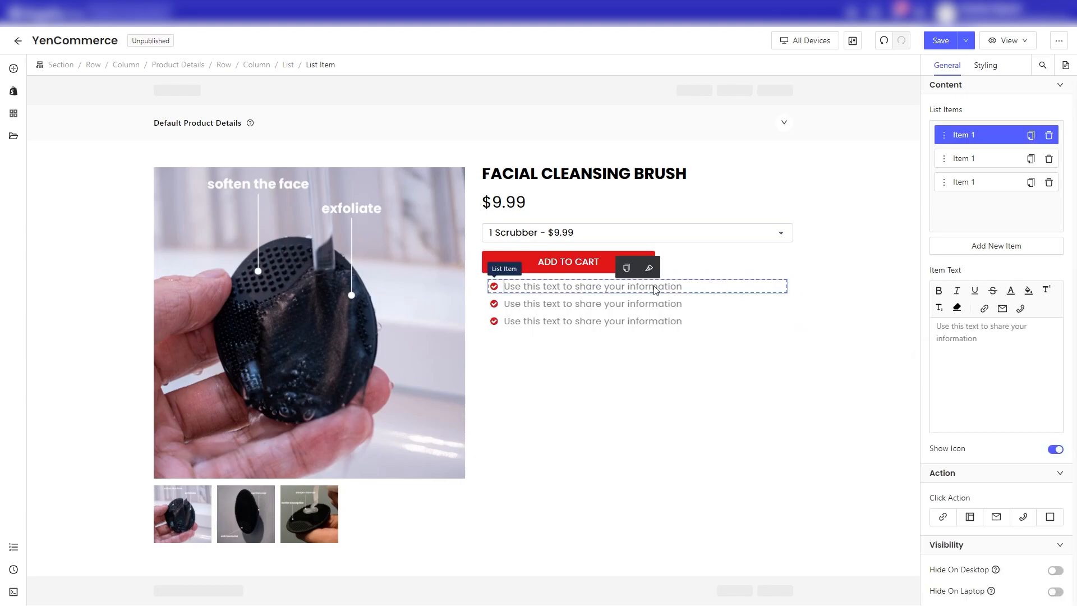
text(Fast Shipping)
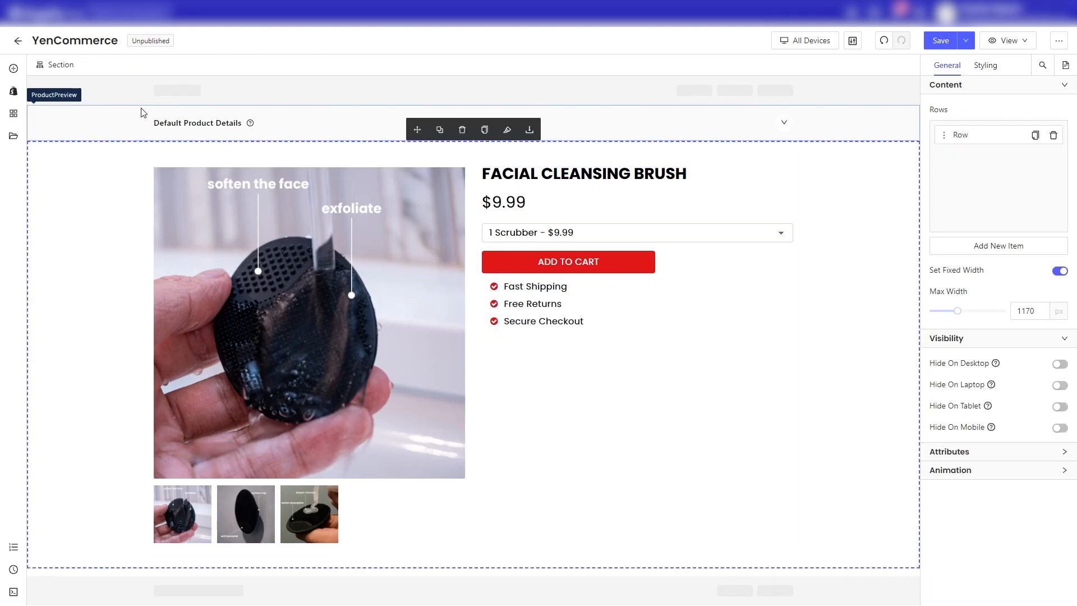
Add an accordion with solid arrows on its right side beneath the Secure Checkout list item.
click(14, 68)
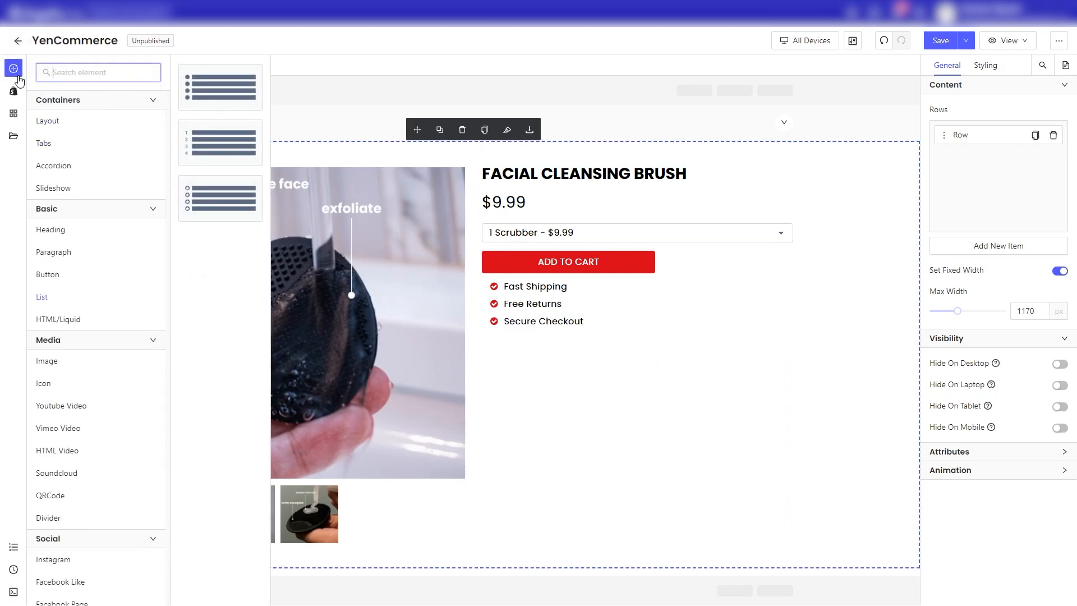
mouse_move(56, 144)
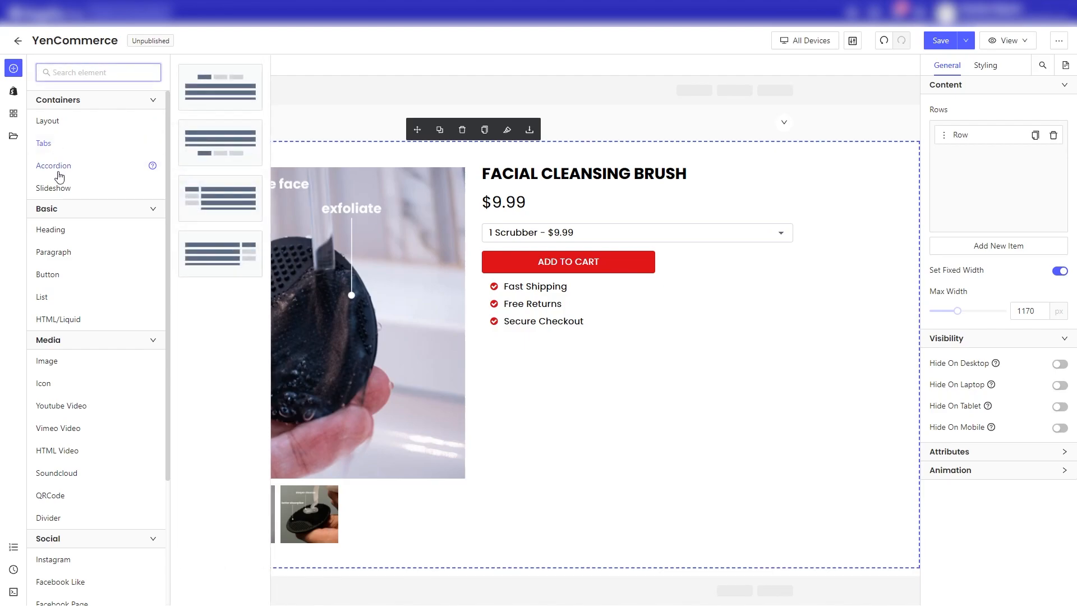
mouse_move(58, 168)
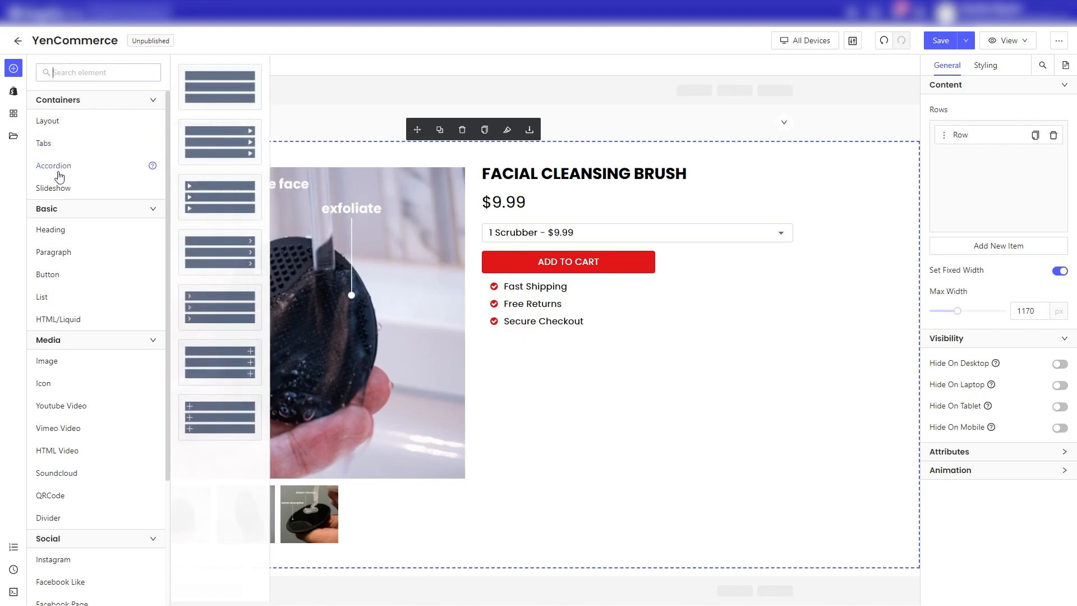
click(214, 136)
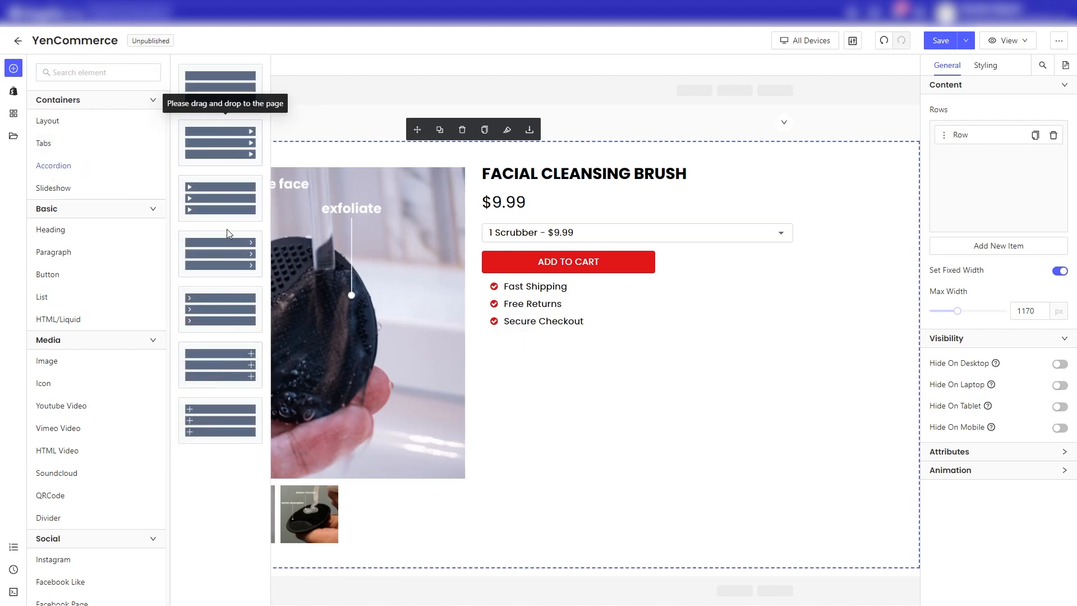
drag(211, 145, 513, 349)
Title the first two accordion headers "Shipping Times" and "Our Guarantee", and delete the third accordion item.
click(514, 349)
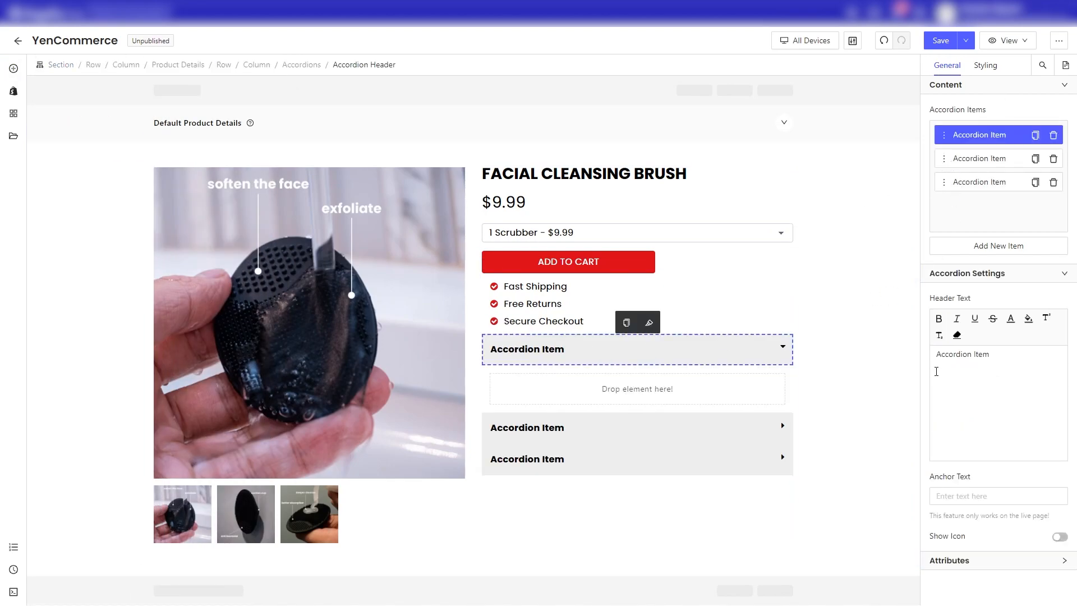
text(Shi)
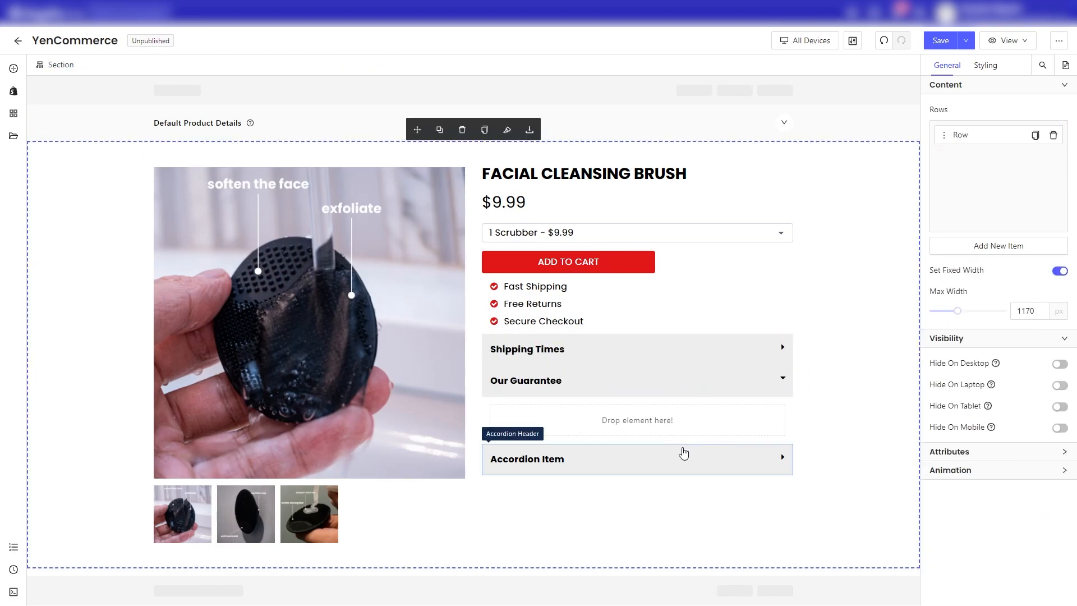
click(680, 452)
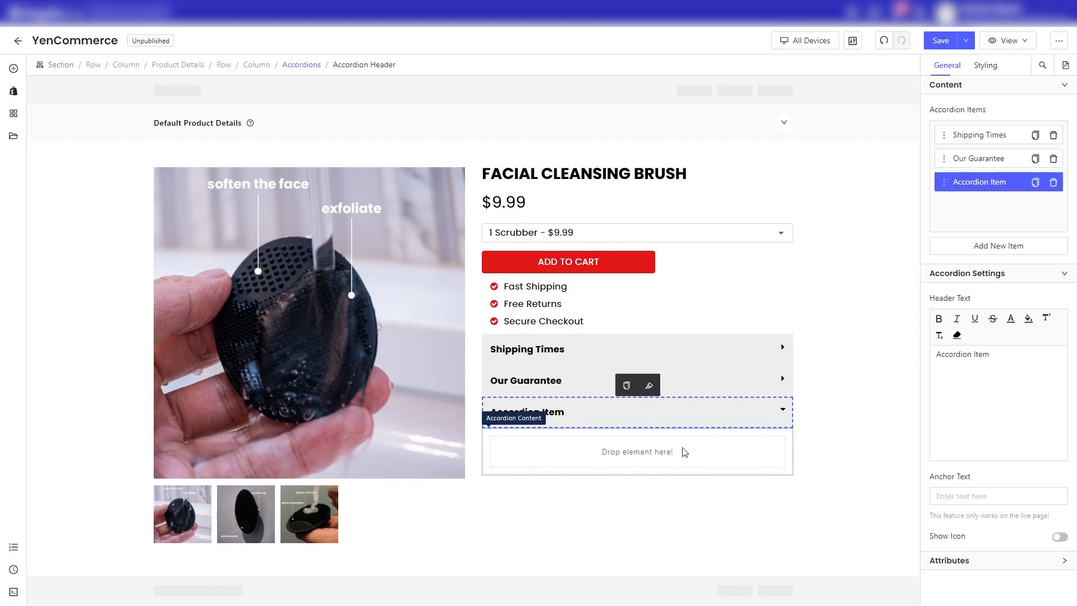
click(1051, 182)
click(819, 398)
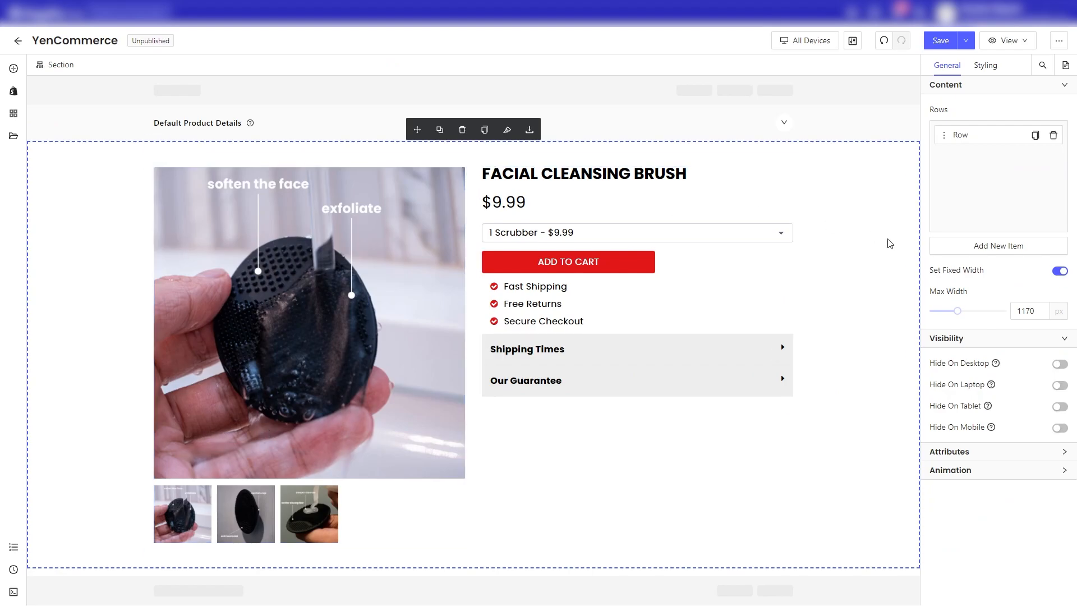
Add a top margin to the whole accordion to separate it from the benefits list.
click(759, 359)
click(989, 66)
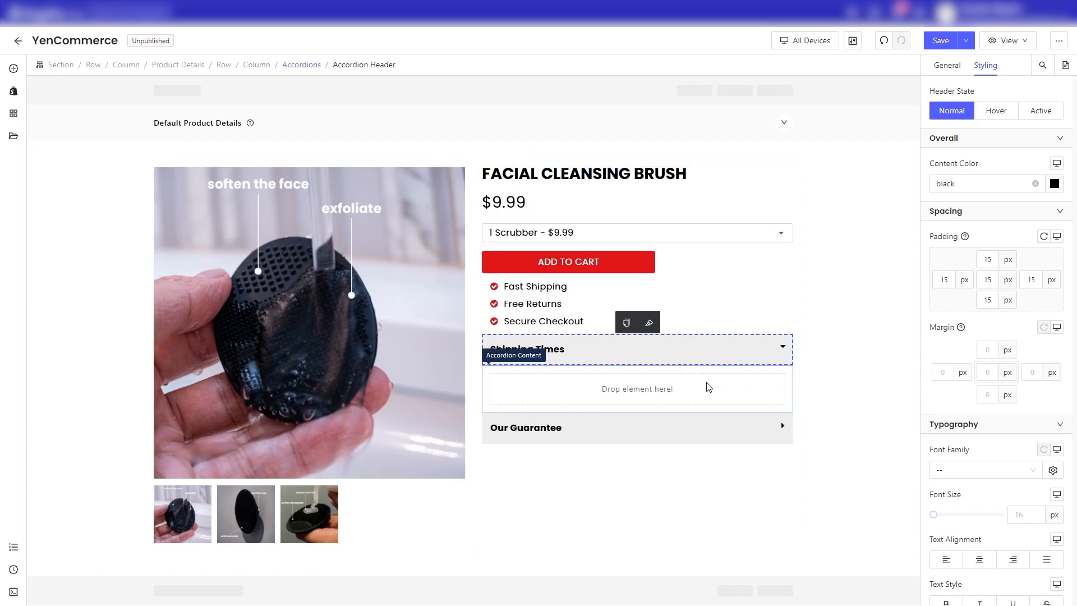
click(745, 362)
click(724, 387)
click(725, 360)
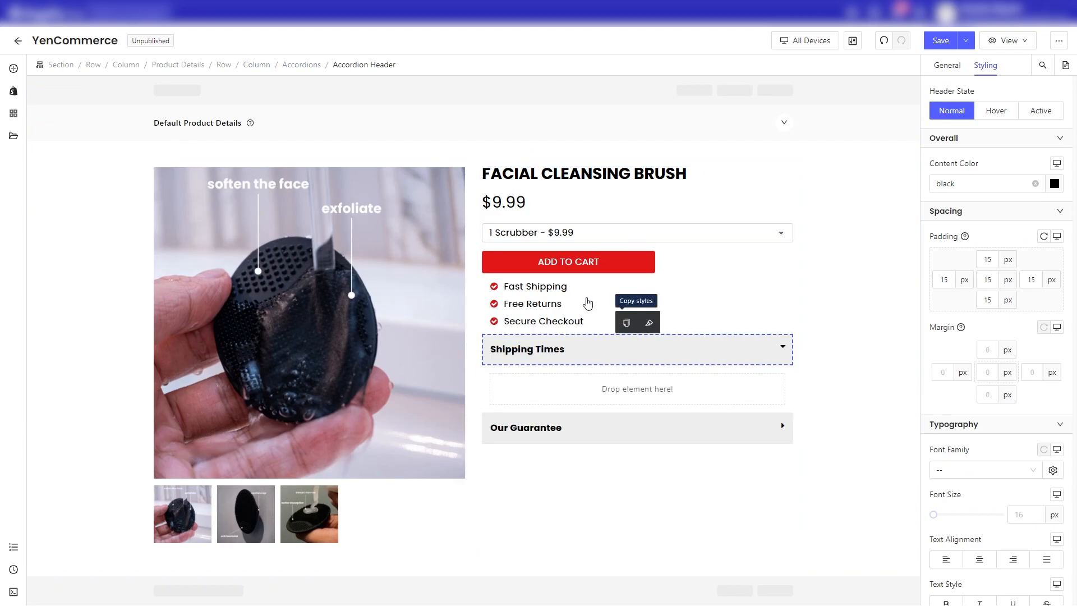
click(314, 69)
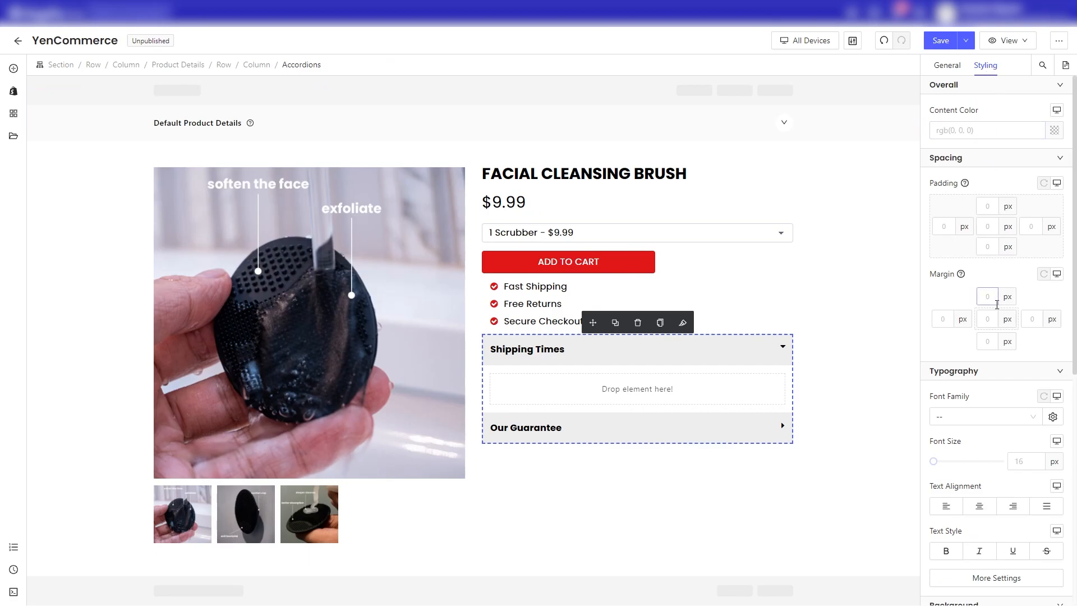
click(830, 354)
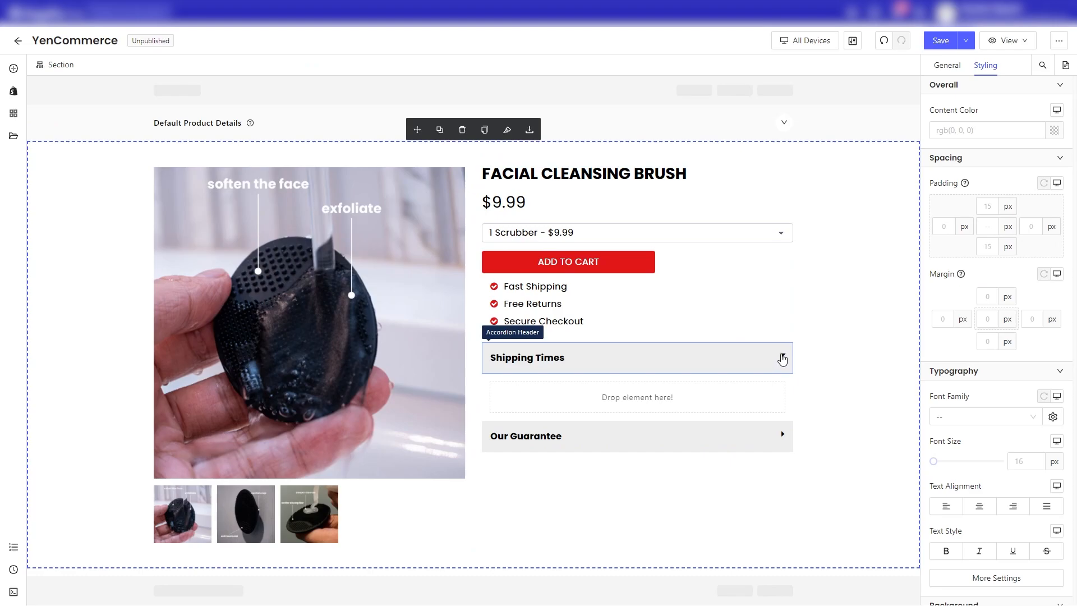
Apply a solid border to the accordion headers.
click(548, 393)
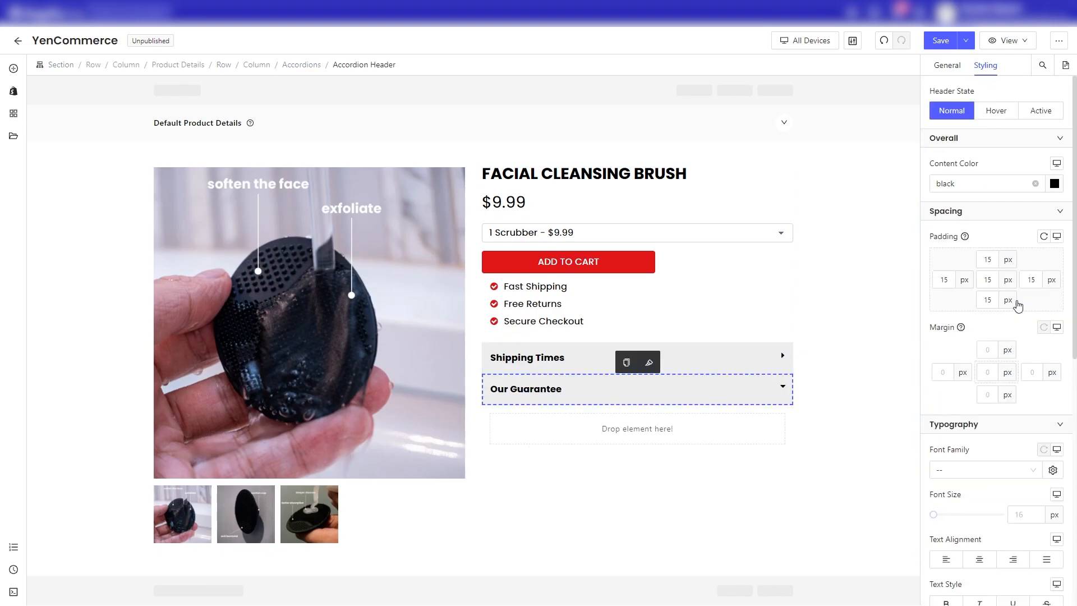
scroll(1006, 389, down, 1)
scroll(1006, 388, up, 1)
scroll(989, 337, down, 8)
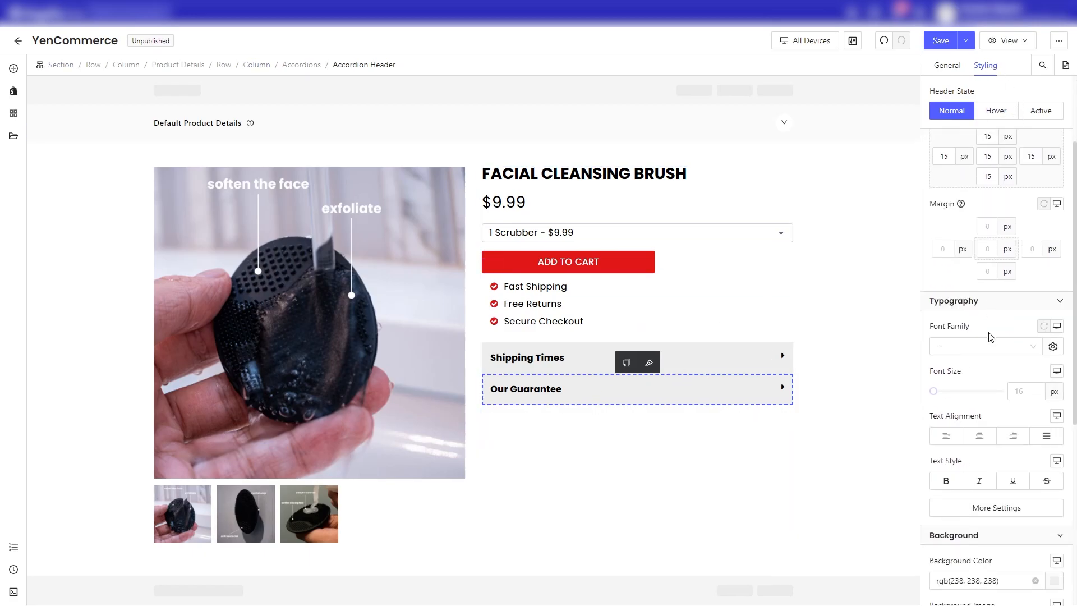
click(971, 395)
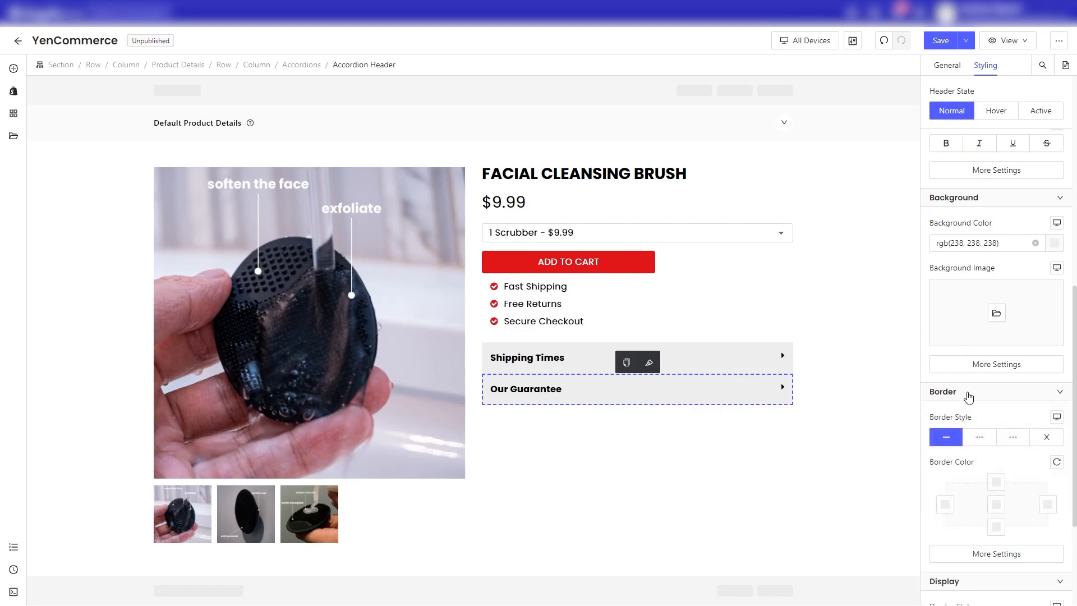
scroll(968, 364, down, 2)
click(948, 328)
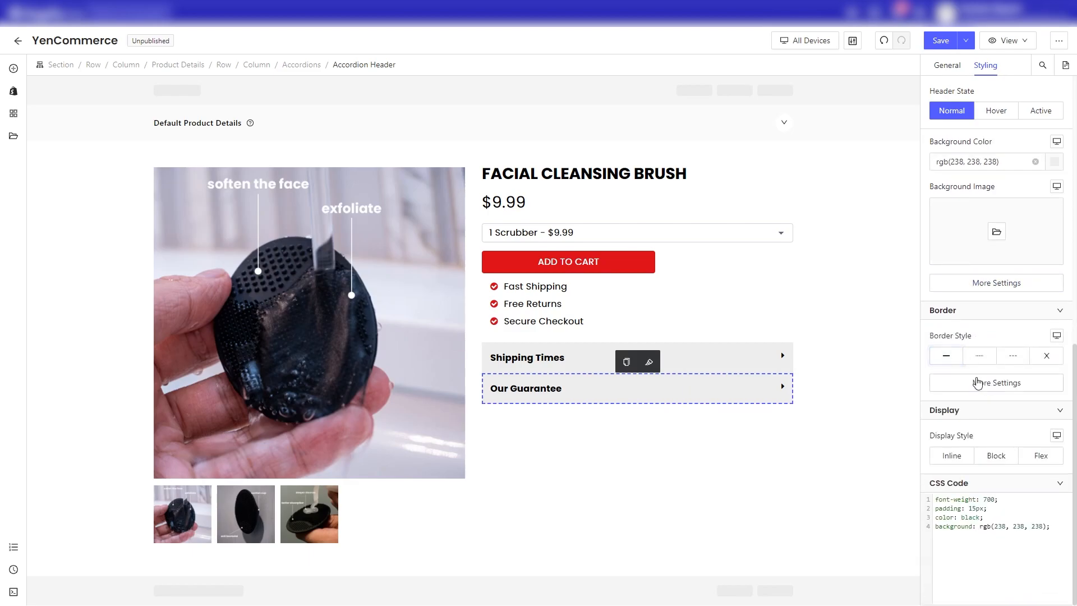
click(947, 356)
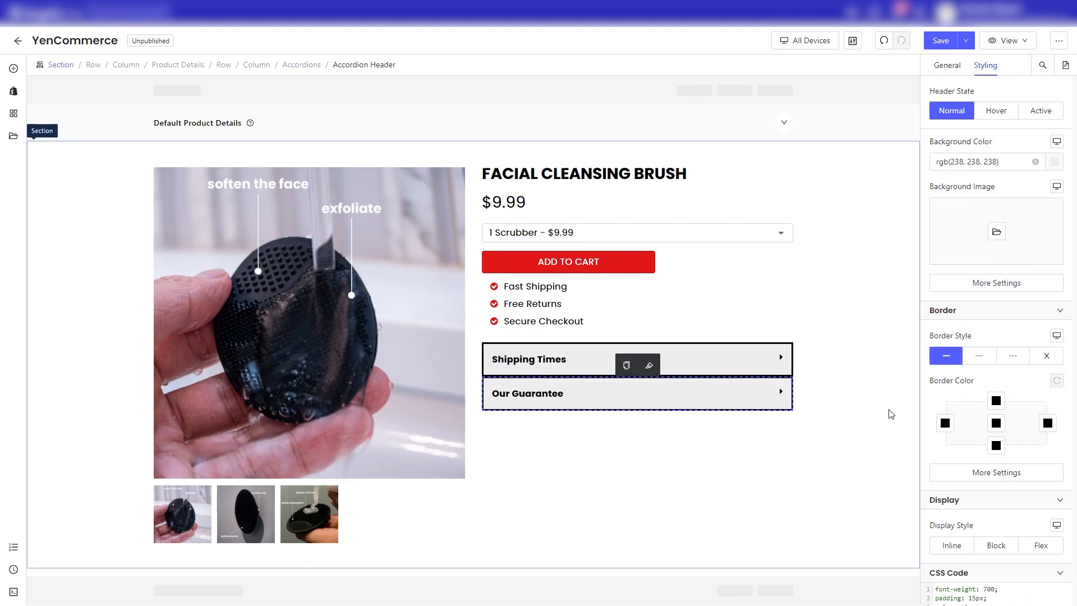
Set the accordion headers' border width to 1 px on all four sides.
click(996, 472)
scroll(871, 413, down, 1)
double_click(845, 359)
text(1)
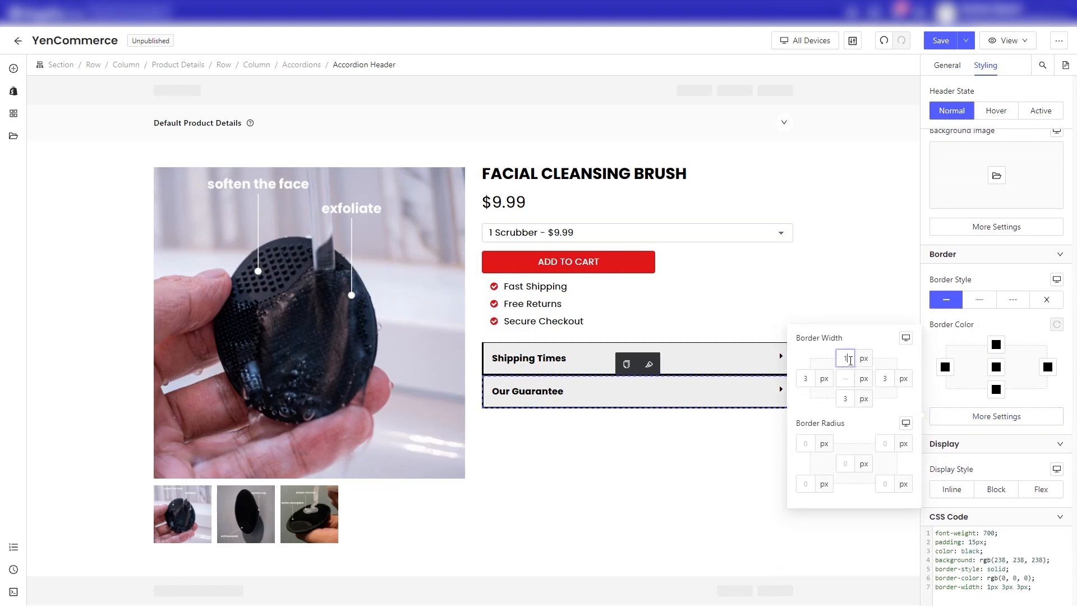
double_click(812, 375)
text(1)
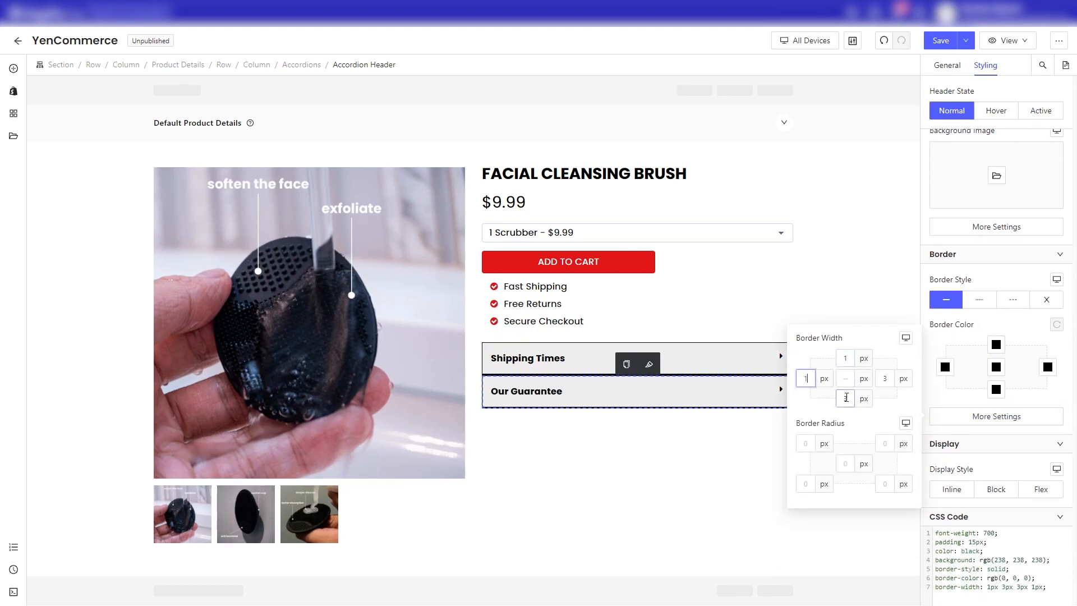
text(1)
double_click(883, 380)
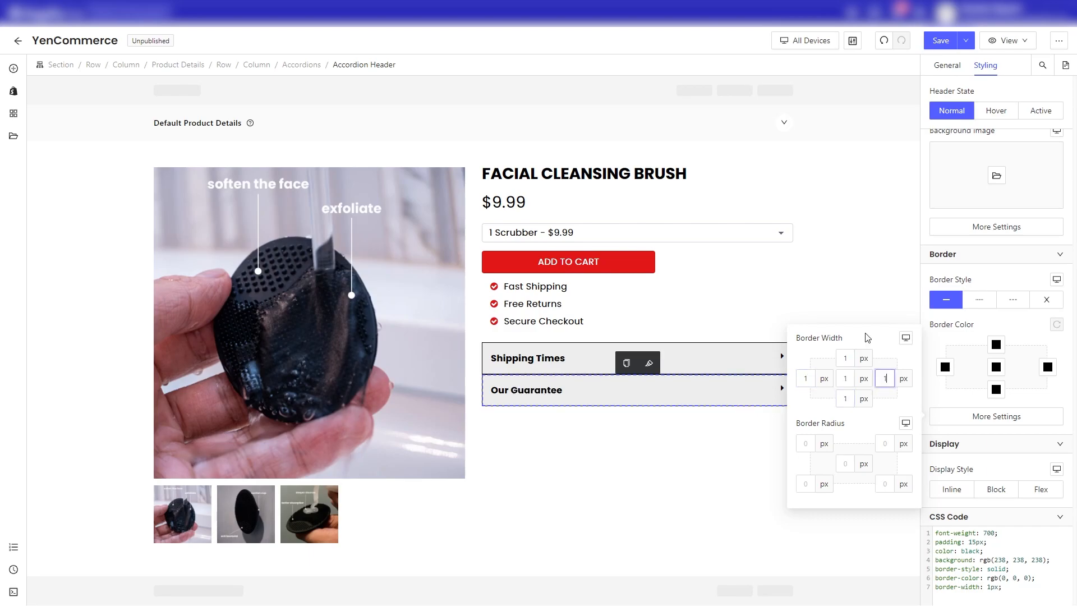
click(846, 303)
Give the accordion headers a top margin of 5 px.
click(751, 369)
click(755, 372)
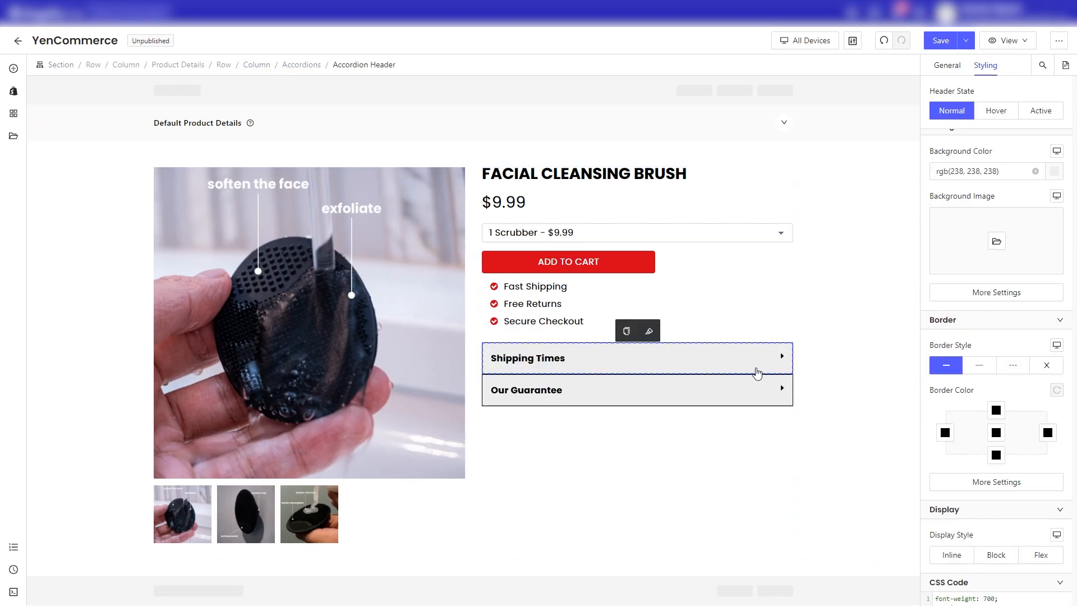
click(747, 393)
scroll(1021, 380, up, 10)
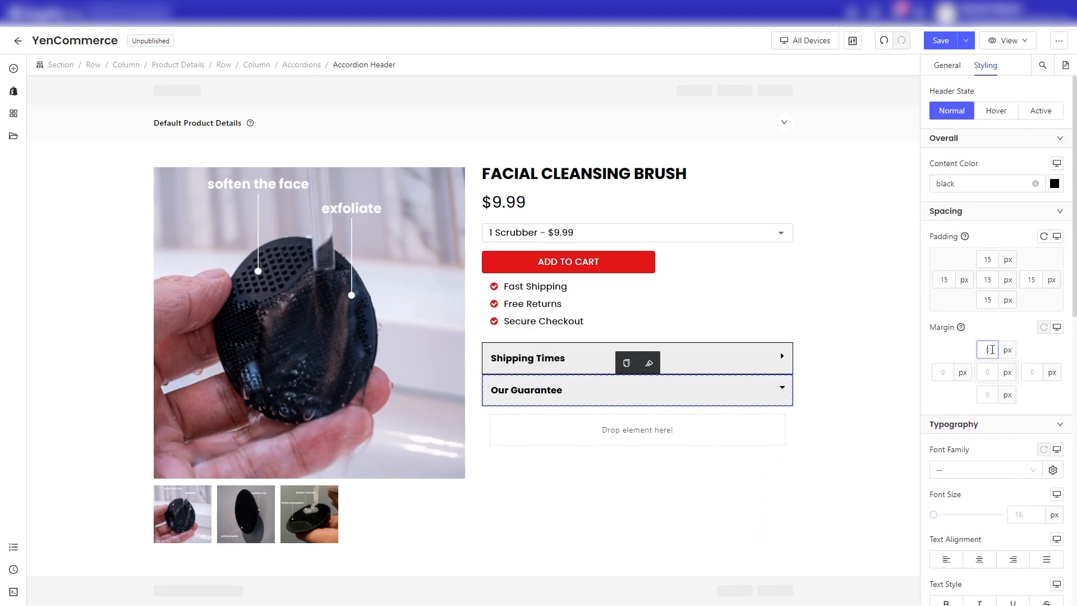
click(867, 333)
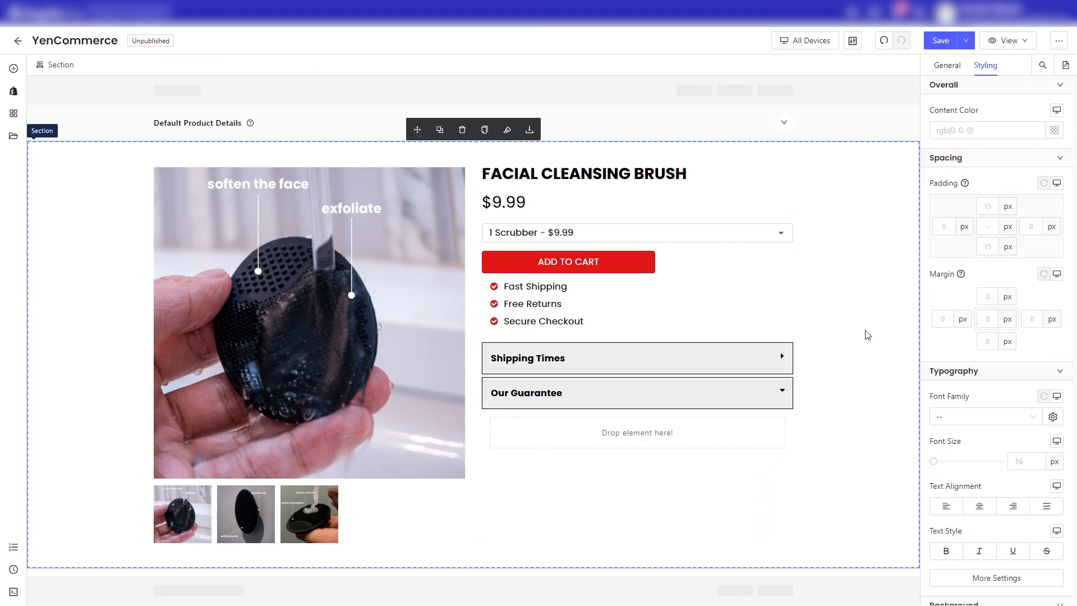
click(760, 395)
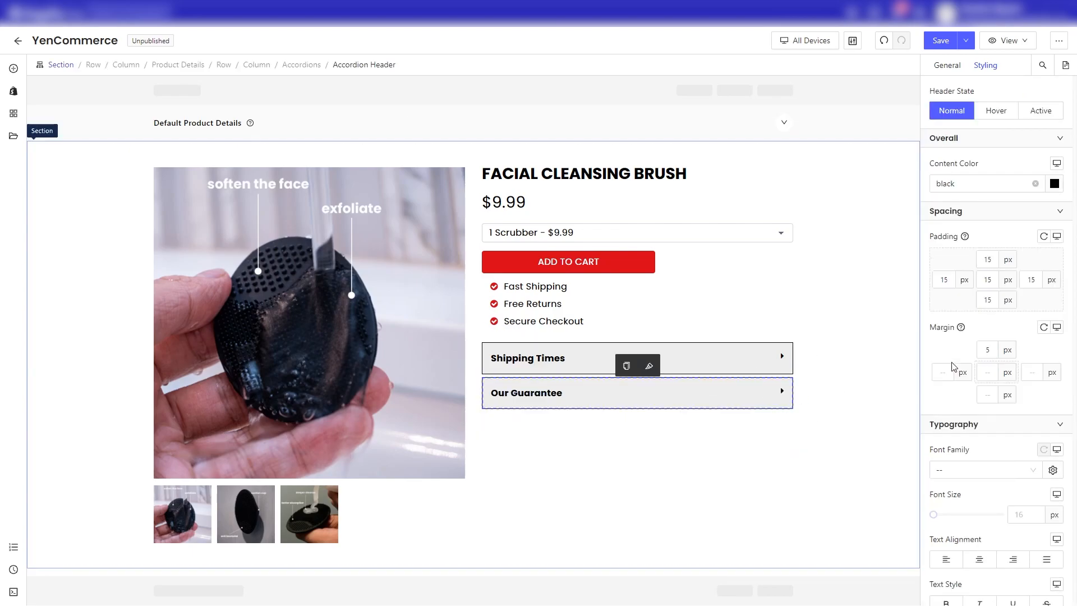
Lighten all border colors of the accordion headers to black at 33% opacity.
click(741, 366)
scroll(1004, 348, down, 10)
click(996, 333)
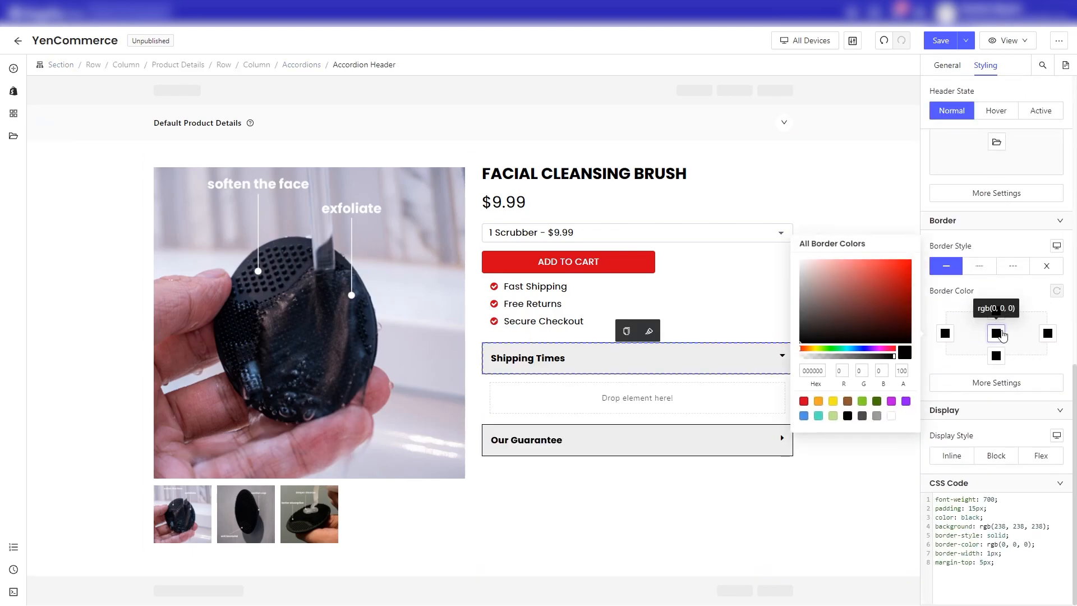
drag(896, 360, 830, 363)
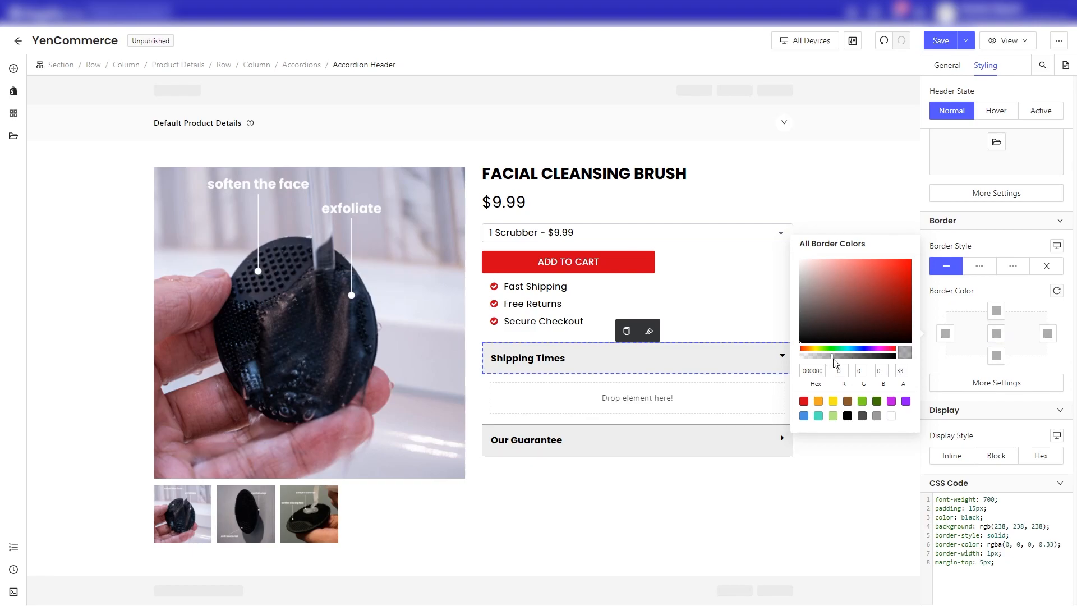
click(750, 222)
click(860, 322)
Check the Shipping Times accordion item by expanding and collapsing it, and save the page.
click(745, 358)
click(799, 356)
click(784, 357)
click(789, 362)
click(868, 335)
key(ctrl+s)
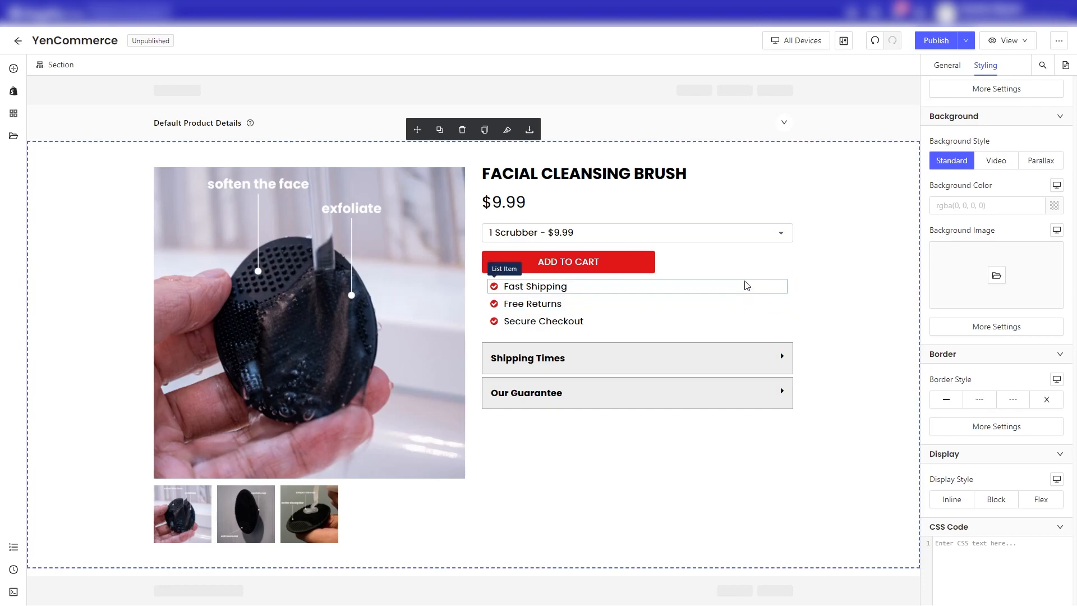
Set the top margin of the benefits list below the Add To Cart button to 15 px.
click(737, 283)
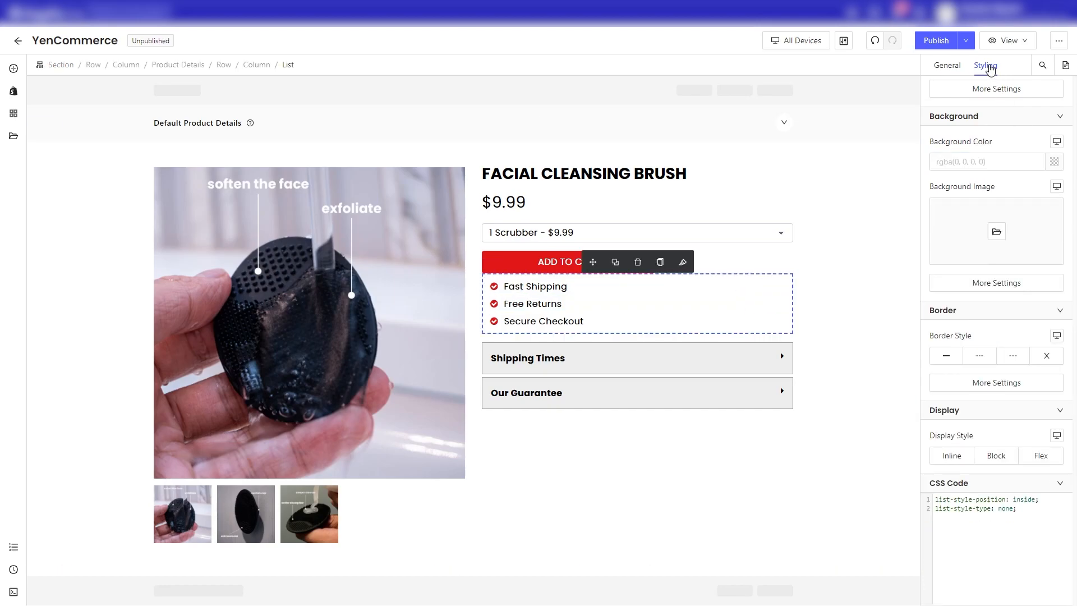
scroll(988, 112, up, 5)
scroll(985, 163, up, 3)
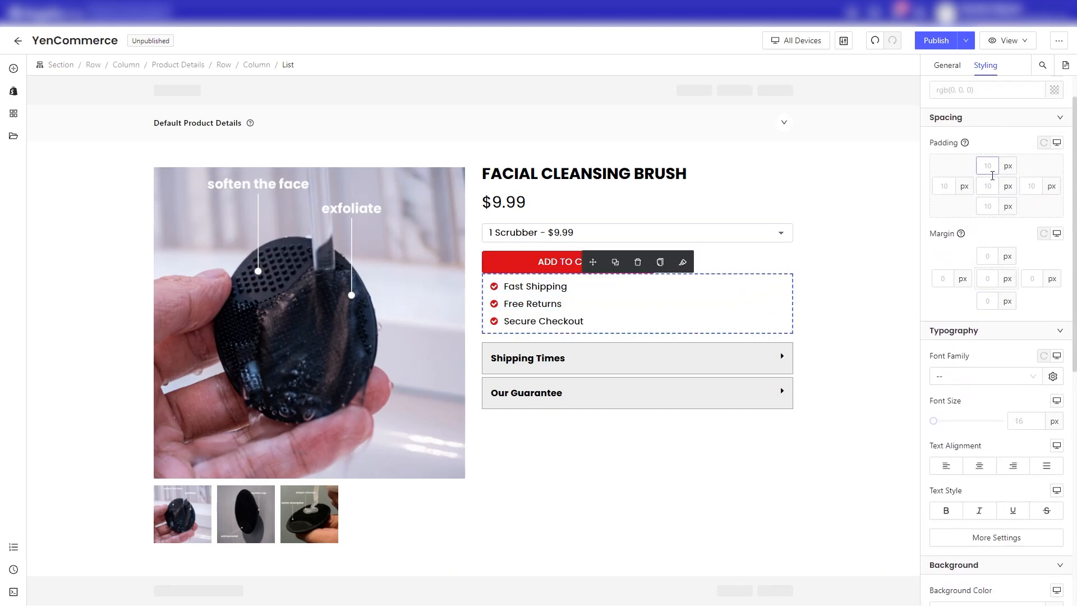
click(992, 255)
text(15)
click(877, 289)
click(797, 485)
click(846, 472)
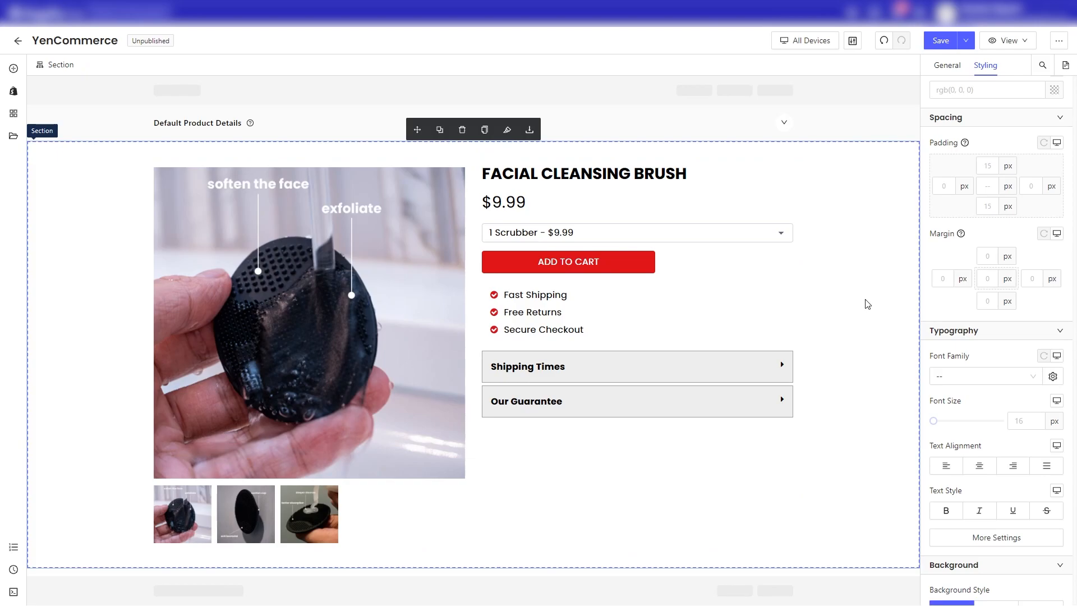
Add a plain paragraph element inside the Shipping Times accordion content.
click(782, 366)
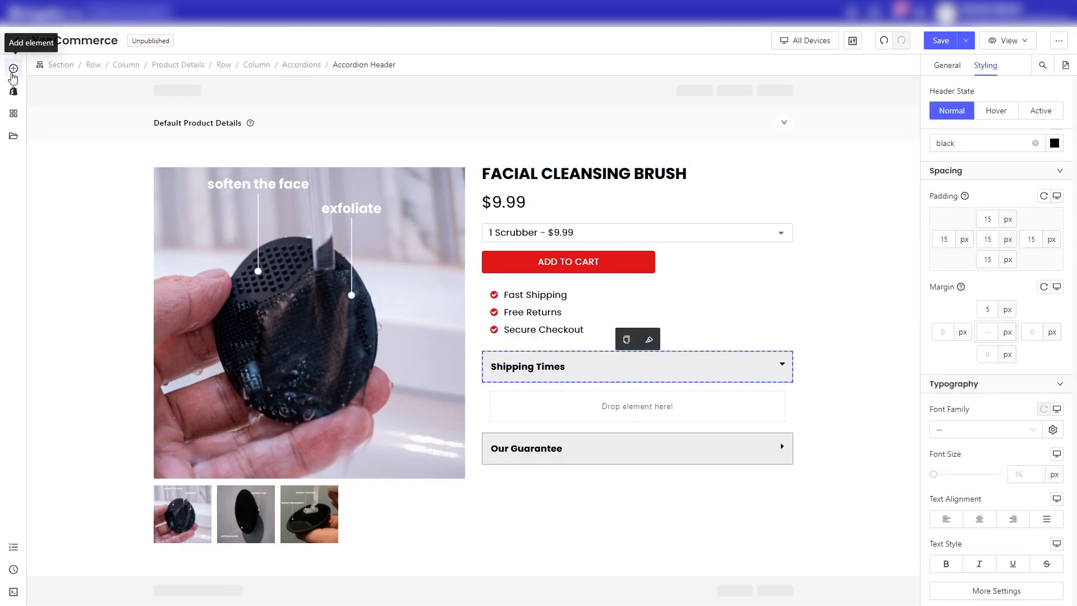
click(13, 70)
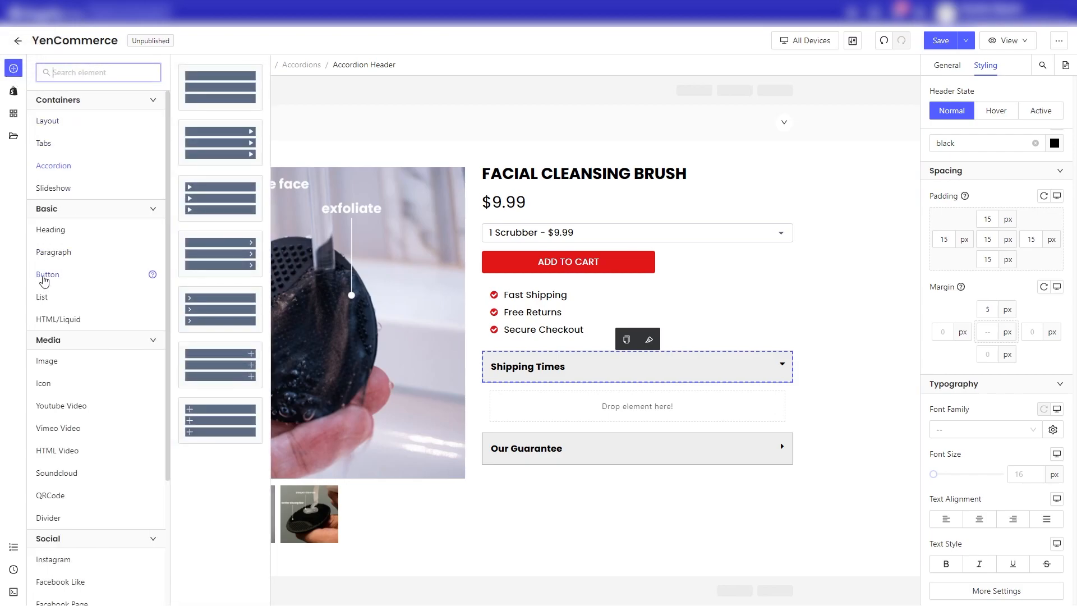
drag(51, 252, 710, 433)
drag(77, 248, 598, 405)
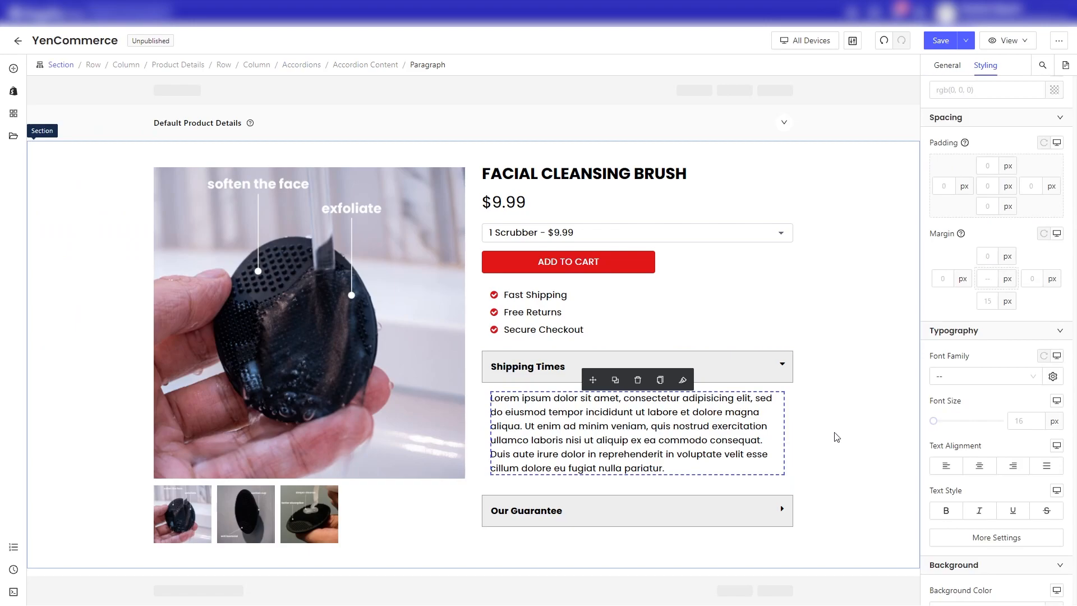
Add a plain paragraph element inside the Our Guarantee accordion content.
click(784, 513)
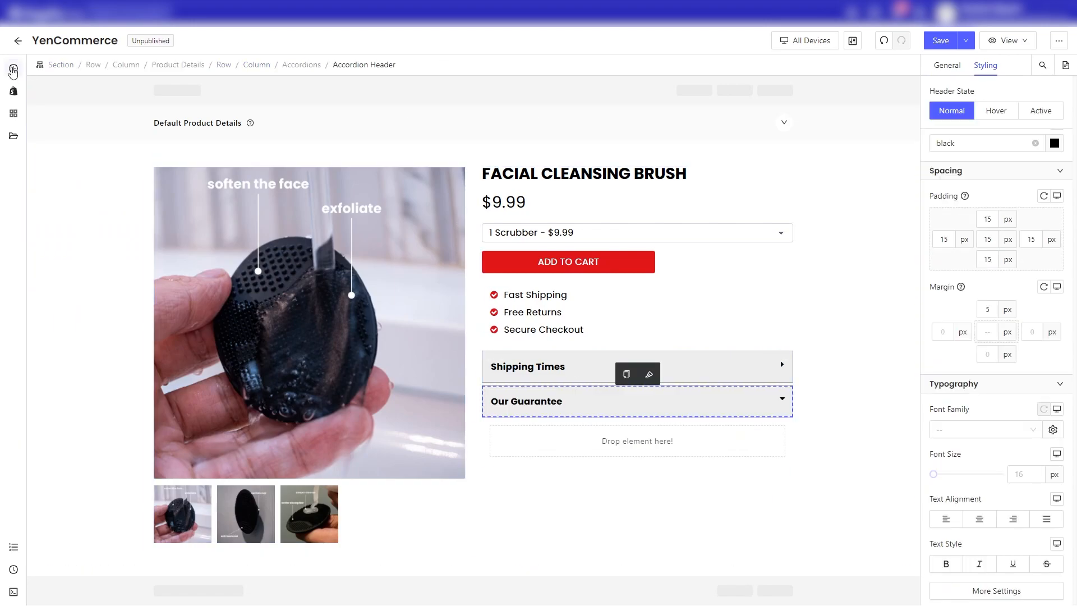
click(14, 68)
drag(50, 252, 113, 259)
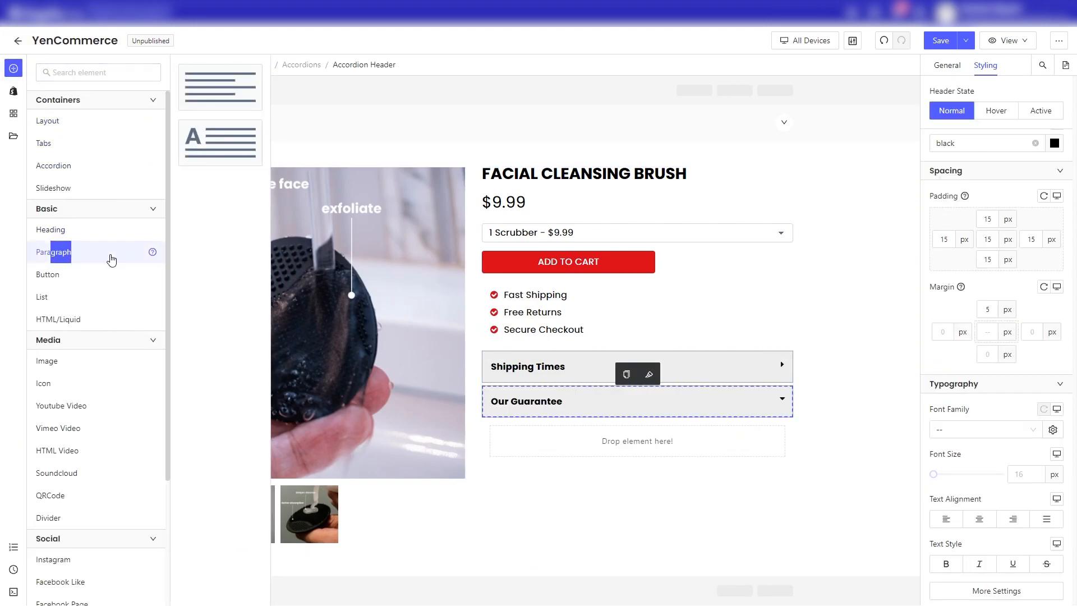
drag(194, 99, 564, 445)
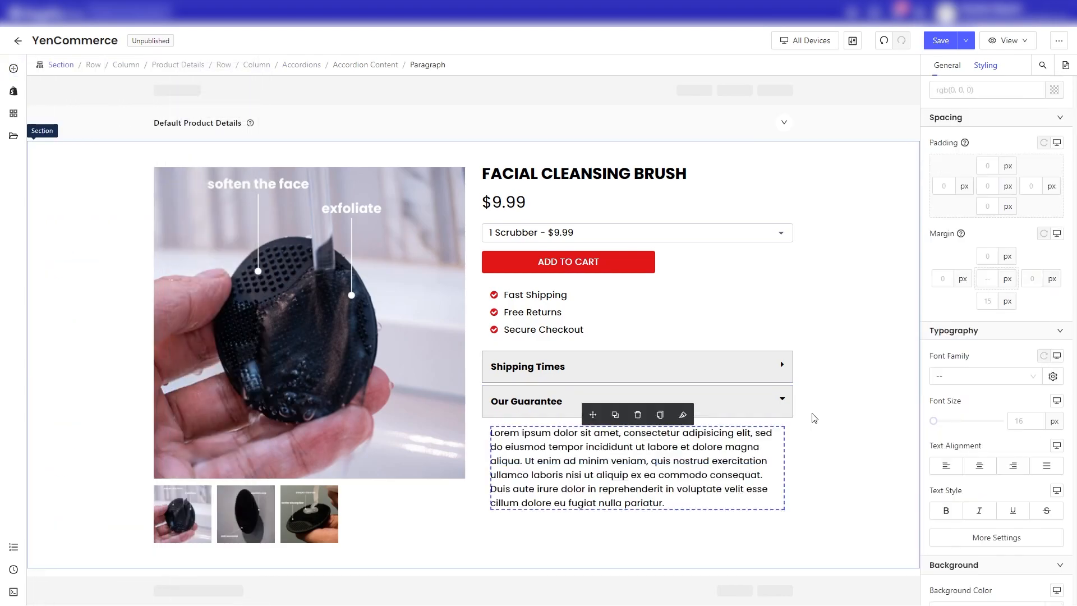
click(813, 416)
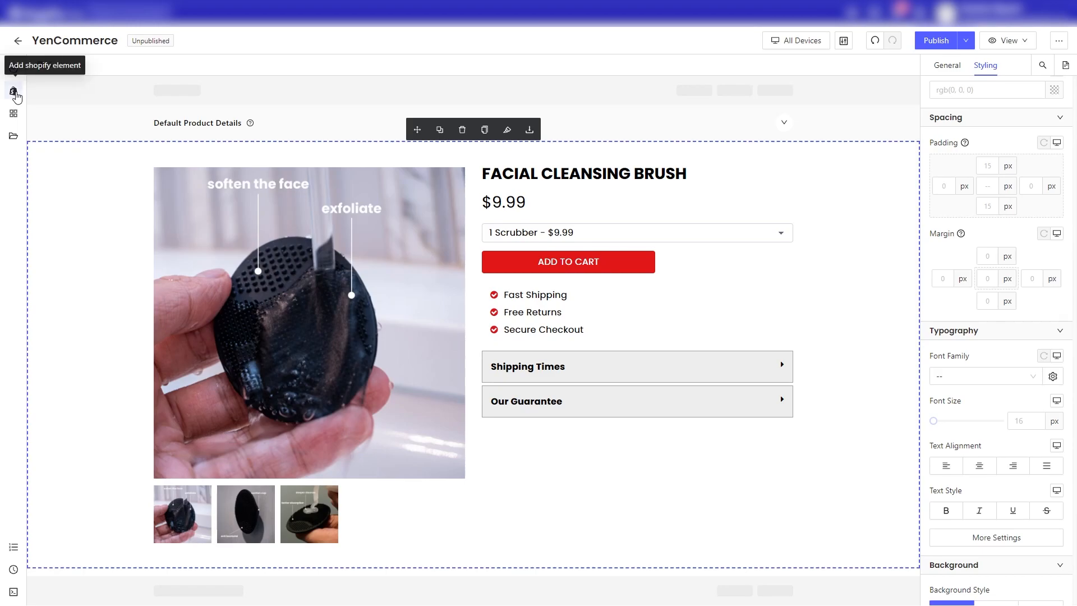
Add a struck-through Product Compare at Price element directly beneath the product price.
click(15, 93)
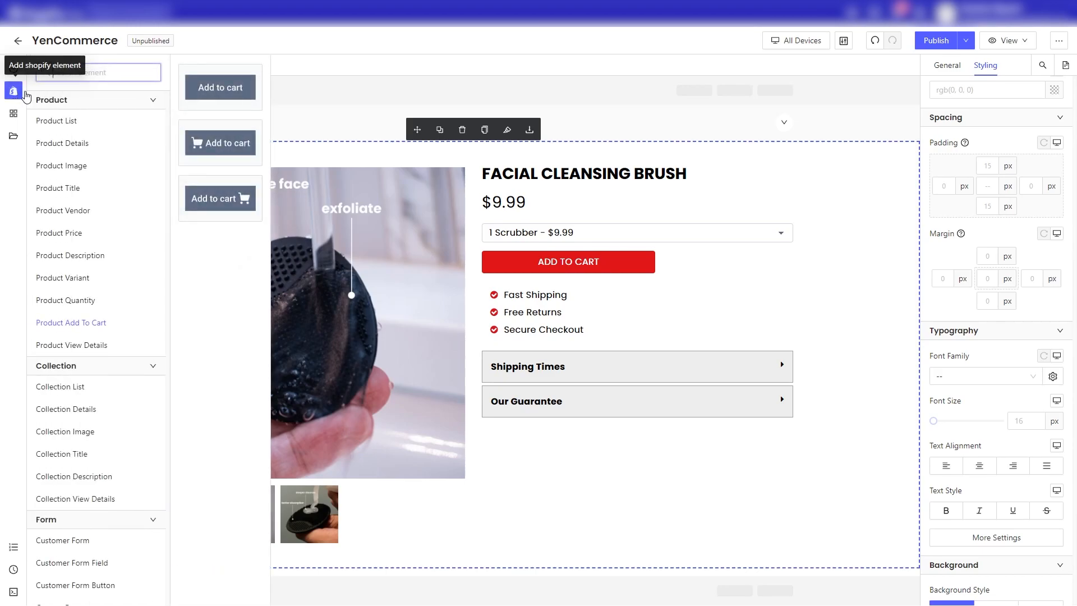
mouse_move(67, 235)
drag(241, 145, 524, 216)
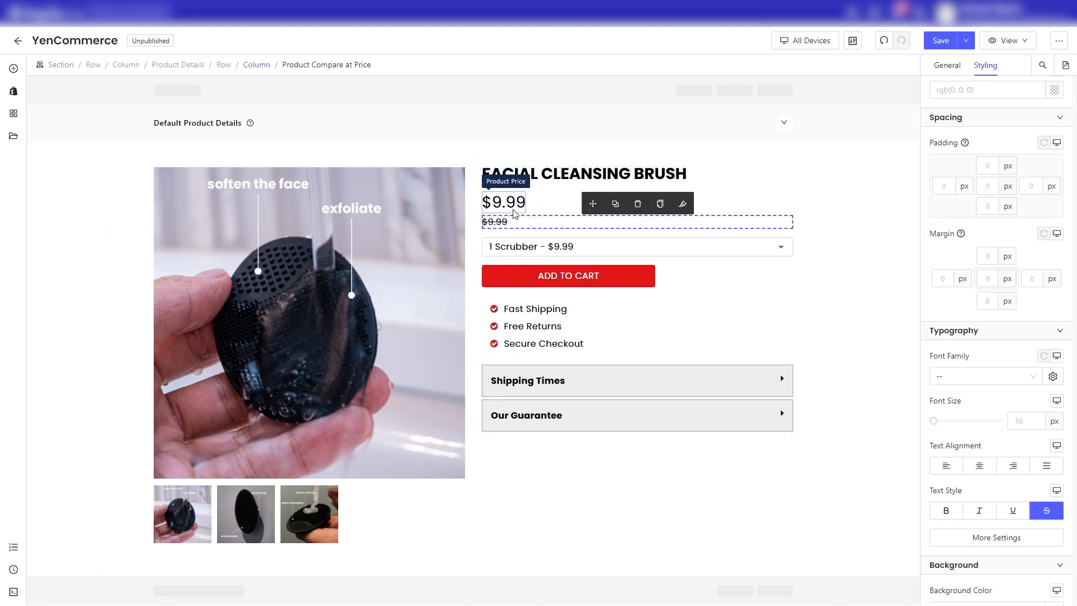
Set the compare-at price's display style to Inline so it sits beside the product price.
click(516, 211)
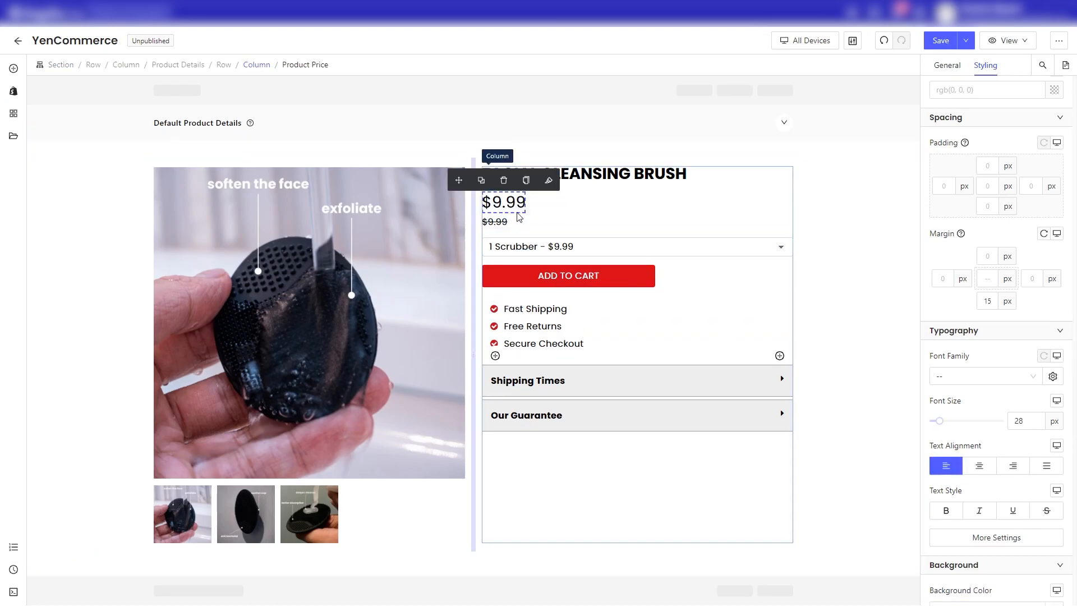
scroll(988, 392, down, 7)
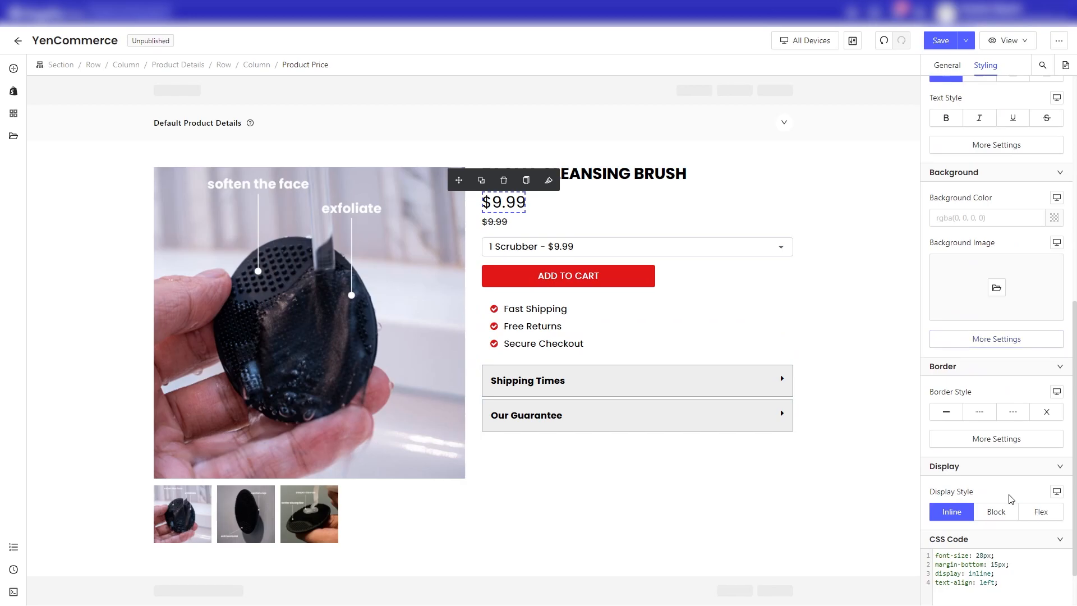
click(507, 223)
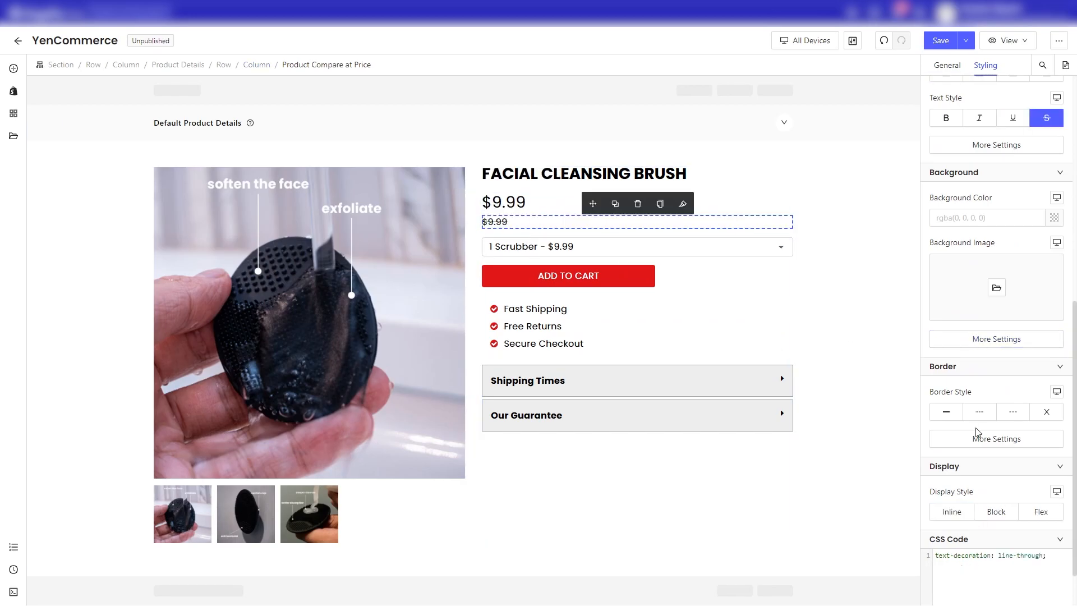
click(952, 511)
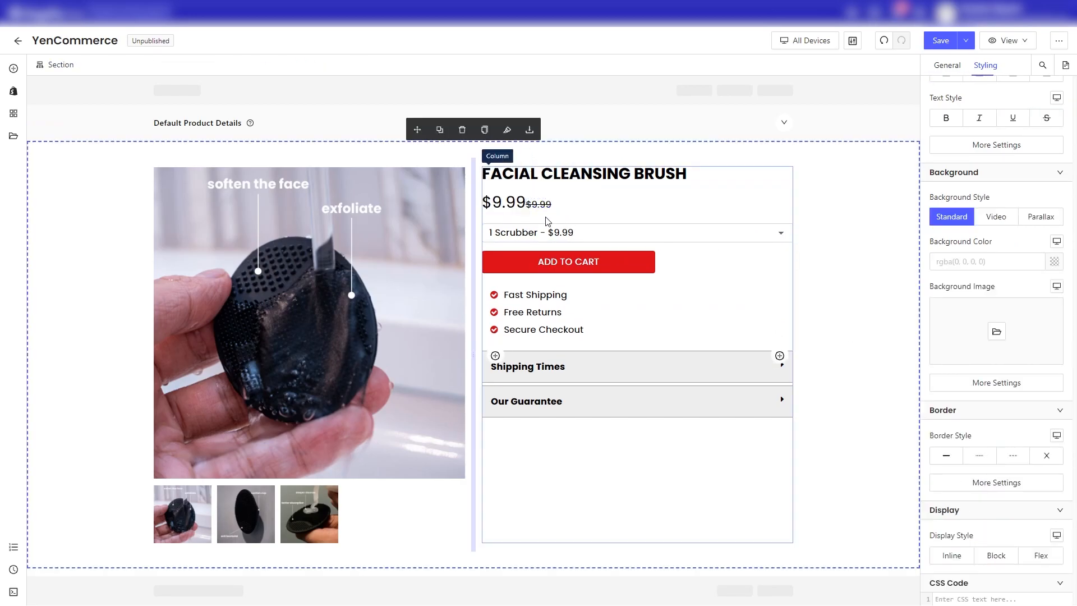
Set the compare-at price's font size to 28 px, matching the product price beside it.
scroll(999, 326, up, 8)
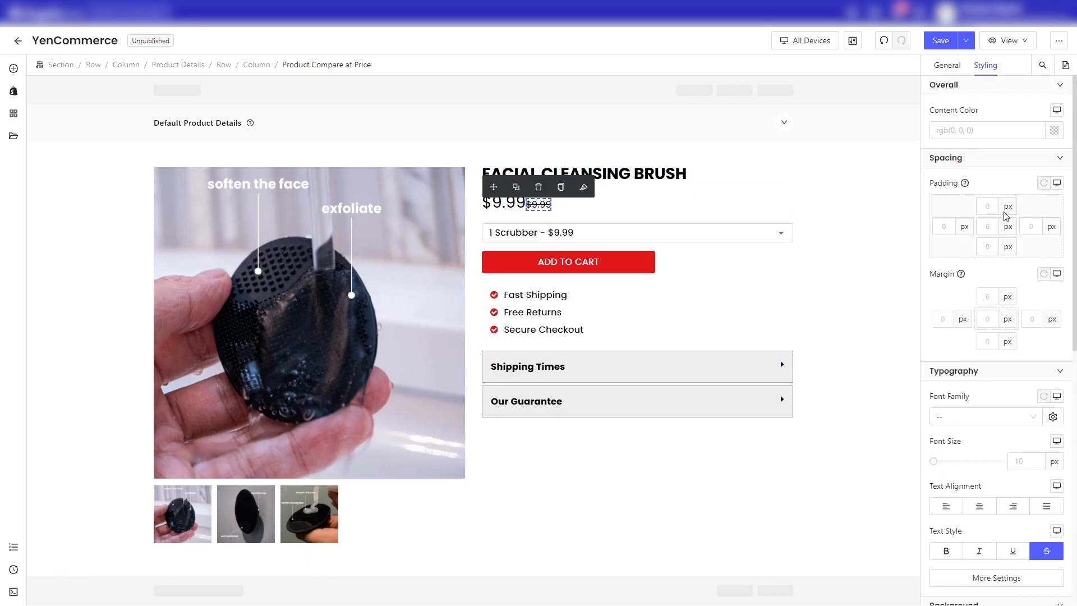
click(503, 202)
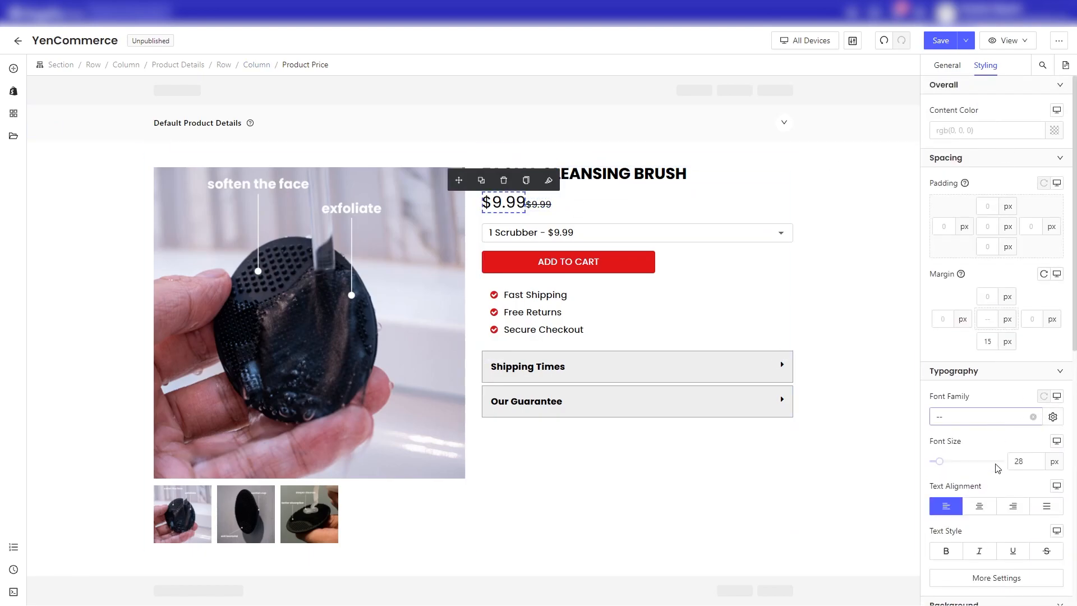
click(539, 205)
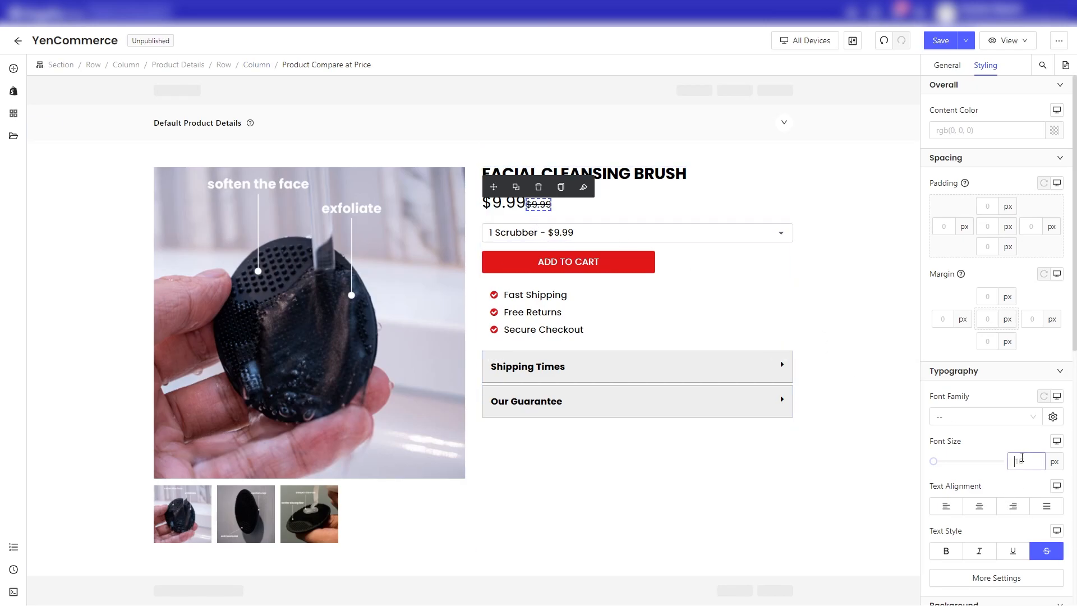
text(28)
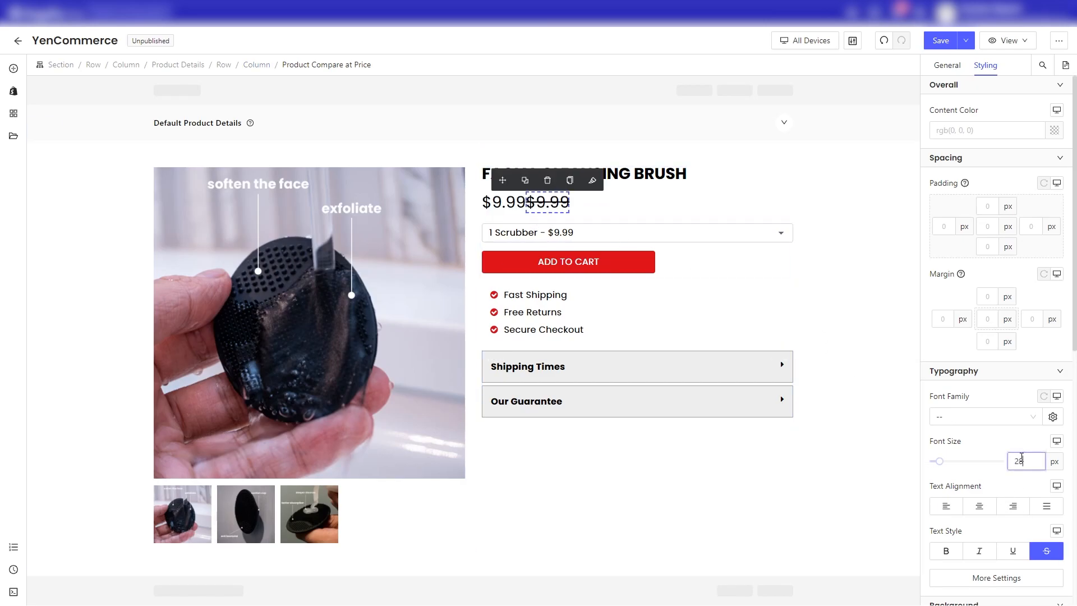
click(723, 192)
Give the compare-at price a 5 px left margin to separate it from the product price.
click(555, 203)
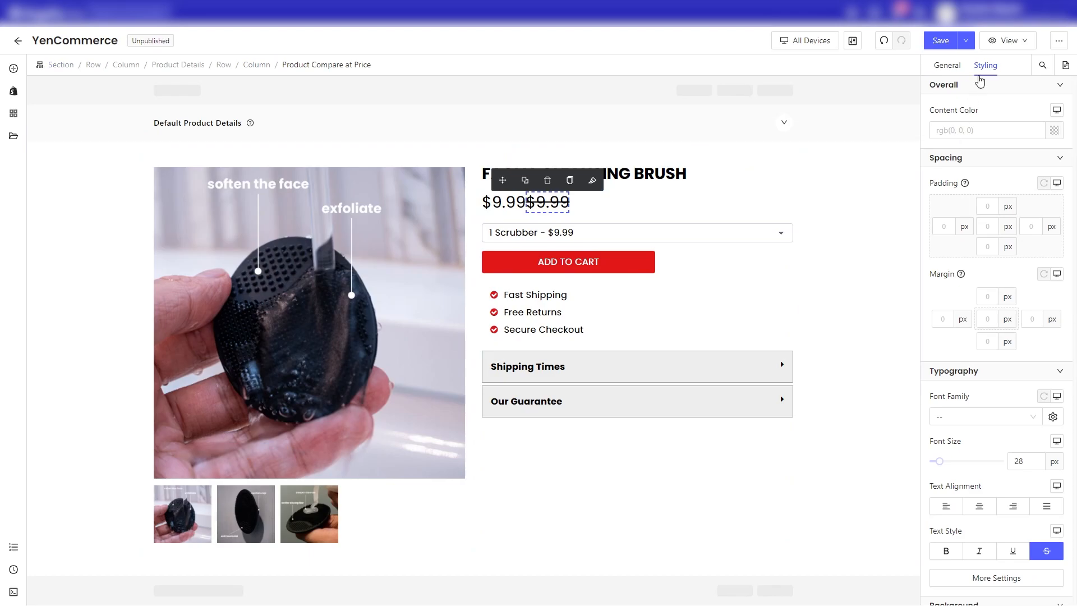
text(5)
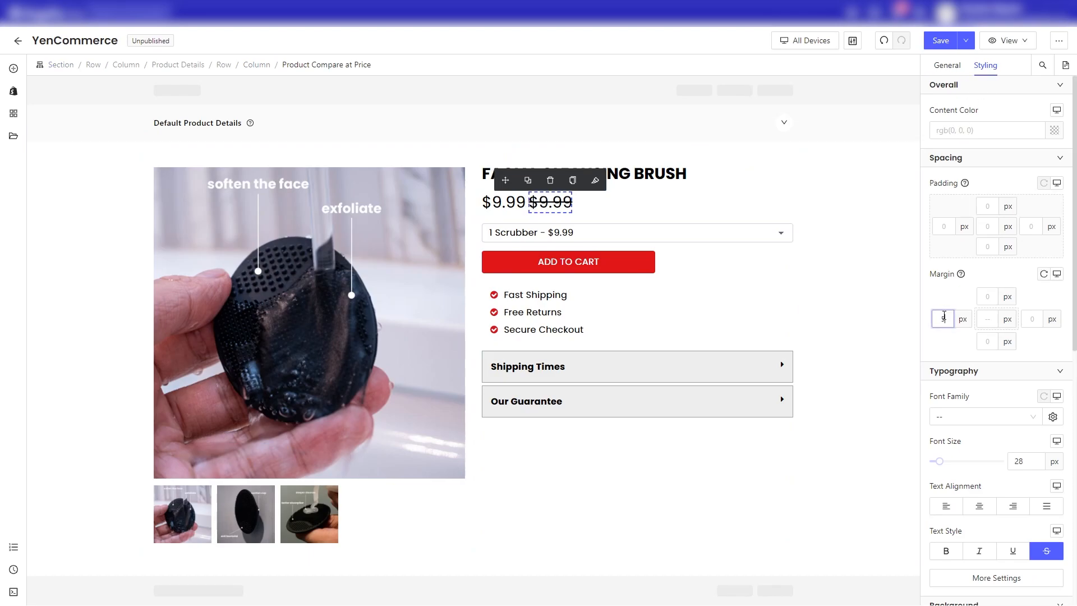
click(844, 310)
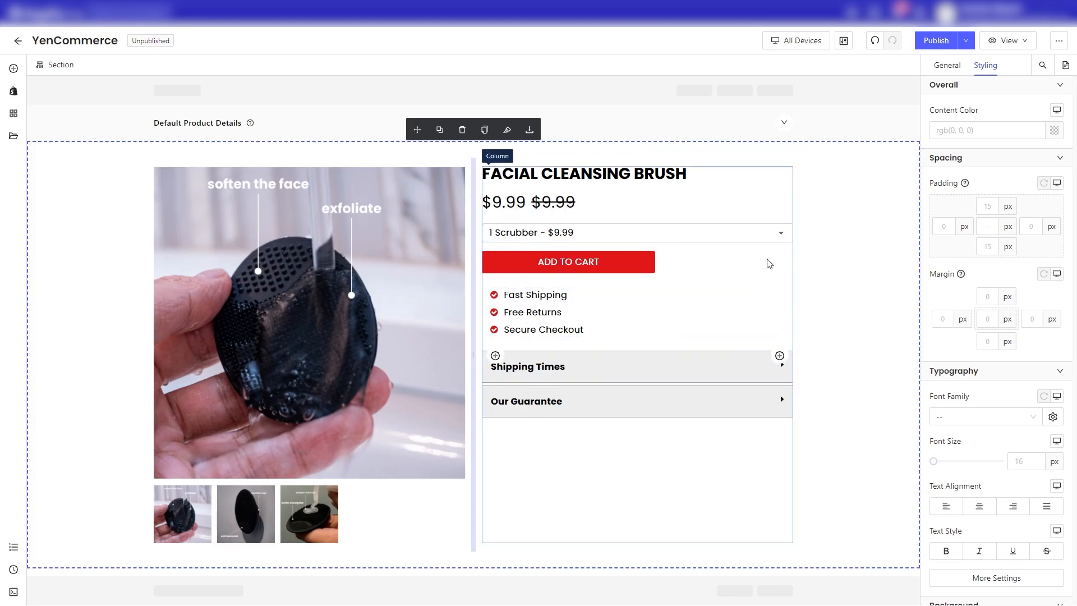
click(603, 290)
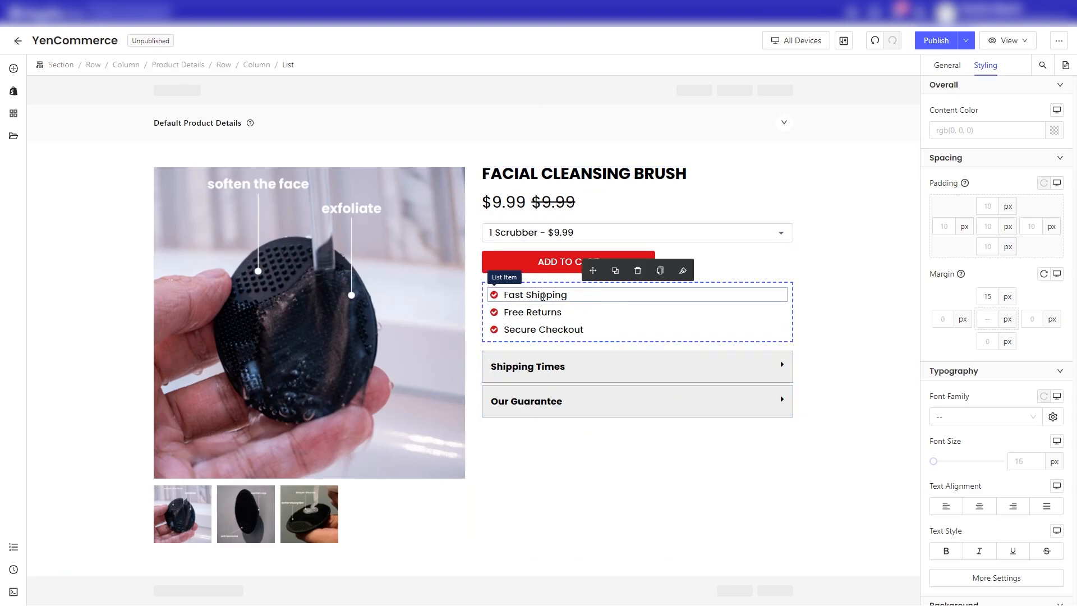
click(821, 321)
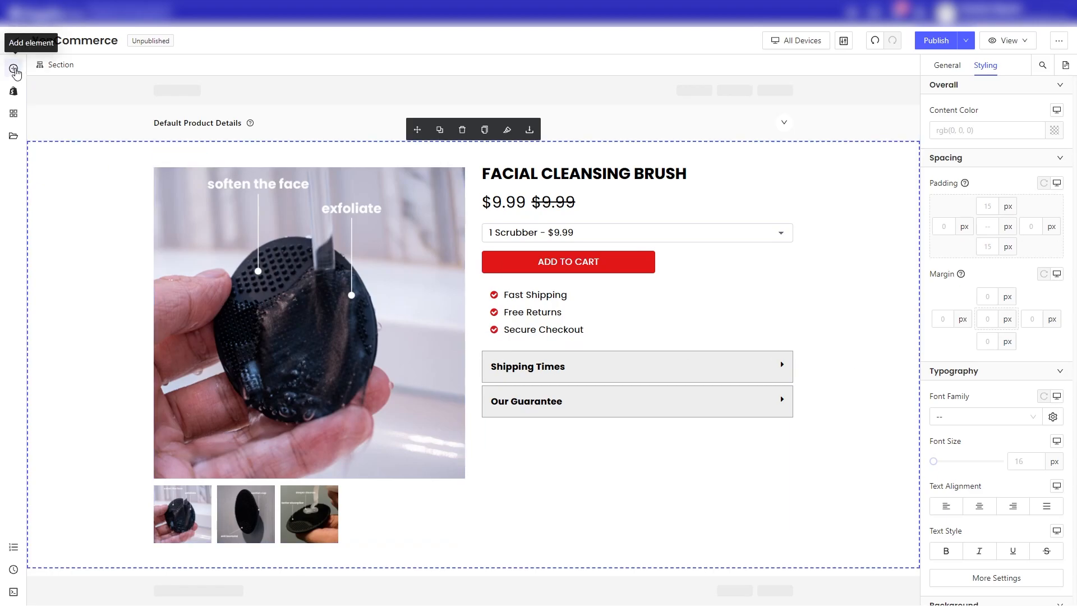
Add a two-column layout row with equal 1/2 columns beneath the product image thumbnails.
click(15, 69)
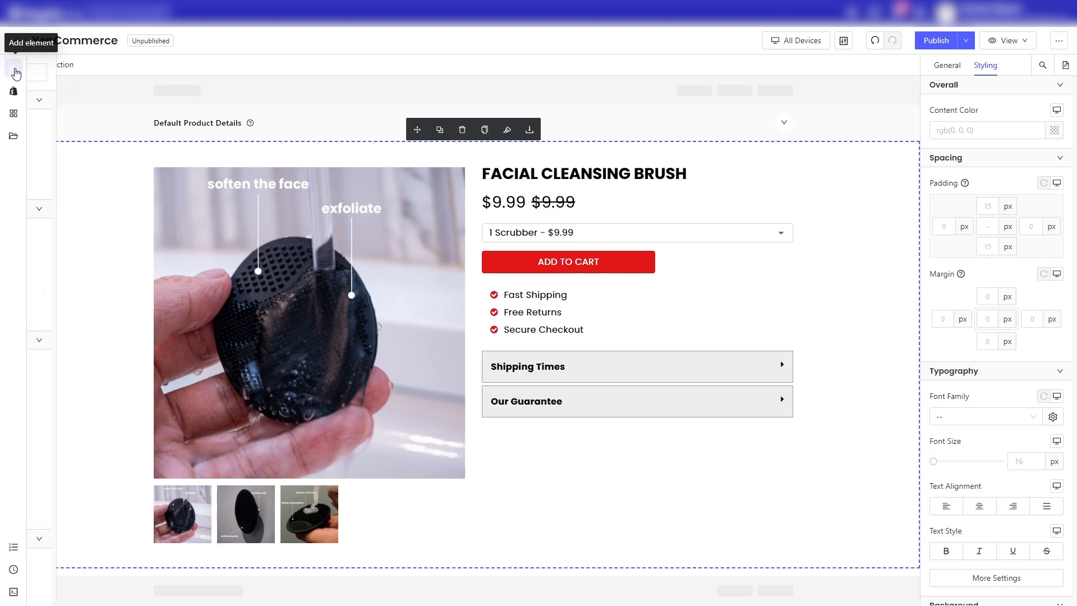
scroll(217, 285, down, 2)
scroll(217, 285, up, 2)
scroll(218, 285, down, 2)
scroll(217, 285, up, 2)
scroll(218, 286, down, 1)
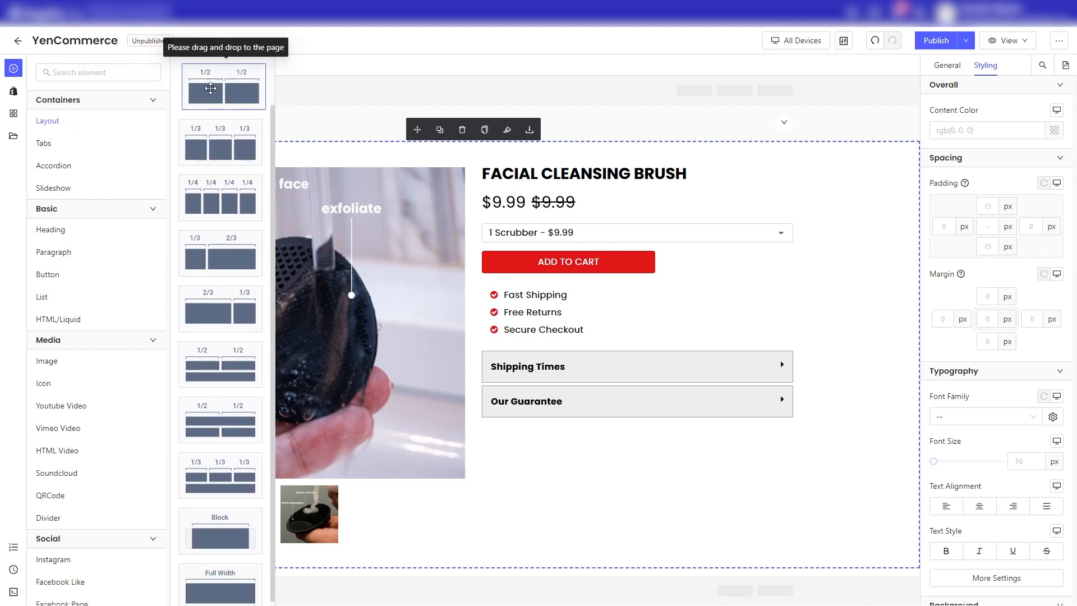
drag(210, 88, 435, 555)
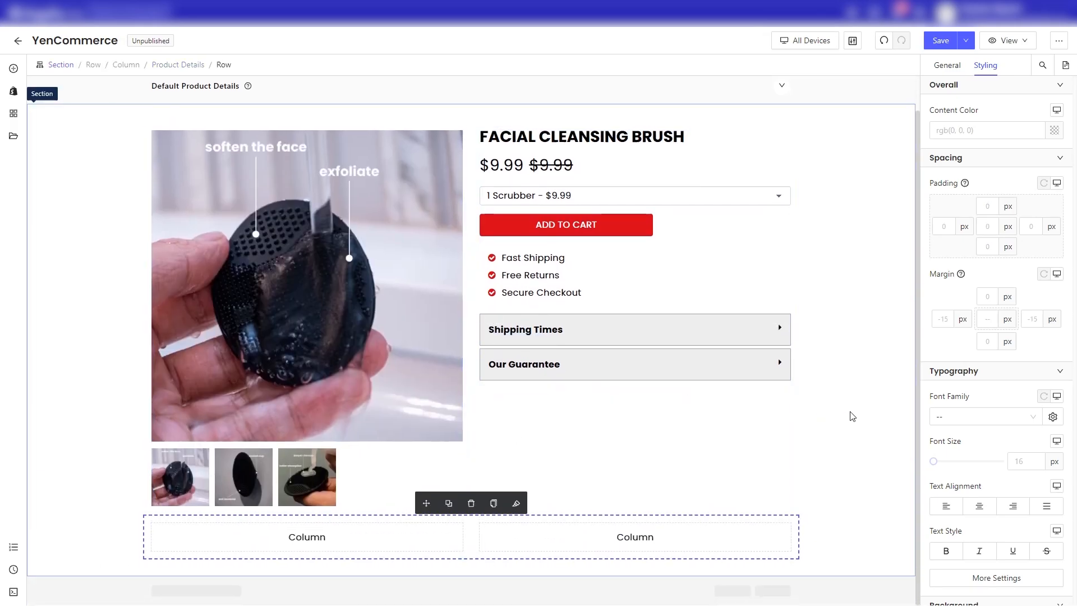
Preview the product section in the Mobile device view.
click(791, 42)
click(800, 115)
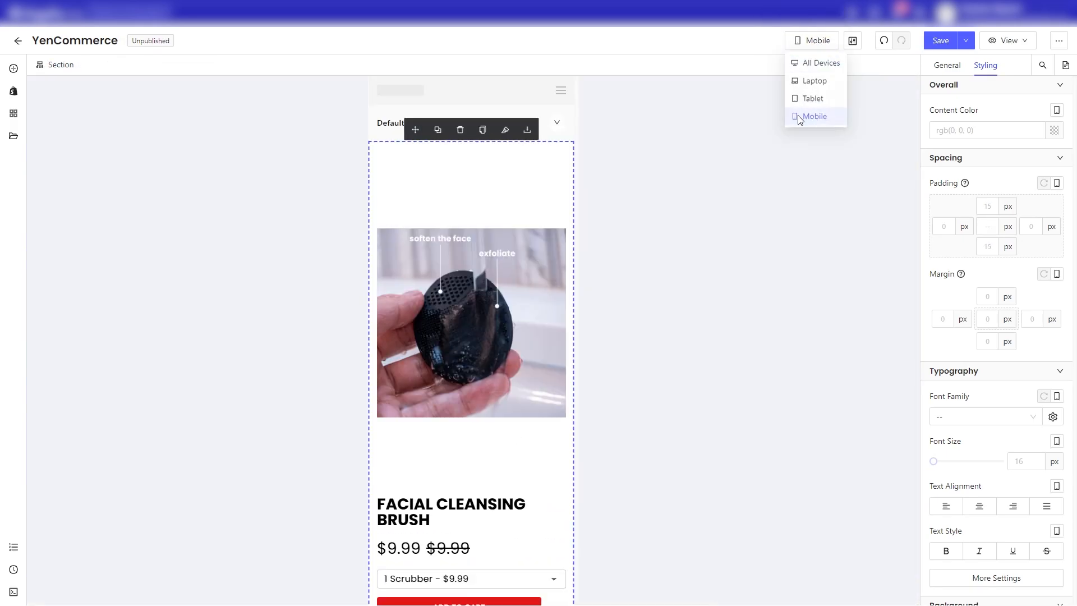
scroll(457, 358, down, 3)
scroll(469, 352, up, 5)
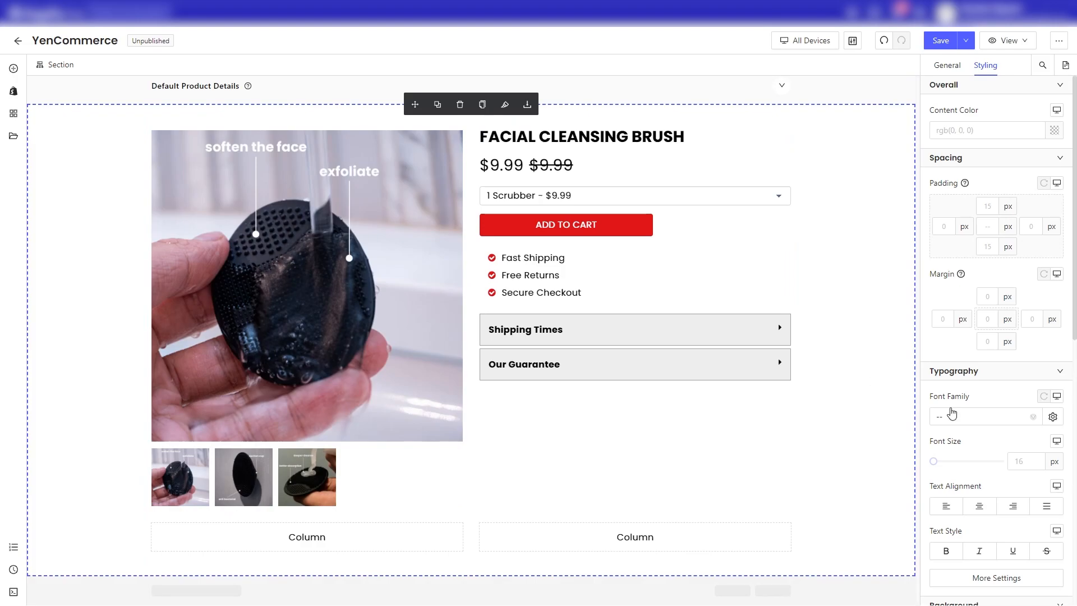
Hide the product section on Tablet and Mobile through its visibility settings.
scroll(950, 415, down, 9)
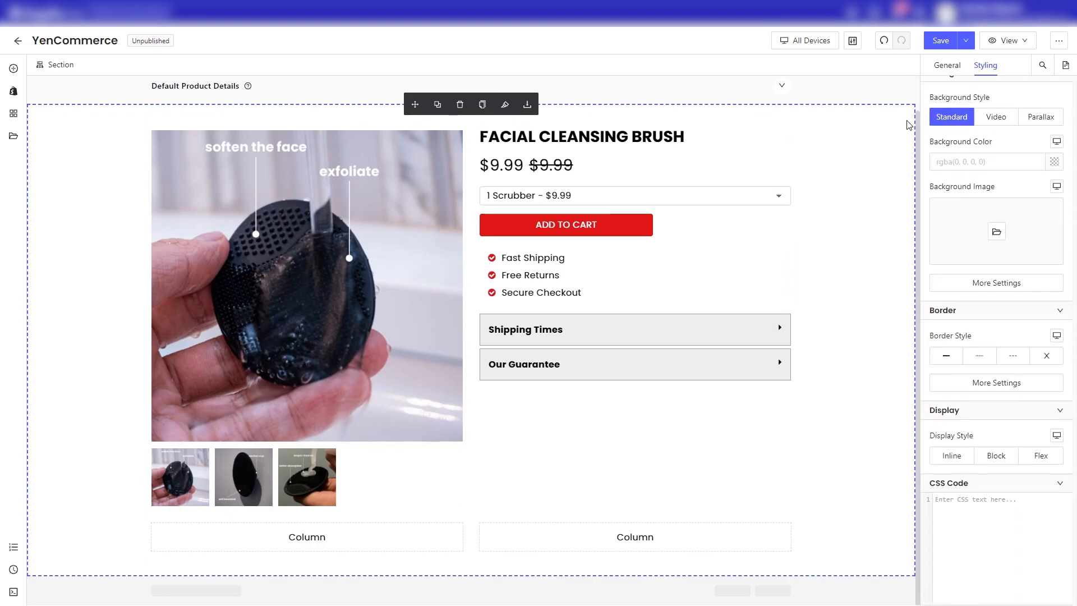
scroll(944, 108, up, 9)
click(948, 65)
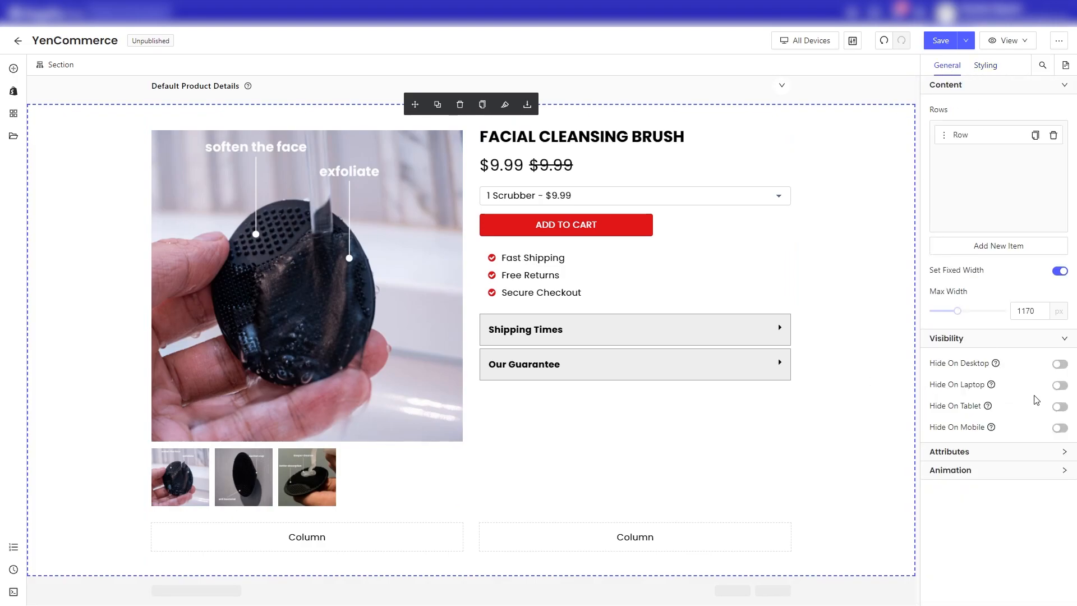
click(1060, 407)
Check the section's visibility in the Mobile view and return to the All Devices view.
click(805, 40)
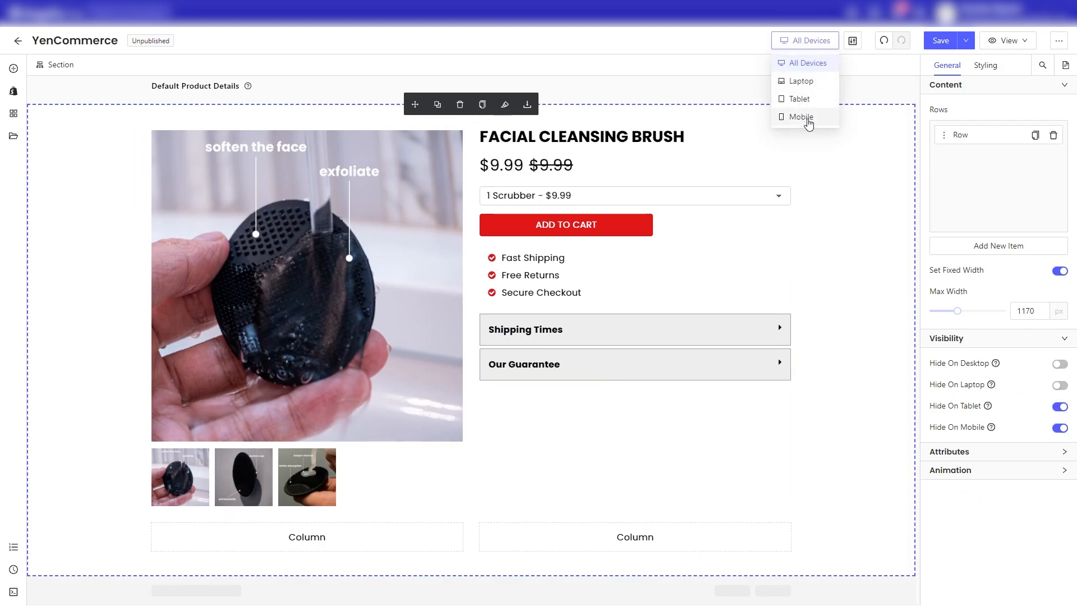
click(802, 117)
click(816, 42)
click(816, 66)
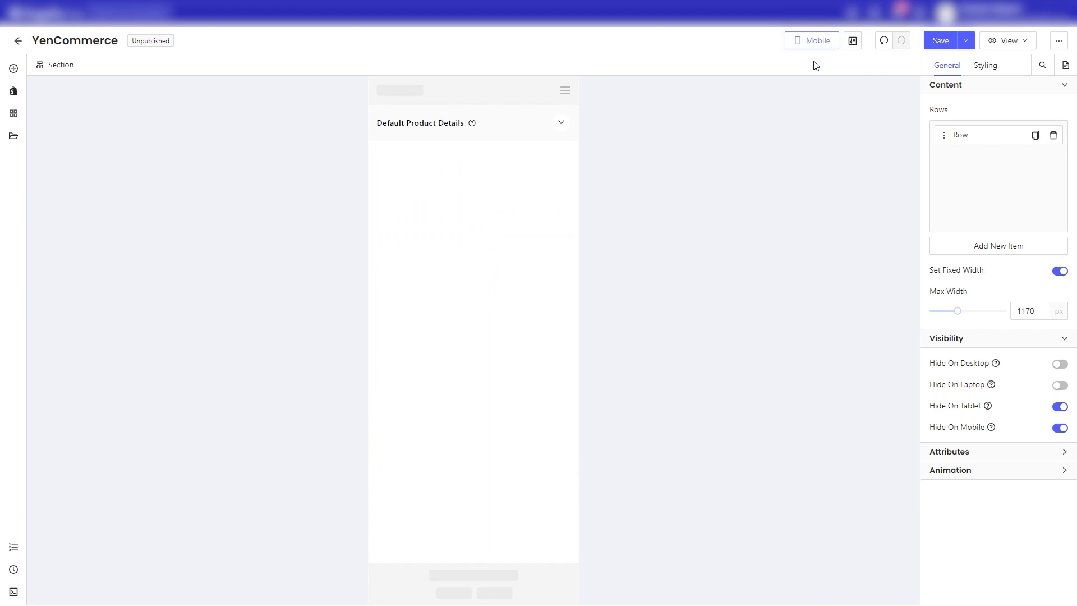
click(815, 45)
click(814, 63)
click(815, 41)
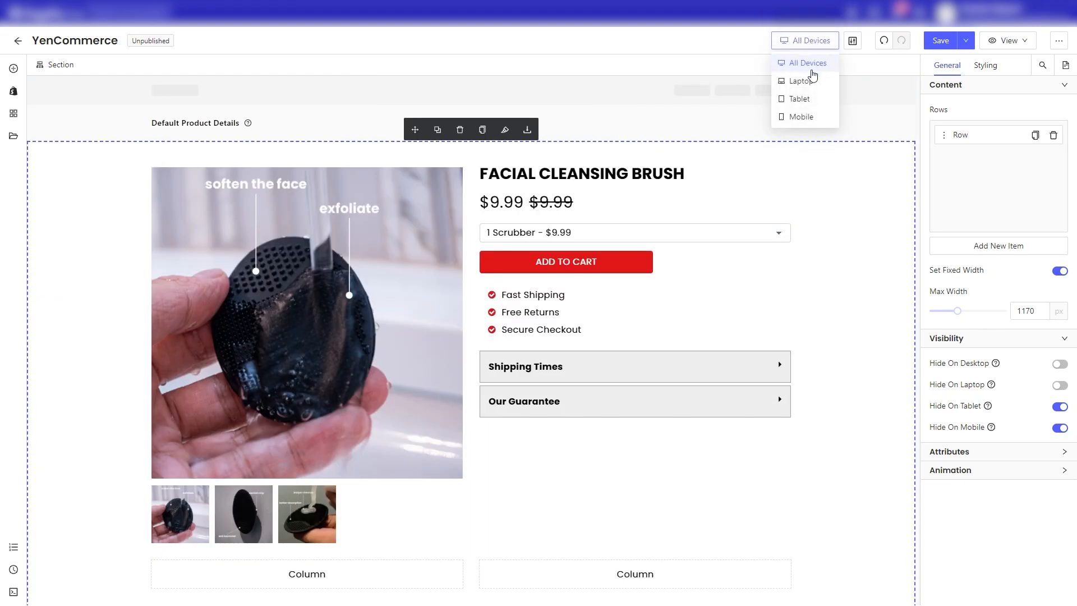
click(814, 80)
click(819, 63)
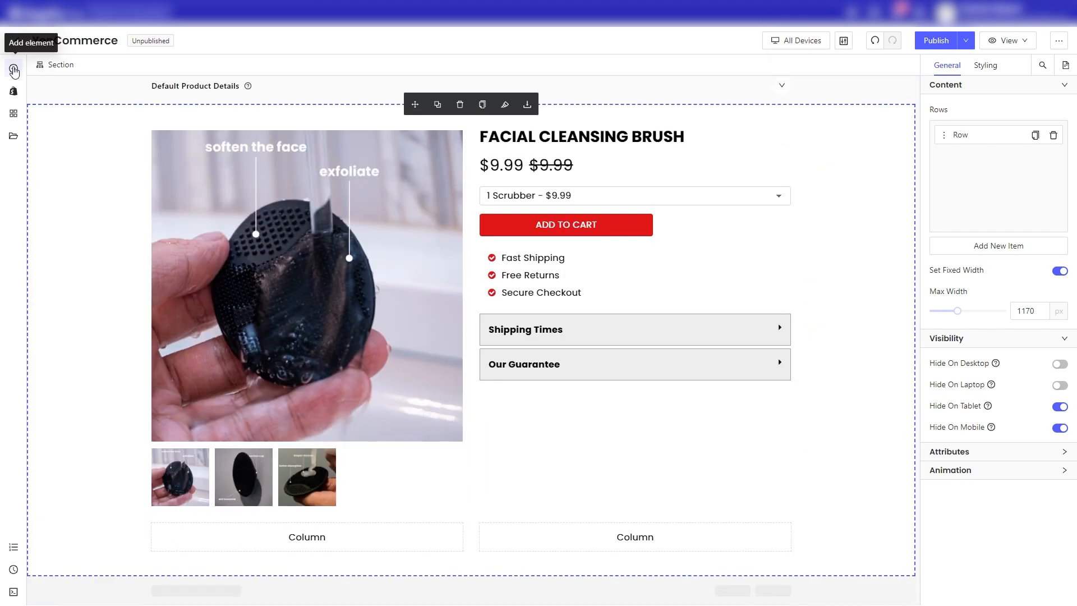
Add an Image element to the new row's left column, using the "EVERYTHING YOU NEED" picture from the Image Manager.
click(14, 69)
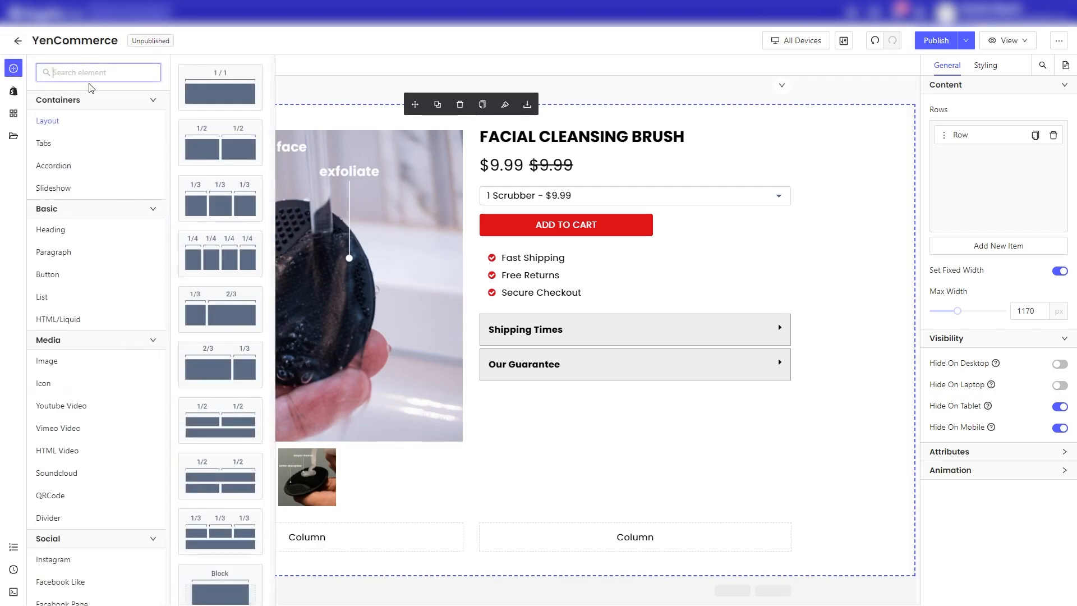
text(image)
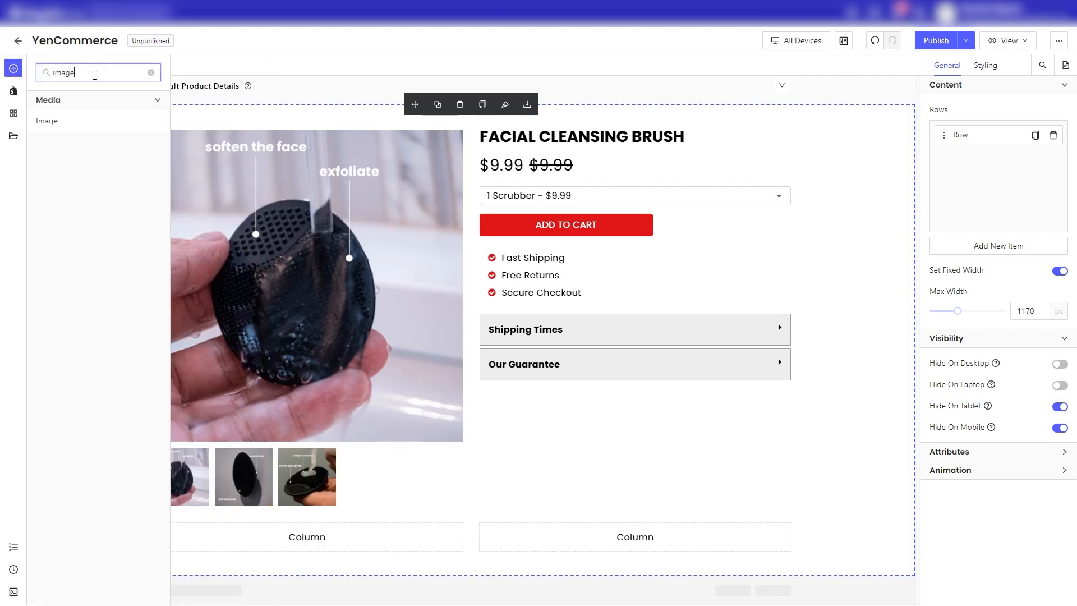
mouse_move(68, 128)
drag(221, 79, 320, 513)
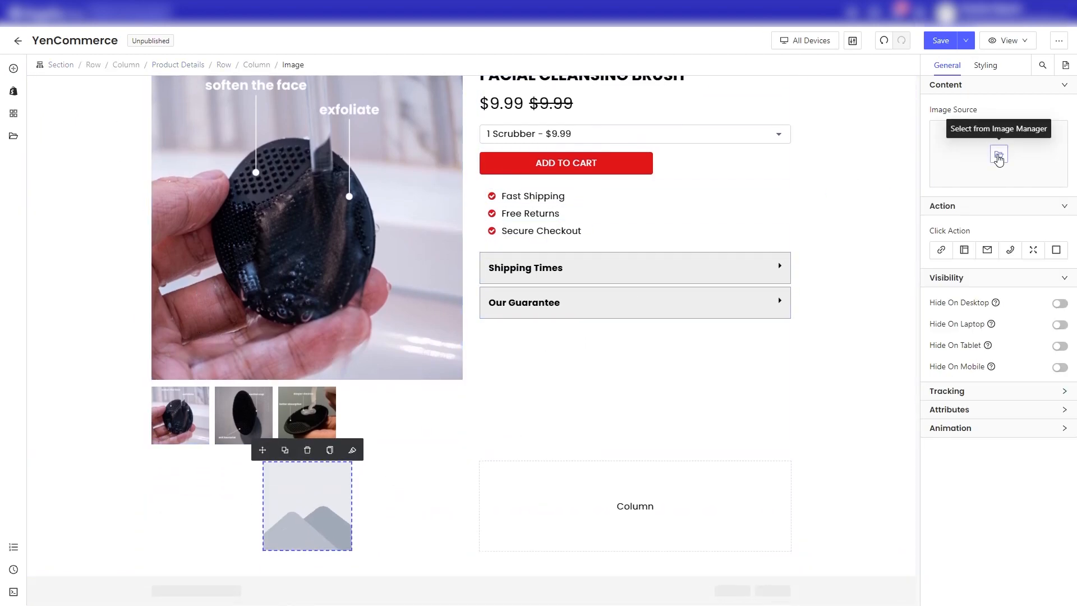
click(999, 159)
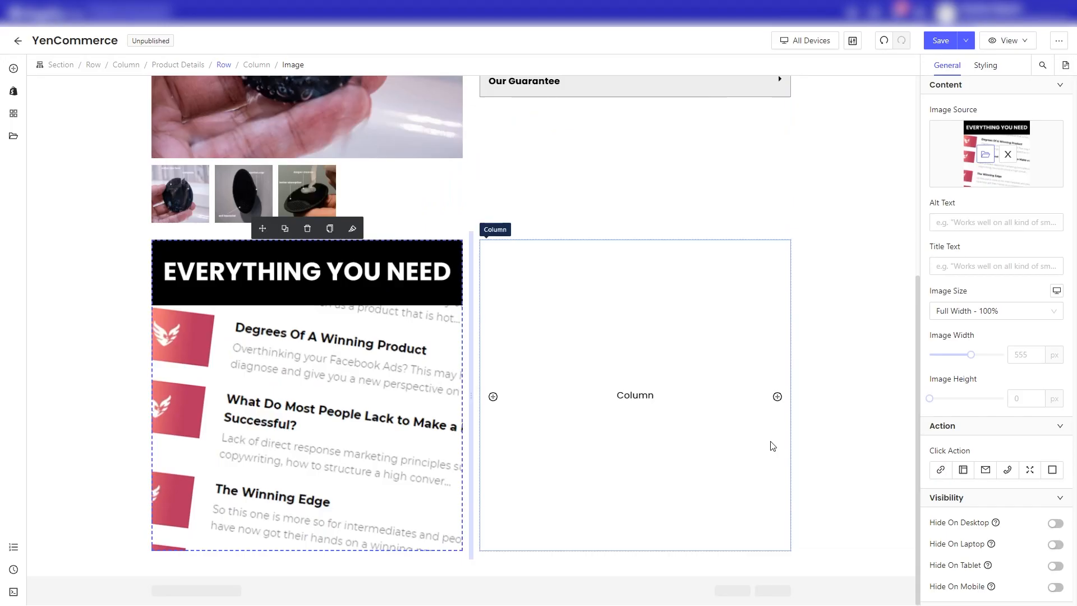
click(758, 428)
Add a plain Heading element to the empty right column beside the "EVERYTHING YOU NEED" image.
scroll(825, 429, up, 2)
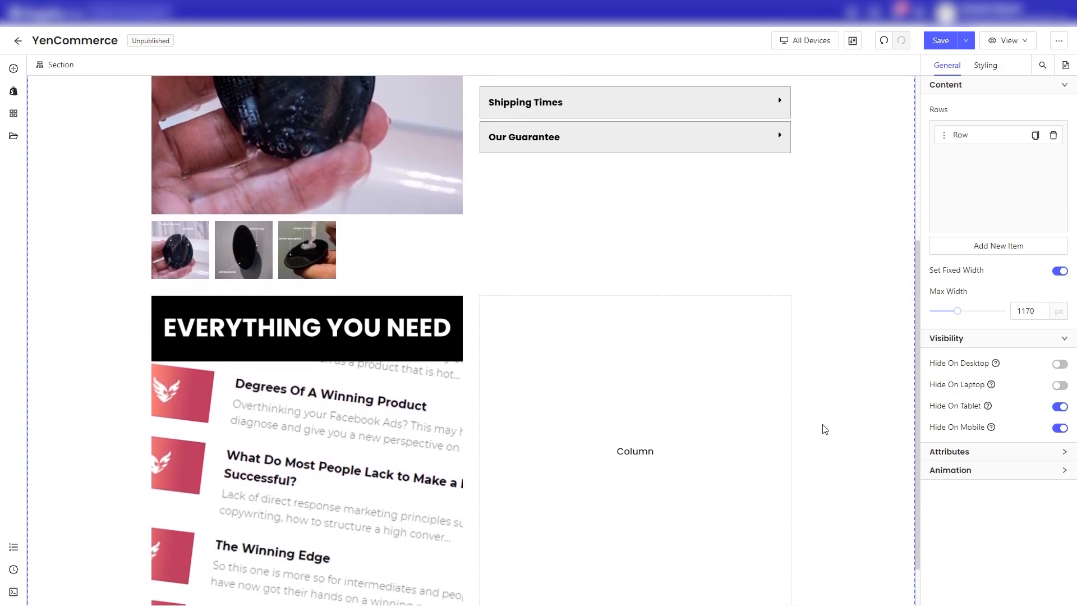
scroll(765, 378, up, 5)
scroll(764, 378, down, 6)
click(13, 69)
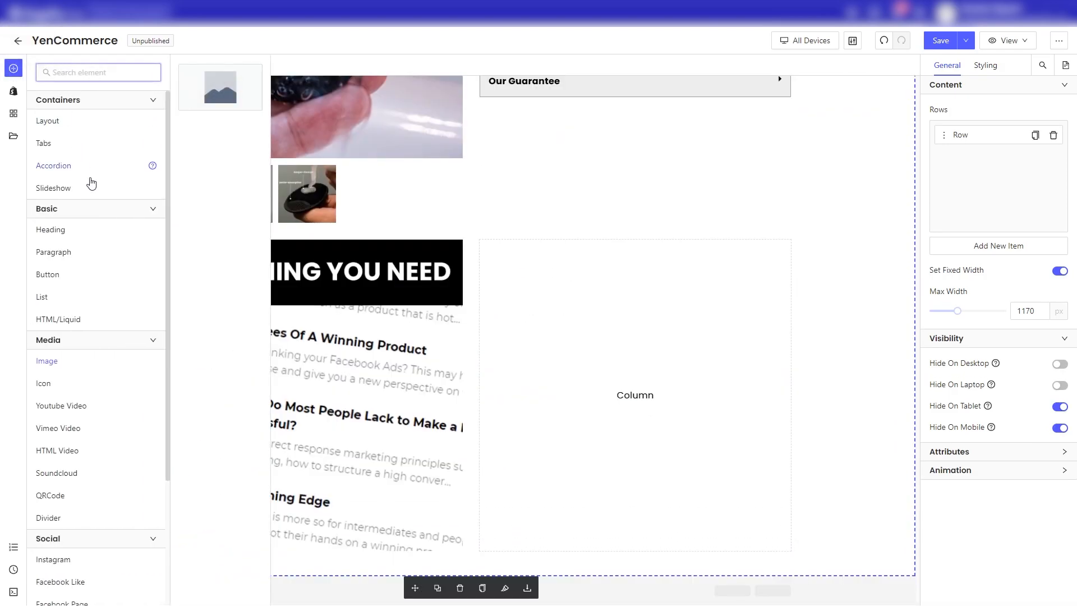
mouse_move(103, 230)
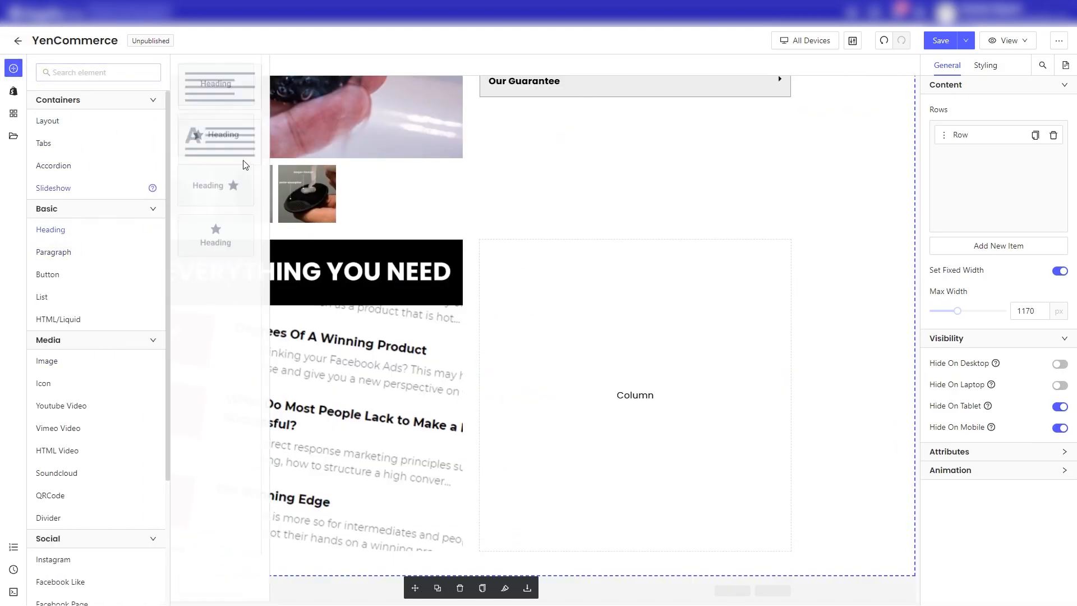
drag(214, 96, 673, 303)
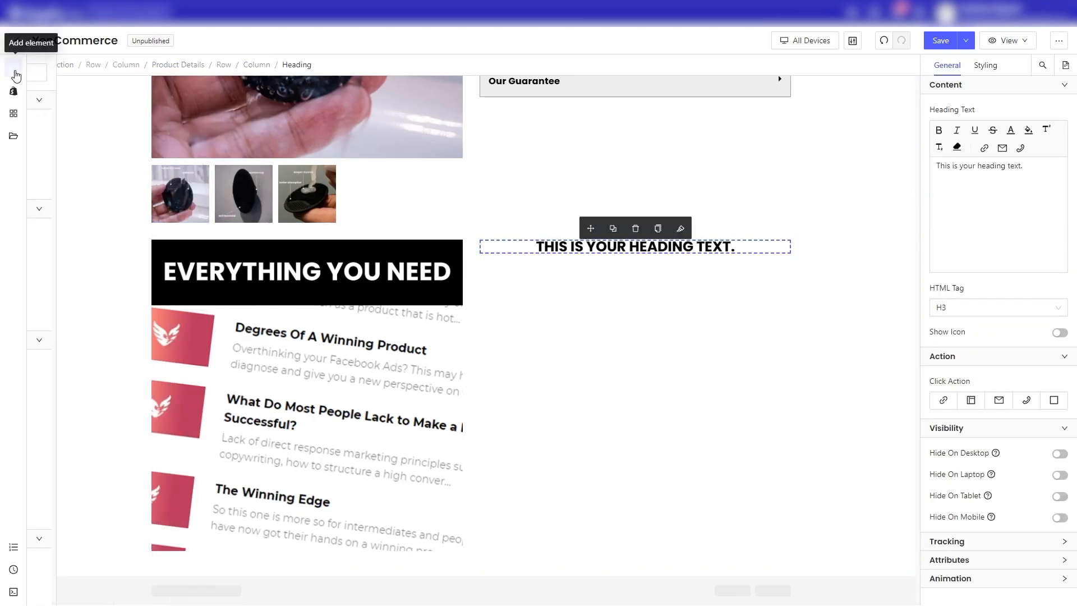
Add a plain Paragraph element directly beneath the heading in the right column.
click(13, 68)
drag(63, 254, 640, 278)
click(61, 254)
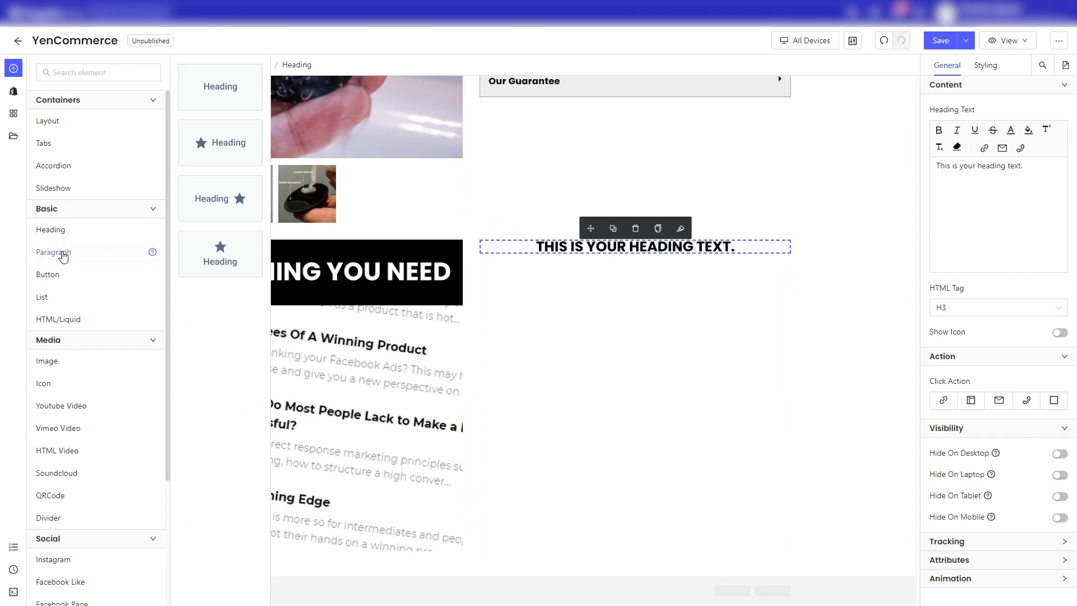
drag(219, 86, 557, 264)
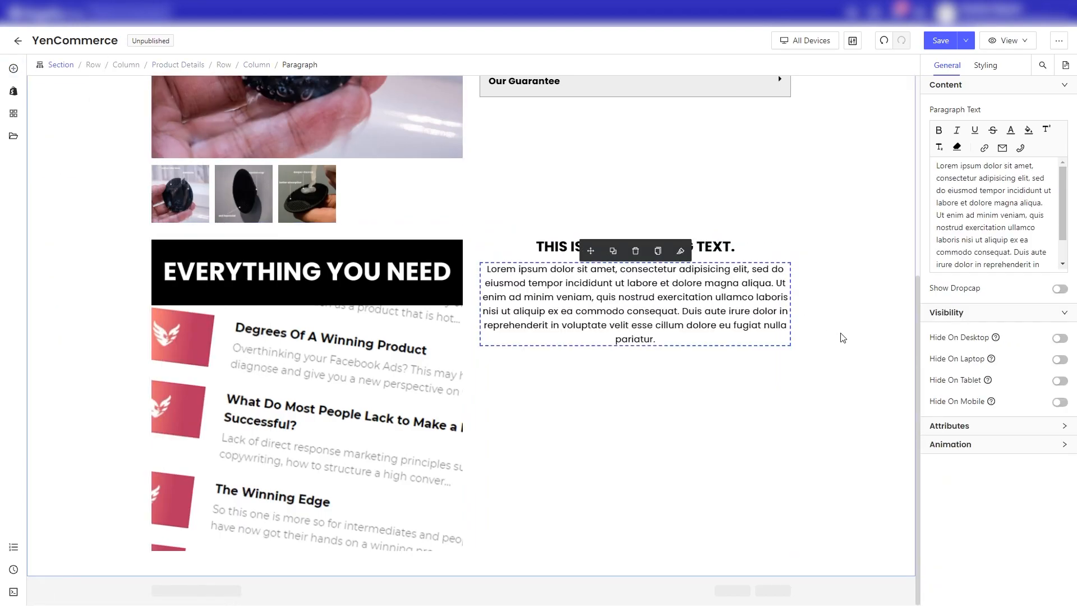
click(843, 339)
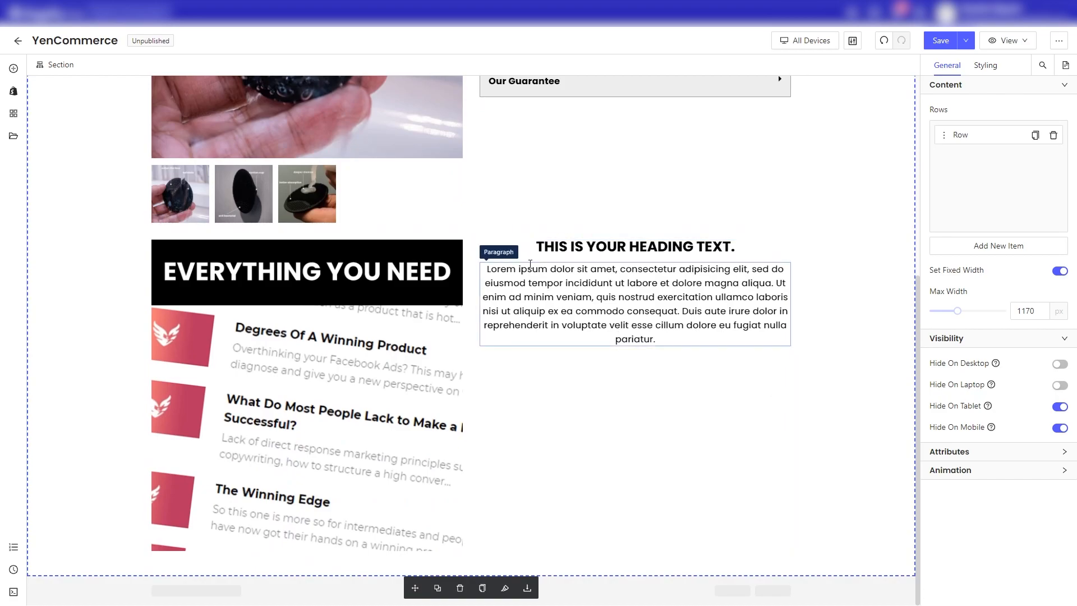
Lower the right column's heading by trying a 30% top margin and settling on 25%.
click(530, 253)
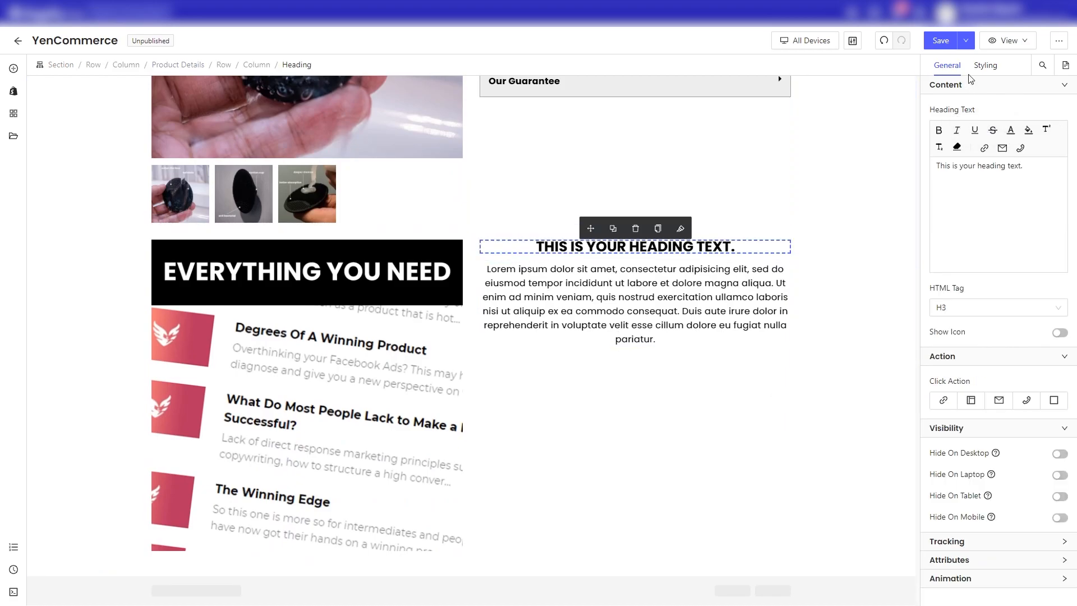
click(983, 66)
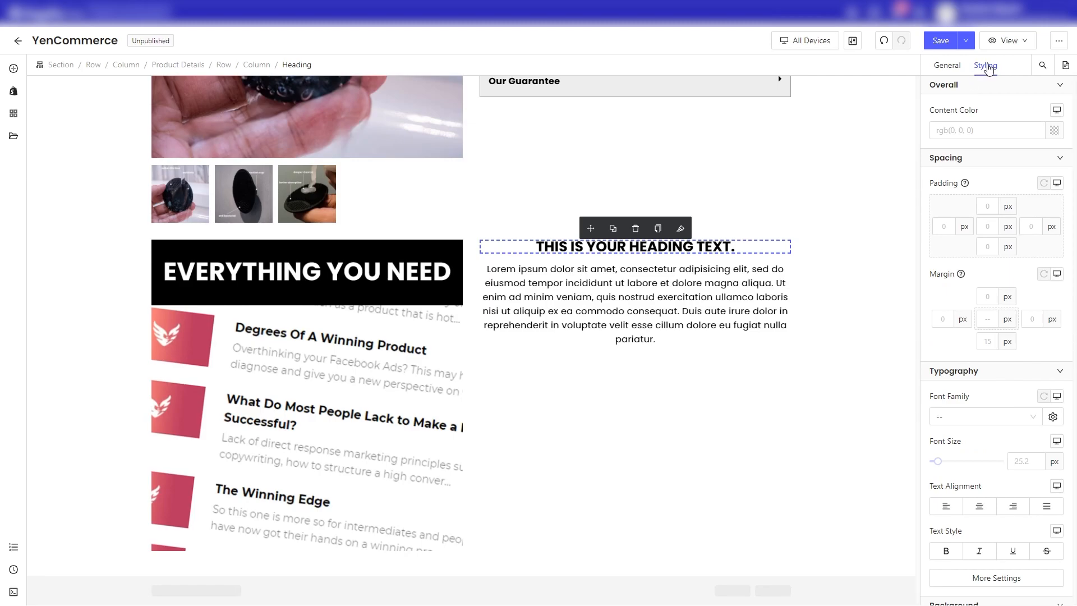
click(1009, 318)
text(30)
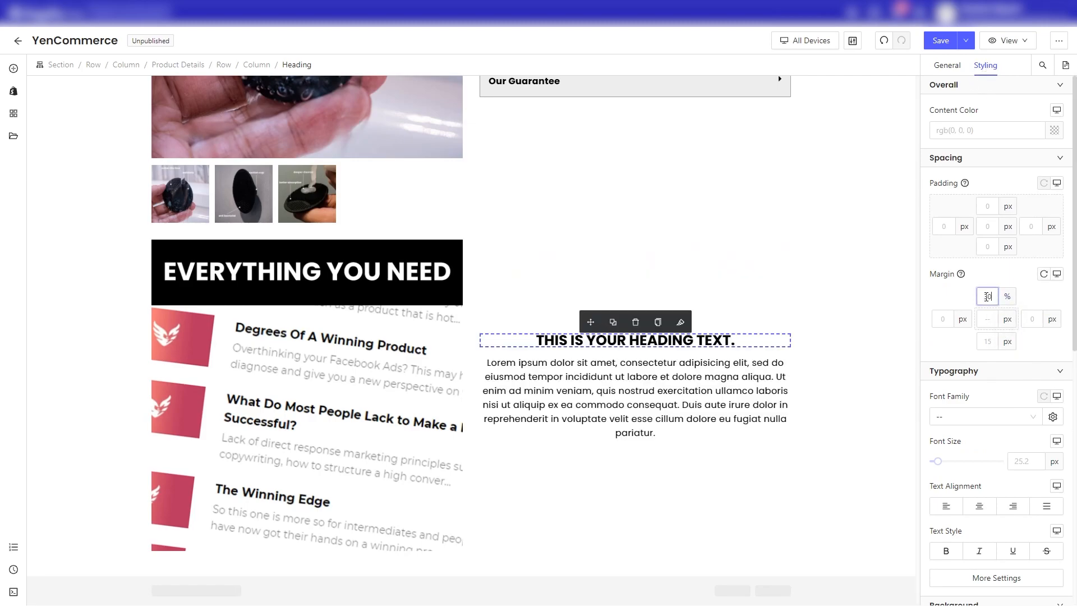
text(25)
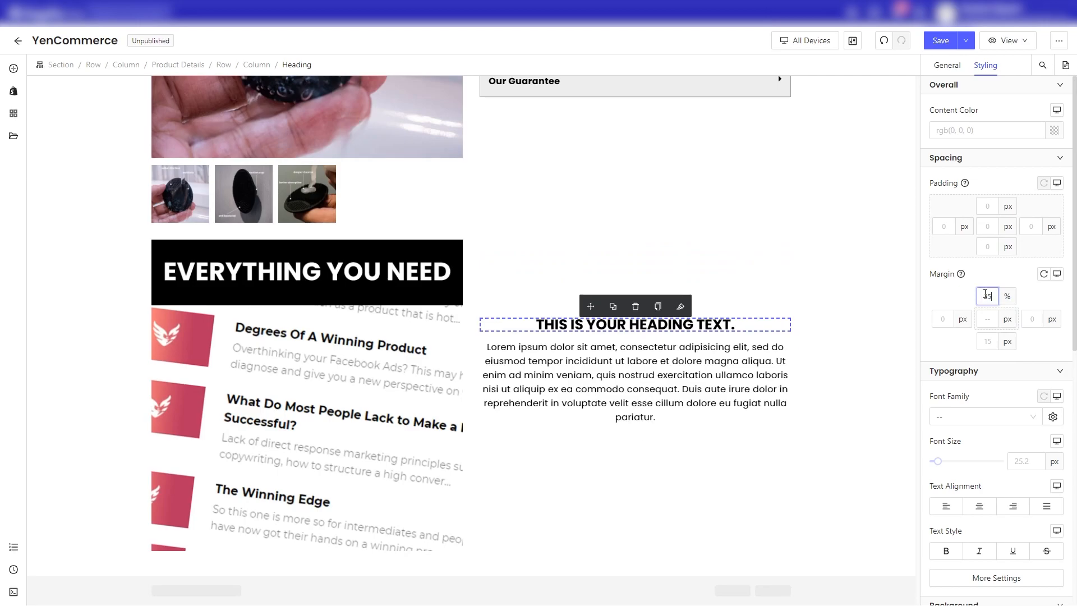
Set the top margin of the heading beside the "EVERYTHING YOU NEED" image to 30%.
text(30)
click(838, 293)
scroll(517, 294, up, 1)
Duplicate the two-column image-and-text row and delete the duplicate.
click(517, 294)
scroll(867, 243, down, 1)
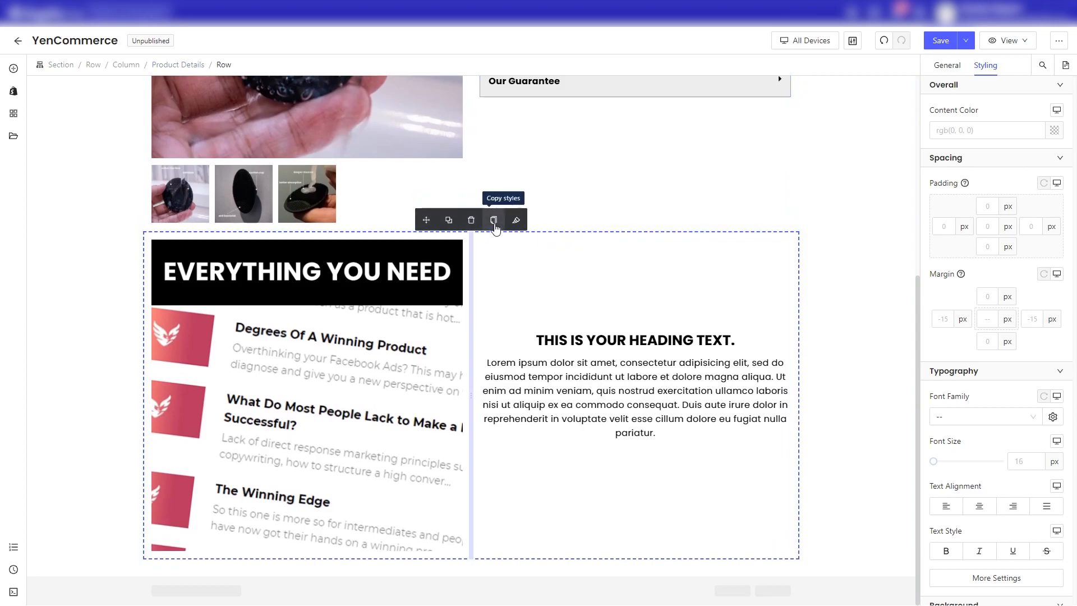
click(449, 220)
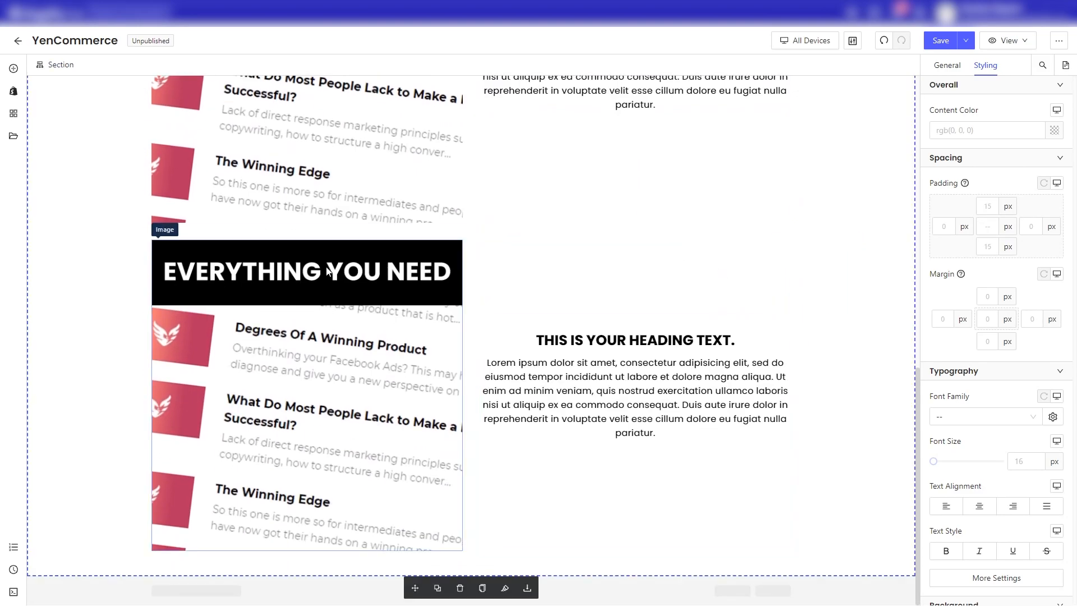
scroll(219, 282, up, 2)
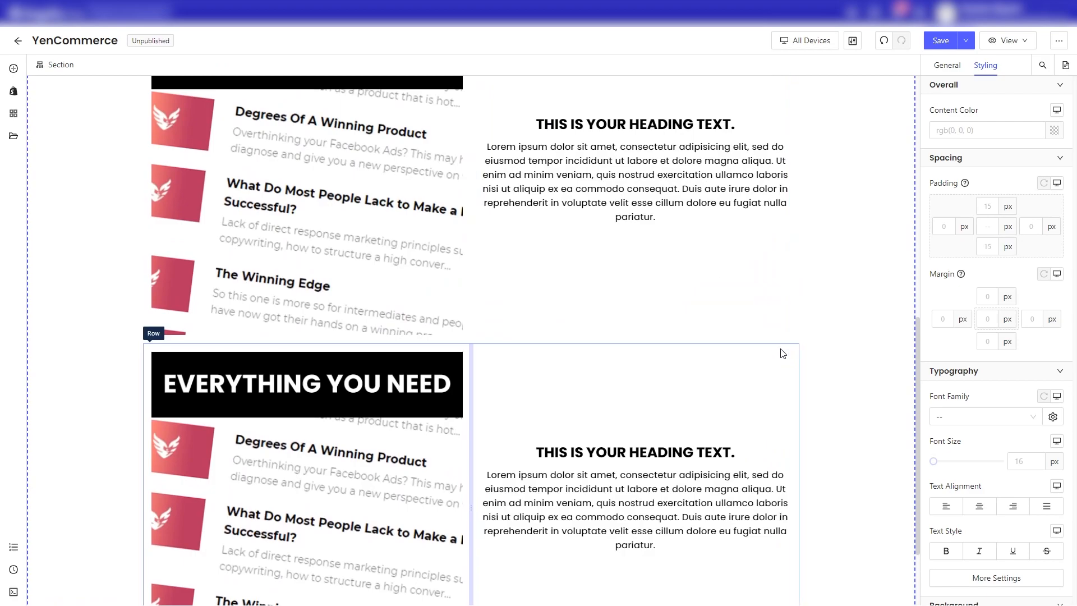
click(783, 353)
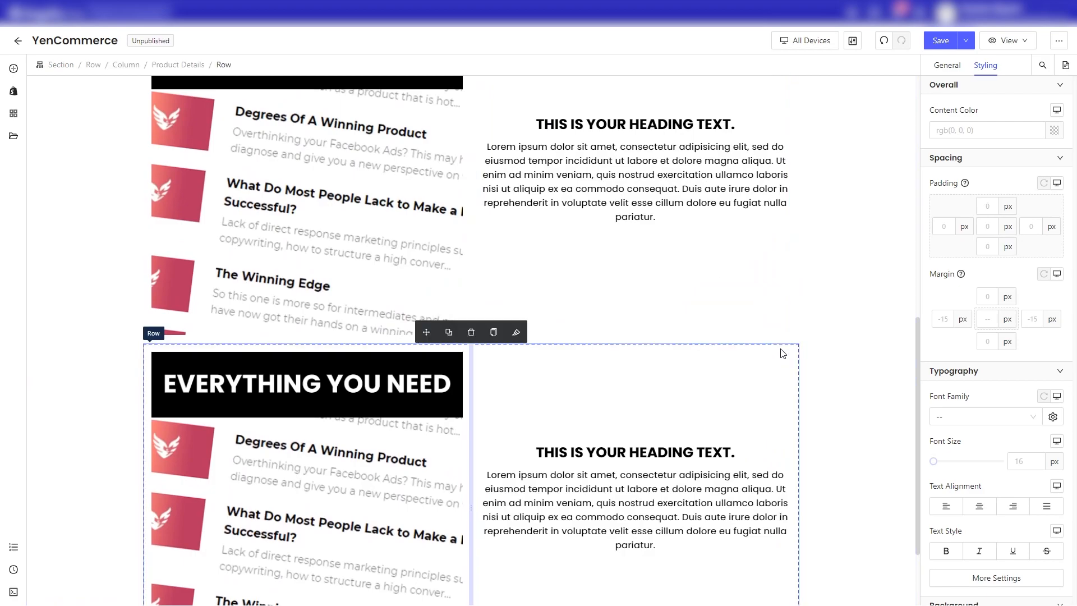
click(470, 336)
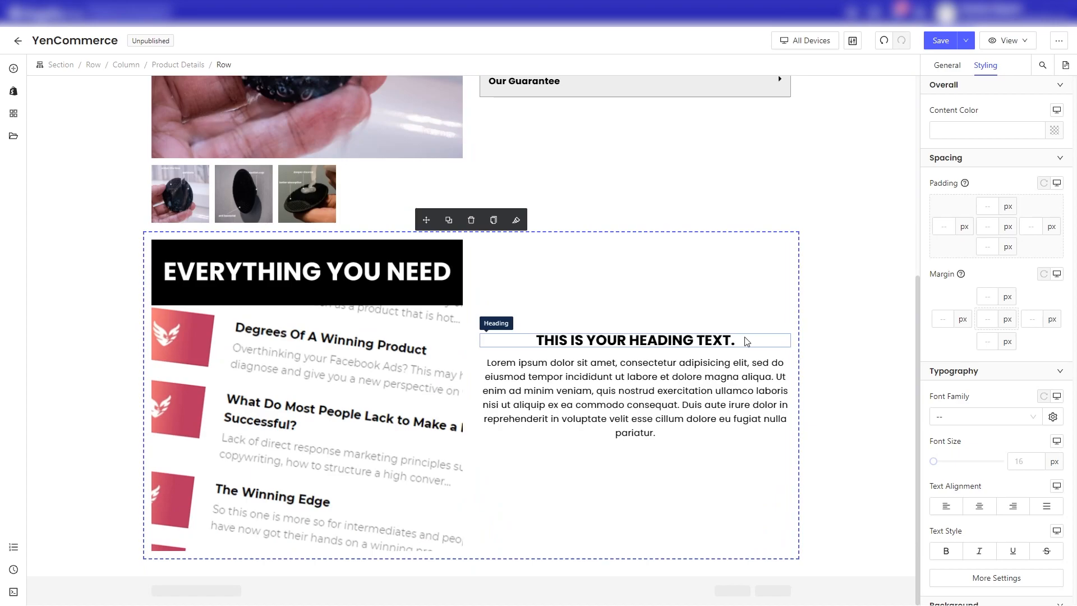
Add a single-column layout row directly beneath the "EVERYTHING YOU NEED" row.
click(834, 306)
click(14, 68)
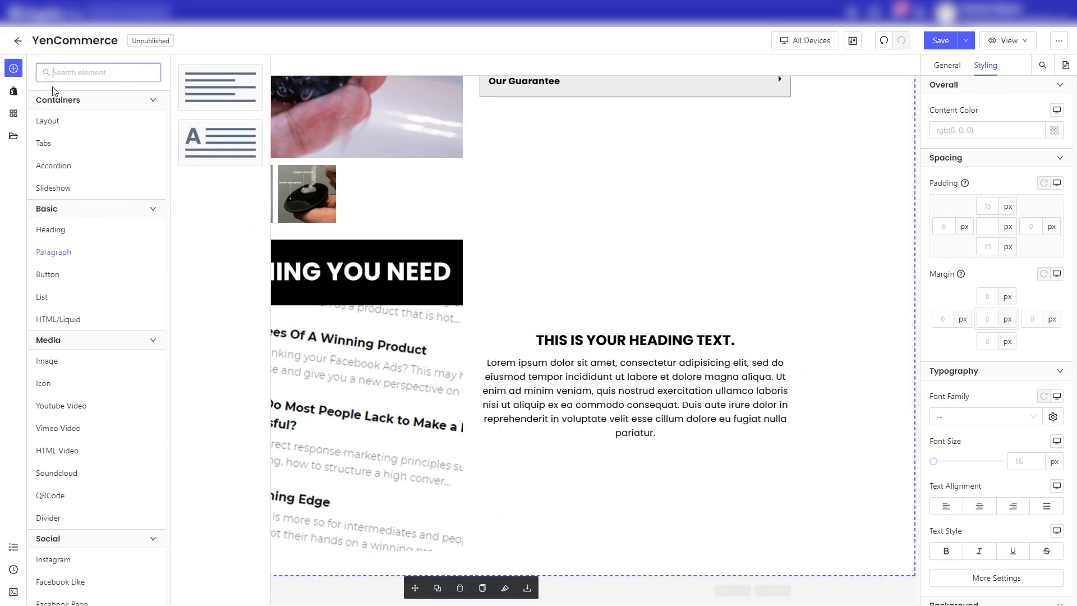
mouse_move(53, 120)
drag(217, 91, 415, 564)
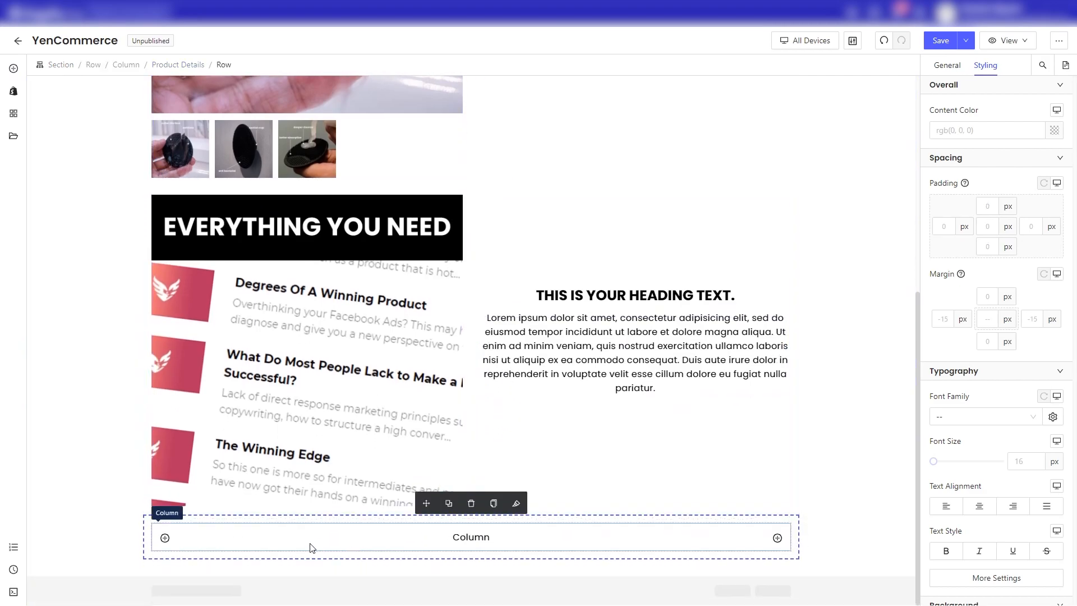
click(876, 410)
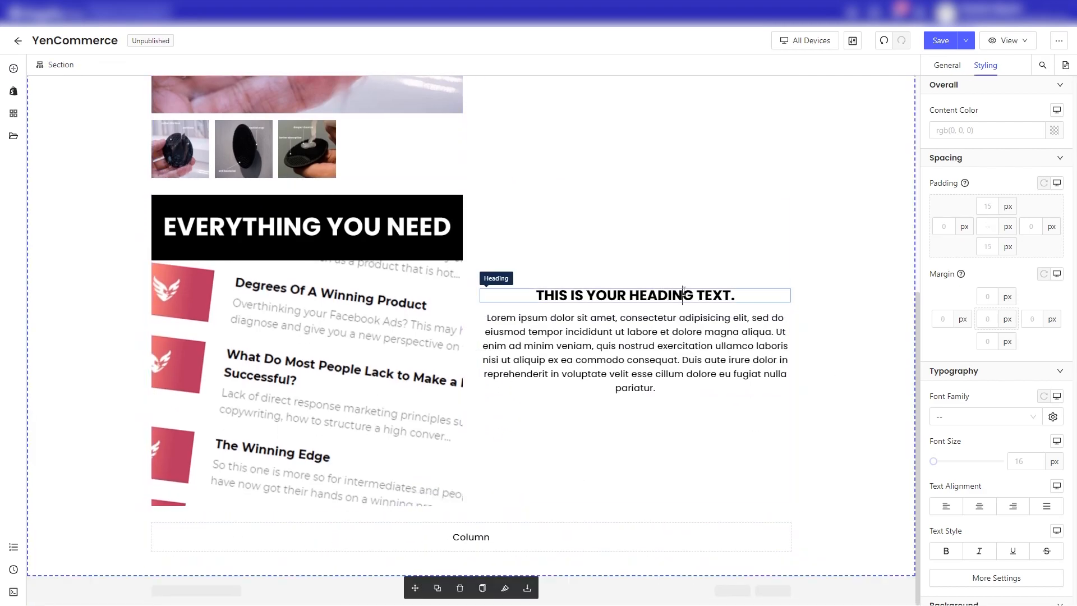
Duplicate the heading beside the "EVERYTHING YOU NEED" image and clear the copy's top margin.
click(683, 290)
click(617, 279)
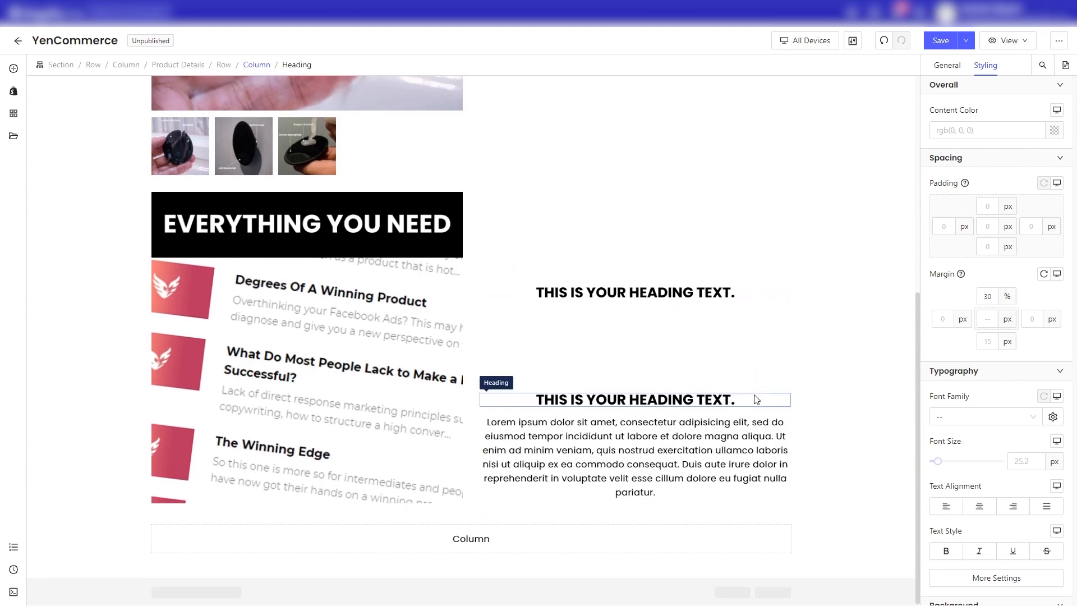
click(757, 400)
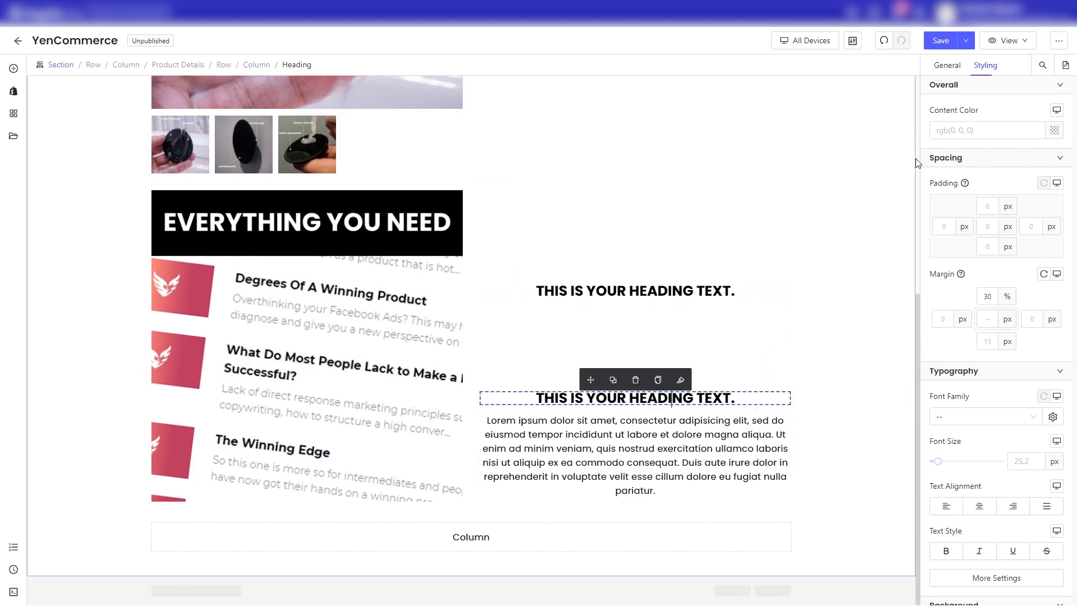
click(946, 66)
click(986, 65)
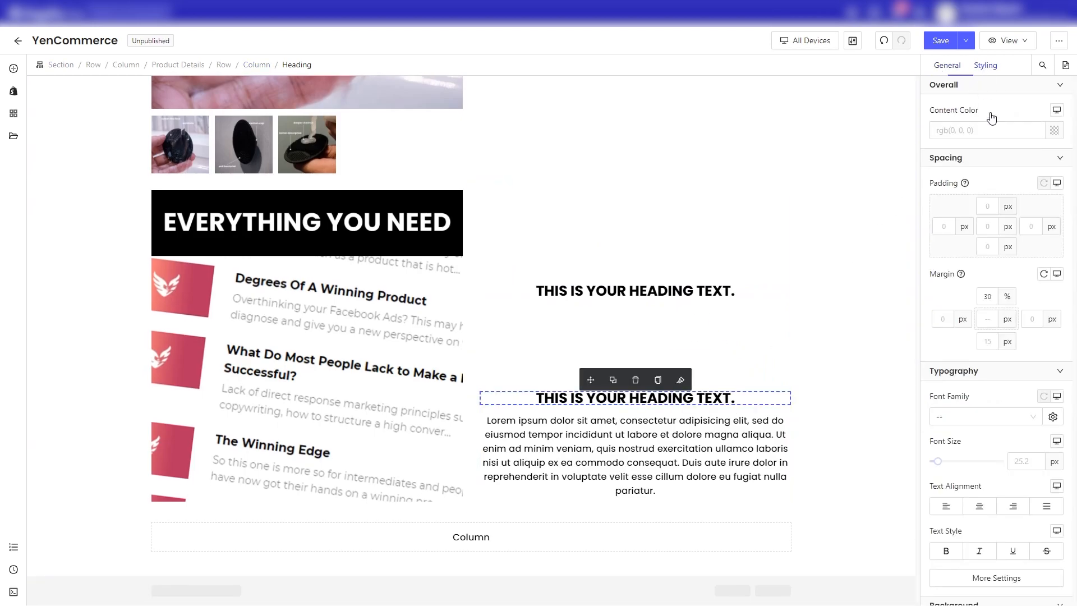
double_click(991, 297)
key(BackSpace)
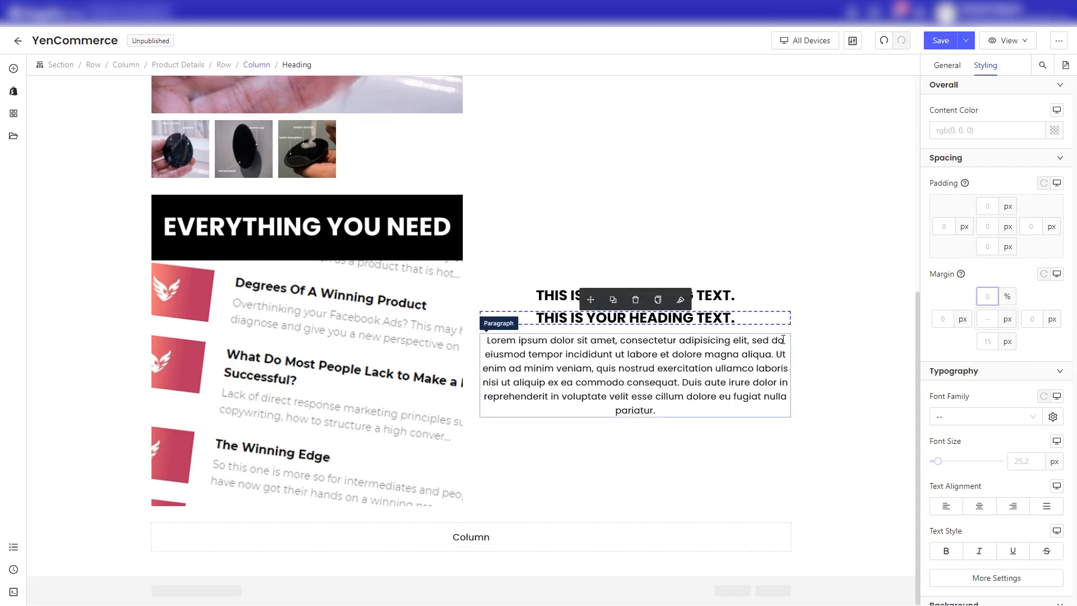
click(826, 337)
Move the duplicated heading into the new single-column row, retitle it BENEFITS, and retitle the original heading PRODUCT COPY.
click(492, 323)
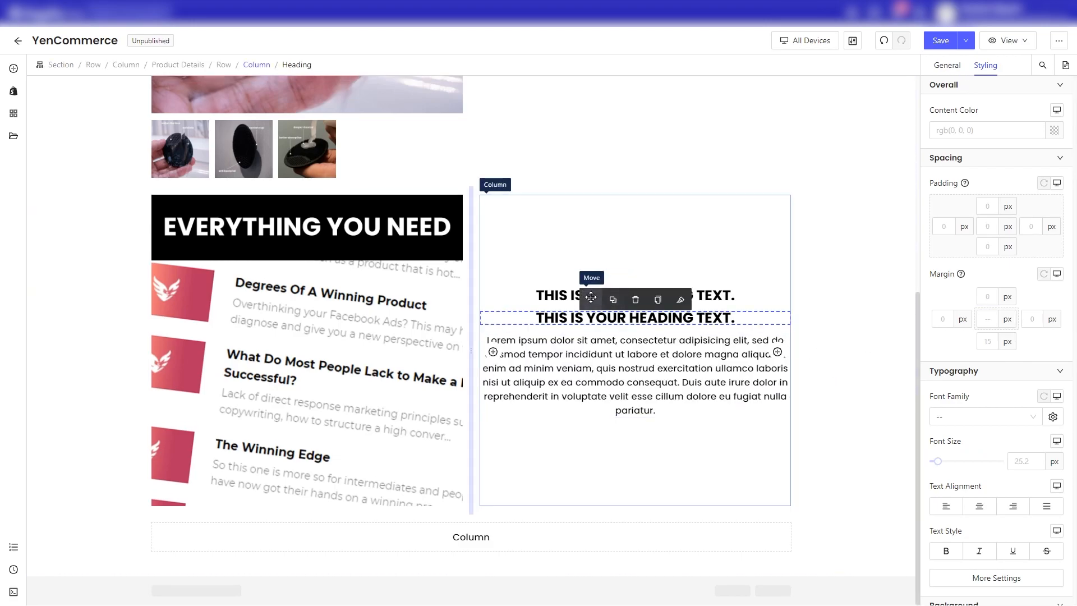
drag(460, 536, 460, 536)
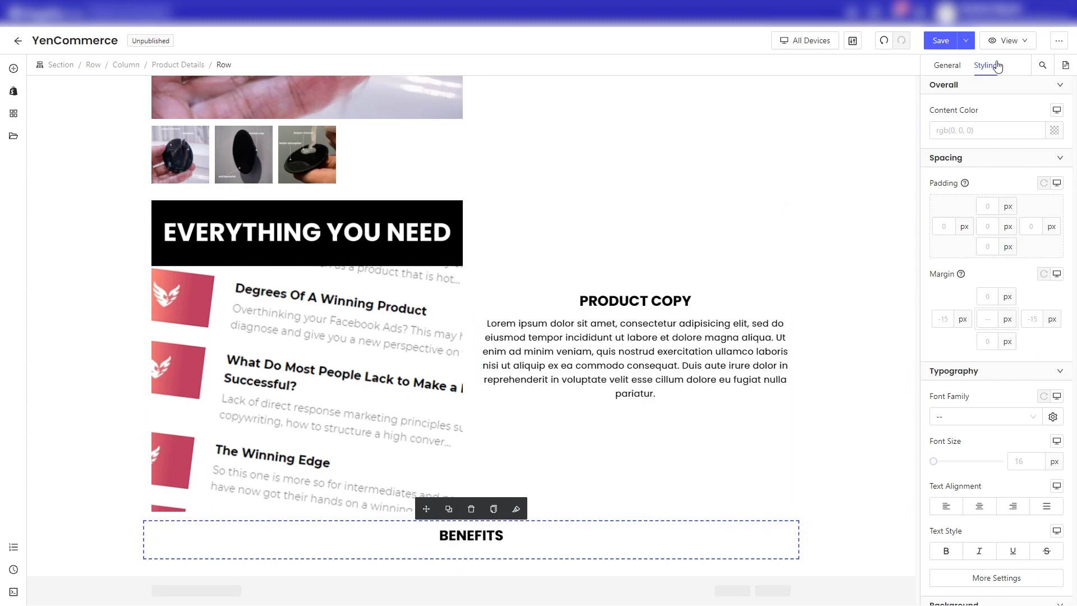
Set the BENEFITS row's top padding to 30 px.
text(30)
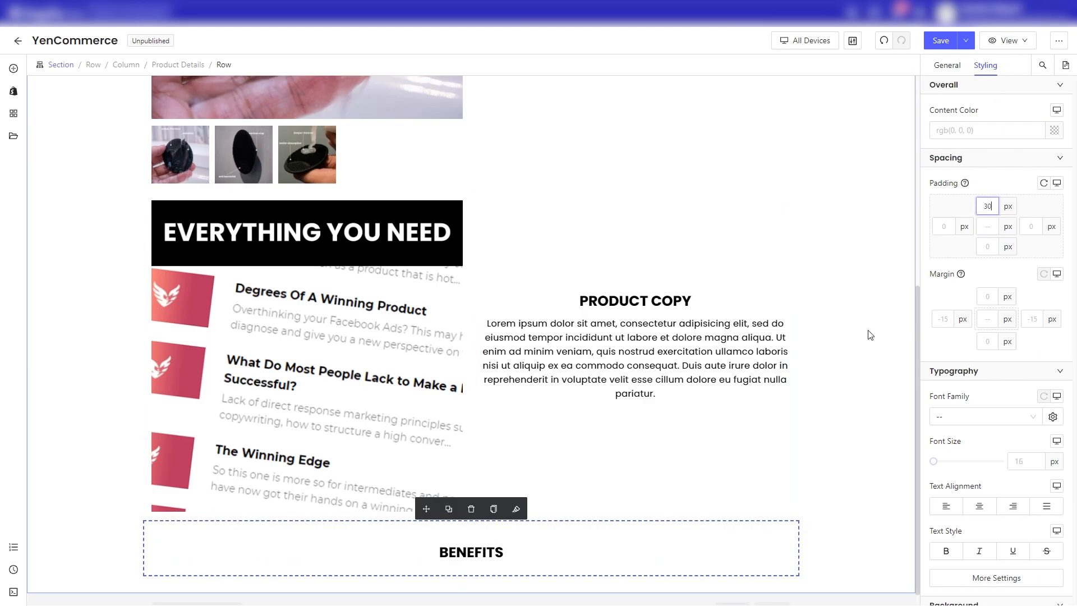
key(BackSpace)
key(BackSpace)
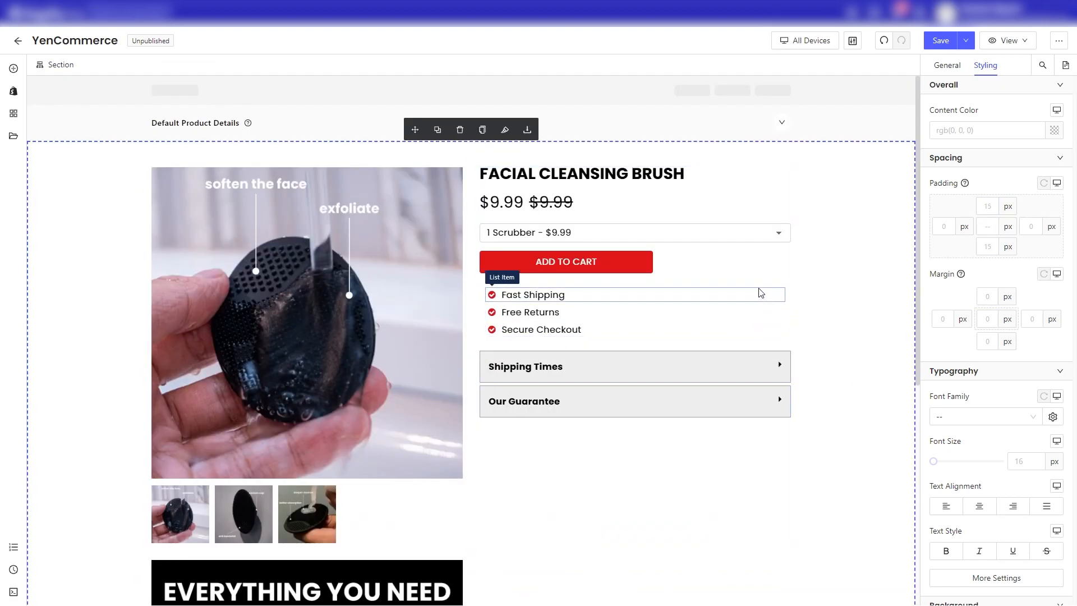
Duplicate the Fast Shipping, Free Returns and Secure Checkout list and move the copy beneath the BENEFITS heading.
click(752, 289)
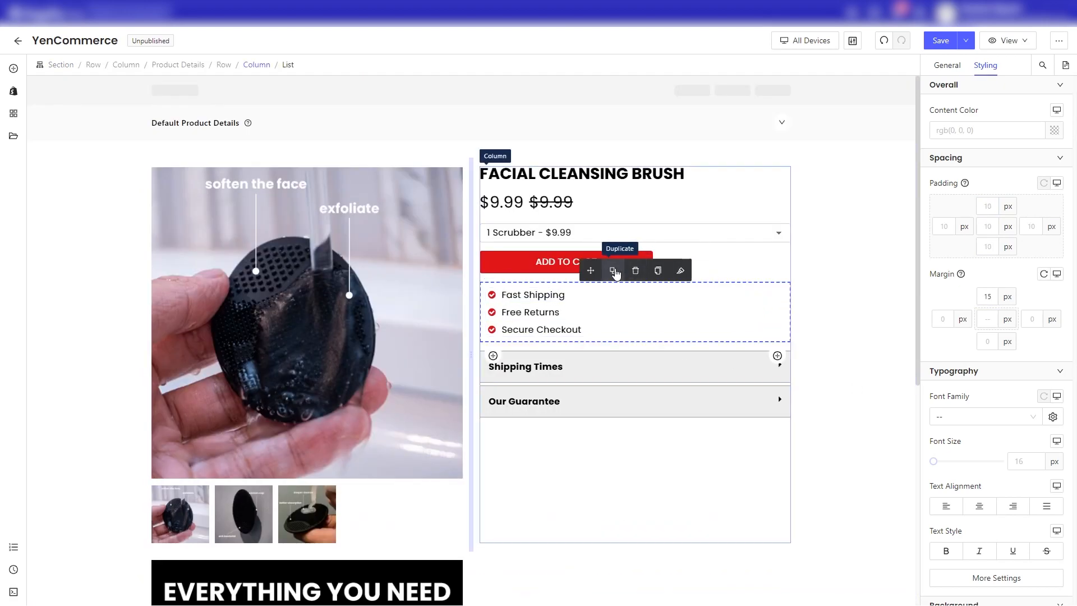
click(613, 271)
scroll(822, 315, down, 4)
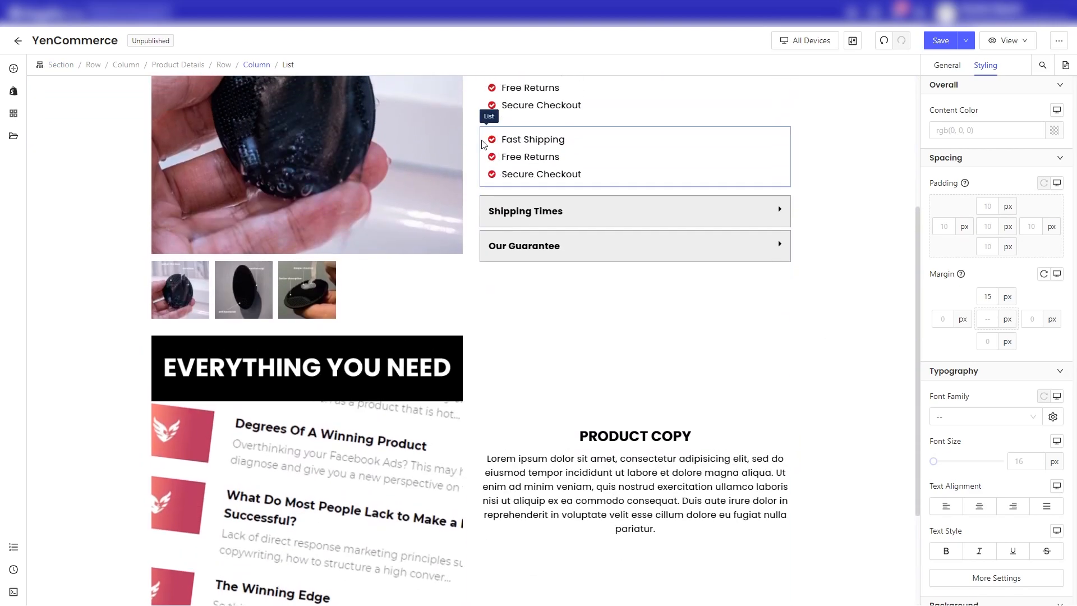
scroll(632, 500, down, 4)
click(632, 500)
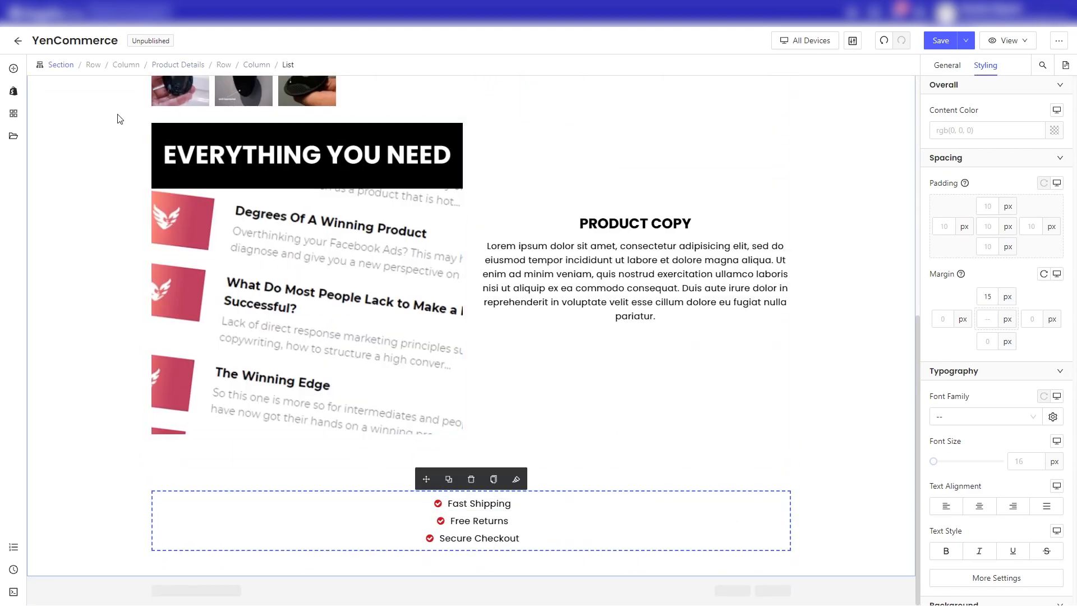
Left-align the list under BENEFITS and set its left margin to 100 px.
click(946, 505)
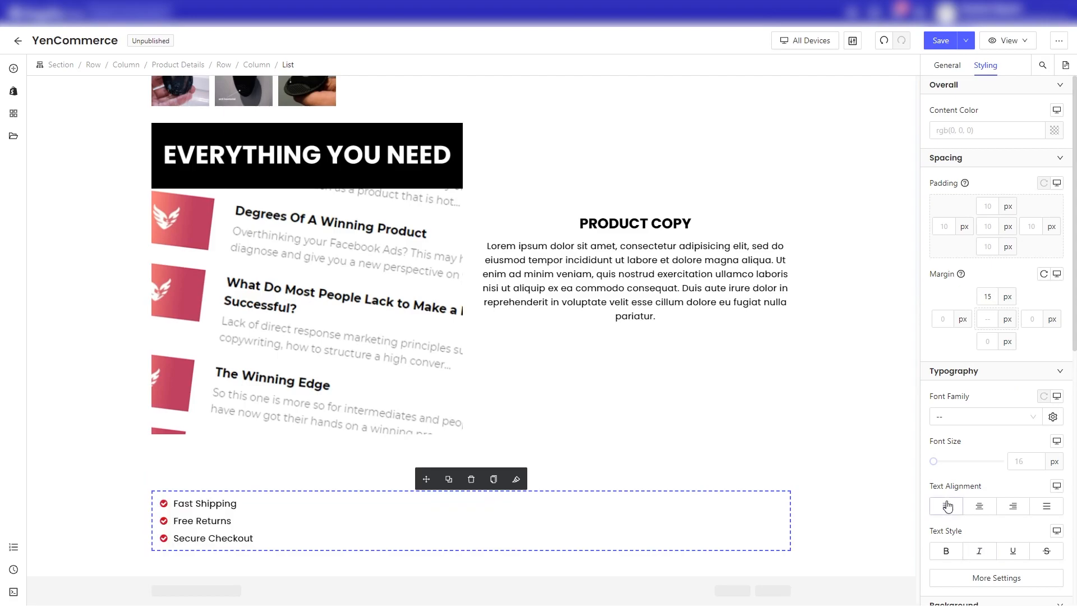
click(829, 493)
click(758, 505)
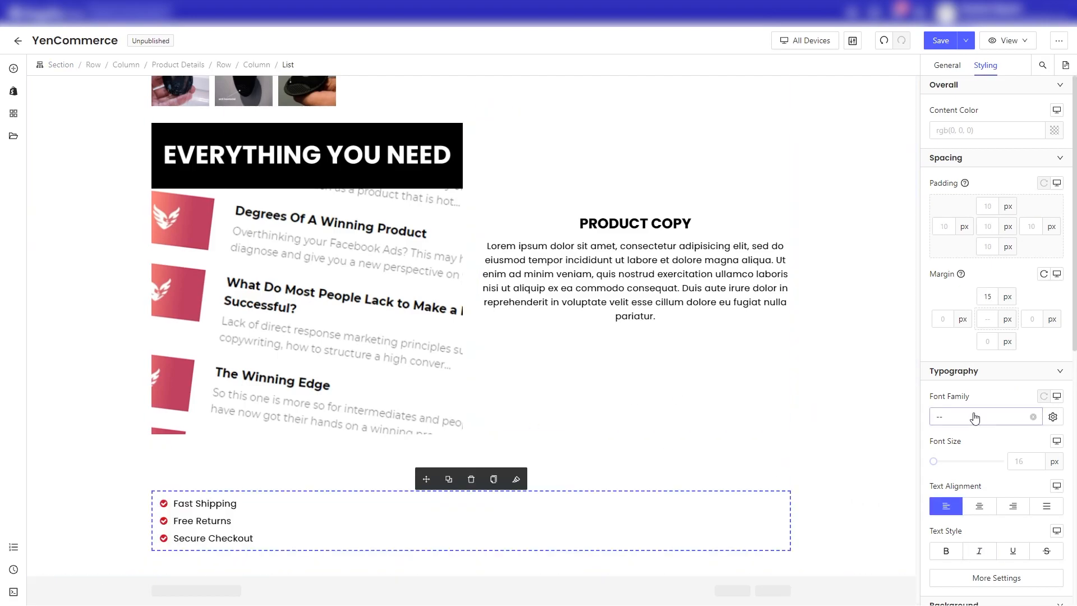
scroll(1004, 281, down, 1)
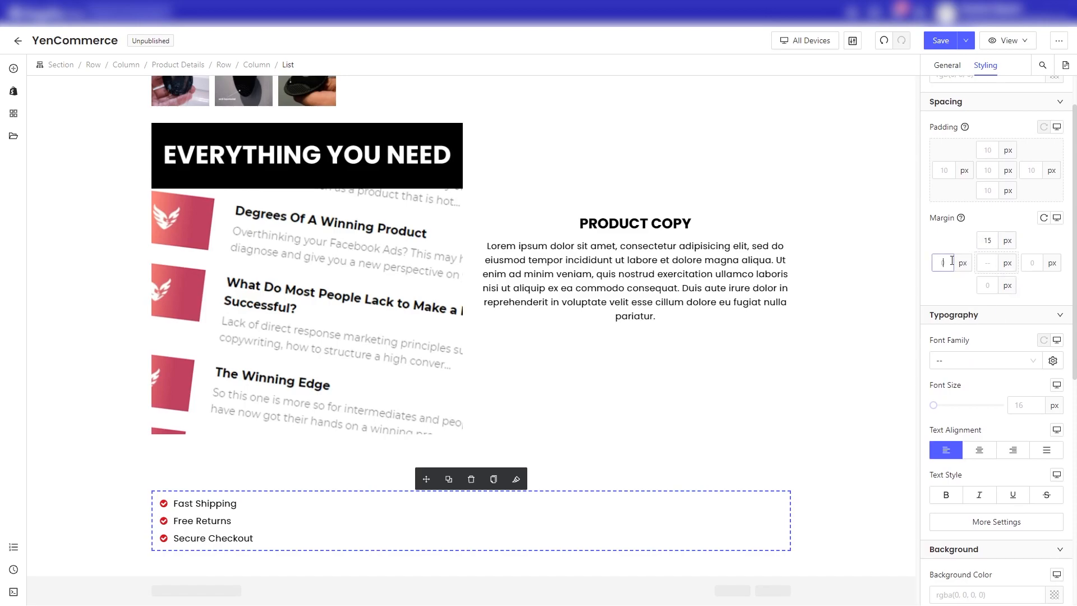
text(40100)
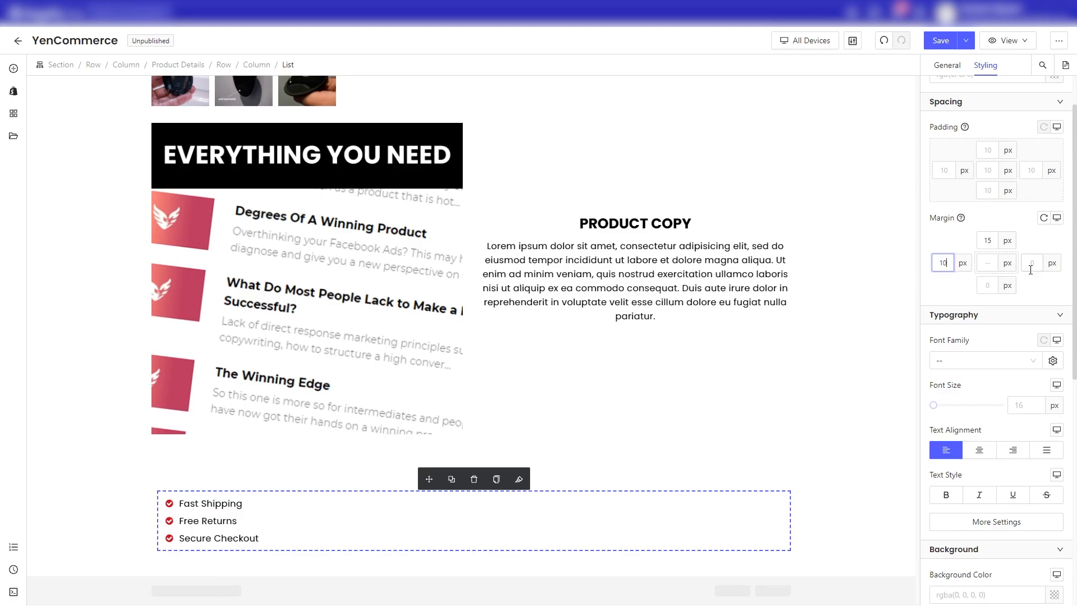
click(1032, 264)
click(854, 423)
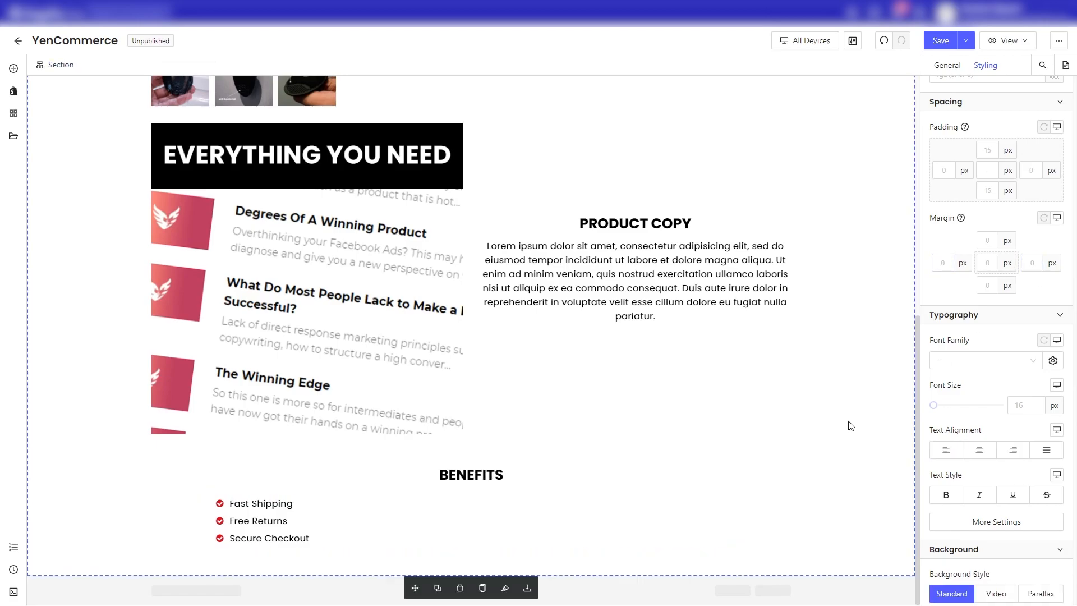
Add a single-column layout row beneath the "KNOW YOU'RE DOING IT RIGHT" row.
scroll(840, 360, down, 4)
scroll(840, 360, down, 6)
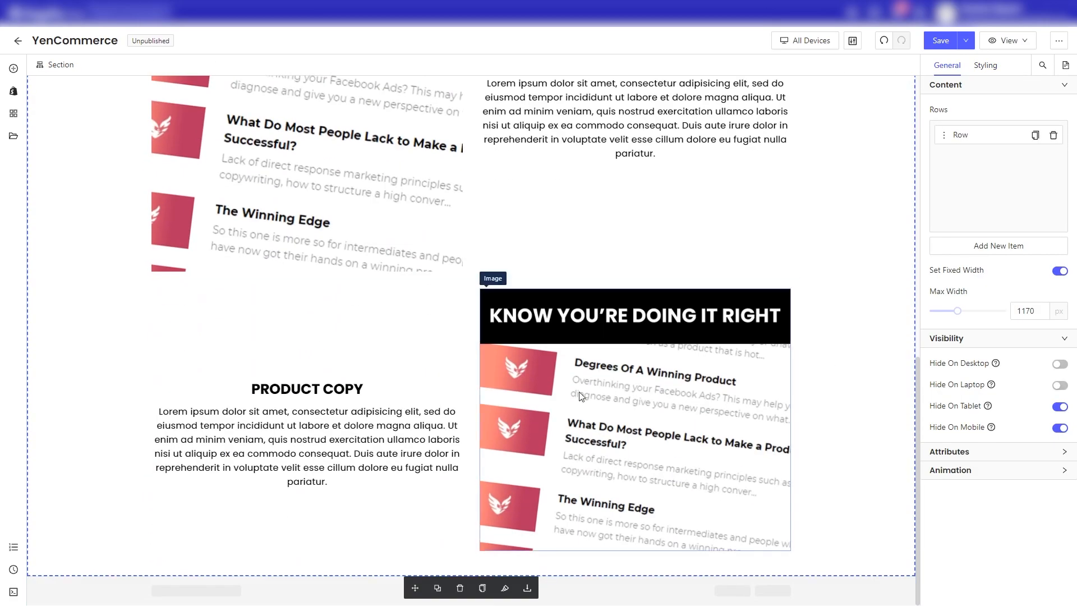
scroll(562, 351, up, 3)
scroll(709, 284, up, 5)
scroll(709, 284, down, 8)
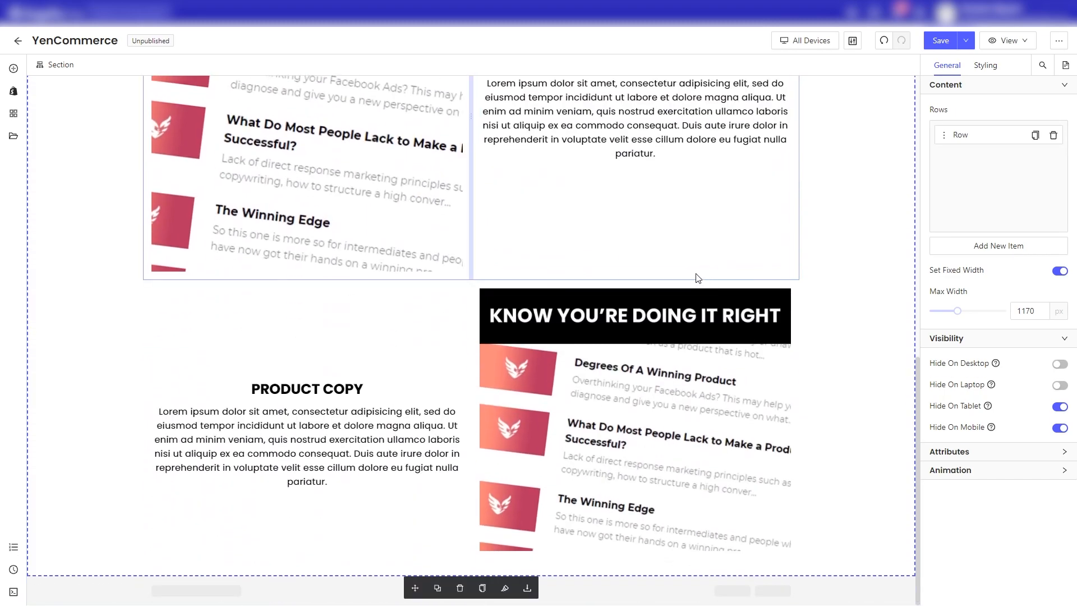
click(17, 70)
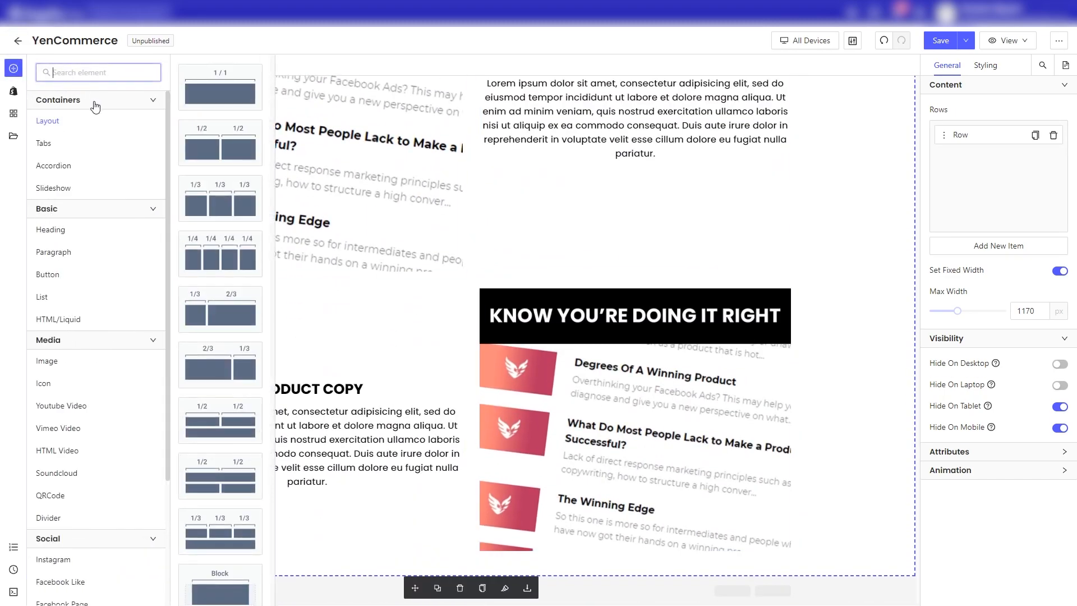
drag(217, 95, 377, 556)
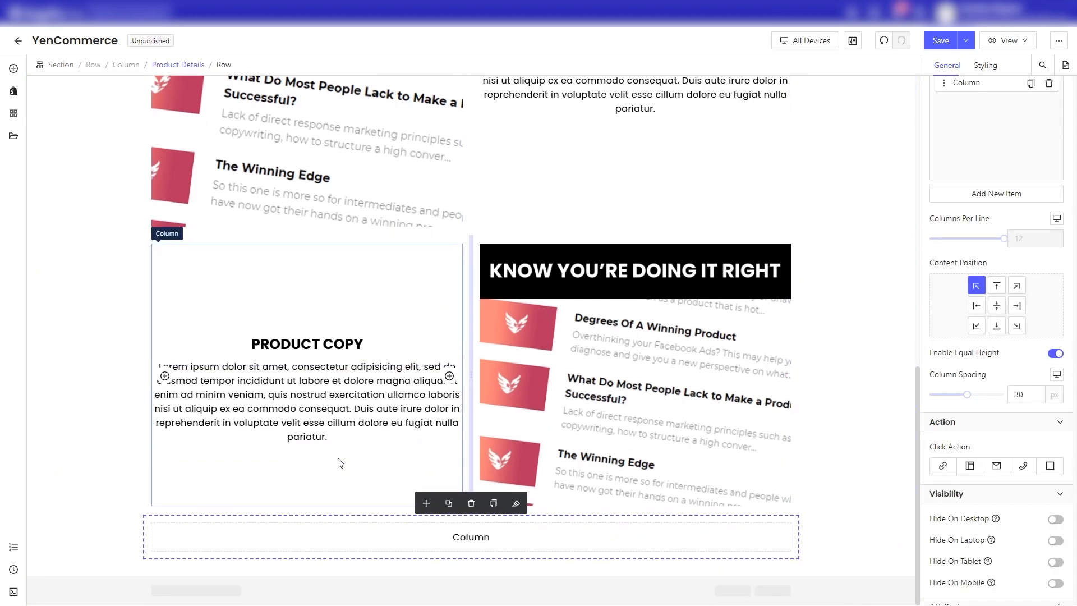
Set the top margin of the new single-column row to 30 px.
click(986, 65)
text(20)
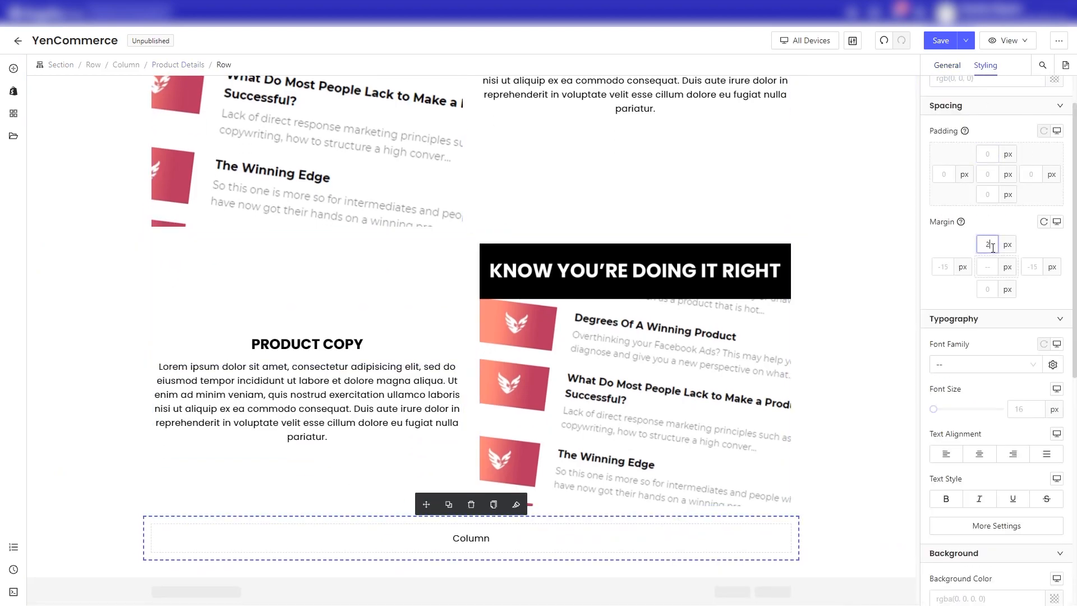
key(BackSpace)
key(BackSpace)
text(30)
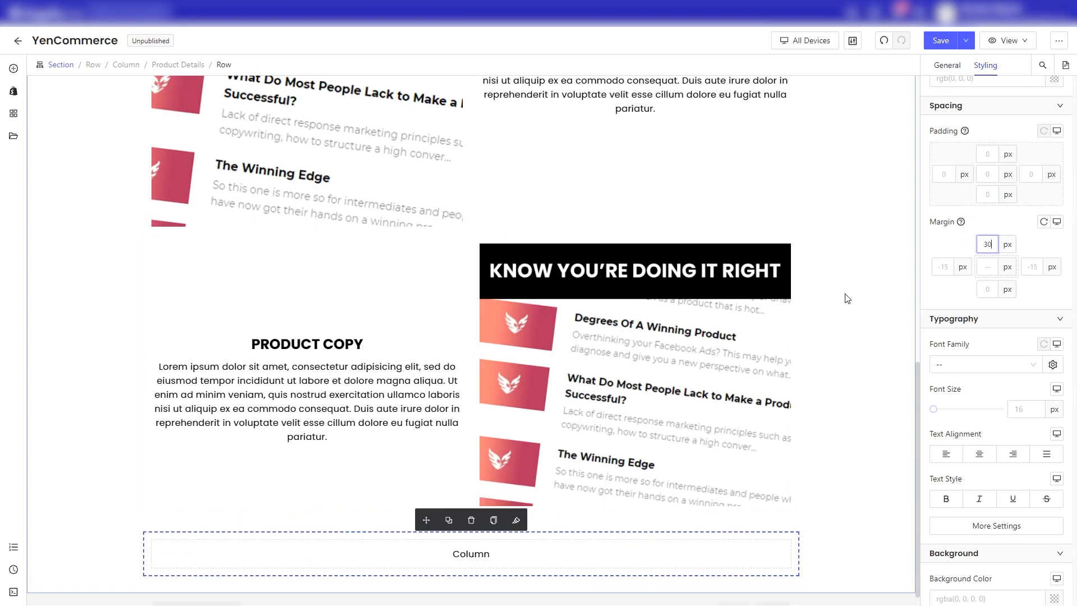
click(847, 299)
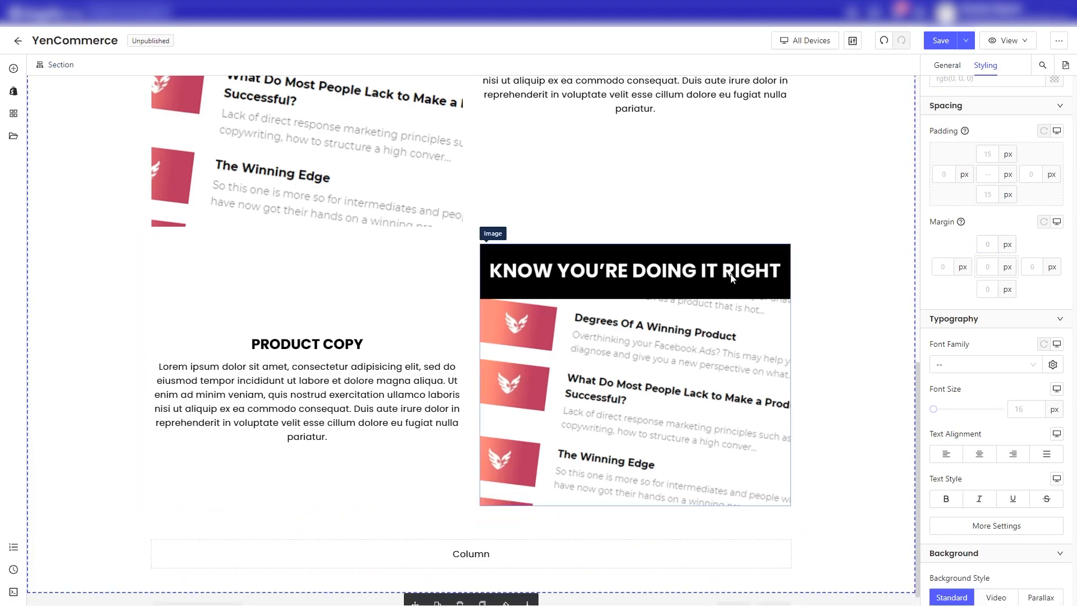
Duplicate the PRODUCT COPY heading beside the "KNOW YOU'RE DOING IT RIGHT" image and move one of the two into the empty column below.
click(391, 342)
click(284, 322)
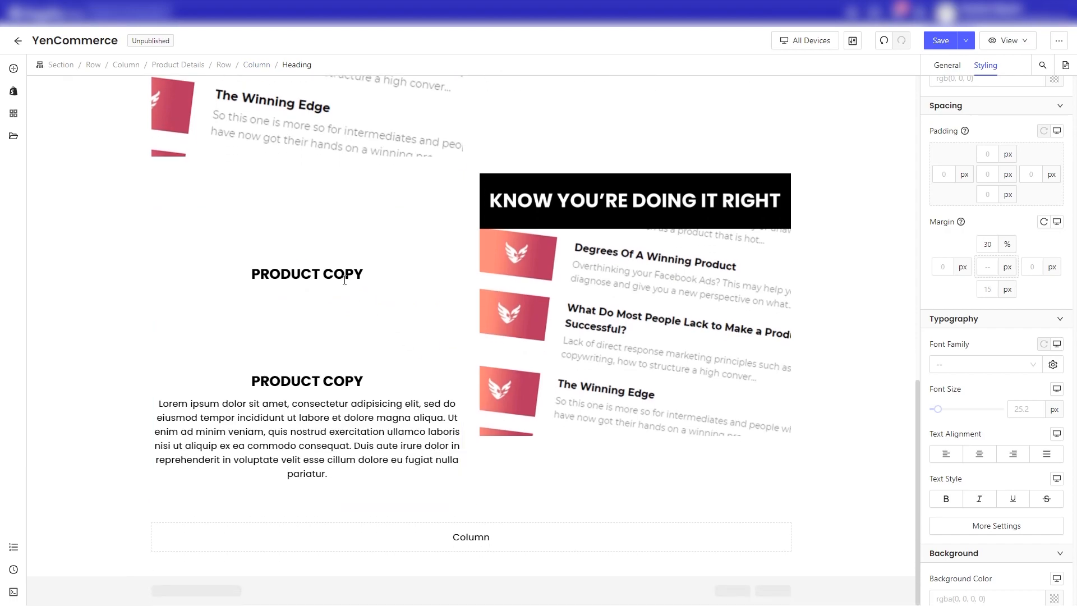
drag(264, 253, 460, 532)
Set the top margin of the PRODUCT COPY heading in the single-column row to 0%.
scroll(553, 440, down, 3)
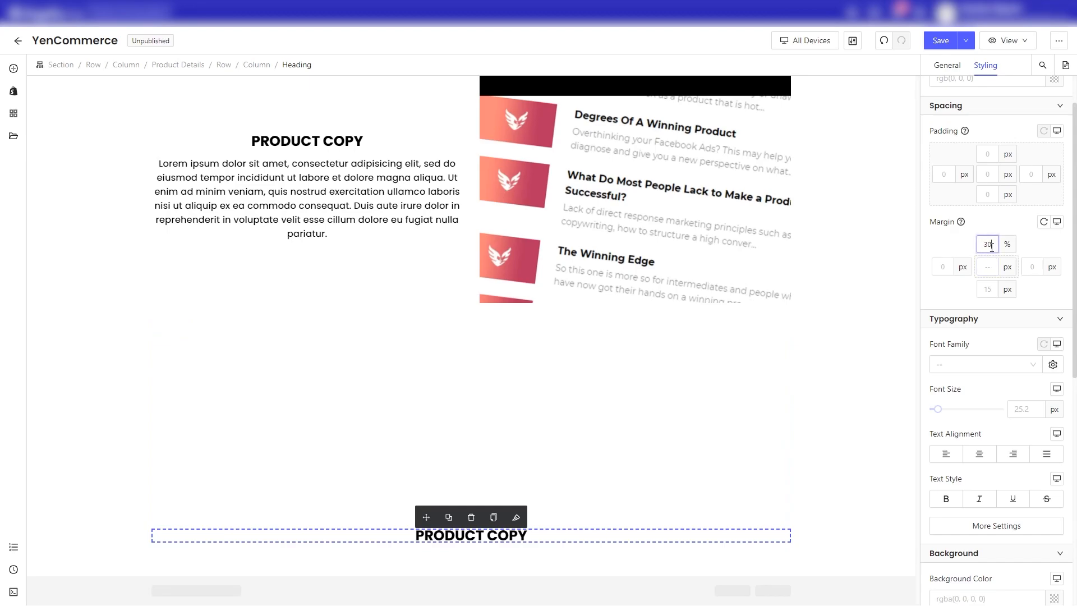
key(BackSpace)
key(BackSpace)
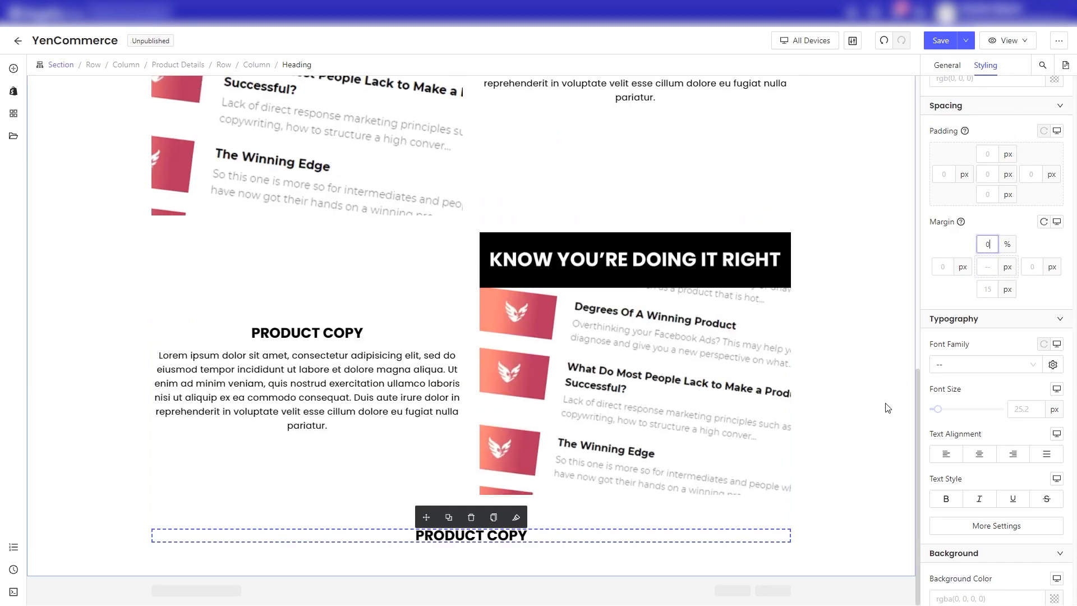
click(887, 408)
Replace the text of the heading in the single-column row with "FREQUENTLY ASKED QUESTIONS".
click(519, 536)
triple_click(529, 537)
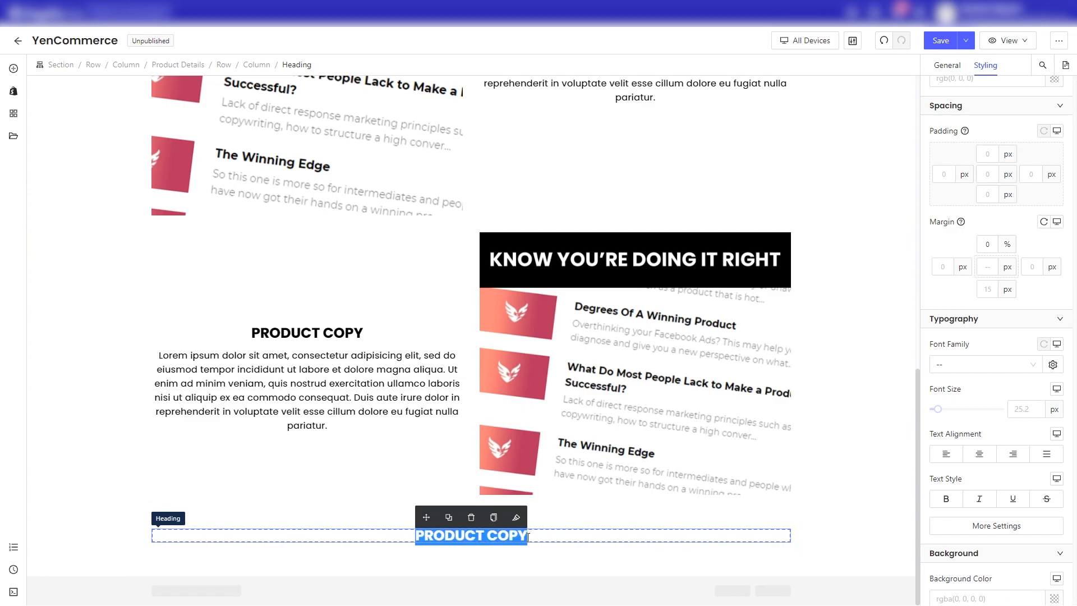
text(FREQUENTLY AS)
text(KE)
Duplicate the Shipping Times and Our Guarantee accordions in the product details column.
scroll(604, 288, up, 9)
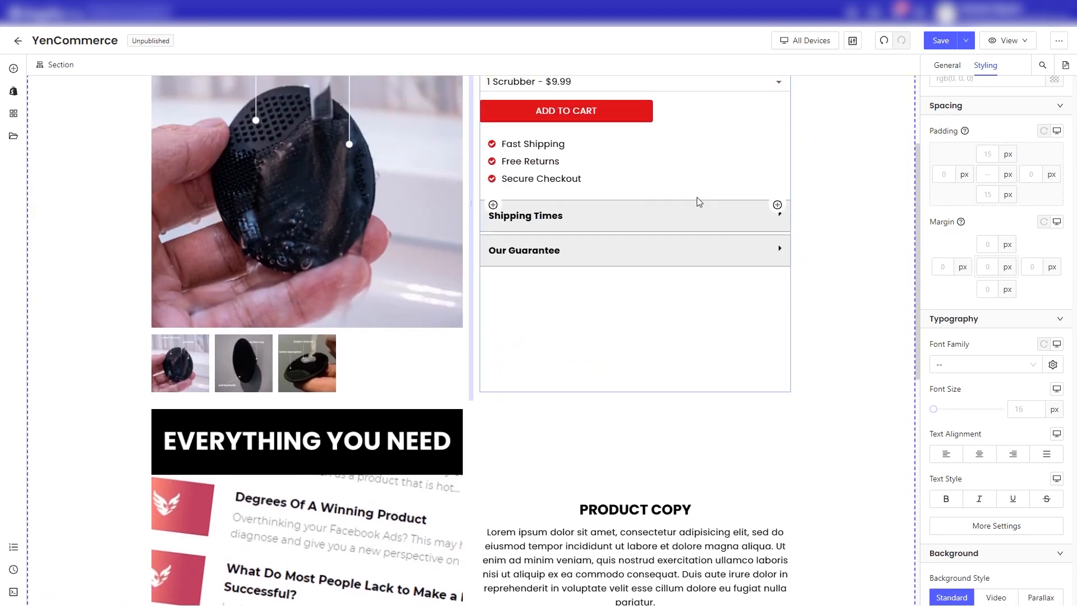
click(702, 209)
click(778, 213)
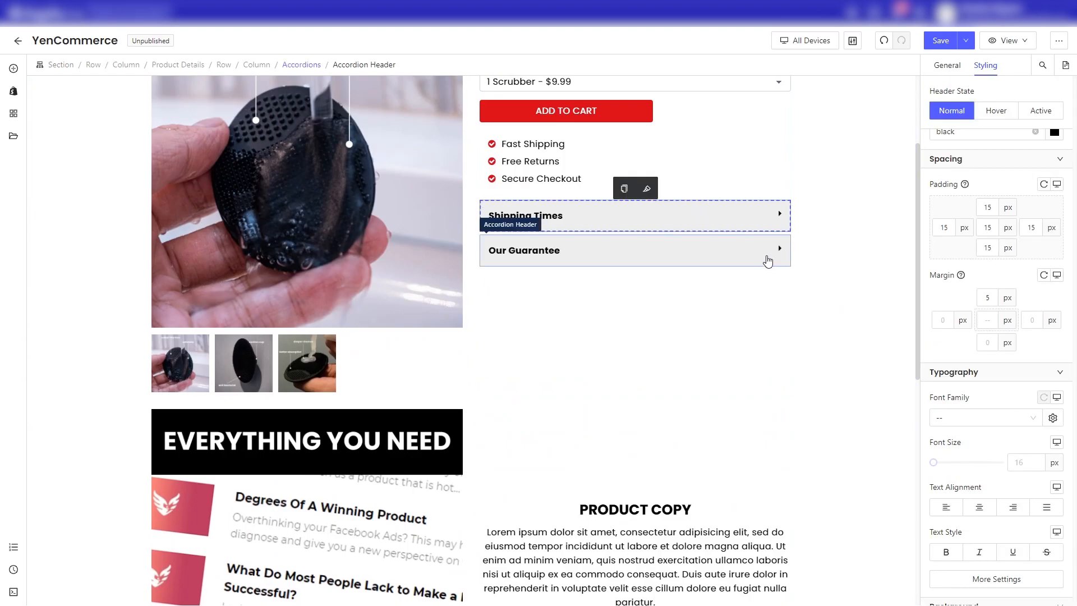
click(760, 279)
click(664, 218)
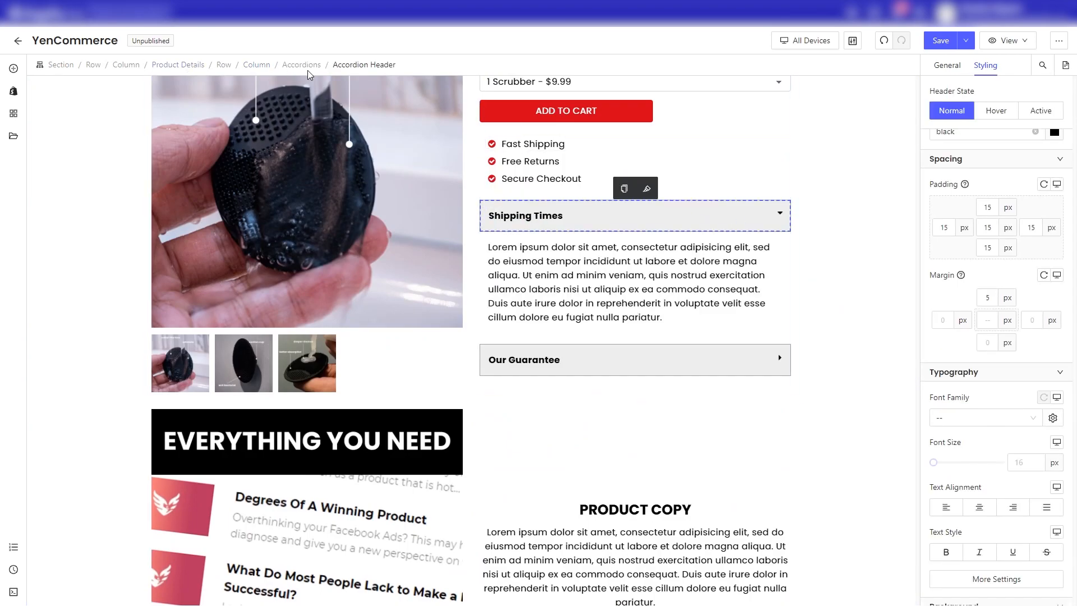
click(300, 65)
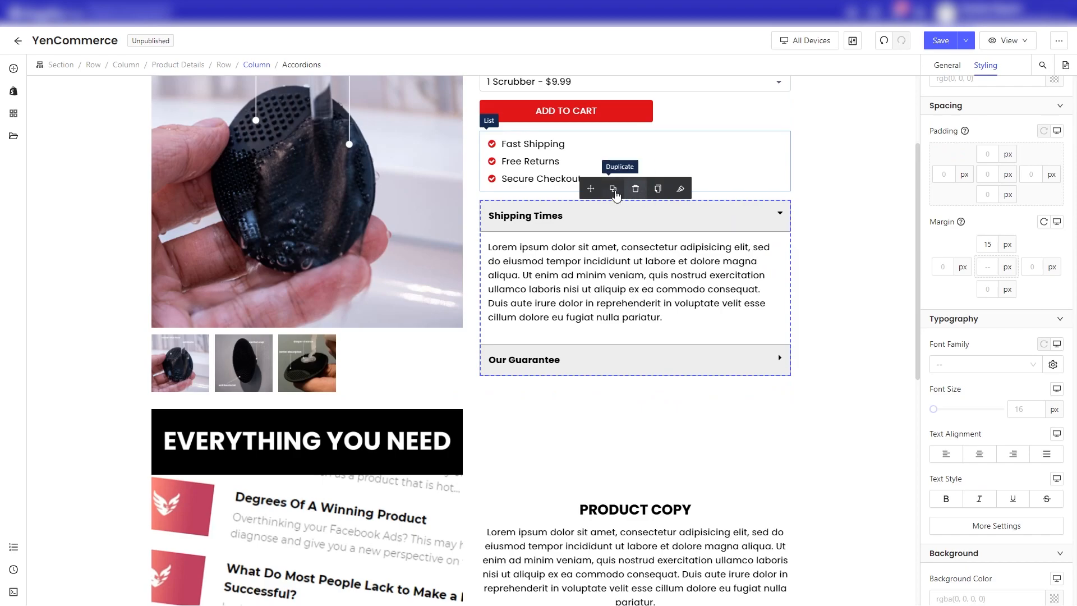
click(613, 188)
Move the duplicated accordions beneath the FREQUENTLY ASKED QUESTIONS heading.
scroll(537, 275, down, 2)
click(537, 276)
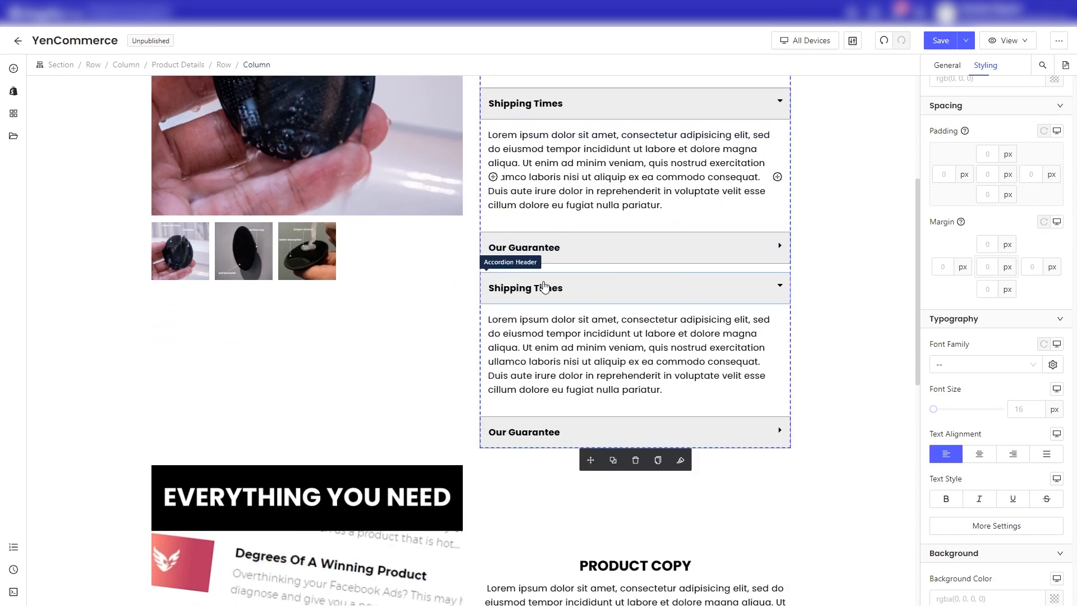
click(288, 66)
drag(594, 261, 621, 552)
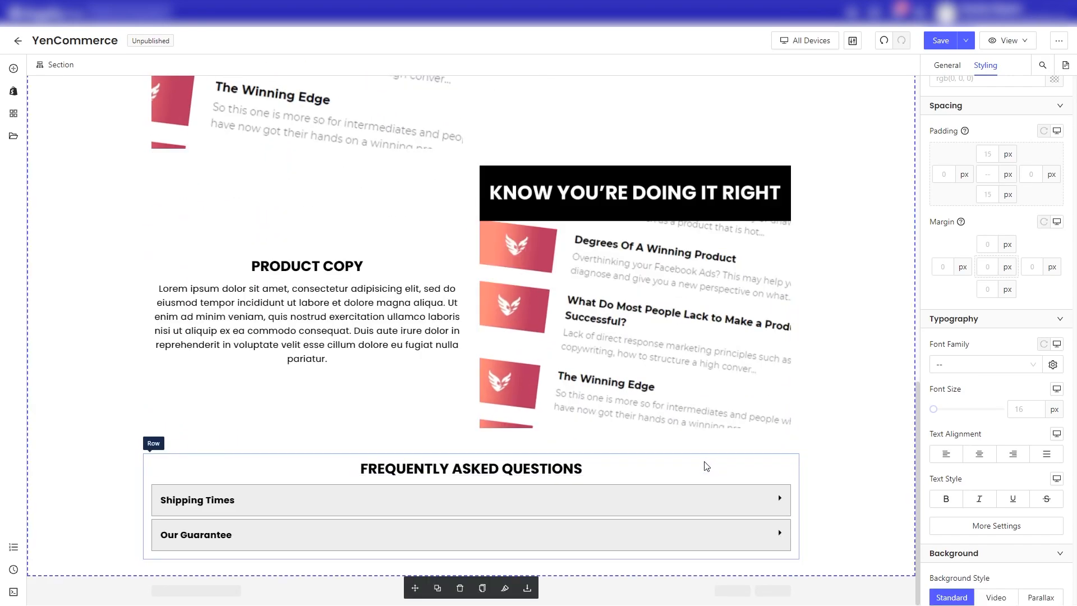
Duplicate the FREQUENTLY ASKED QUESTIONS row and delete the accordions from the lower copy.
click(706, 464)
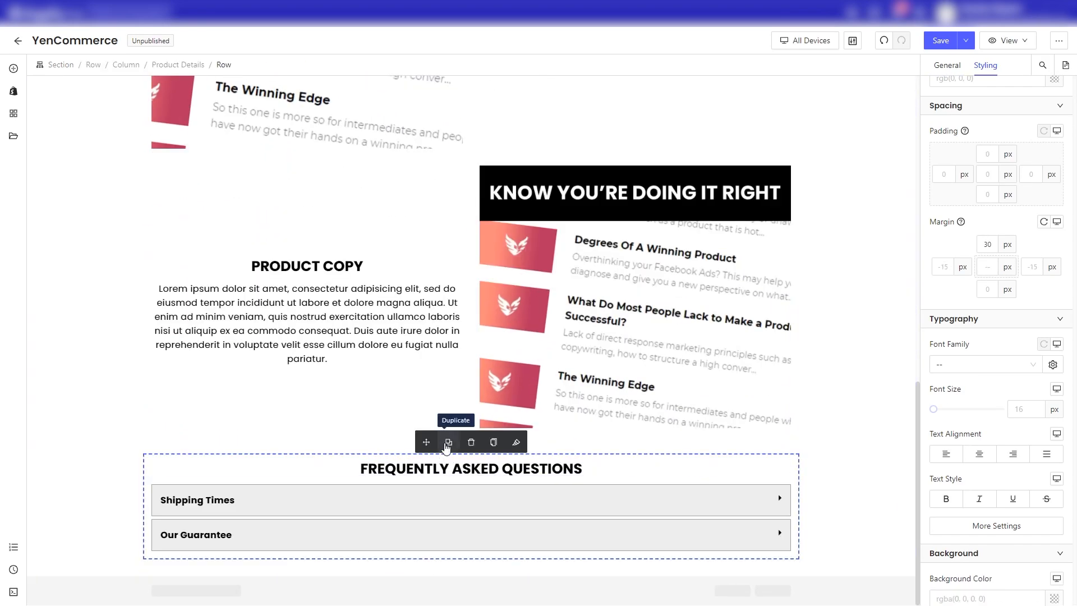
click(448, 443)
scroll(563, 428, down, 2)
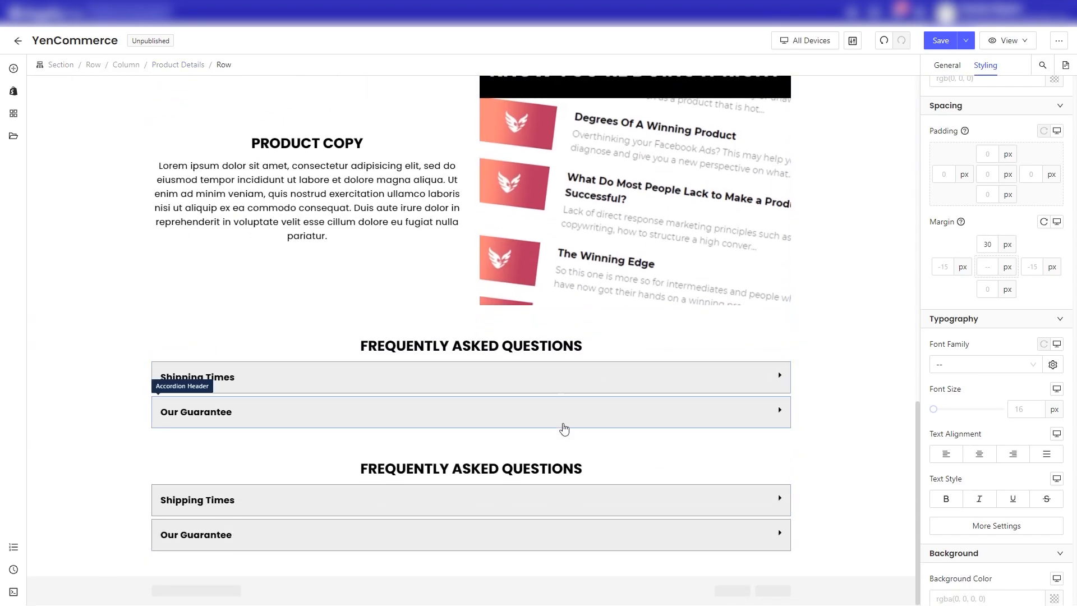
click(615, 490)
click(301, 64)
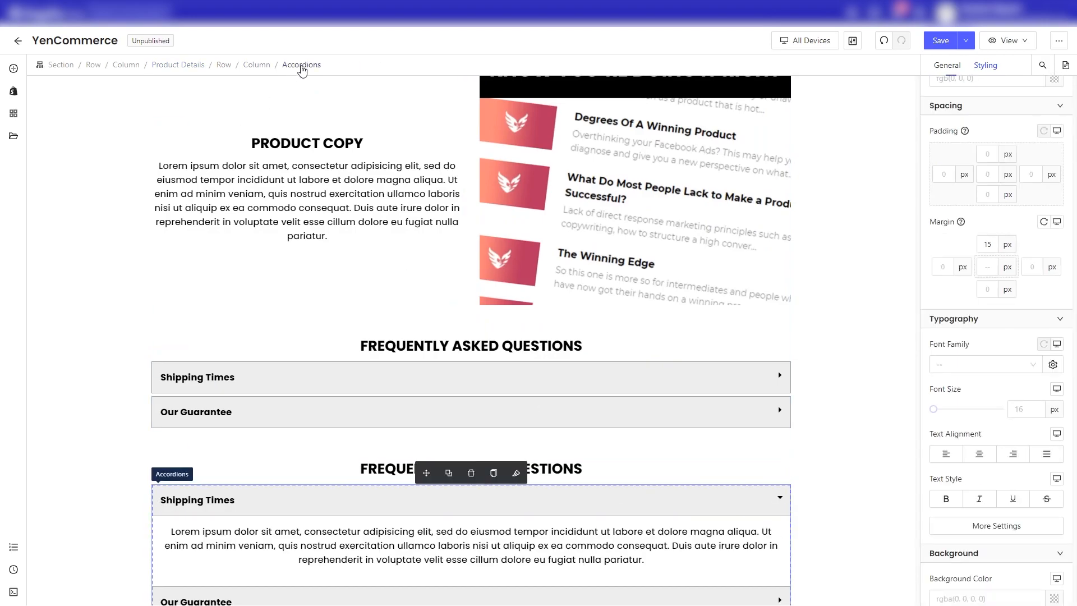
click(471, 473)
Change the heading of the lower copied row to "CUSTOMER REVIEWS".
triple_click(559, 535)
text(CUSTOMER REVIEWS)
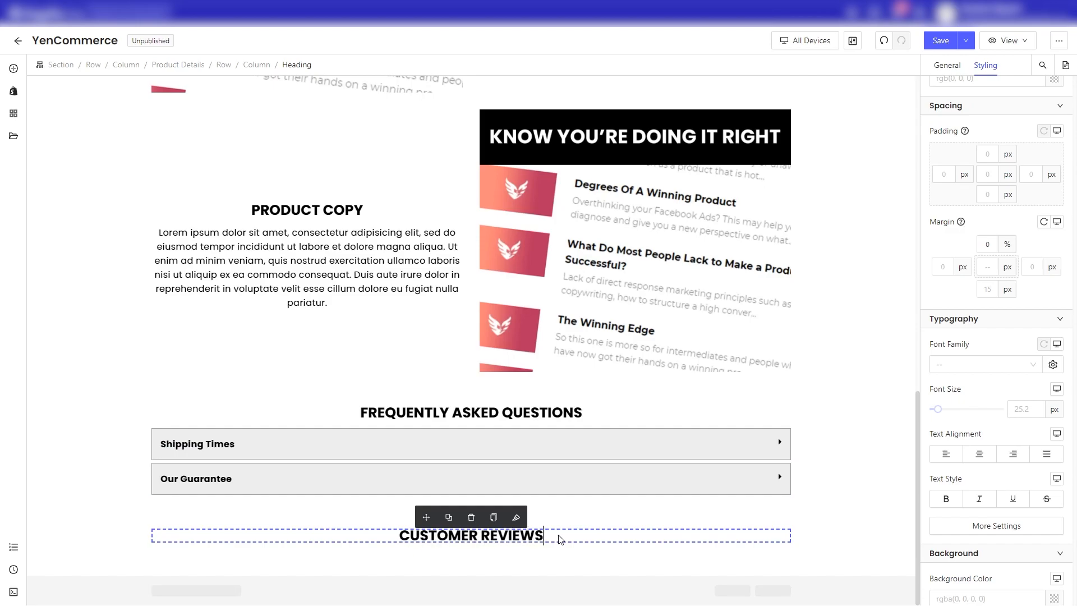
click(51, 104)
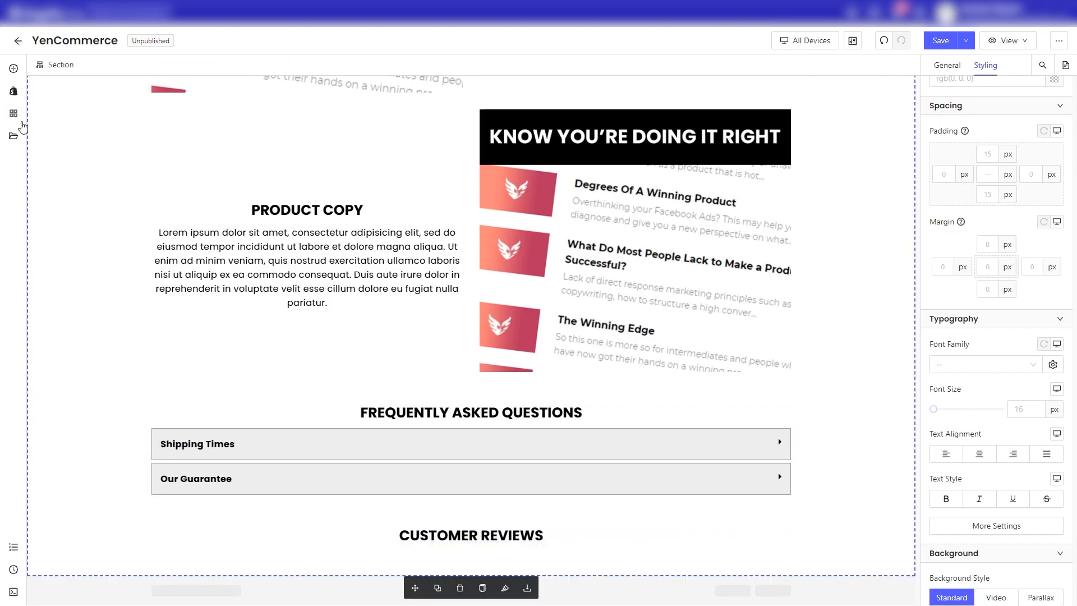
Add a Judge.me product reviews element beneath the CUSTOMER REVIEWS heading.
click(13, 114)
scroll(112, 188, down, 2)
scroll(115, 197, up, 2)
click(118, 277)
scroll(116, 277, down, 2)
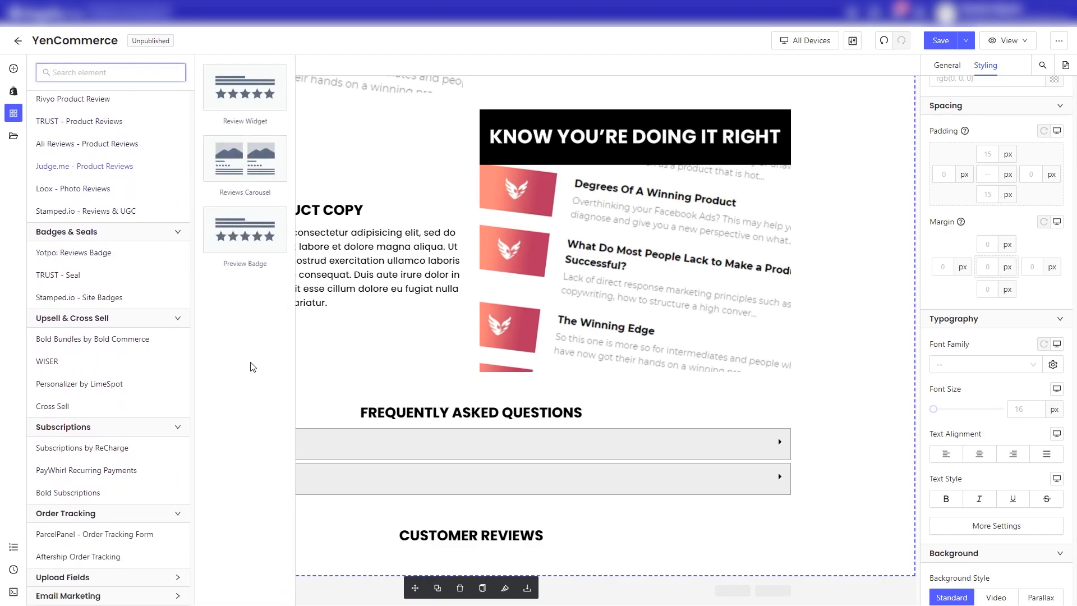
drag(251, 138, 494, 549)
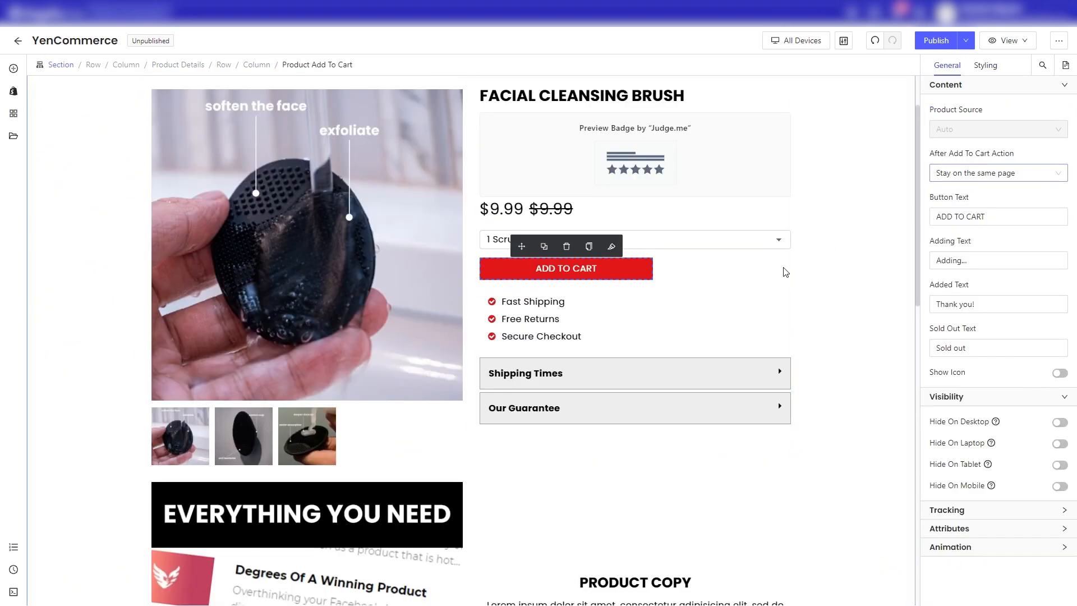
Try "Go to cart page" and "Go to checkout page" as the ADD TO CART button's after-add-to-cart action.
click(784, 269)
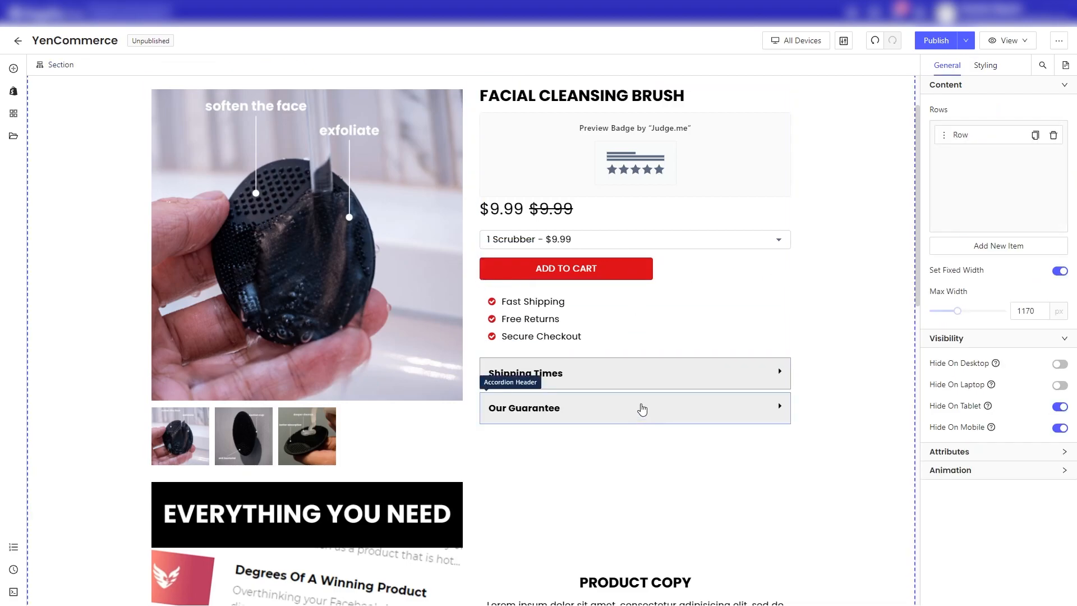
click(641, 272)
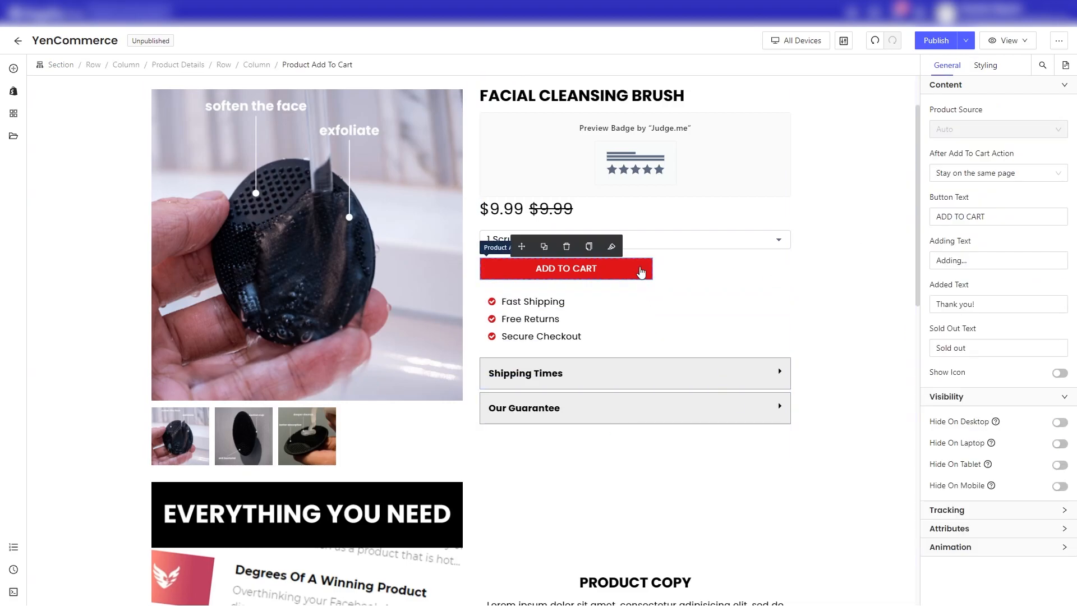
click(942, 176)
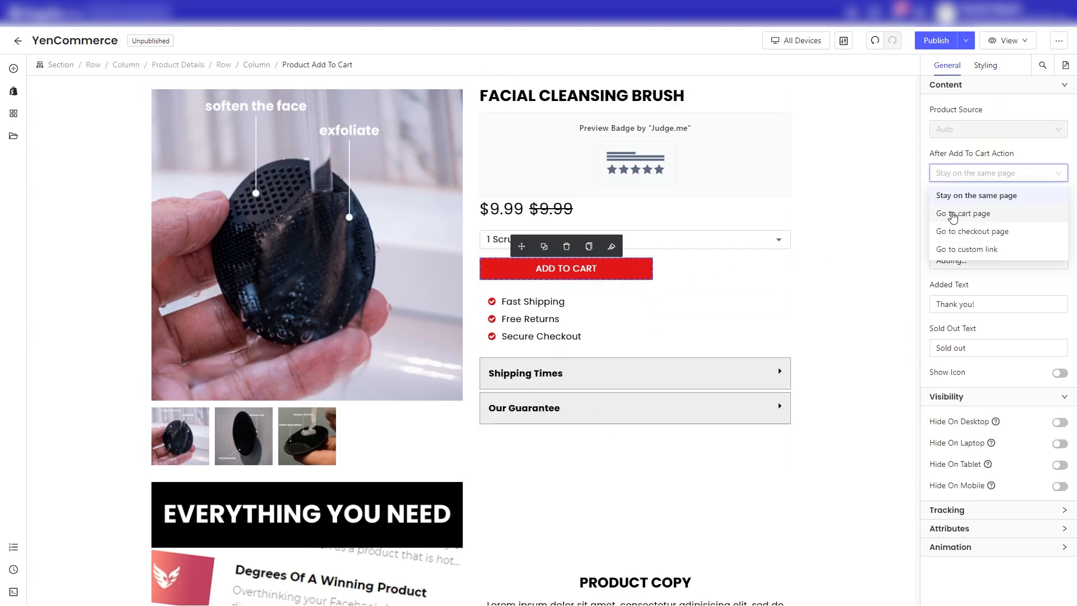
click(953, 215)
click(954, 176)
click(956, 232)
click(957, 176)
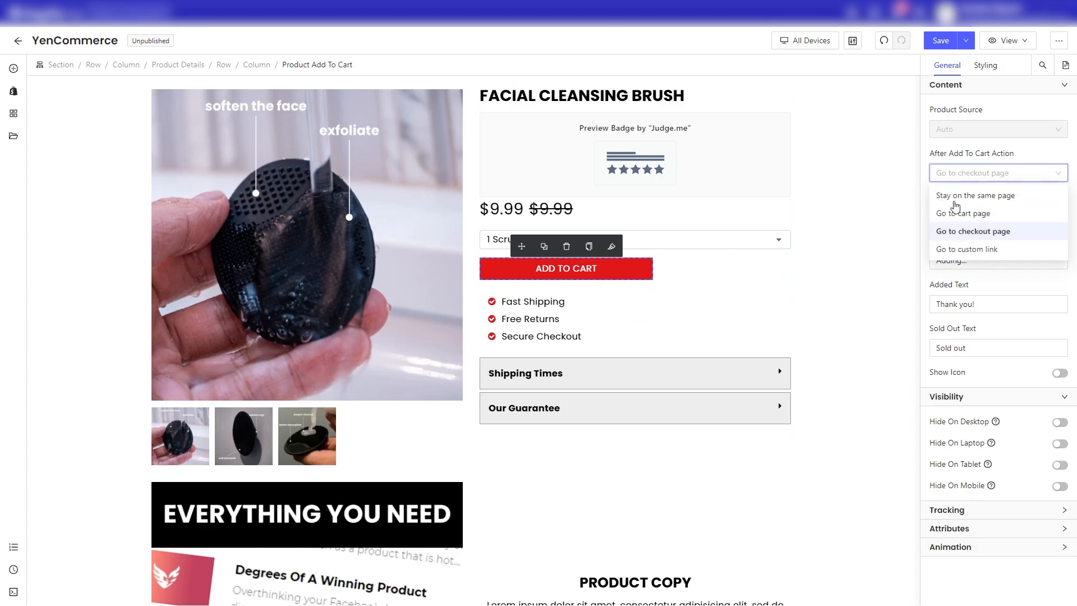
click(813, 292)
Switch the page editor from all devices to the mobile view.
scroll(815, 292, down, 10)
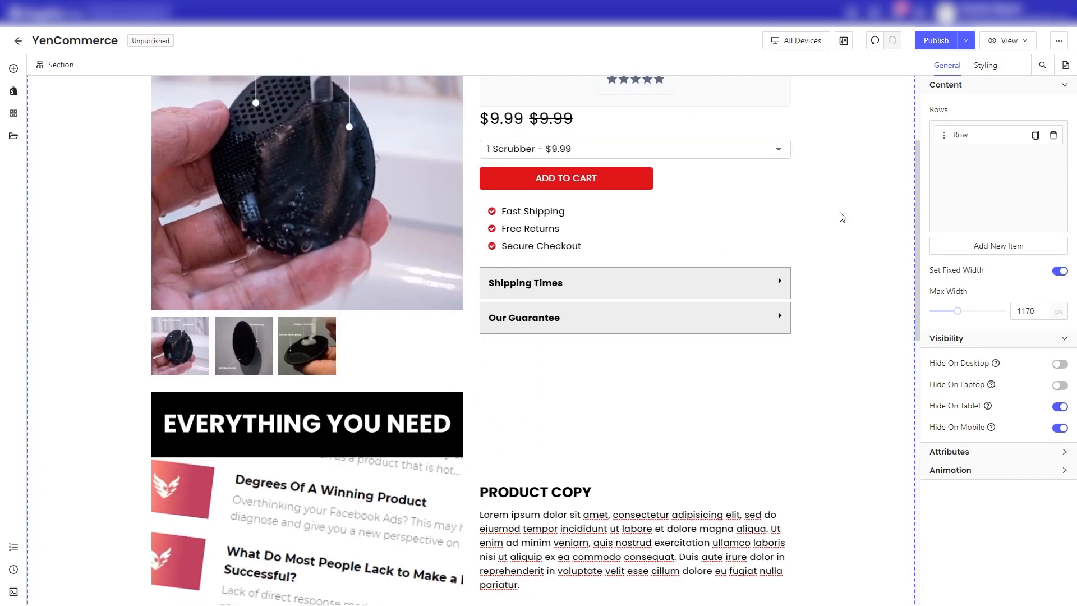
scroll(843, 217, down, 1)
scroll(842, 218, up, 4)
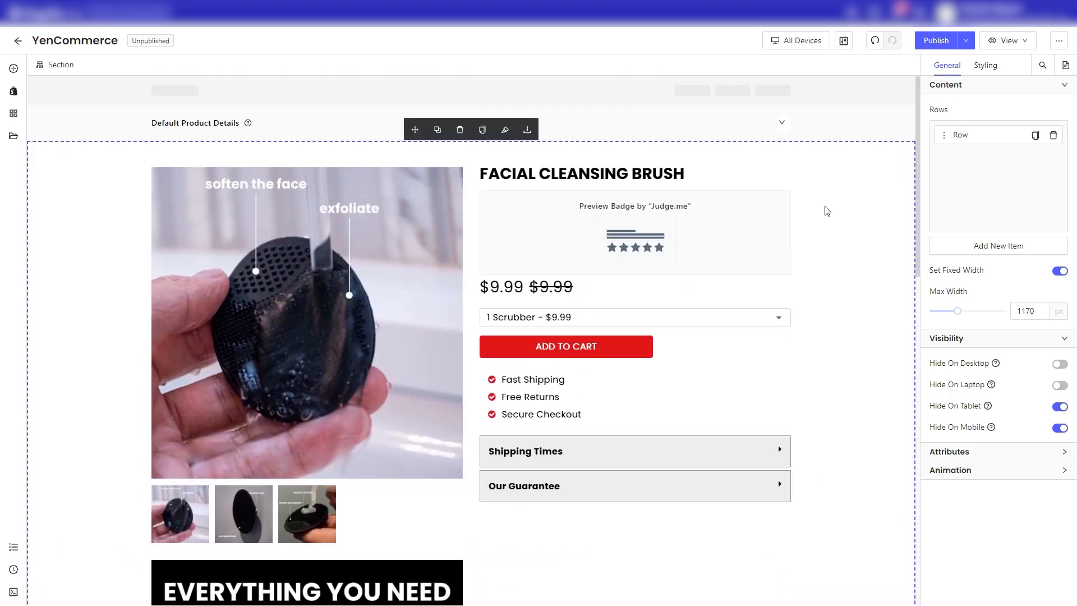
click(798, 45)
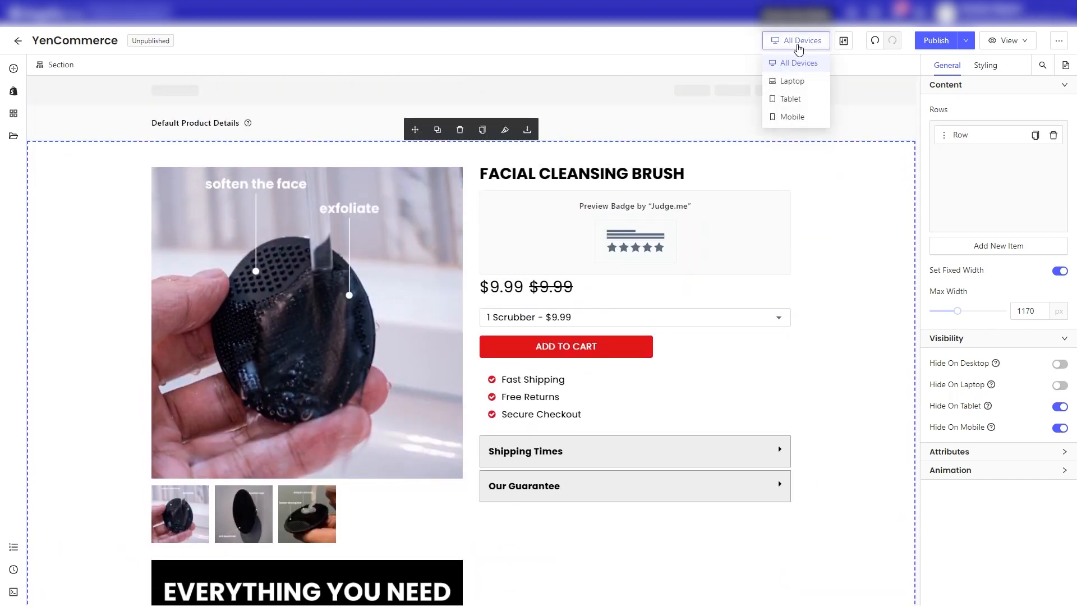
click(803, 117)
Add a single-column layout section to the empty mobile page beneath Default Product Details.
click(197, 128)
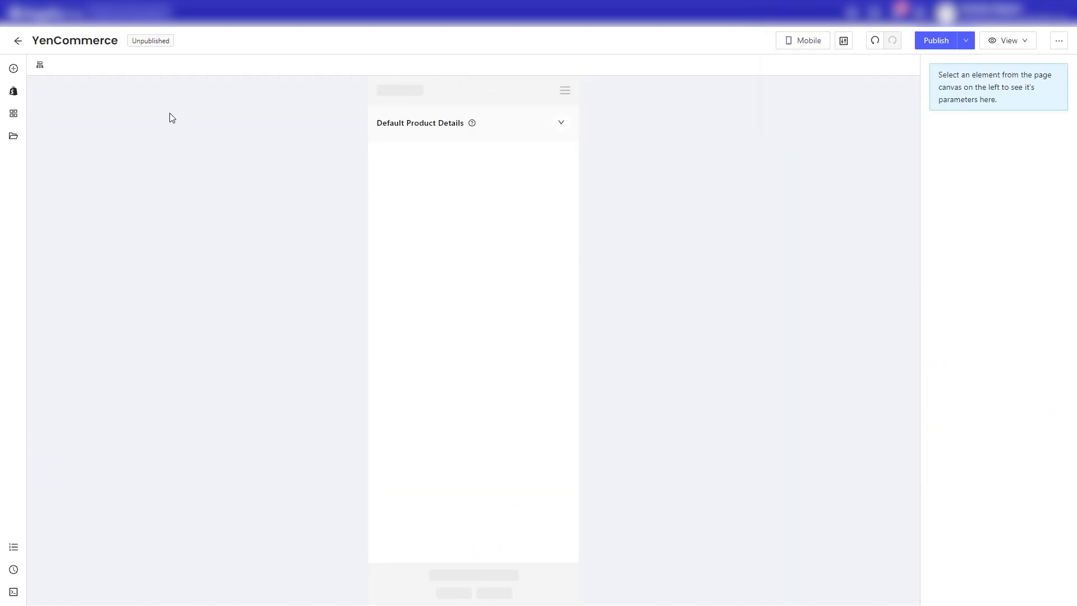
click(13, 69)
drag(224, 73, 483, 156)
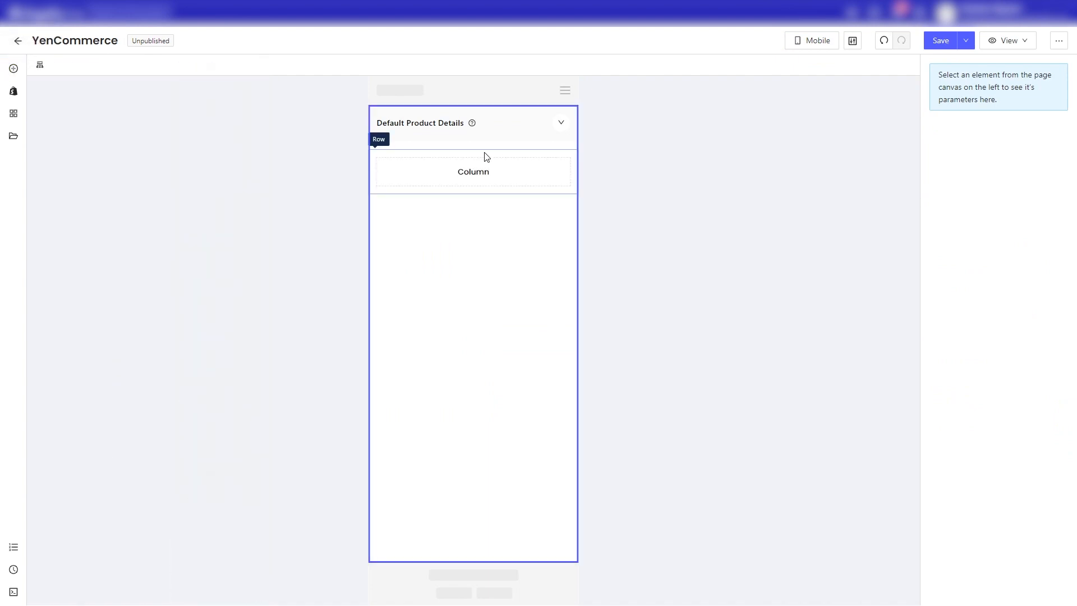
Add a Product Details element to the mobile column and set its product source to the facial cleansing brush.
click(14, 70)
click(14, 93)
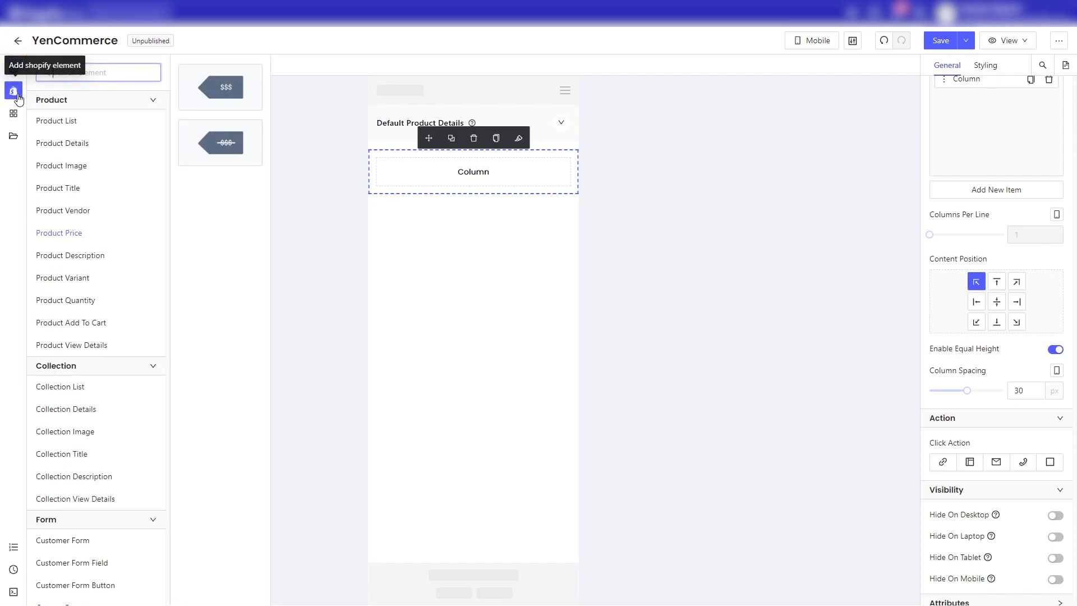
click(72, 146)
drag(214, 141, 415, 174)
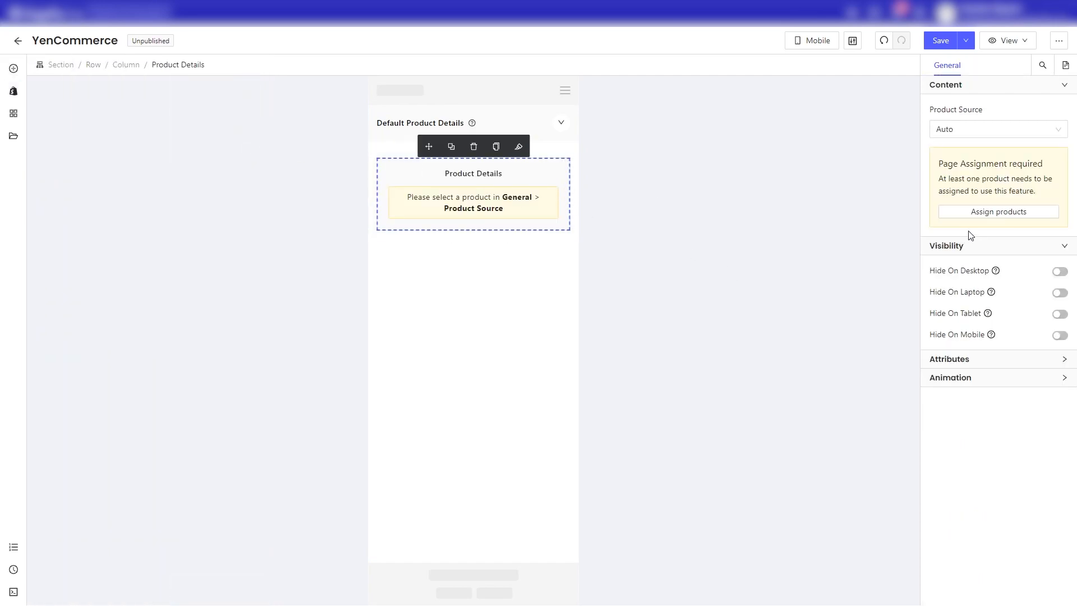
click(981, 126)
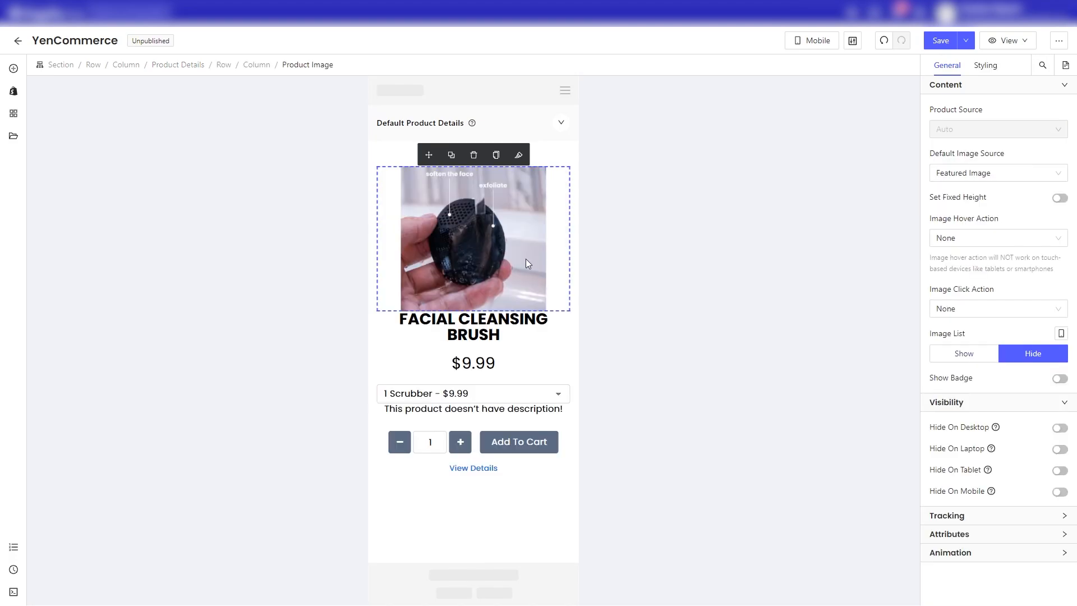
Show the image list for the mobile product image and turn on its fixed height.
click(973, 356)
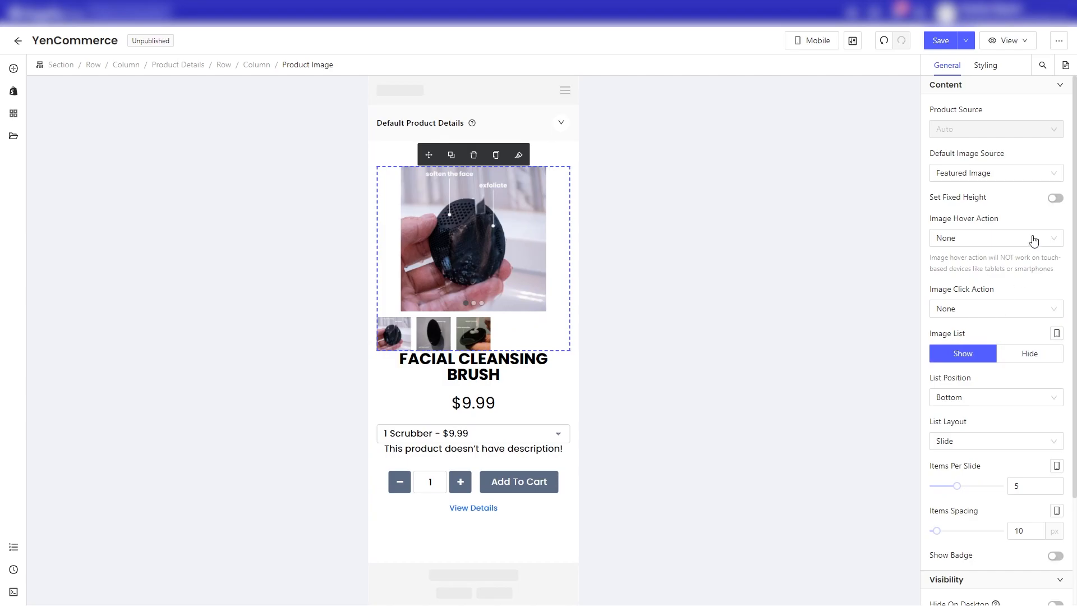
click(1056, 199)
Set the top padding of the mobile product title to 15 px.
click(561, 411)
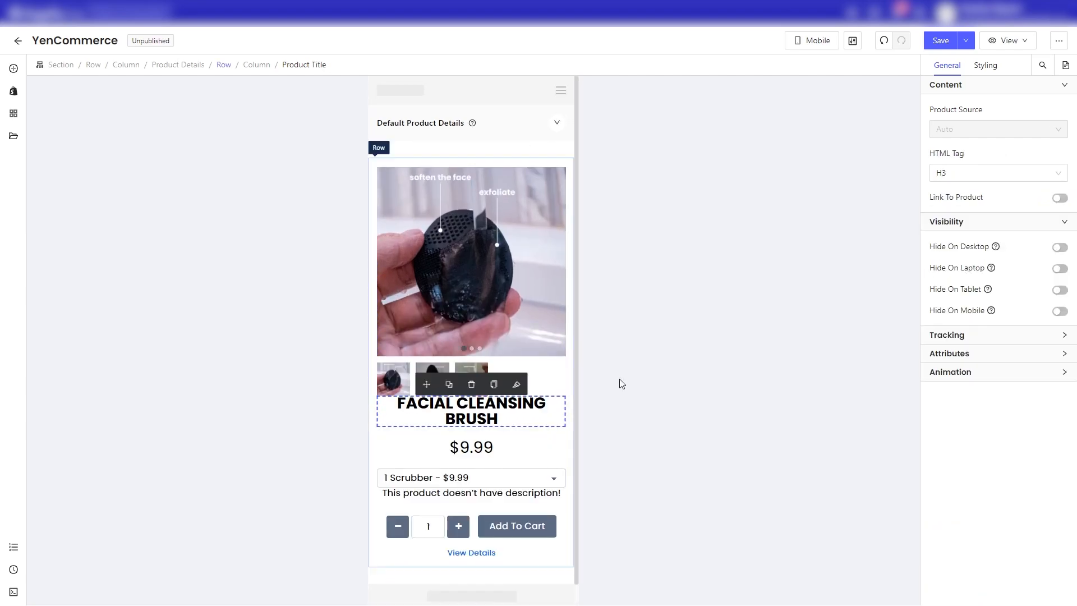
click(990, 69)
text(15)
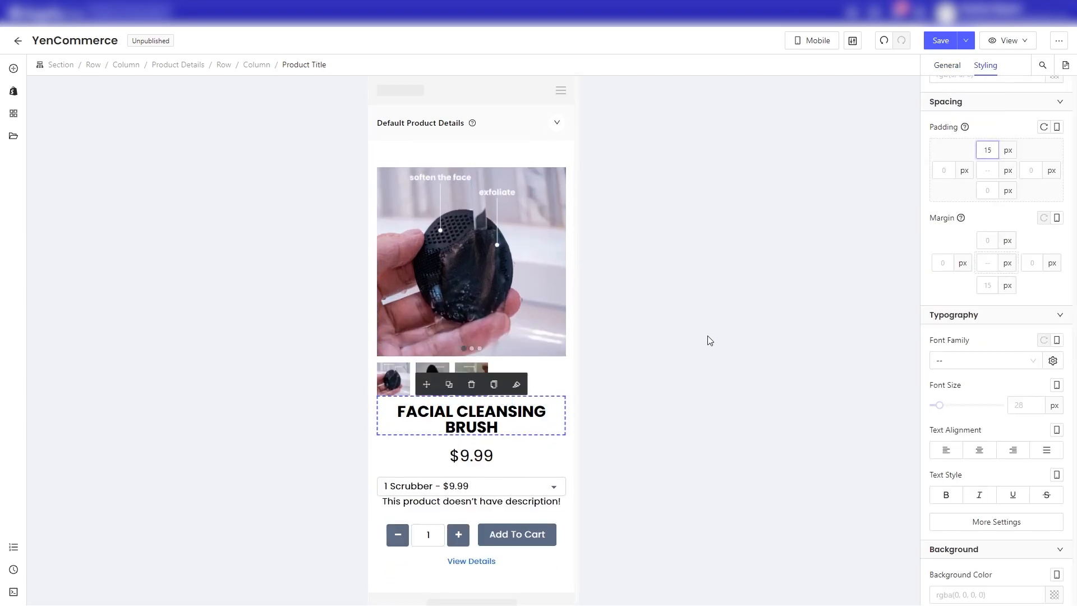
Left-align the mobile product title and the product price.
scroll(968, 495, up, 2)
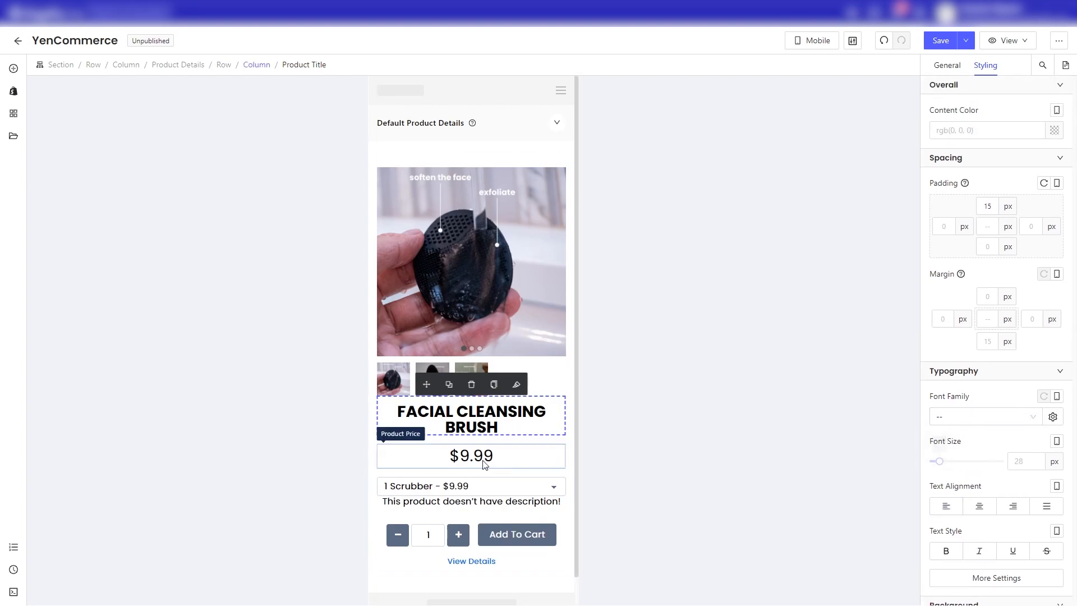
click(947, 508)
click(547, 457)
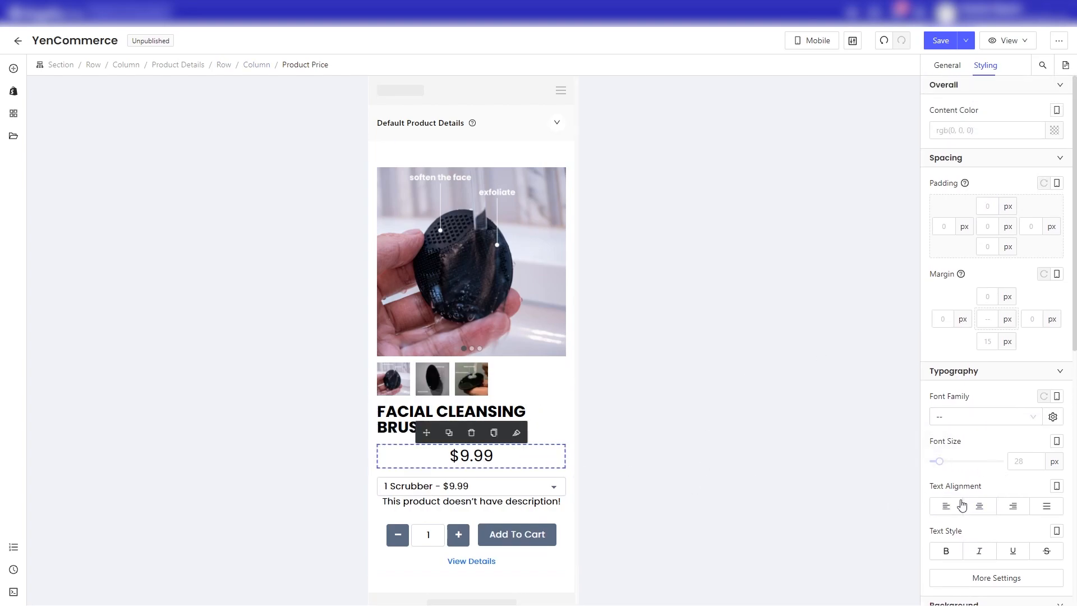
click(954, 507)
Delete the description, the View Details link, and the block with the quantity and Add To Cart from the mobile product details.
click(539, 536)
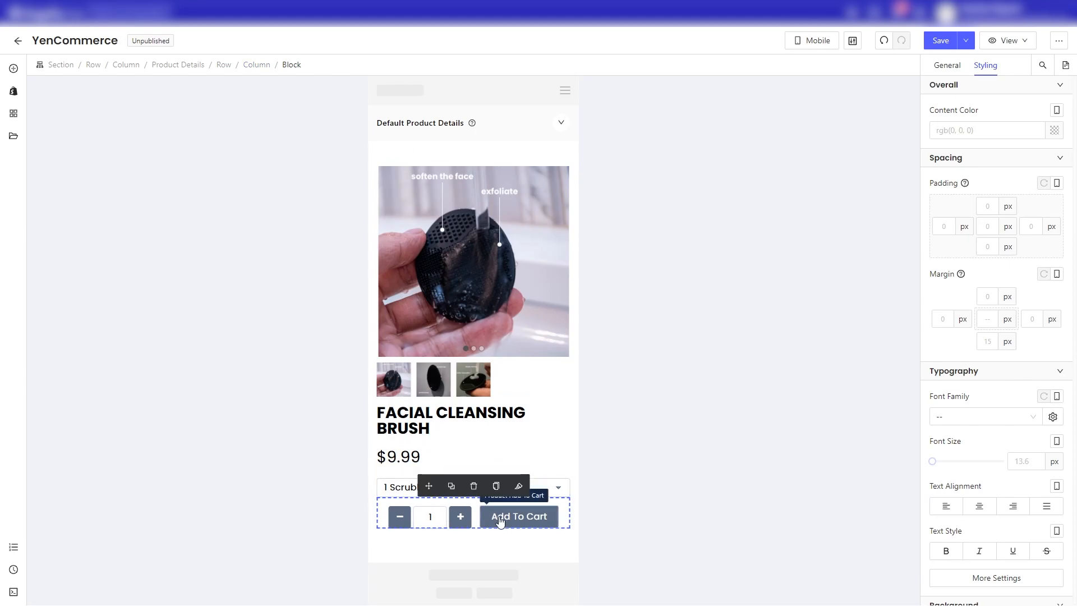
click(473, 487)
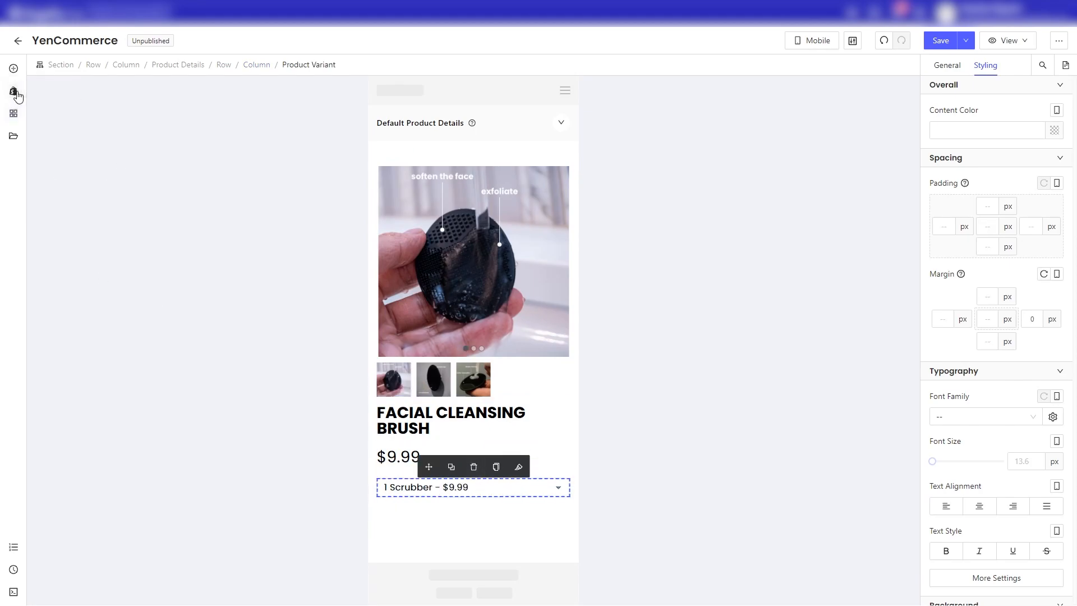
Add a standalone Product Add To Cart button beneath the variant selector in the mobile product details.
key(ctrl+z)
scroll(997, 270, down, 4)
scroll(994, 393, up, 4)
scroll(988, 272, down, 4)
Change the mobile Add To Cart button's text to "ADD TO CART".
click(948, 66)
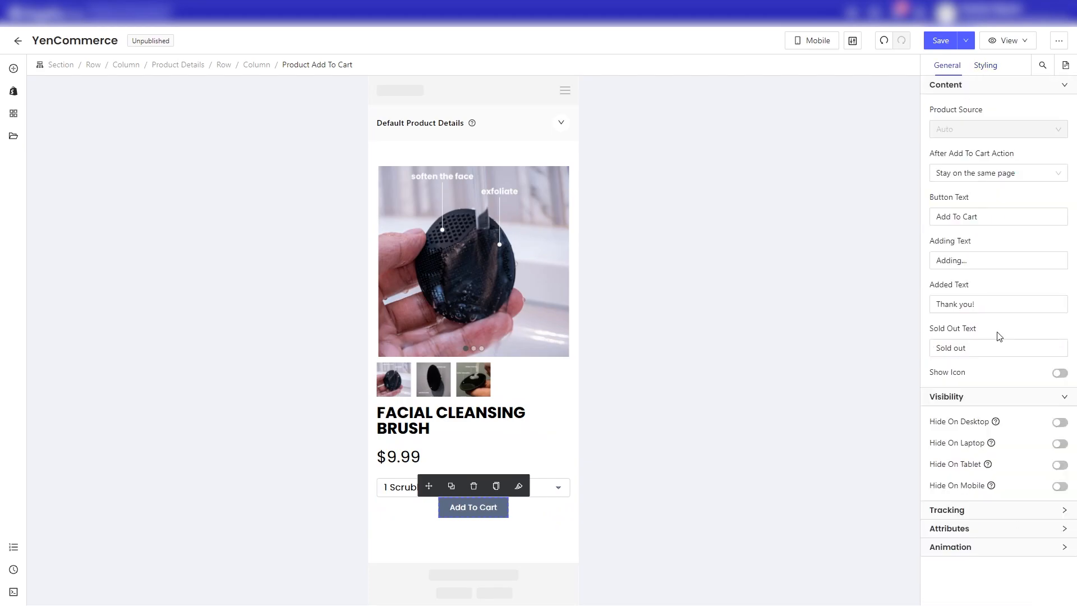
click(975, 213)
key(ctrl+a)
text(ADD)
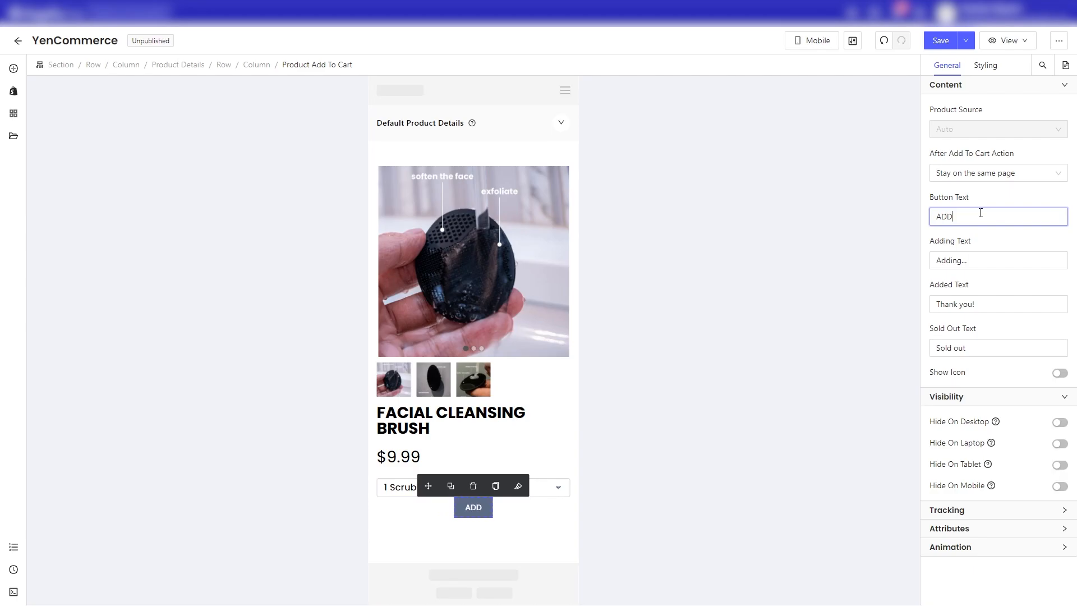
text( TO CART)
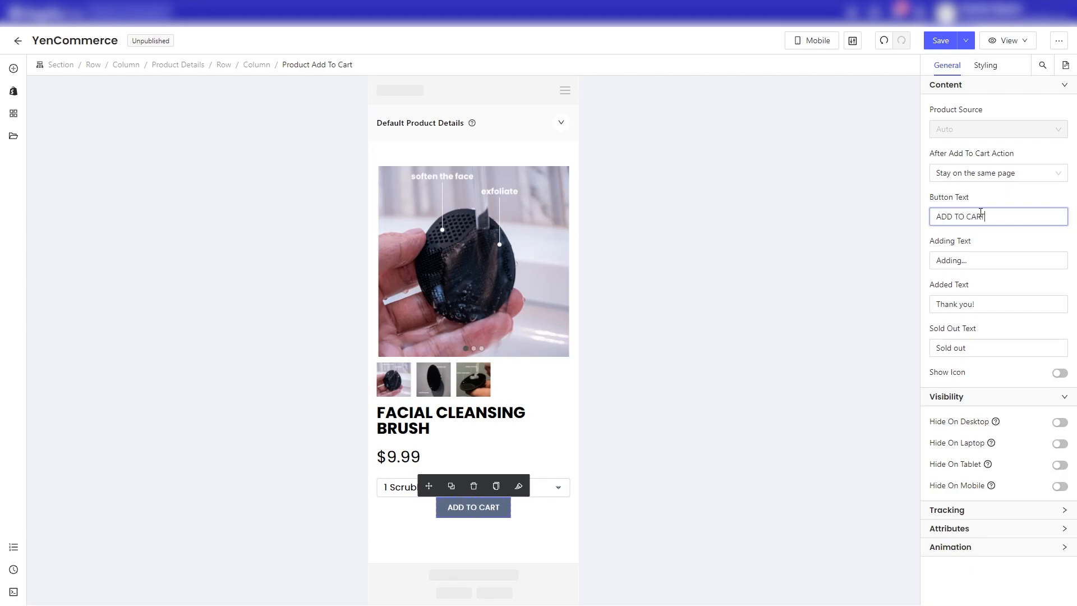
Give the mobile Add To Cart button a red background, rgb(208, 2, 27), and make its text bold.
click(985, 66)
scroll(1010, 337, down, 4)
scroll(1030, 361, up, 2)
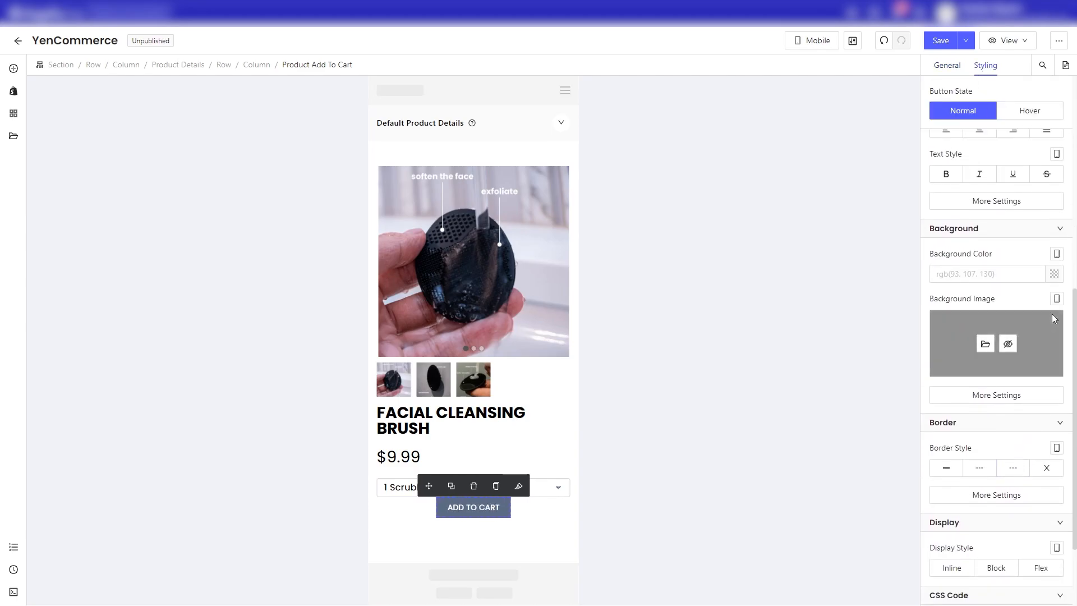
click(1054, 275)
click(805, 333)
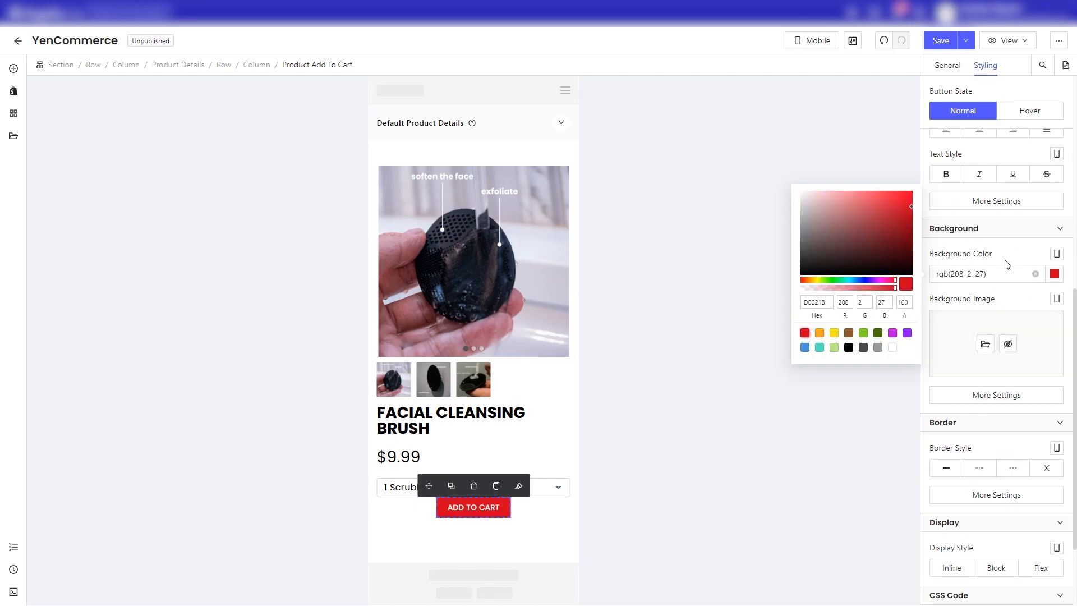
scroll(996, 263, up, 6)
scroll(998, 280, down, 3)
click(946, 341)
scroll(998, 354, down, 2)
scroll(997, 362, down, 2)
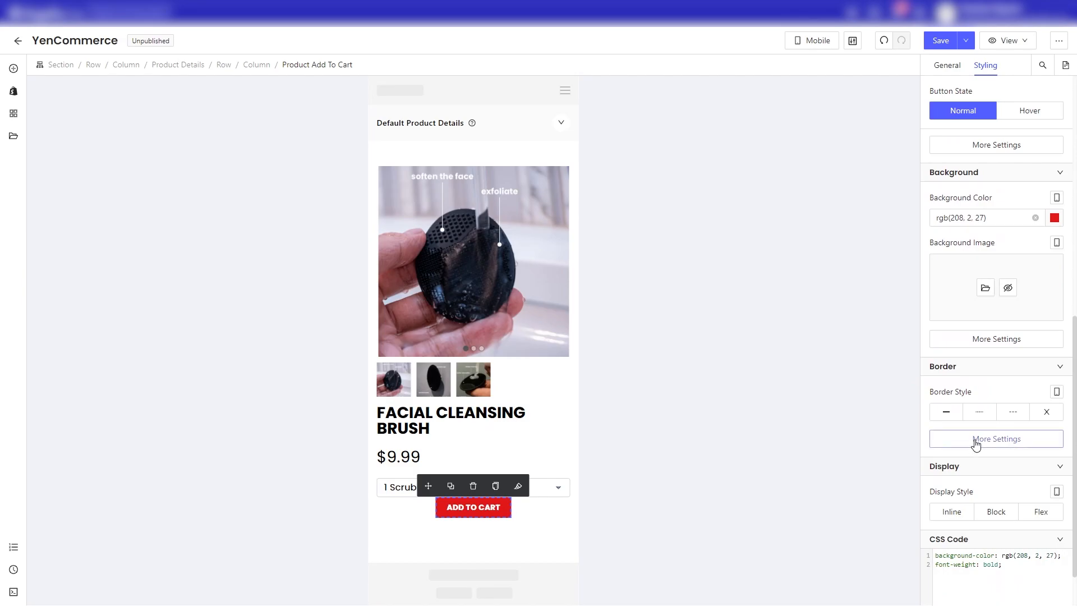
Add the CSS rule "width: 100%;" to the mobile Add To Cart button.
scroll(980, 441, up, 5)
scroll(972, 239, up, 4)
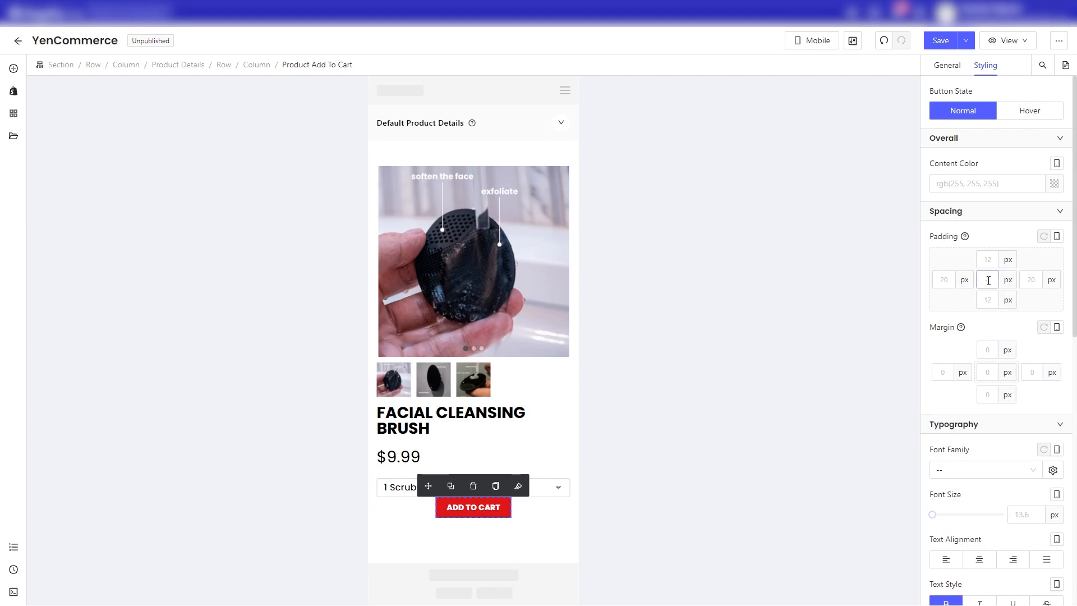
scroll(988, 282, down, 9)
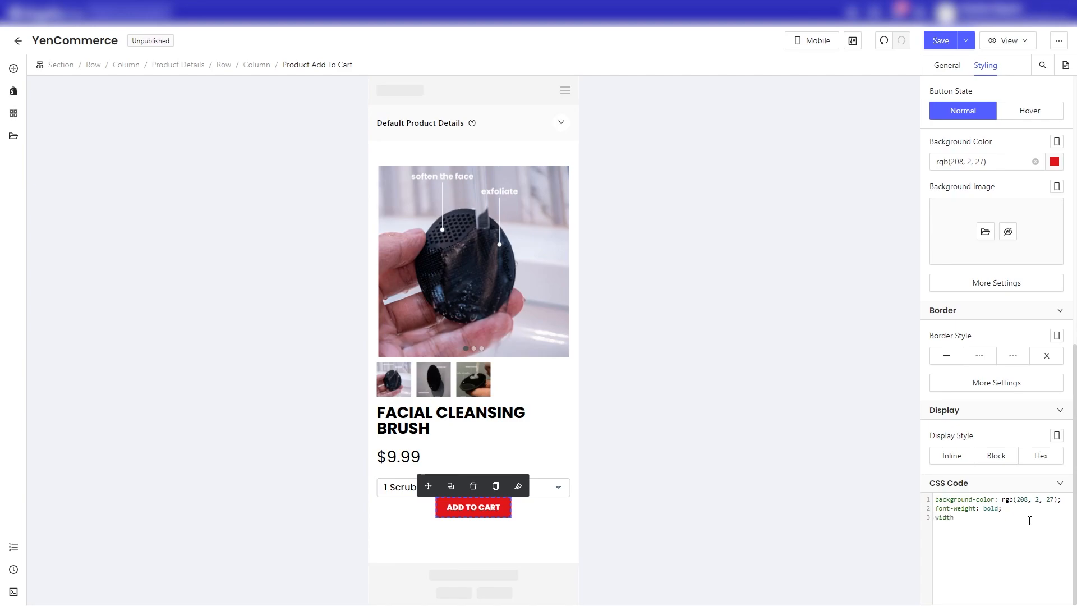
text(;)
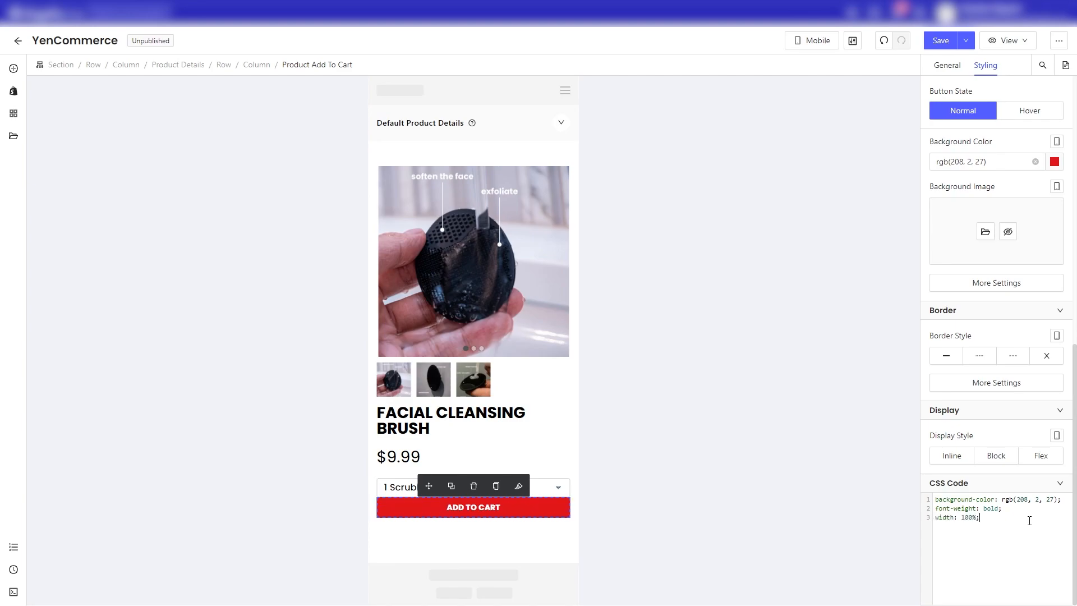
click(507, 389)
click(548, 511)
Inspect the Add To Cart button's CSS in the all-devices layout and return to the mobile layout.
click(823, 41)
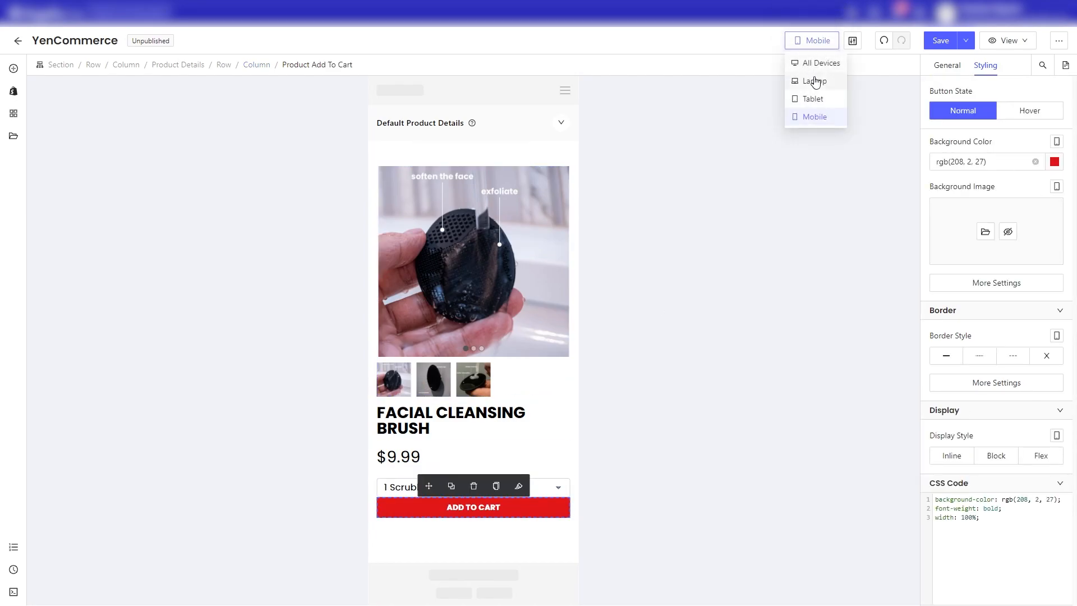
click(816, 70)
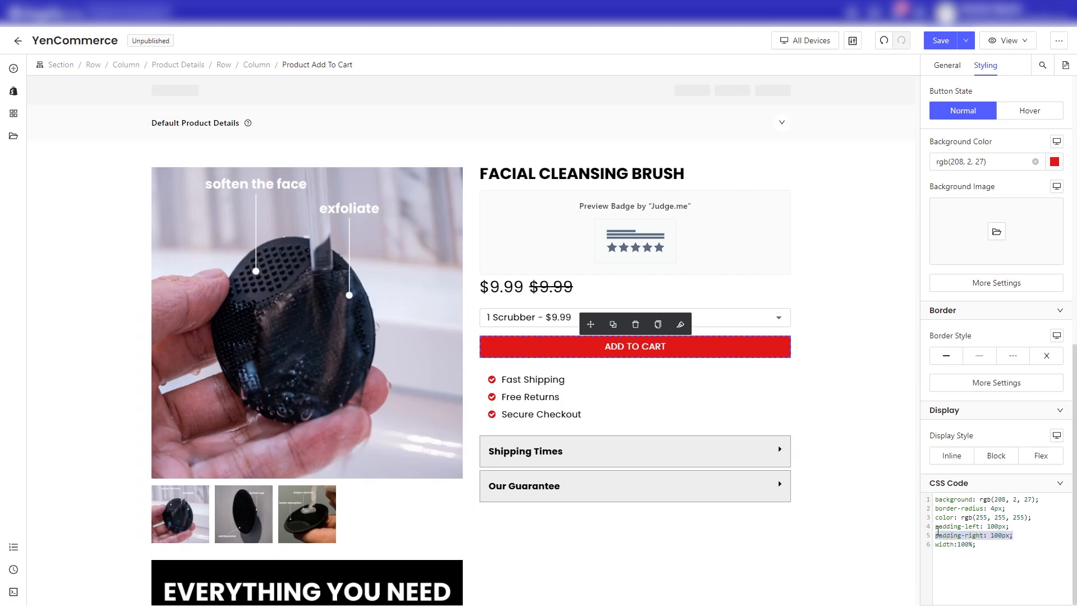
click(871, 405)
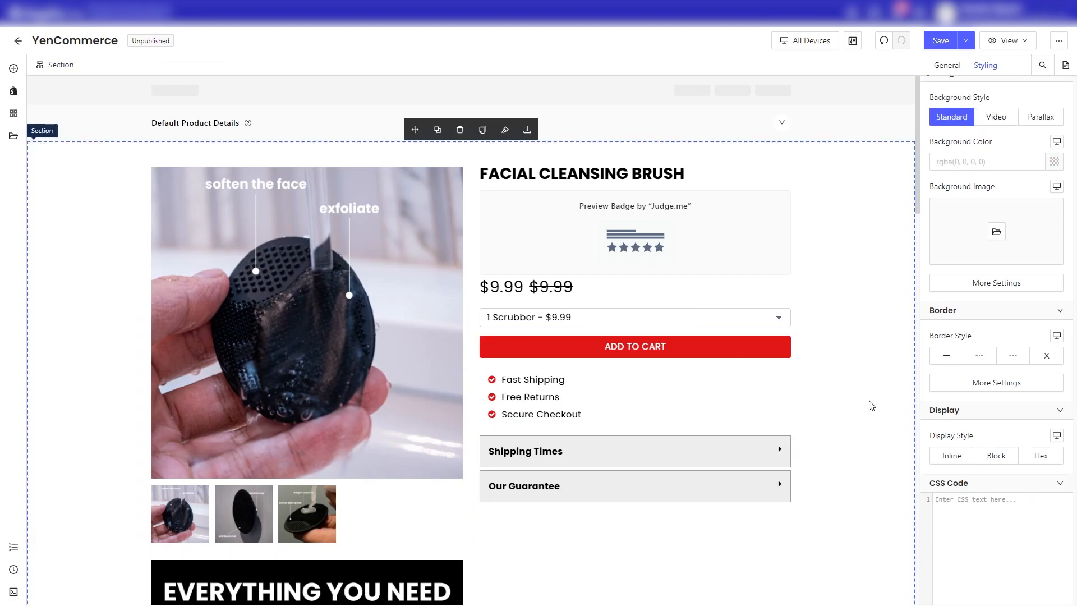
scroll(868, 397, down, 3)
scroll(864, 391, up, 3)
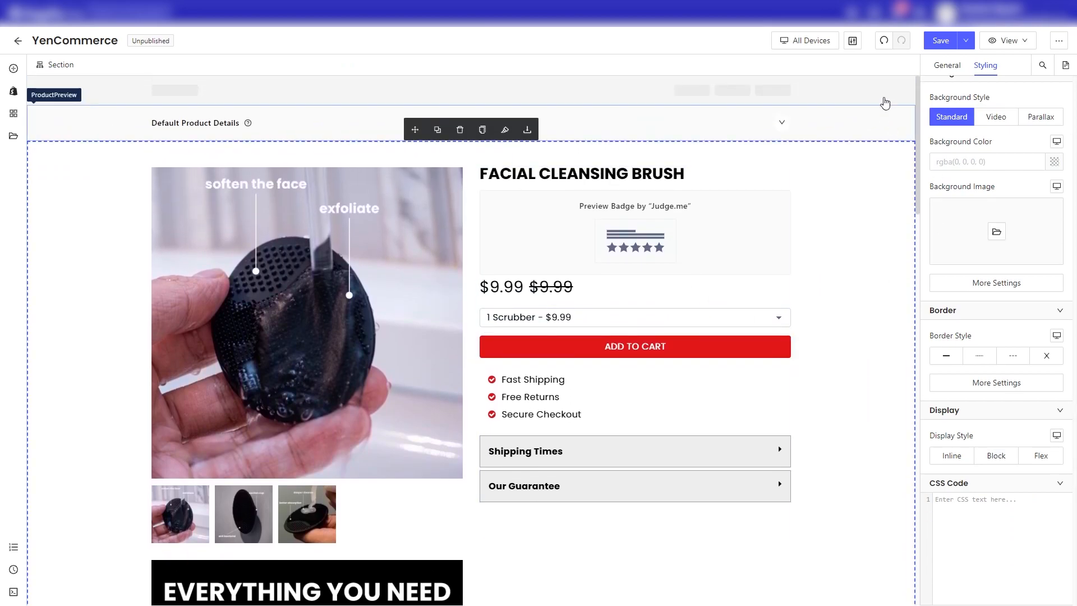
click(810, 40)
click(808, 117)
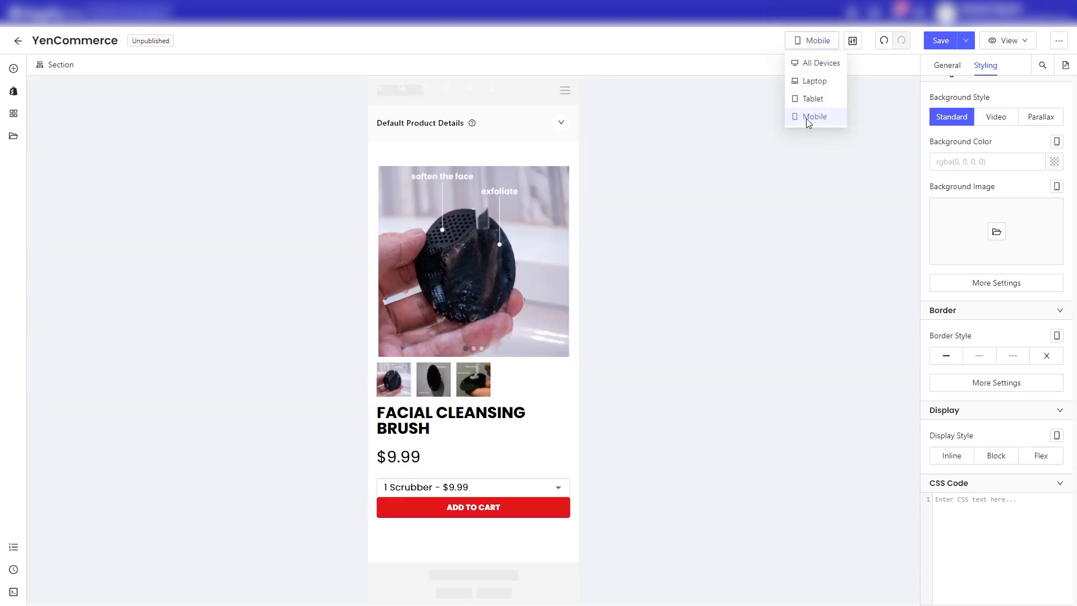
Check the device visibility settings of the row holding the mobile product details.
click(526, 157)
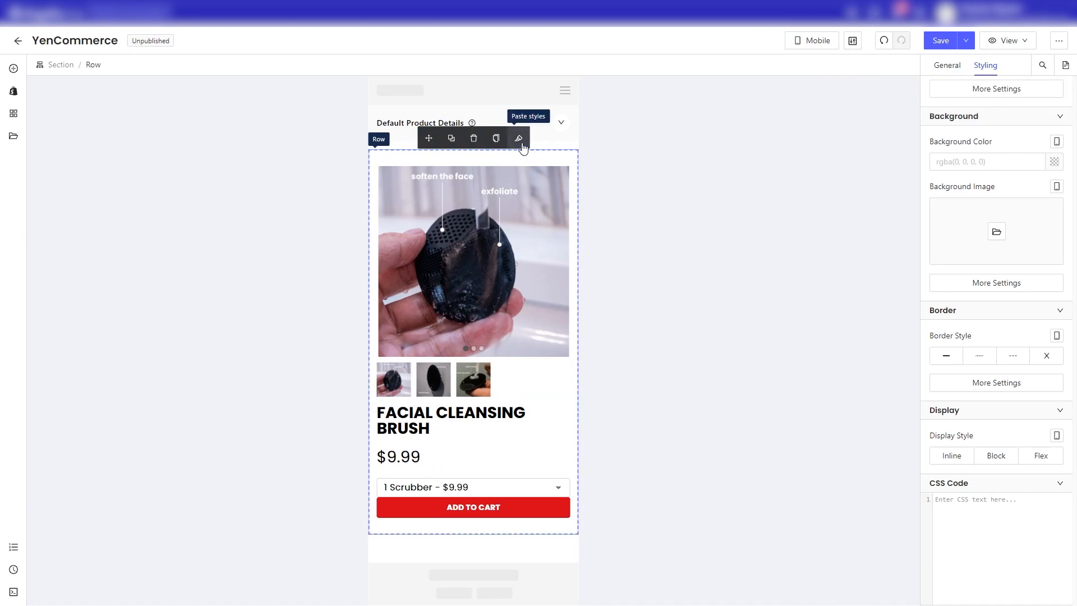
scroll(982, 291, up, 3)
click(946, 65)
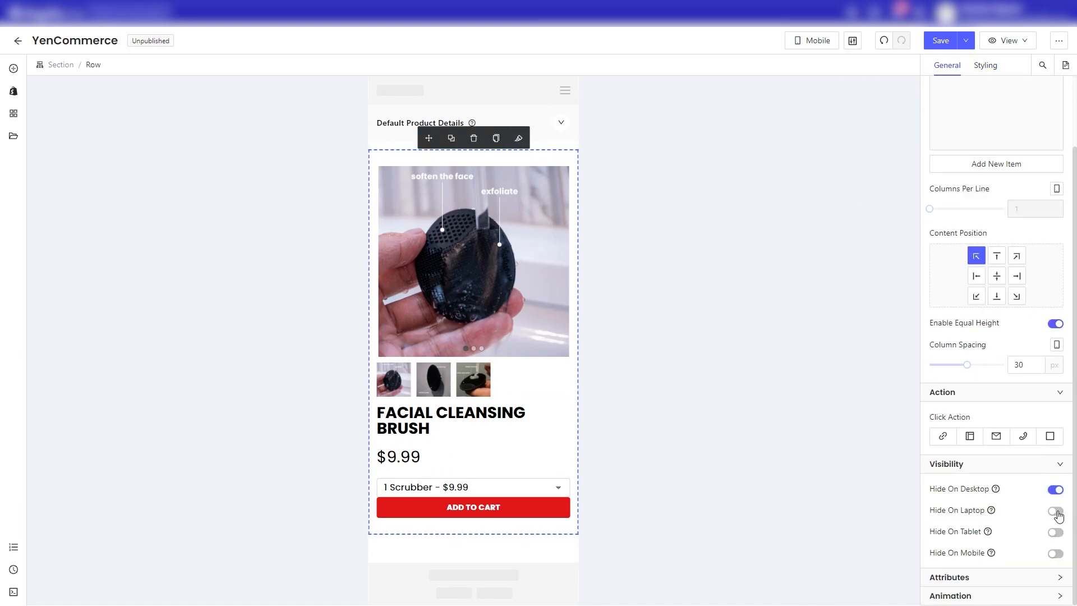
Set the mobile Add To Cart button's top margin to 10 px, increase its vertical padding, and save the page.
click(561, 508)
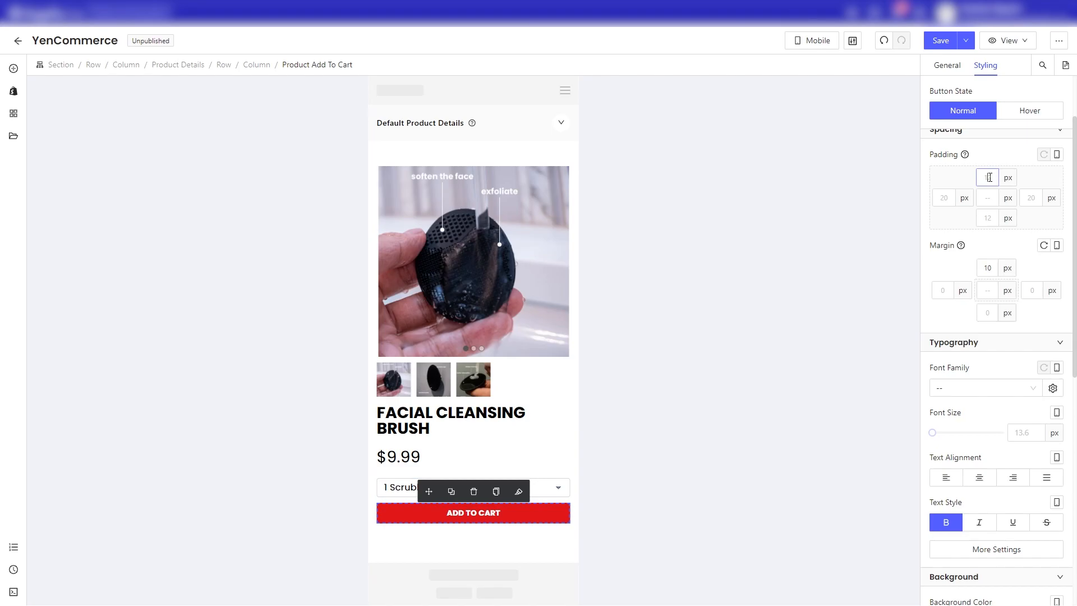
click(544, 452)
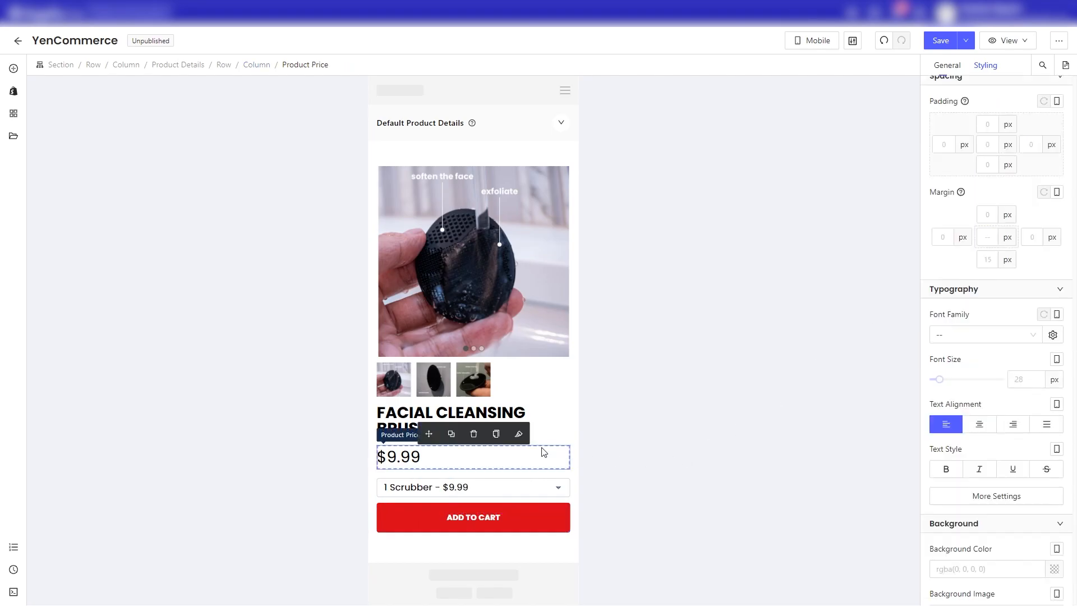
click(537, 546)
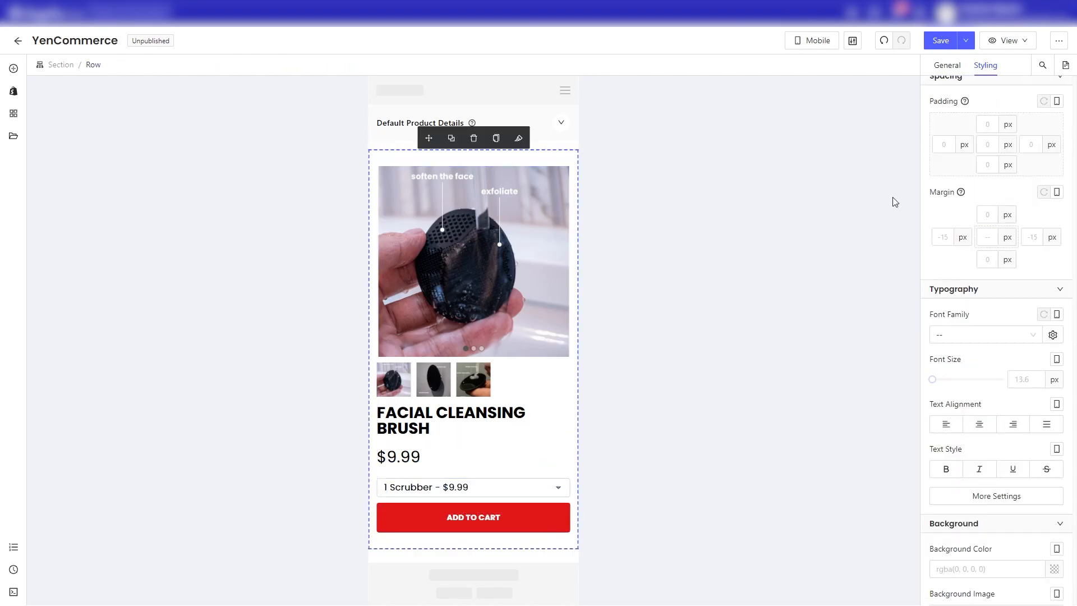
click(938, 41)
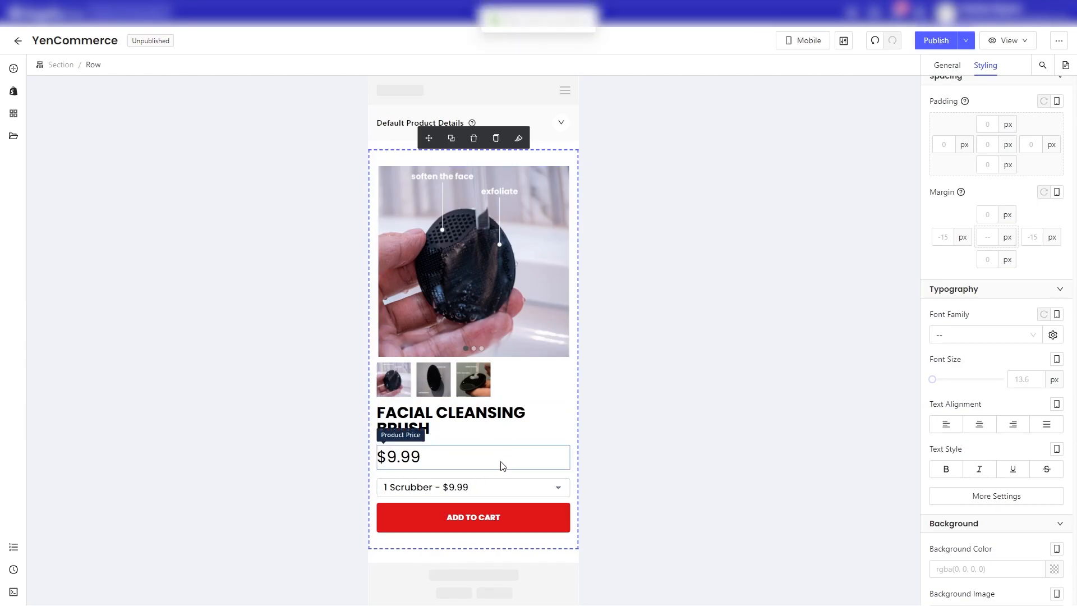
Set the display style of the mobile product price to Inline.
click(498, 466)
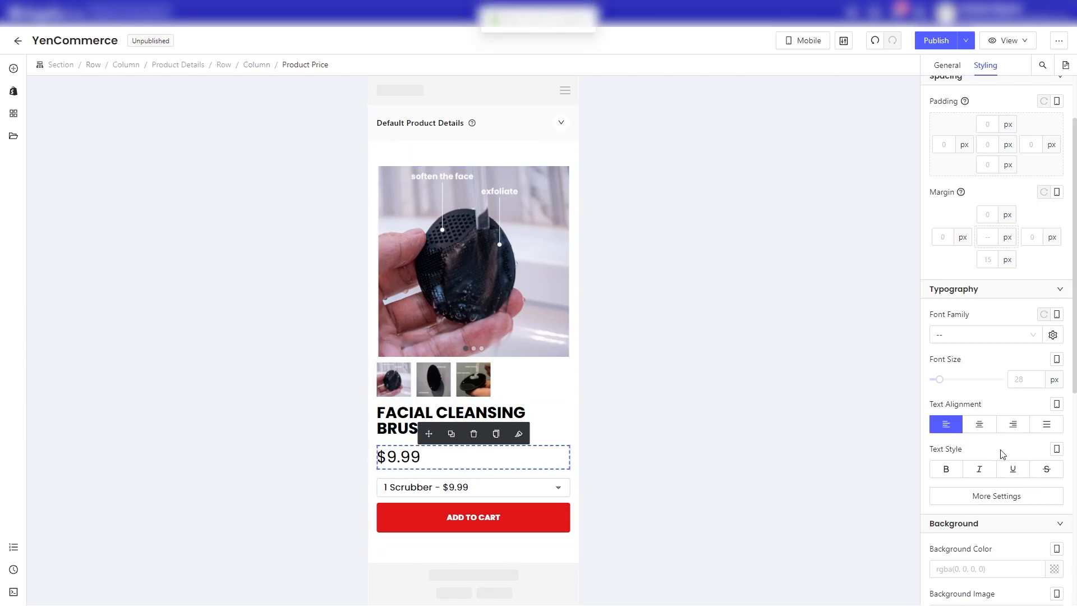
scroll(993, 470, down, 7)
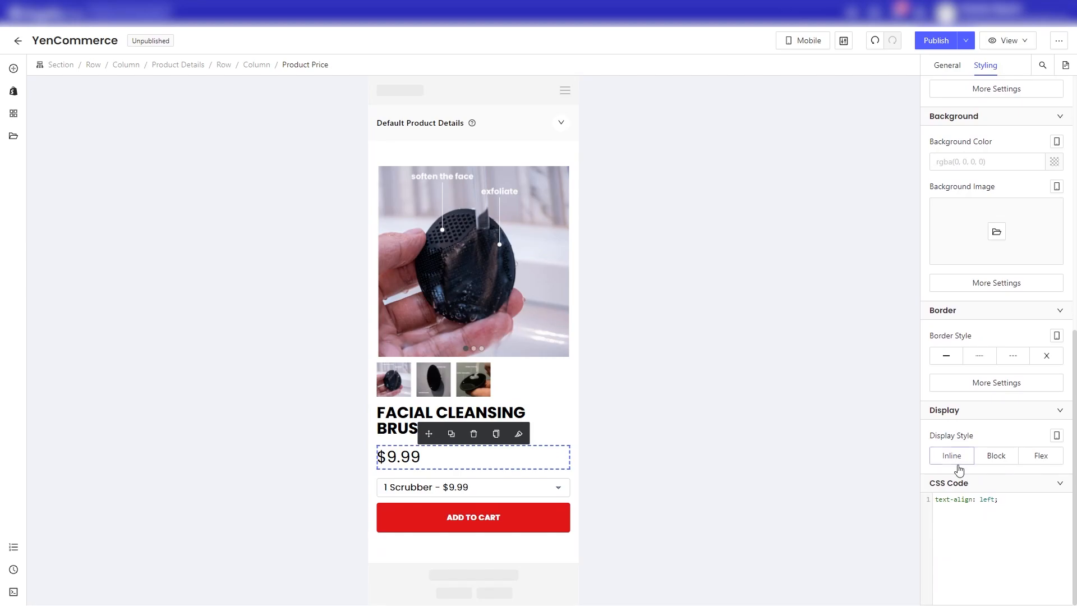
click(956, 460)
scroll(954, 310, up, 10)
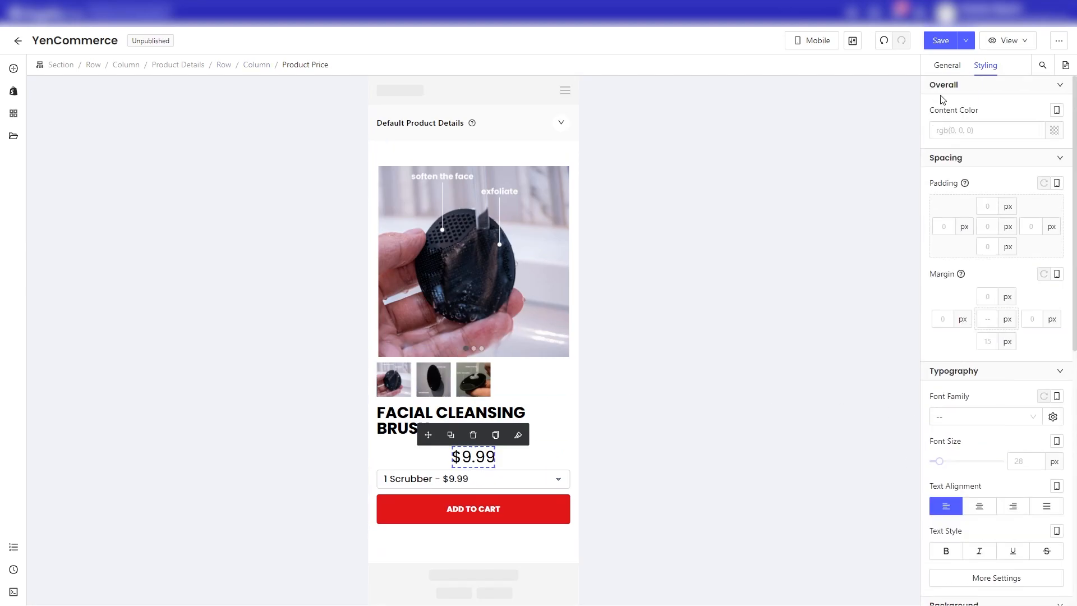
click(945, 67)
click(989, 68)
Left-align the text of the column that contains the mobile product details.
click(551, 443)
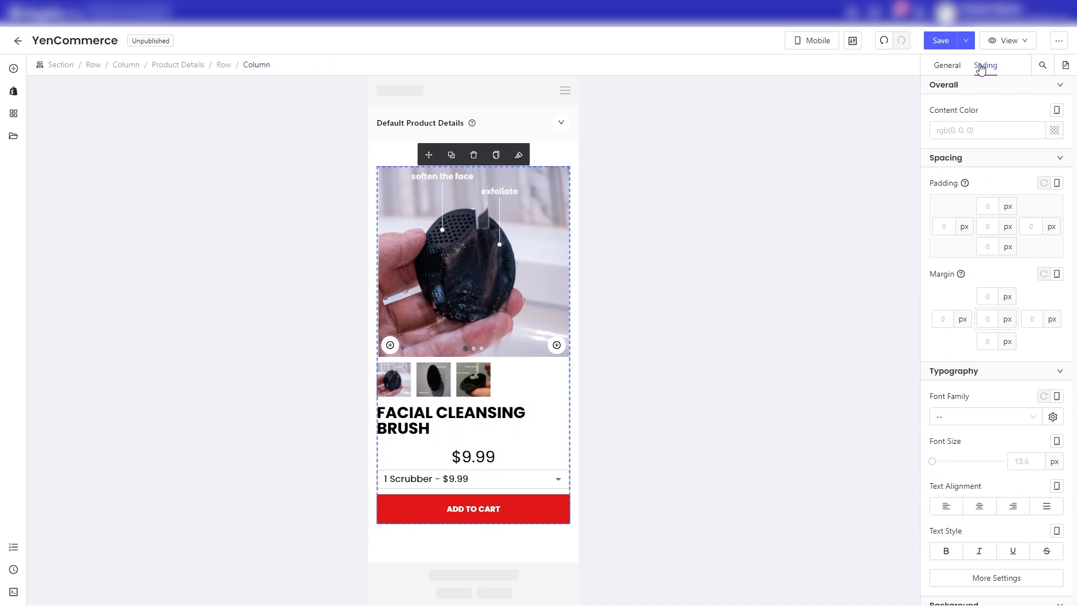
click(947, 66)
click(986, 66)
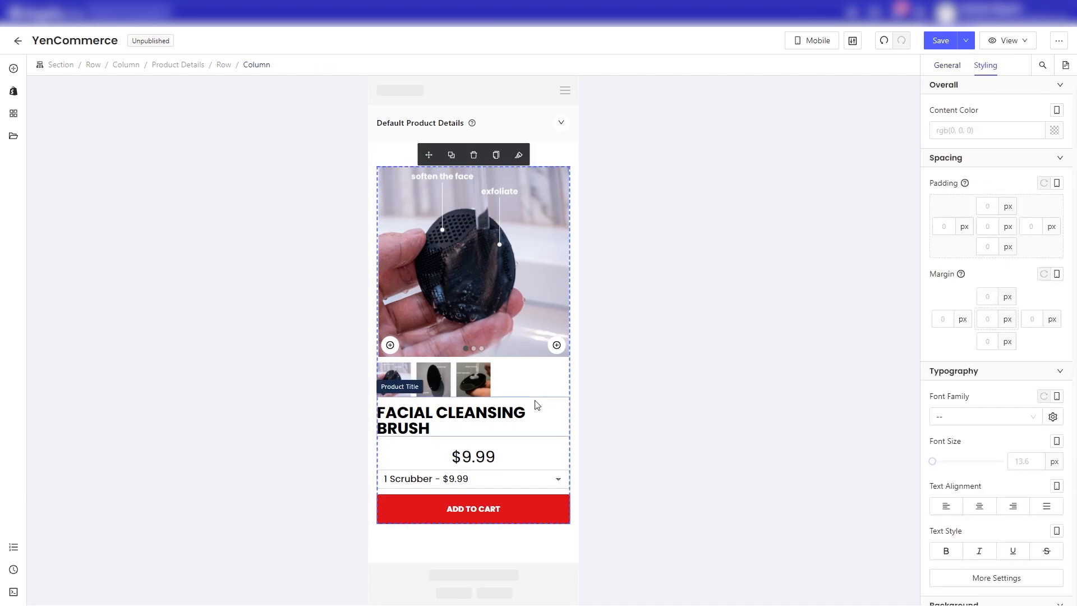
click(946, 505)
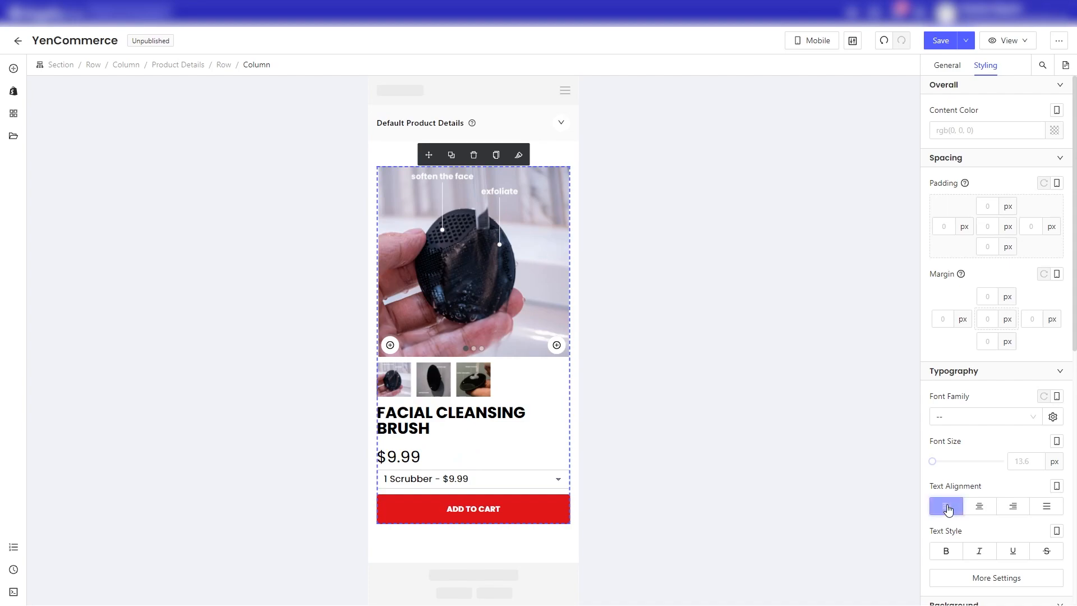
click(397, 457)
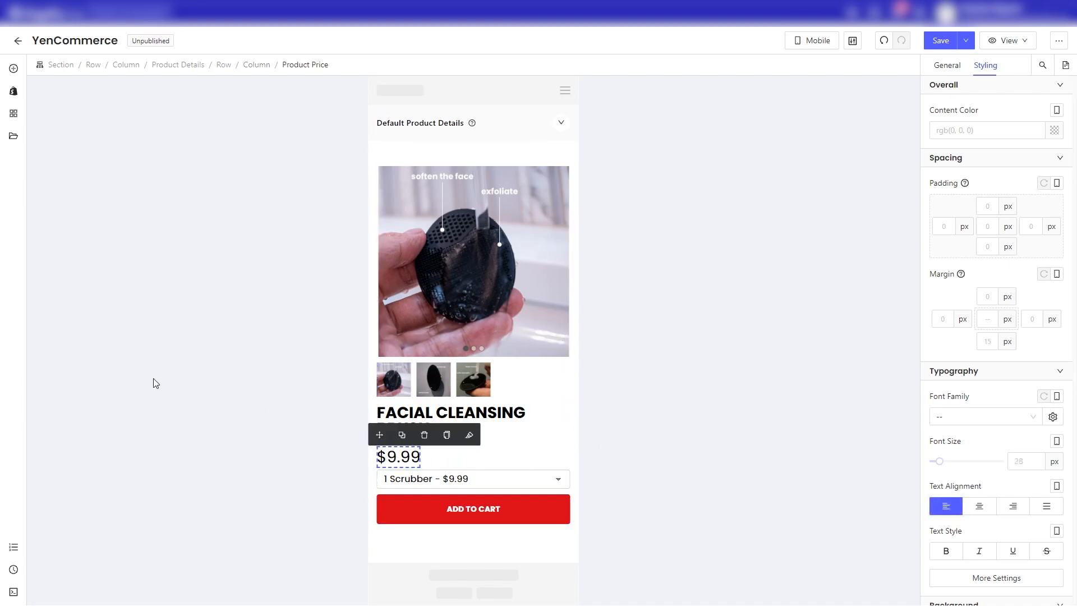
Set the top margin of the mobile product variant selector to 10 px.
click(482, 480)
click(554, 461)
click(498, 487)
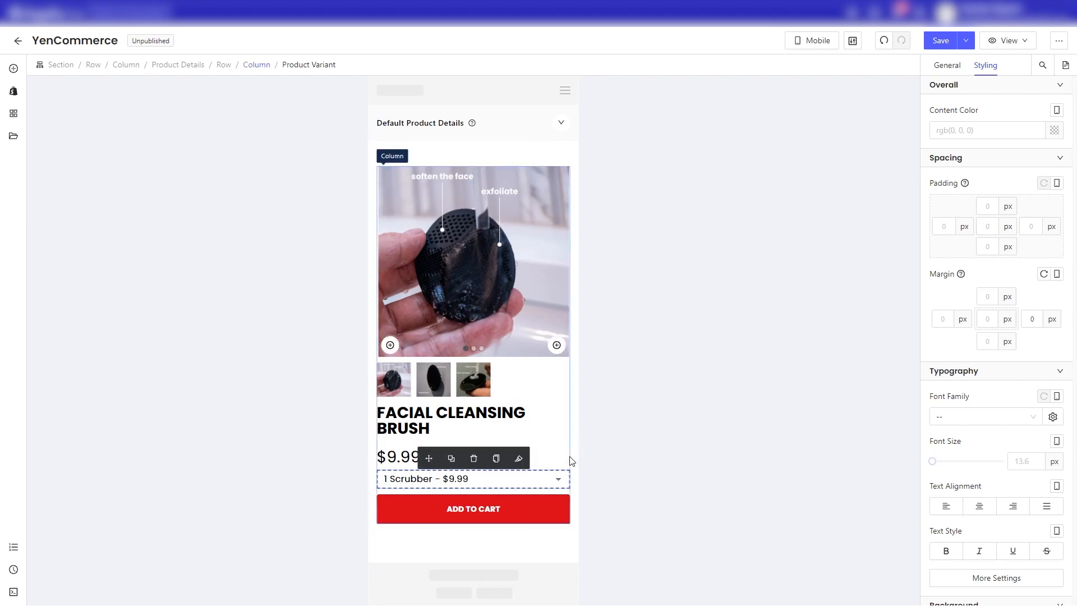
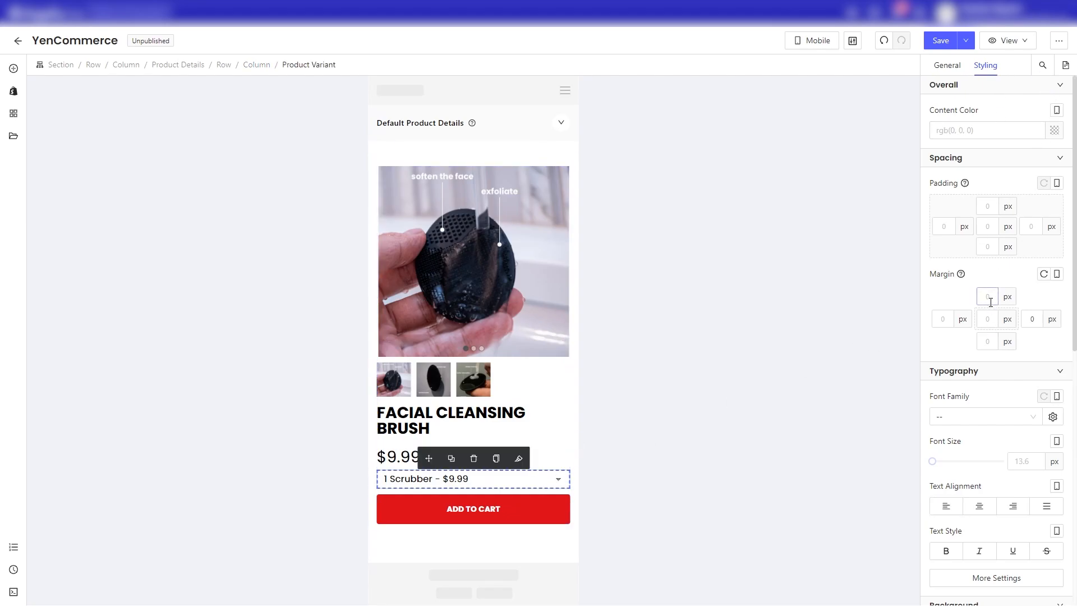
text(10)
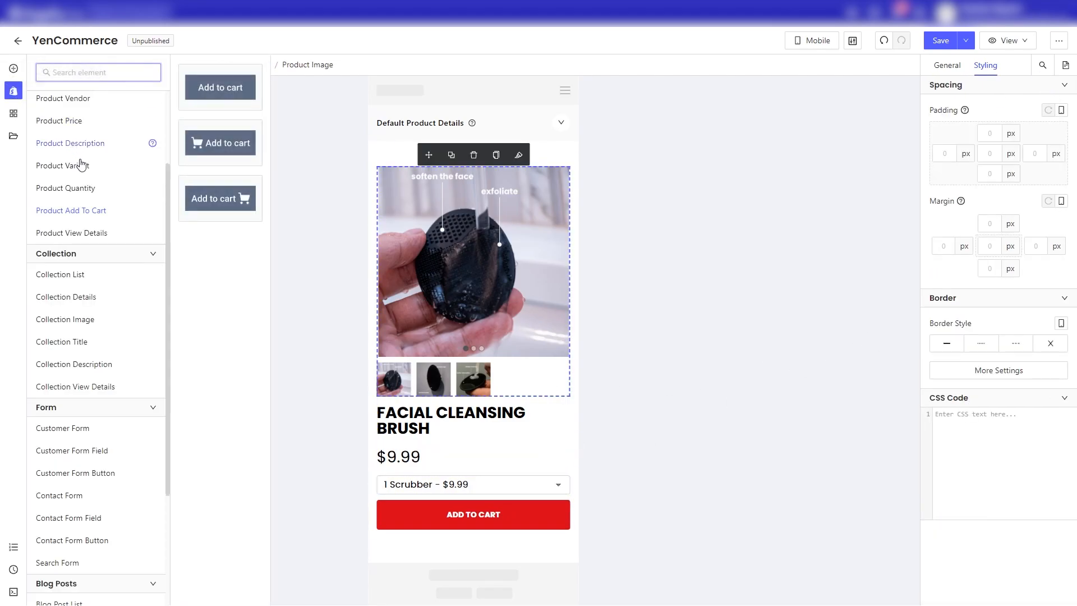
Add a Product Compare at Price element with Inline display and place it beside the mobile product price.
mouse_move(71, 128)
drag(229, 142, 429, 463)
click(464, 536)
drag(429, 518, 432, 460)
scroll(954, 539, down, 8)
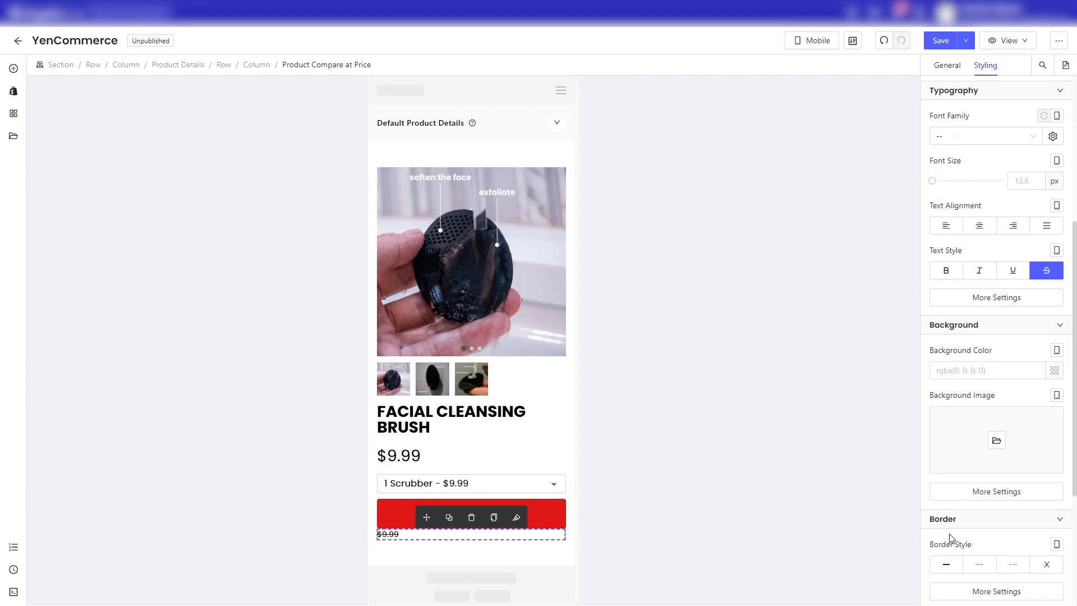
click(952, 455)
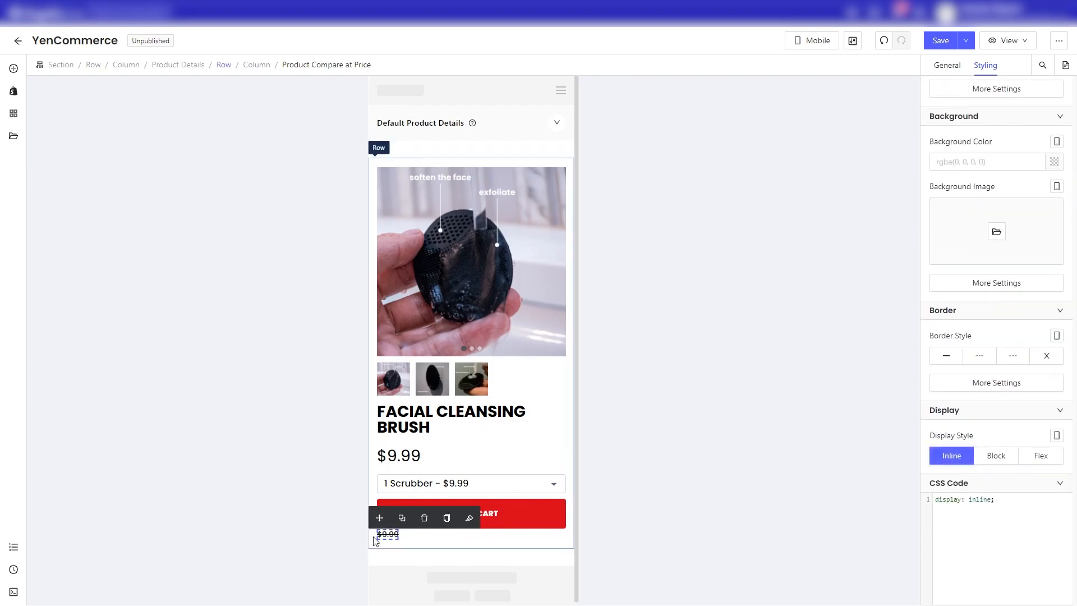
click(408, 464)
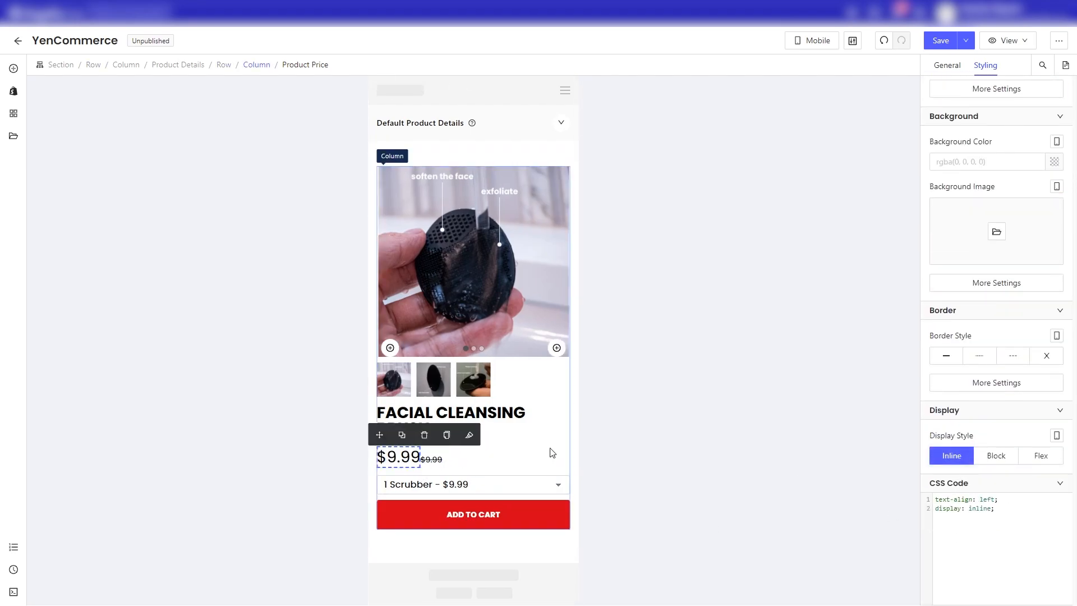
Set the mobile compare-at price's font size to 28 px and its left padding to 10 px.
click(431, 459)
text(28)
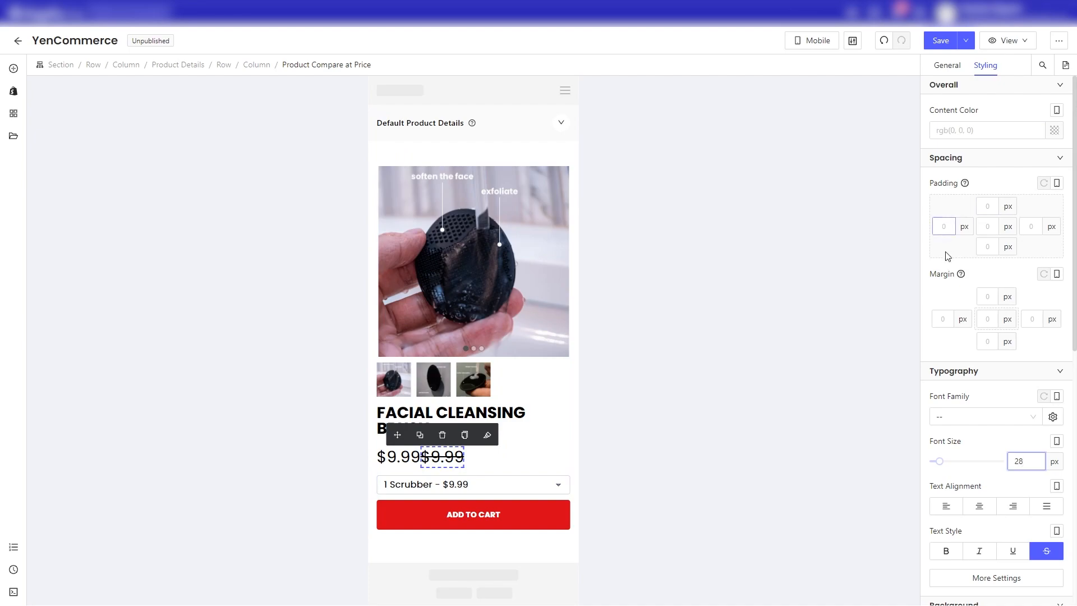
text(10)
click(534, 464)
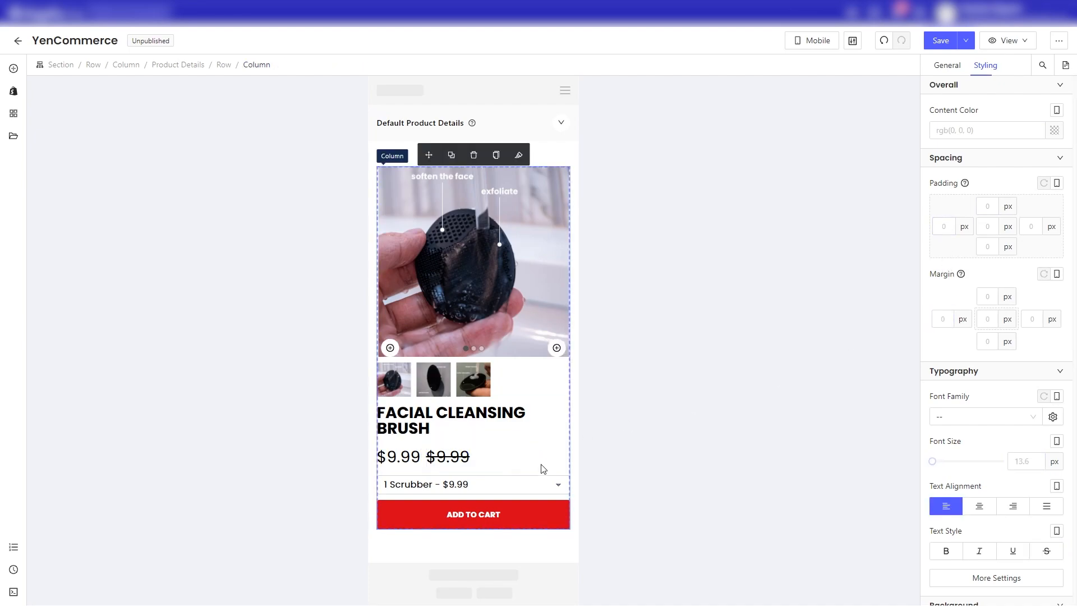
Switch to the All Devices view, duplicate the Fast Shipping benefits list, and move the copy above the product details.
click(533, 388)
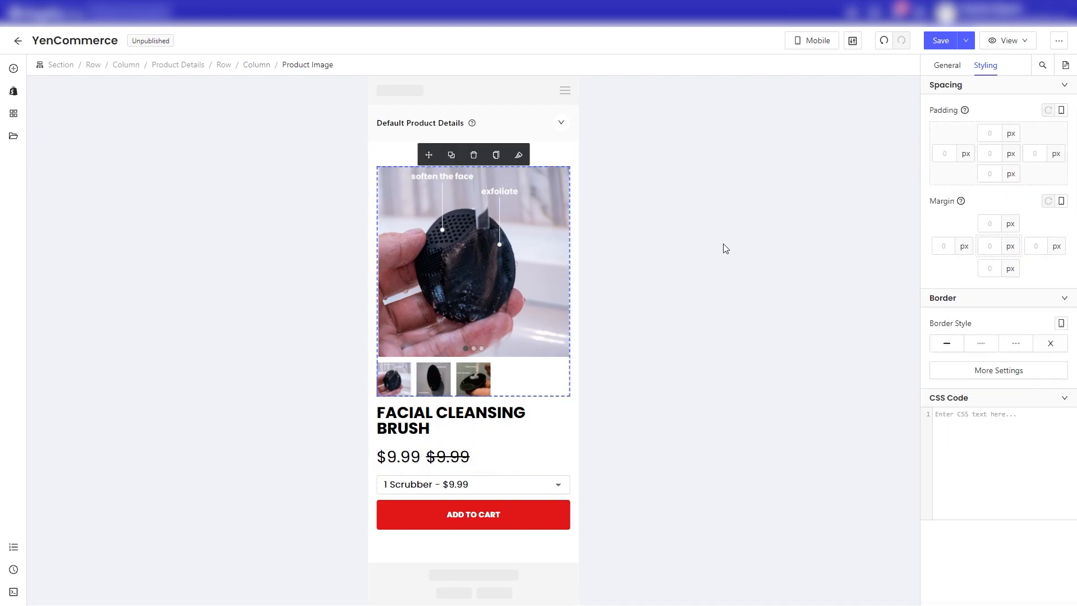
click(829, 44)
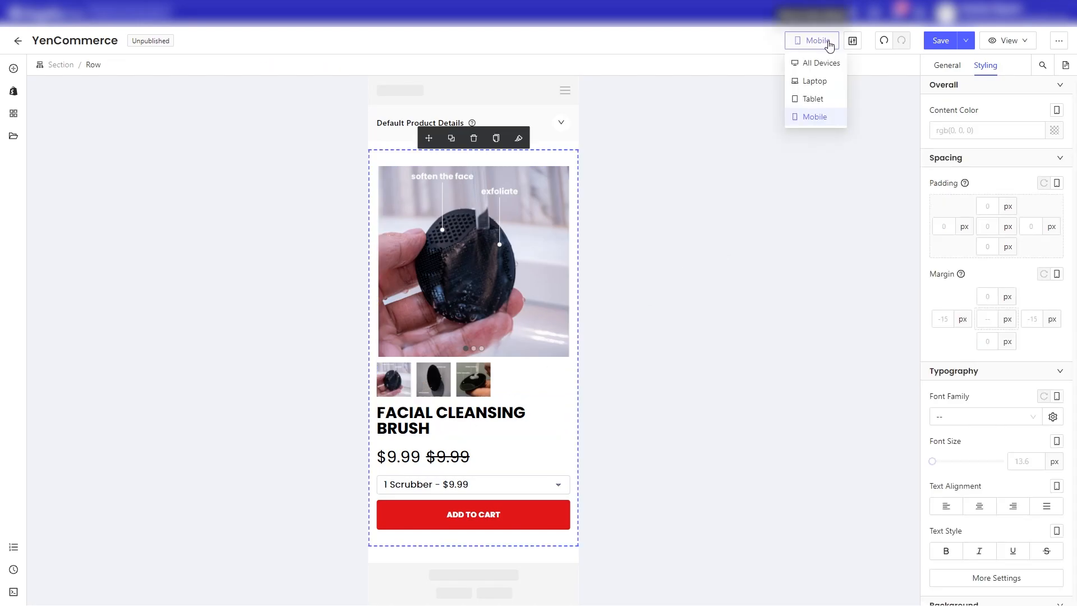
click(820, 72)
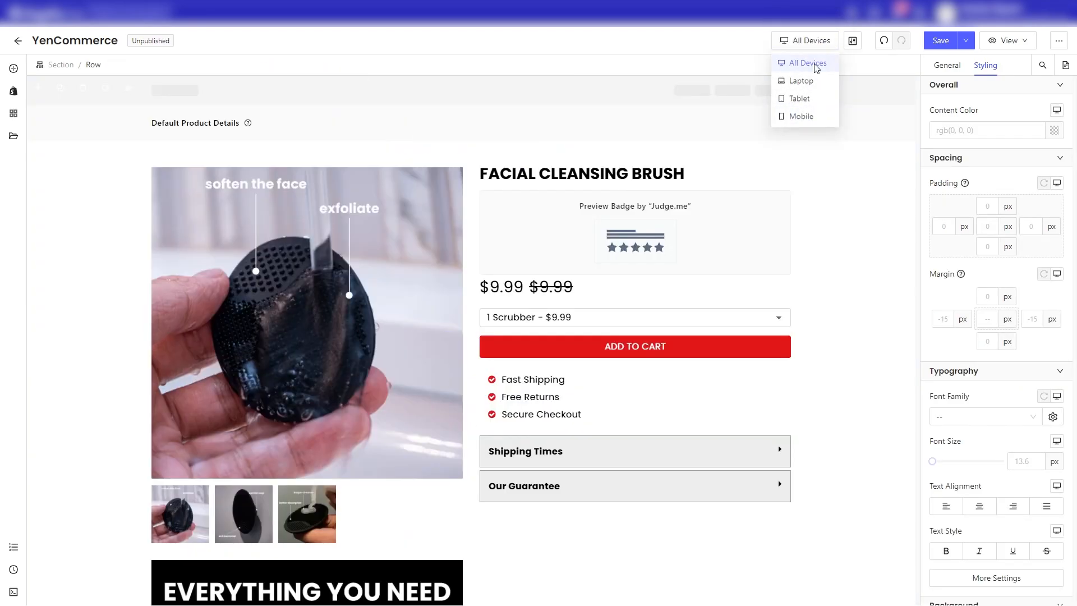
click(584, 374)
click(613, 355)
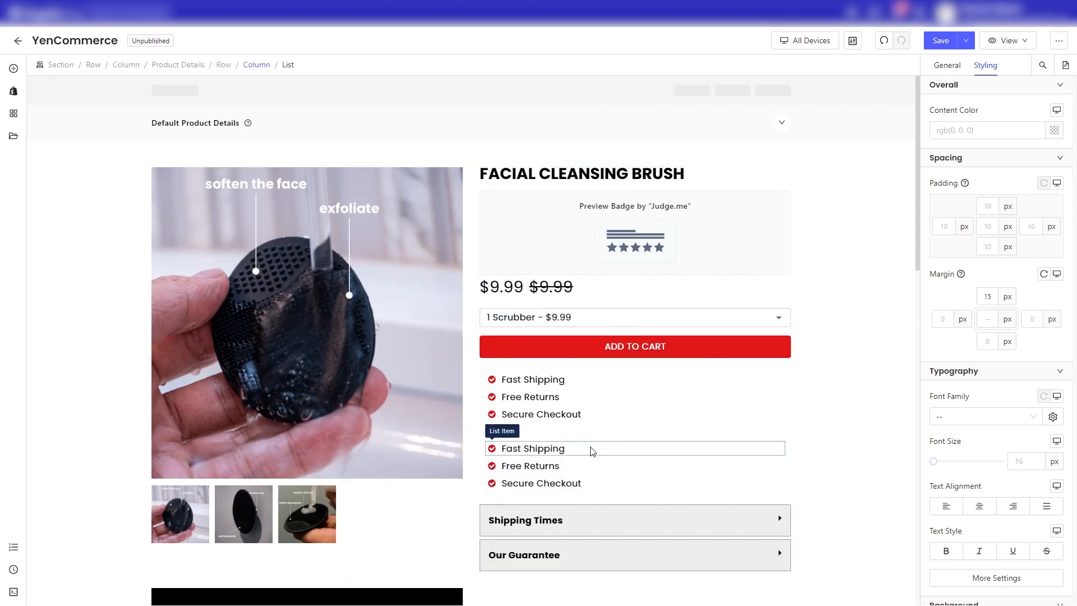
drag(591, 424, 409, 144)
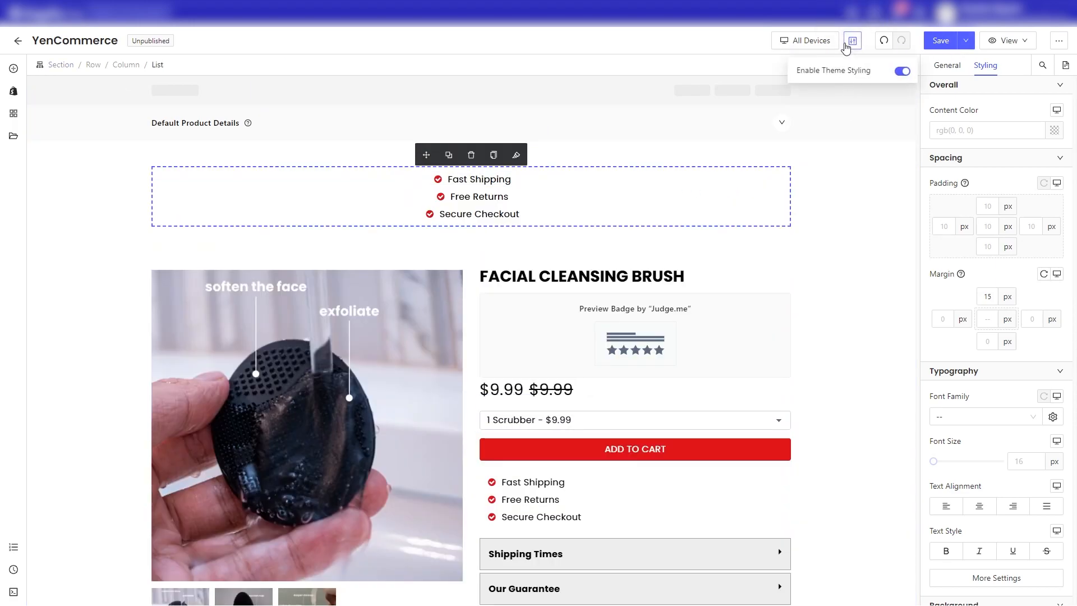
In the Mobile view, move the copied benefits list into the mobile product details, directly below the Add to Cart button.
click(826, 44)
click(801, 117)
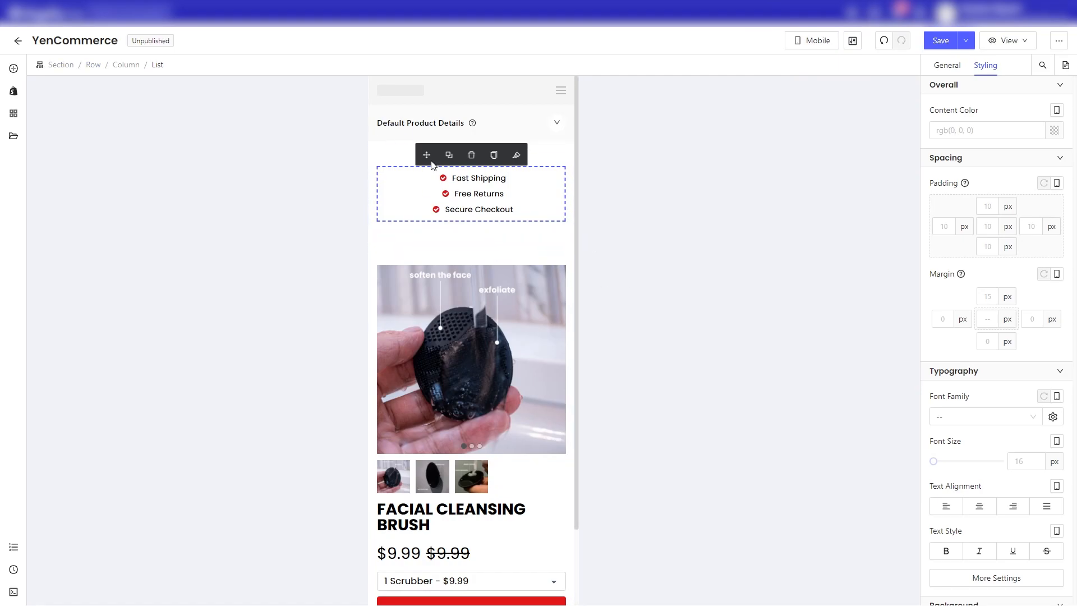
drag(427, 163, 456, 474)
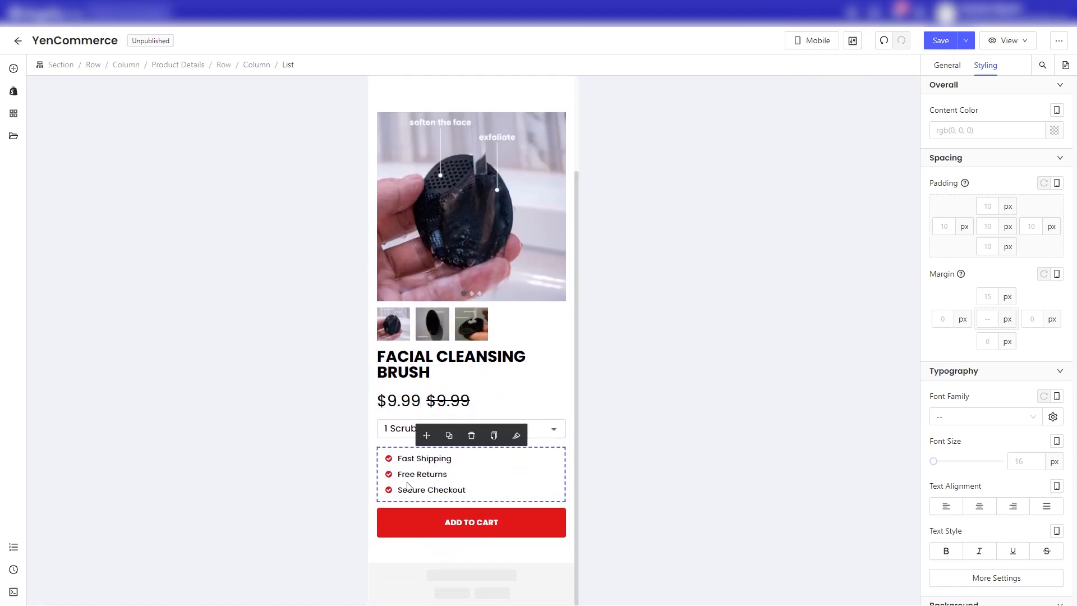
click(491, 544)
click(507, 453)
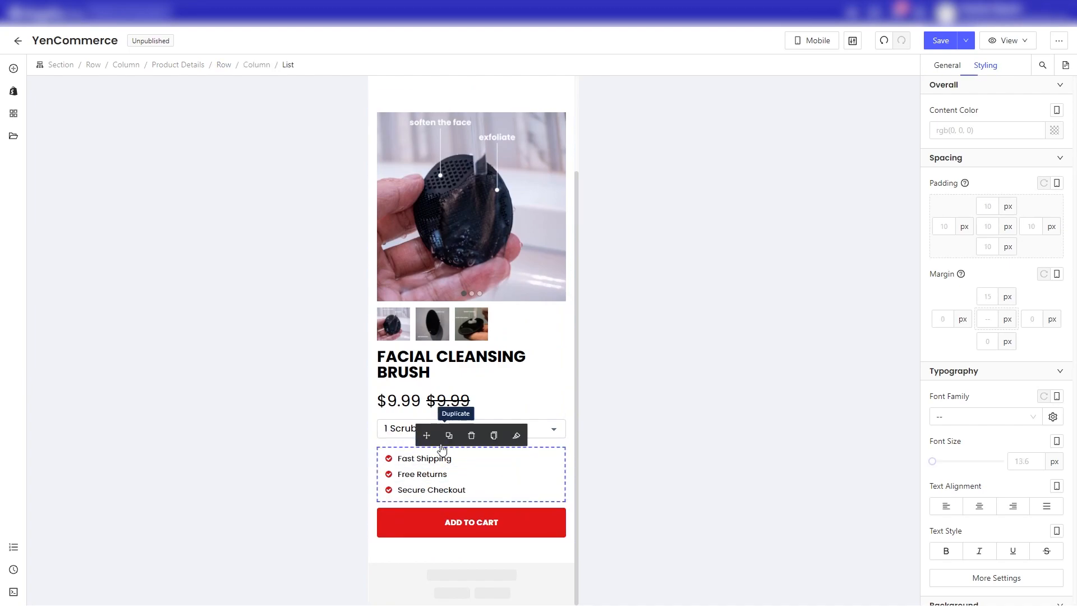
drag(426, 435, 437, 537)
click(563, 481)
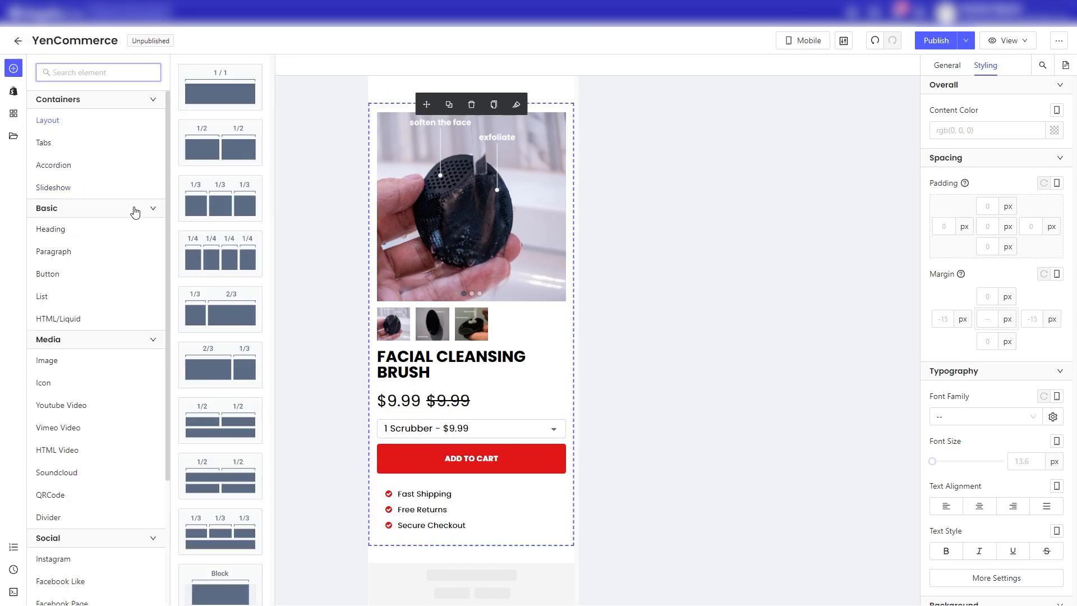
Insert a layout row below the mobile benefits list.
scroll(136, 212, down, 3)
scroll(133, 272, up, 5)
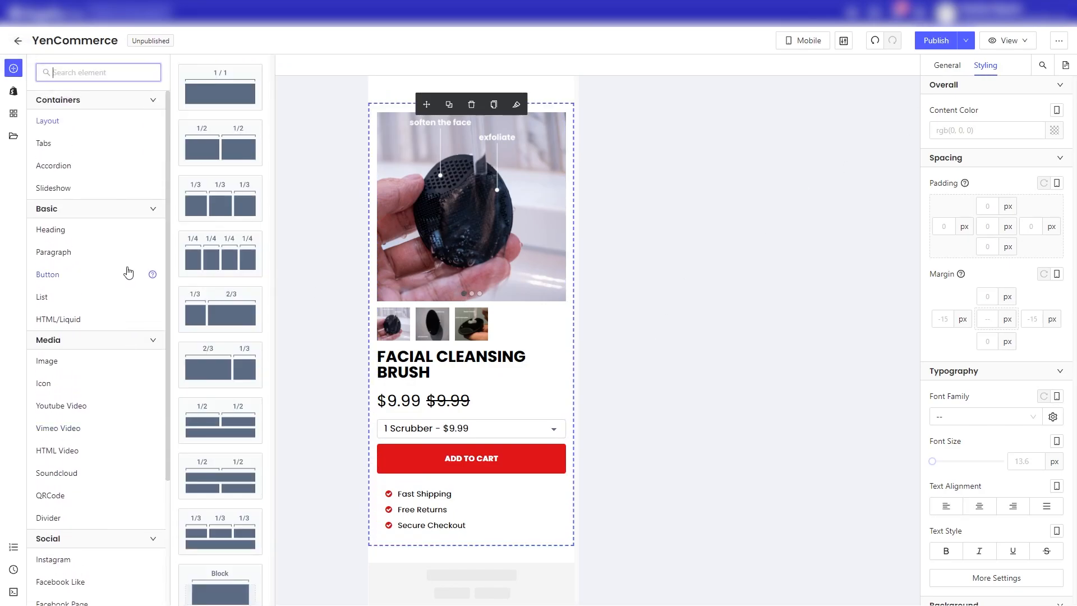
drag(129, 271, 437, 545)
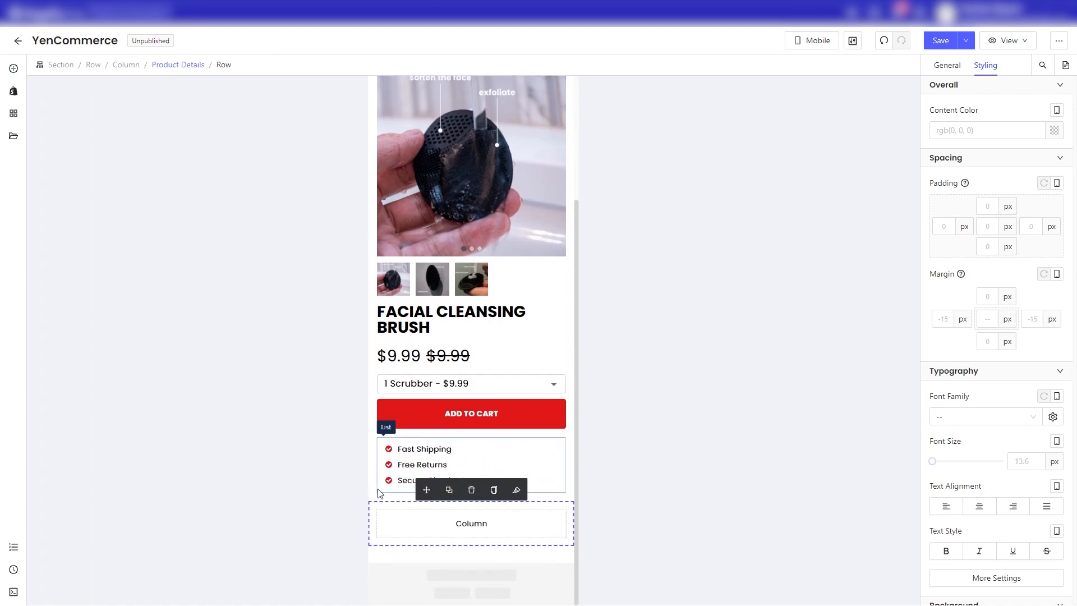
Add a second column to the new mobile row and hide the row on desktop and laptop.
scroll(376, 494, up, 3)
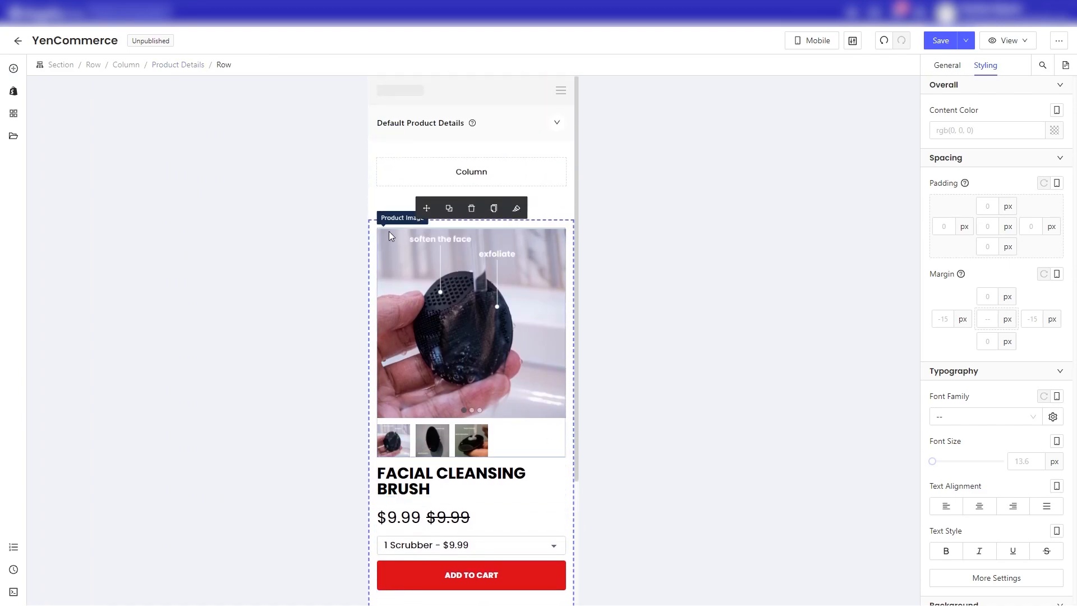
scroll(374, 238, down, 3)
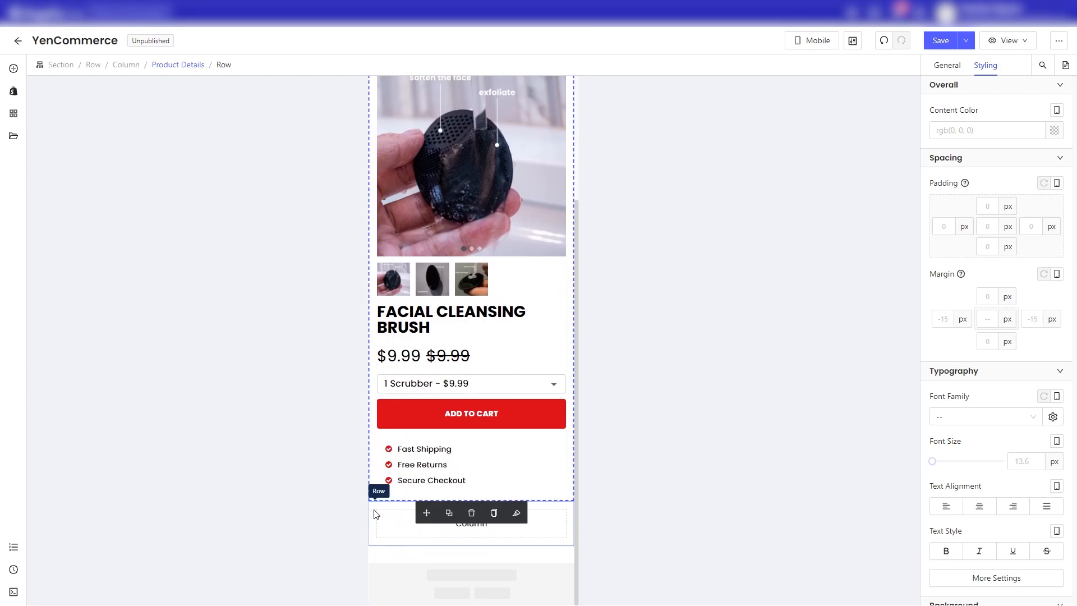
scroll(943, 428, down, 8)
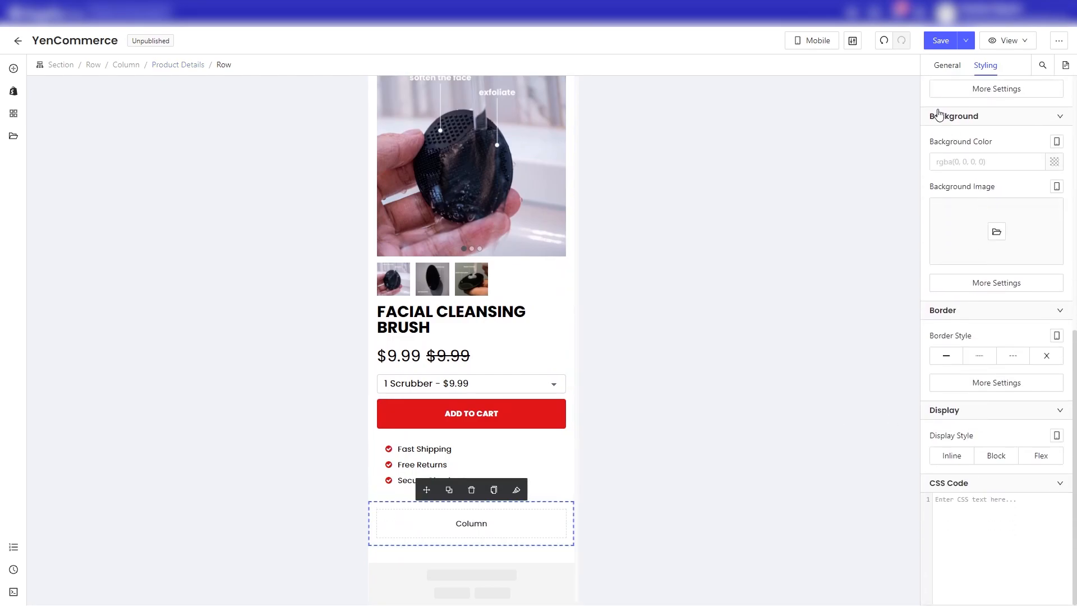
click(947, 66)
scroll(1032, 438, down, 1)
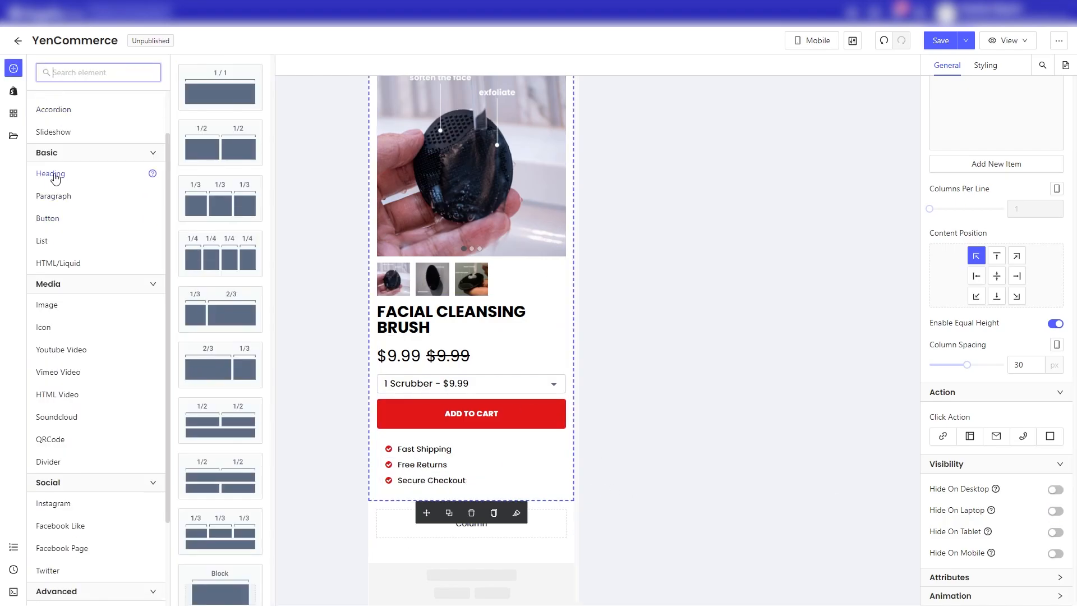
Place a Heading element in the first column of the new mobile row and a Paragraph element beneath it.
drag(55, 178, 385, 520)
scroll(466, 461, down, 1)
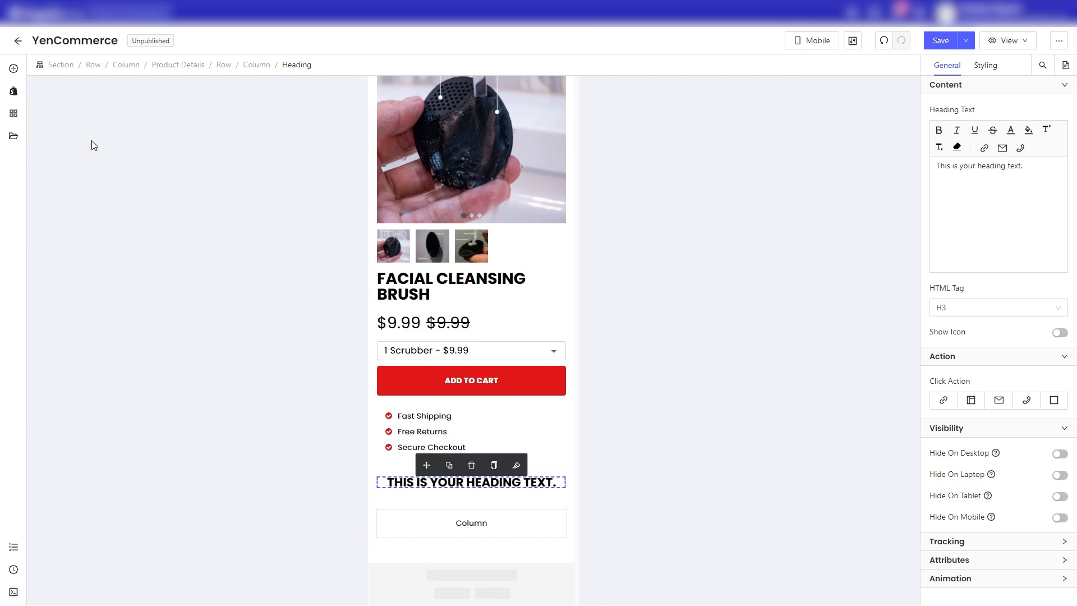
click(13, 68)
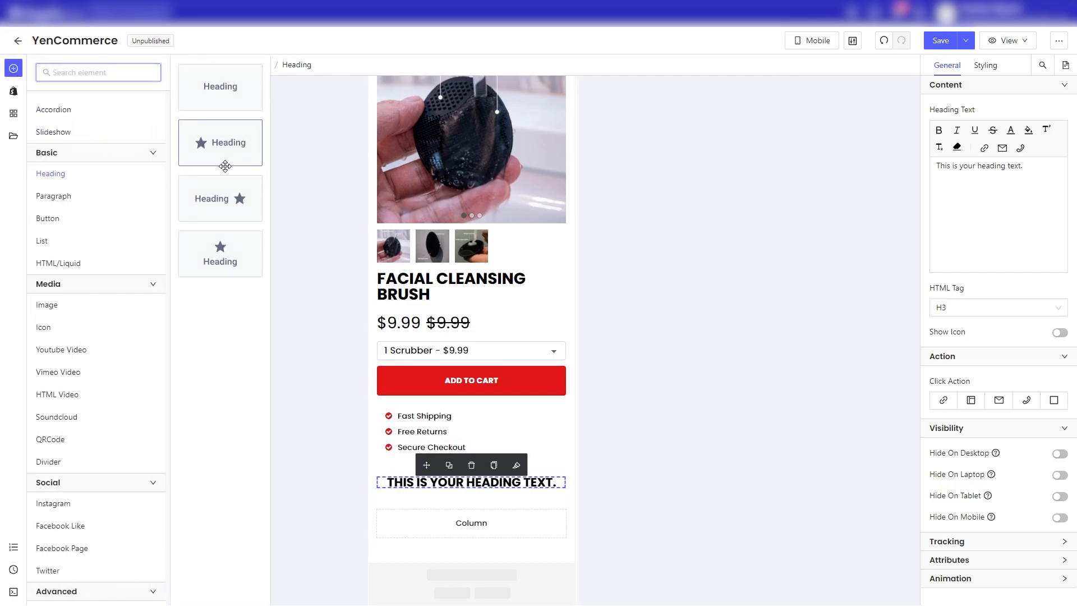
click(71, 196)
drag(204, 92, 421, 500)
click(572, 459)
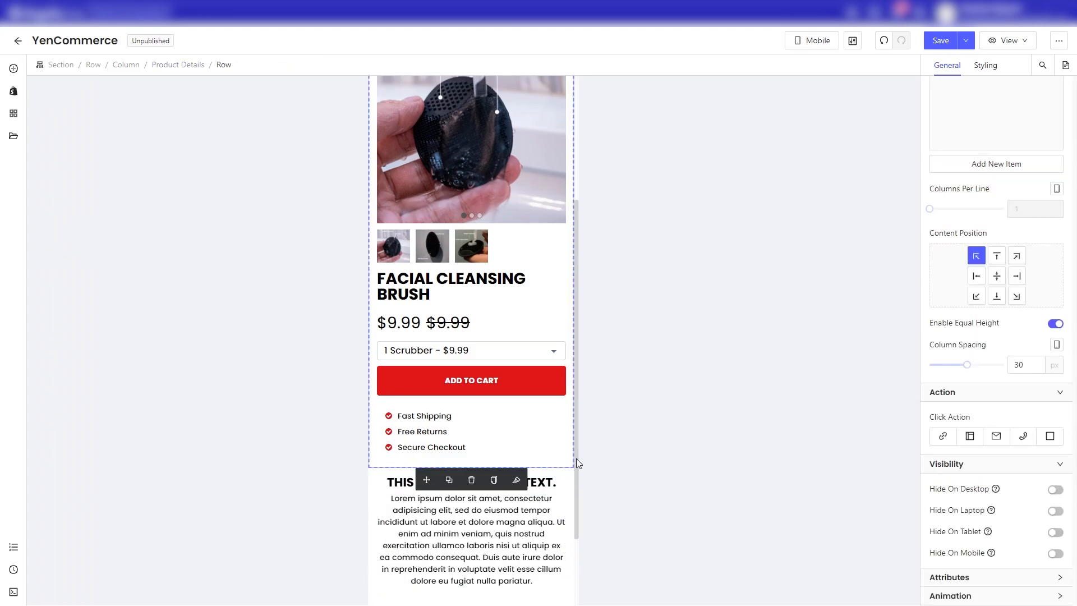
Find the Image element and place it in the empty second column below the mobile paragraph.
scroll(577, 461, down, 2)
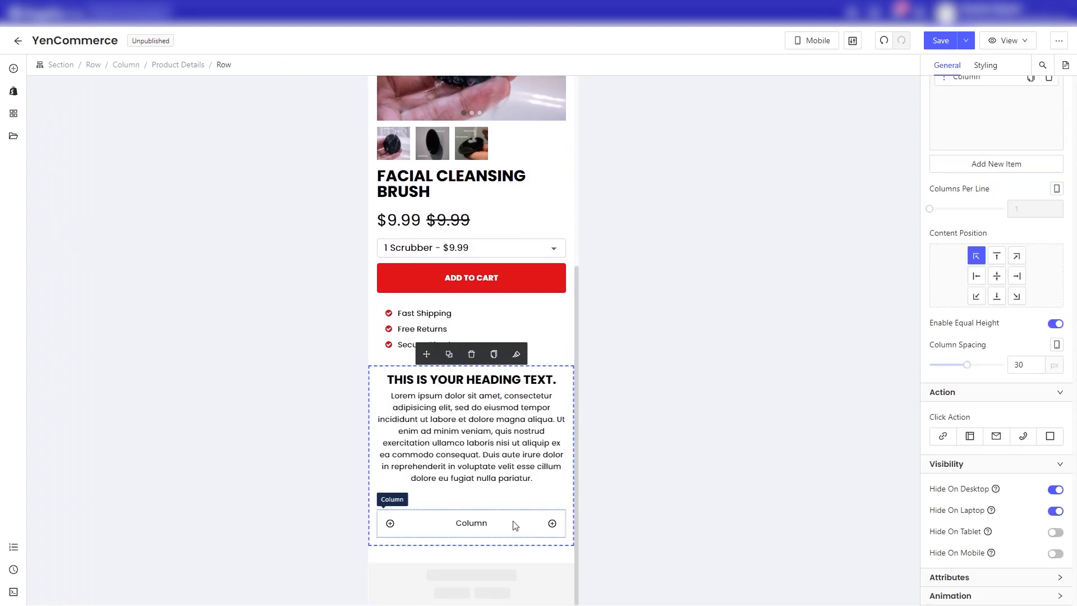
click(494, 527)
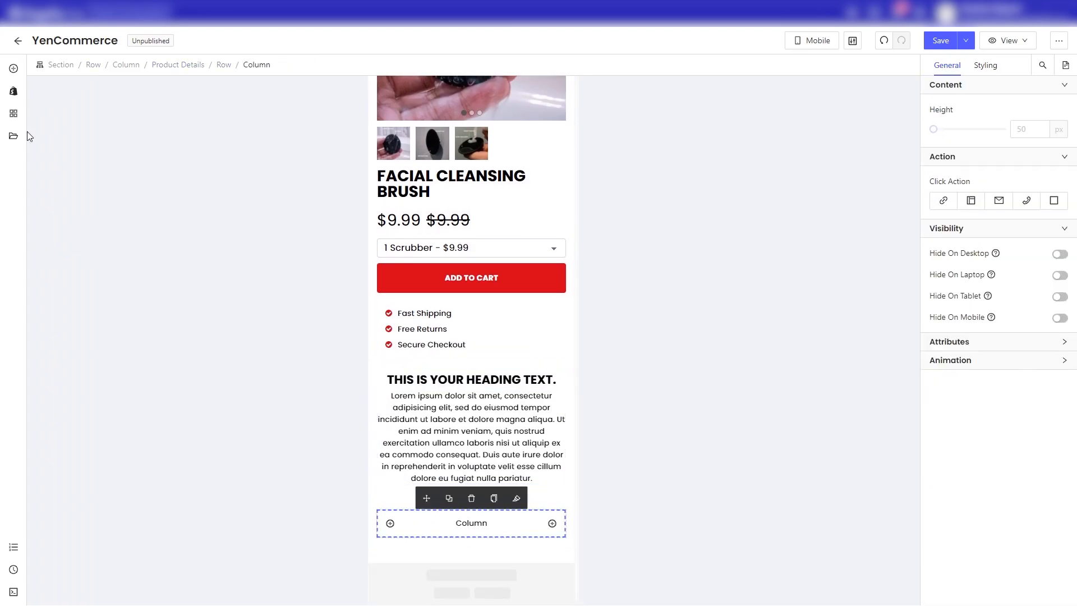
click(13, 68)
text(image)
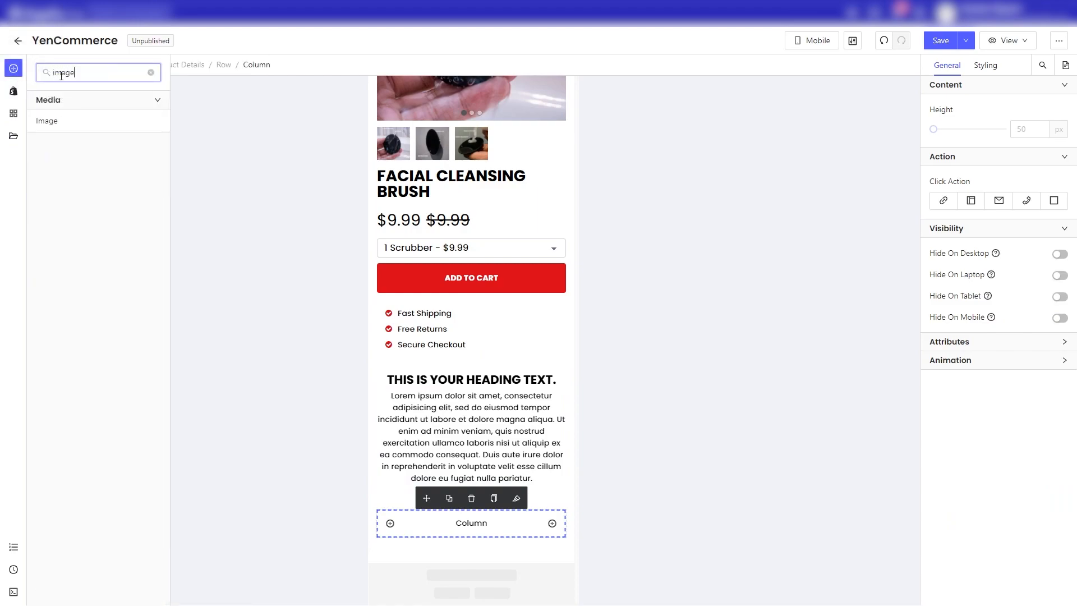
drag(49, 121, 441, 449)
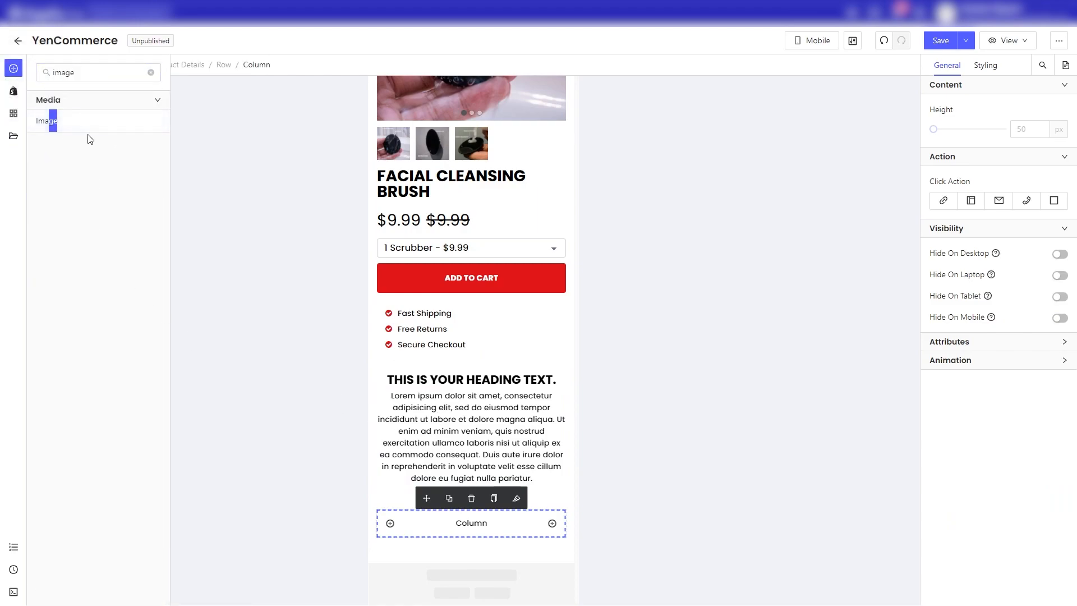
drag(84, 126, 443, 523)
click(467, 513)
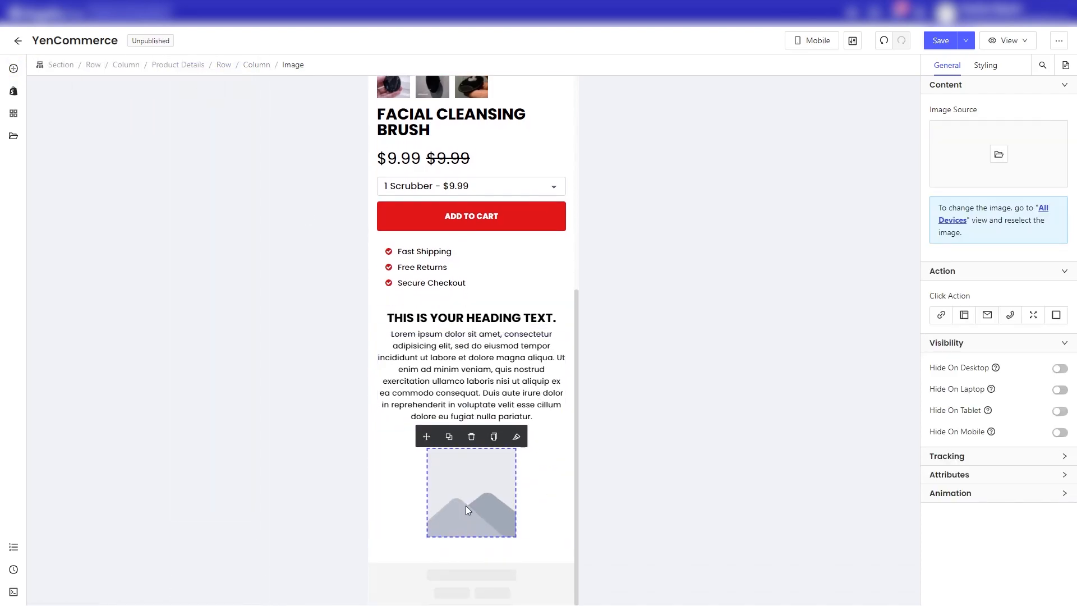
Use the stored picture 23423 as the source of the mobile image.
click(1000, 158)
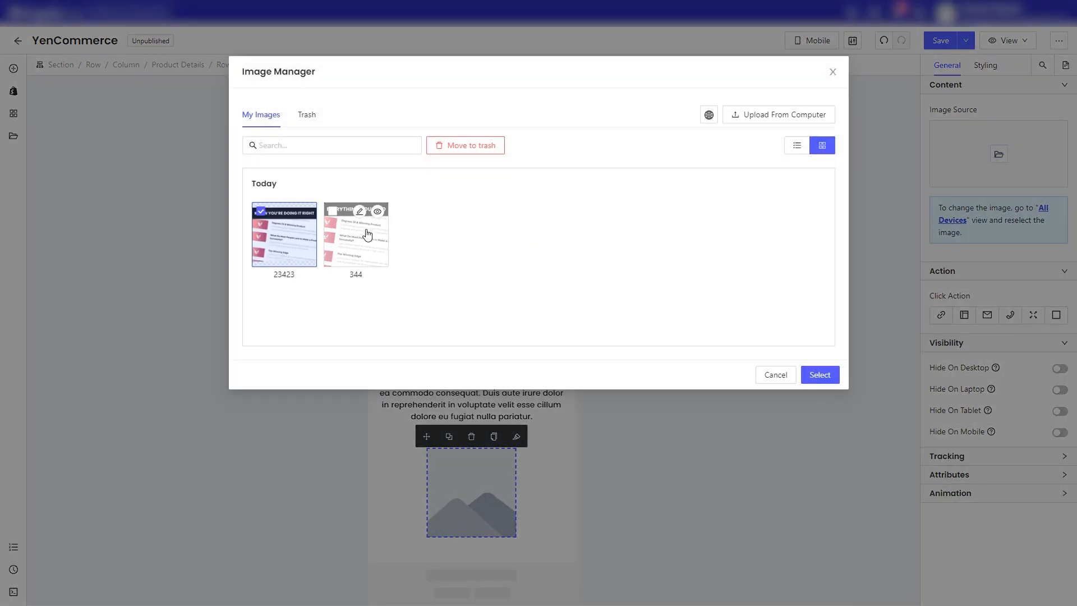
double_click(364, 235)
click(541, 386)
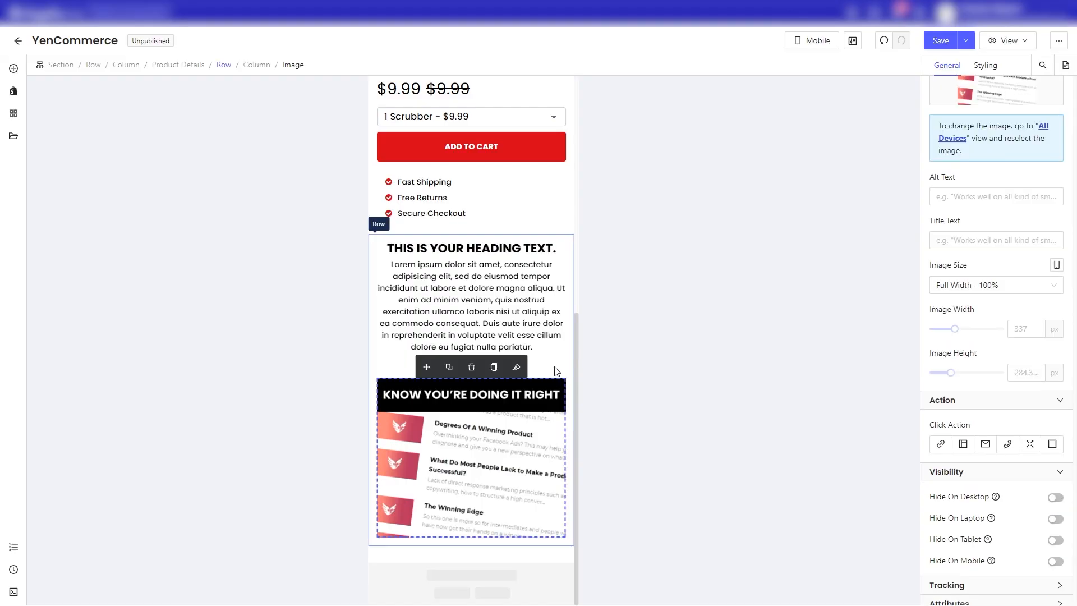
Set the column spacing of the row with the mobile heading, paragraph and image to 0.
click(573, 359)
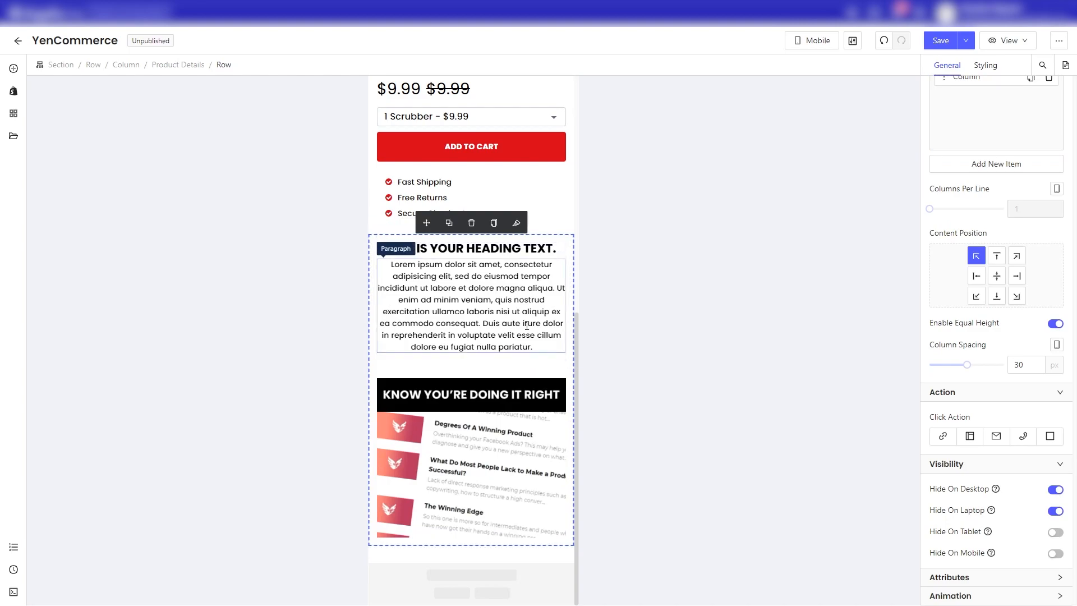
click(507, 361)
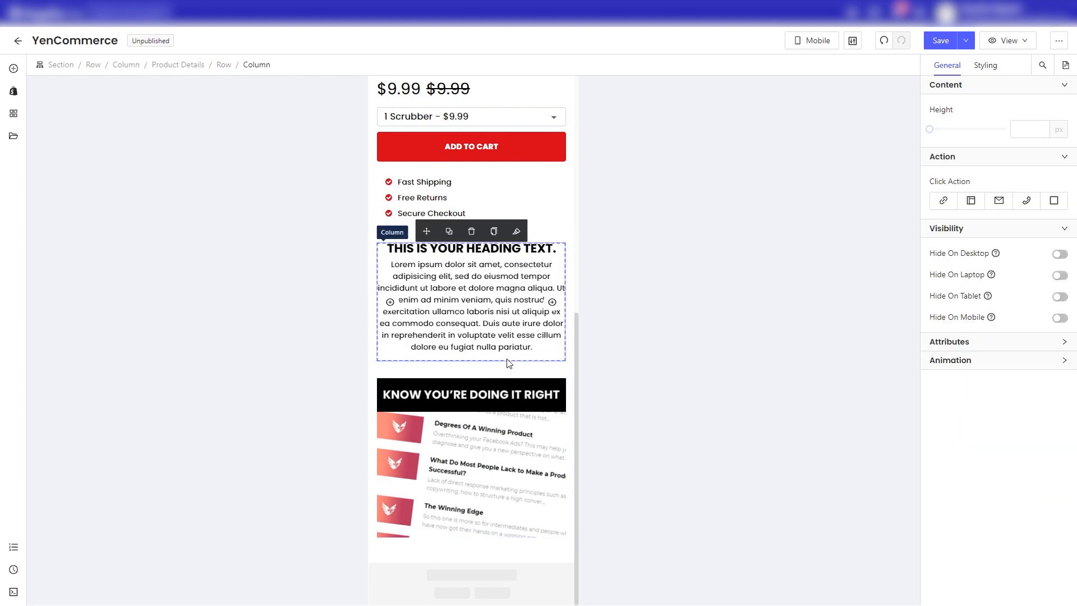
click(372, 247)
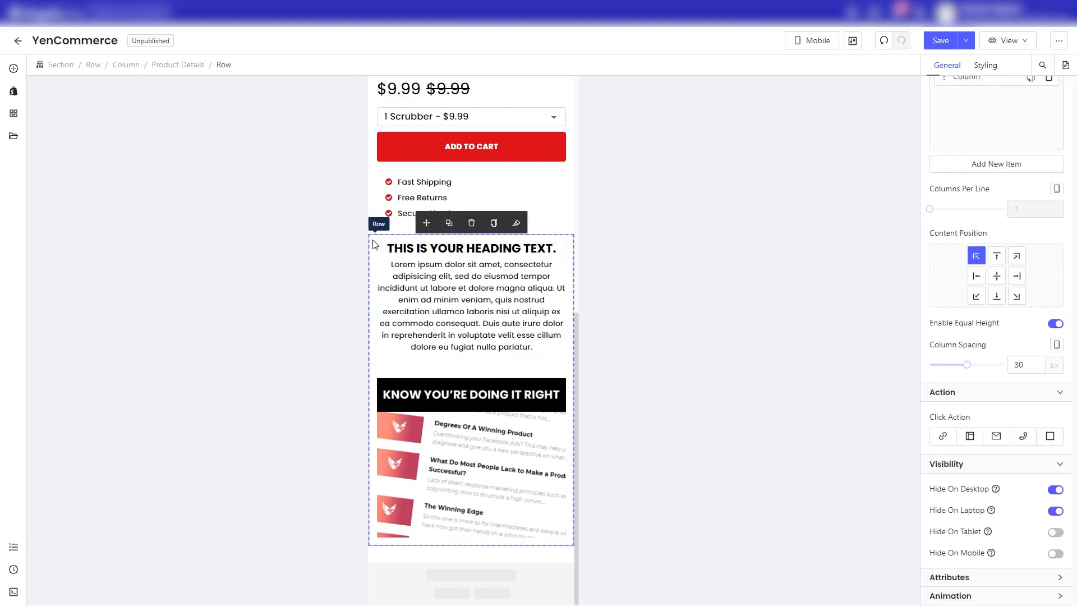
drag(967, 366, 923, 365)
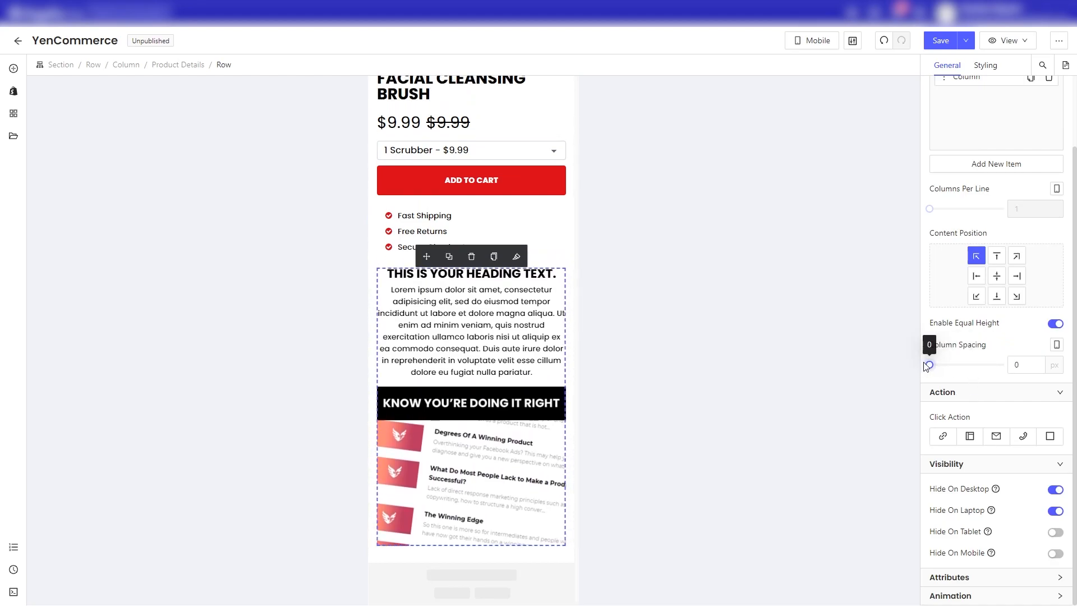
Duplicate the row containing the mobile heading, paragraph and image so a second block follows it.
click(381, 274)
click(370, 275)
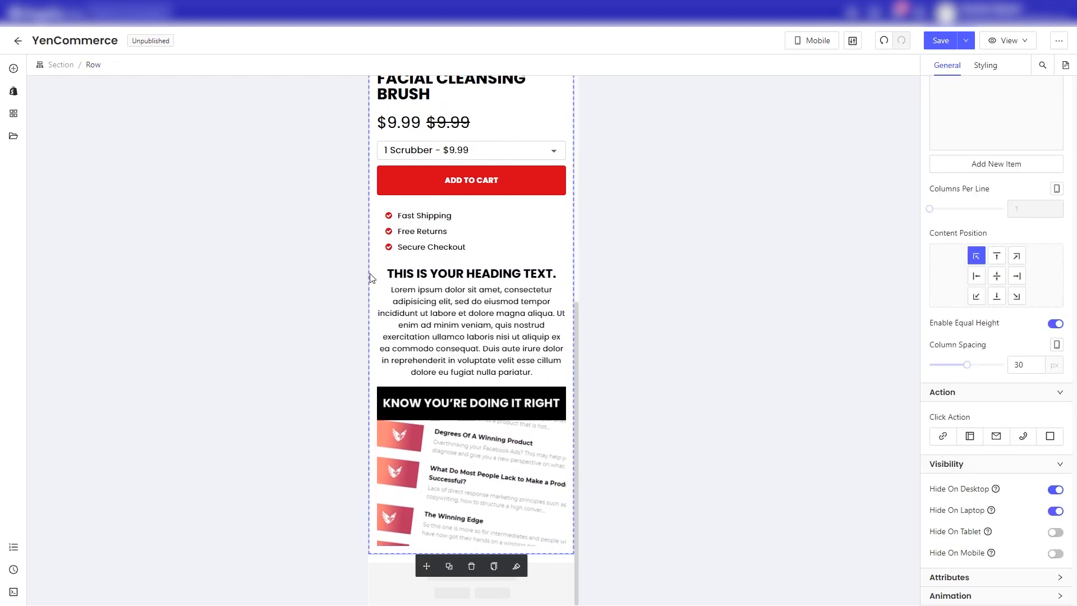
click(384, 387)
click(383, 387)
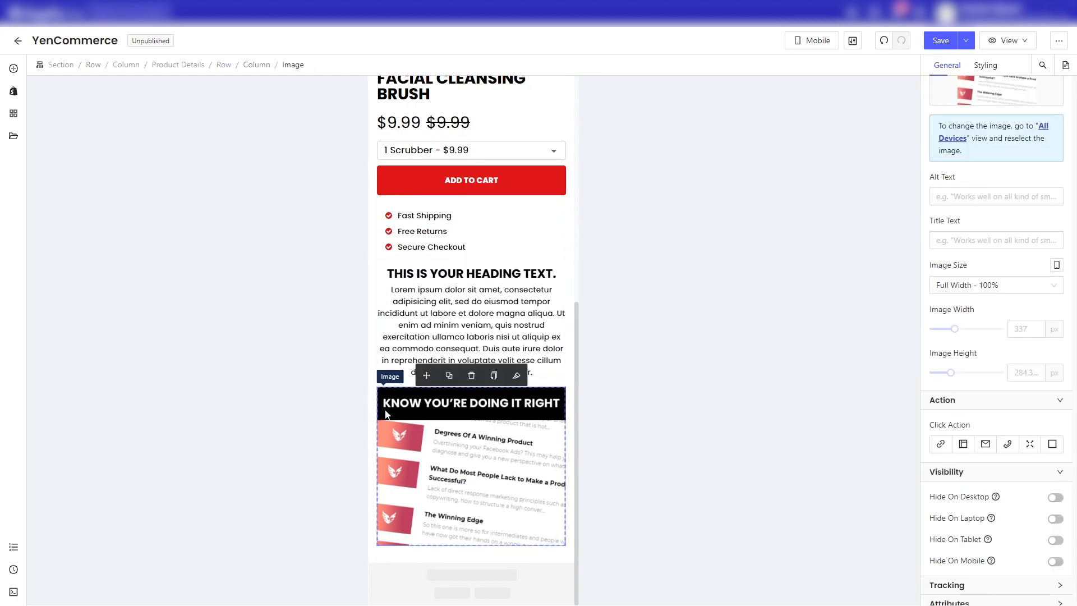
click(383, 286)
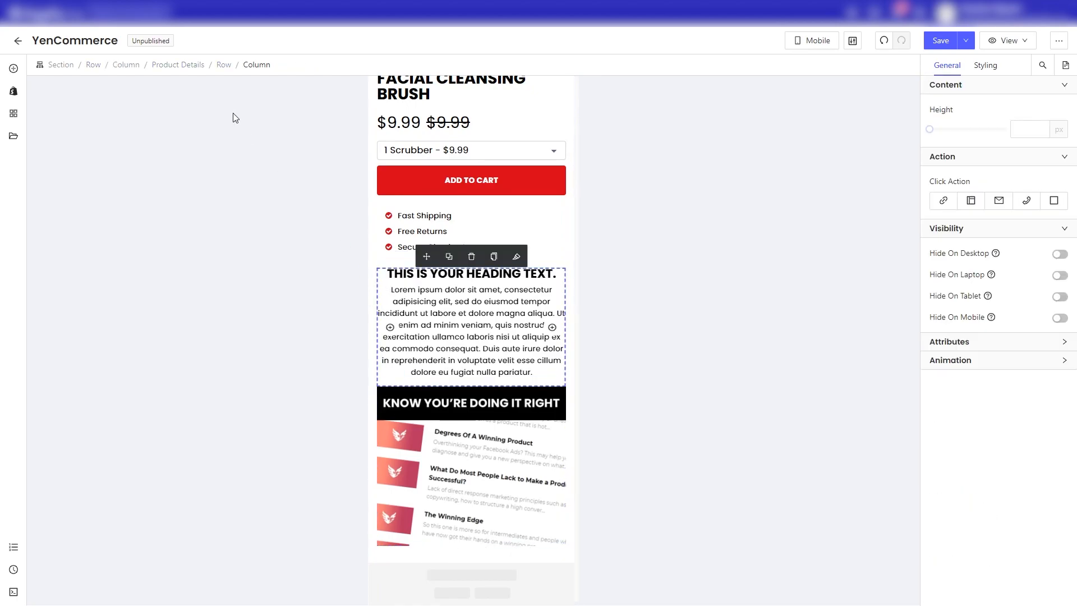
click(224, 65)
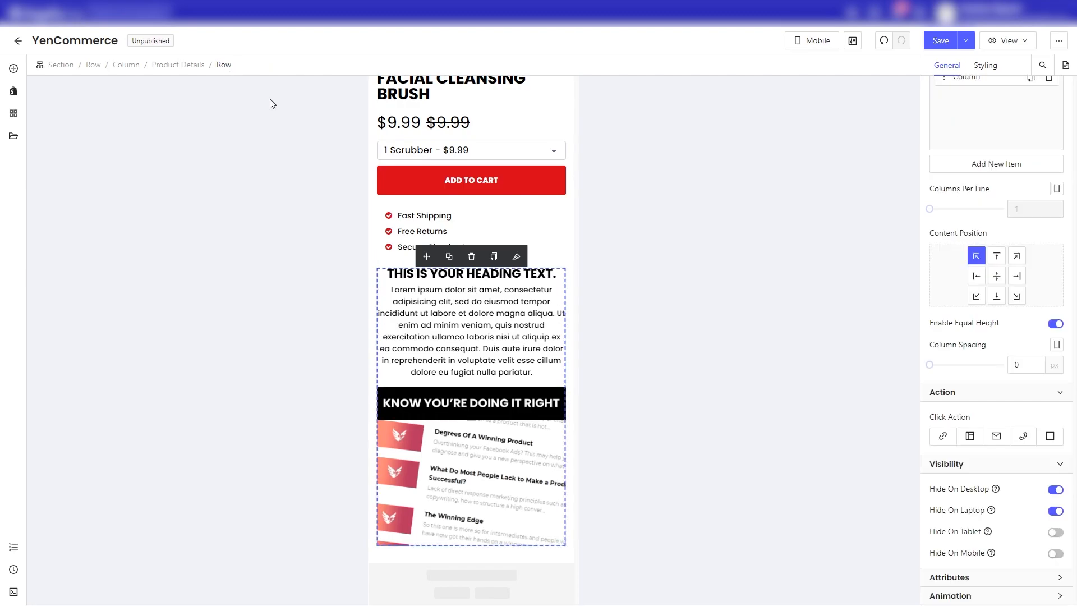
click(448, 257)
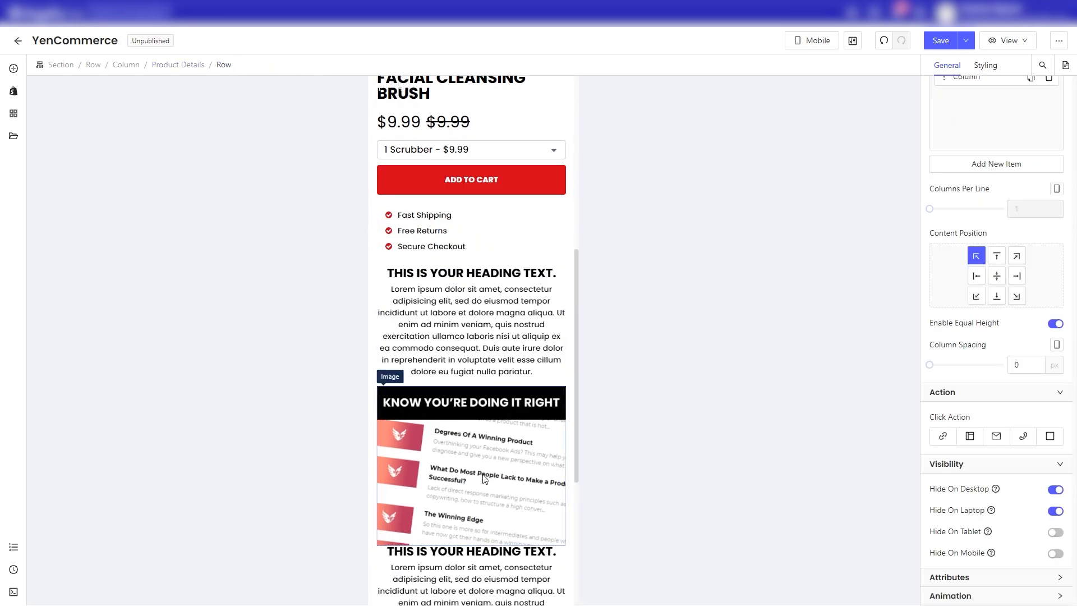
scroll(485, 479, down, 5)
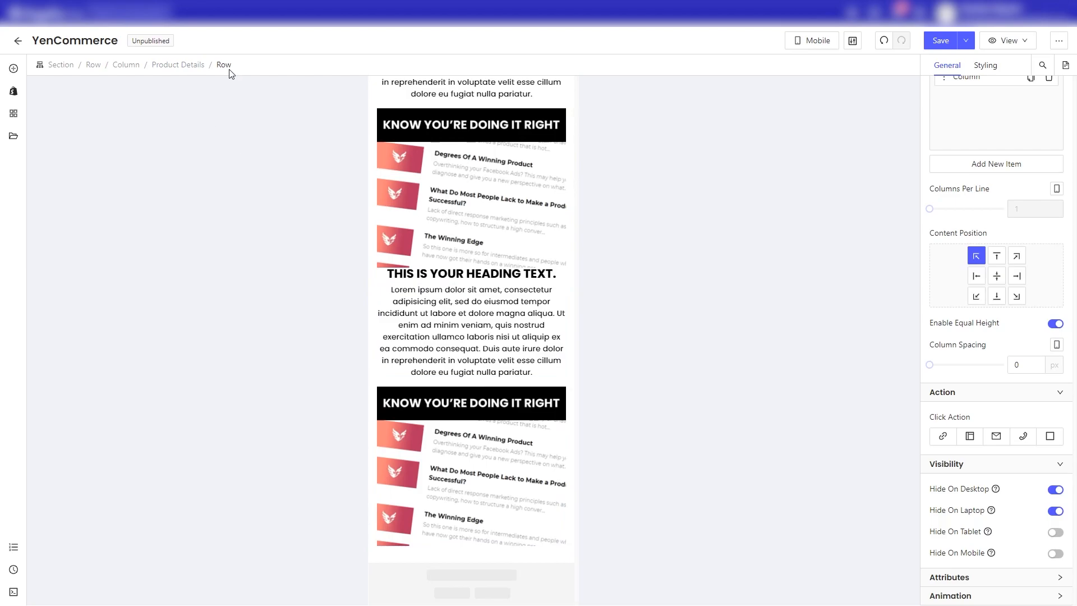
Give the duplicated mobile row with heading, paragraph and image a top margin of 30 px.
scroll(968, 263, up, 3)
click(986, 65)
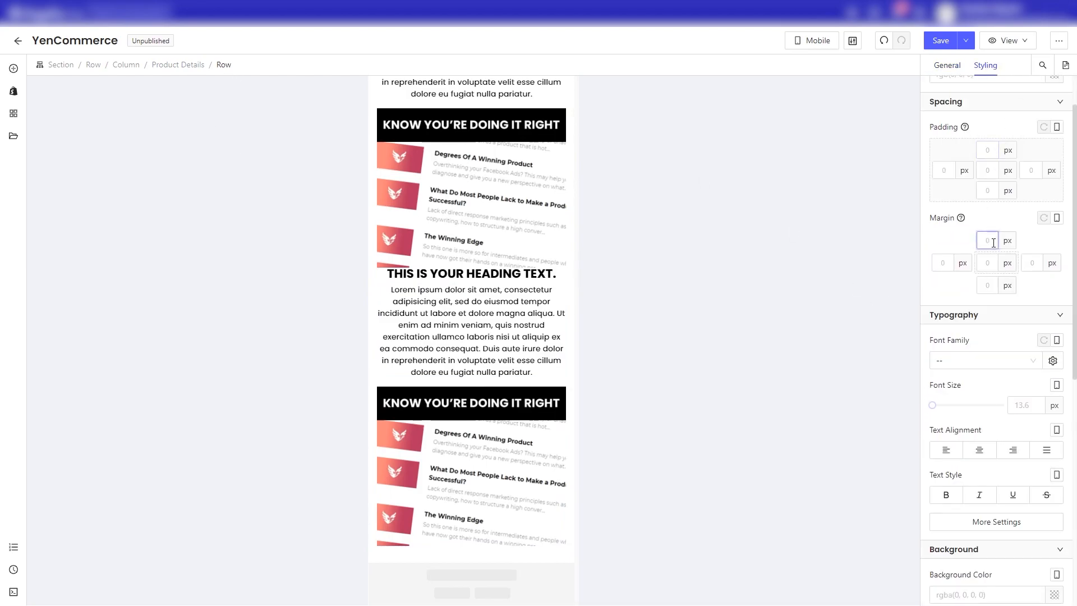
key(BackSpace)
key(BackSpace)
click(401, 324)
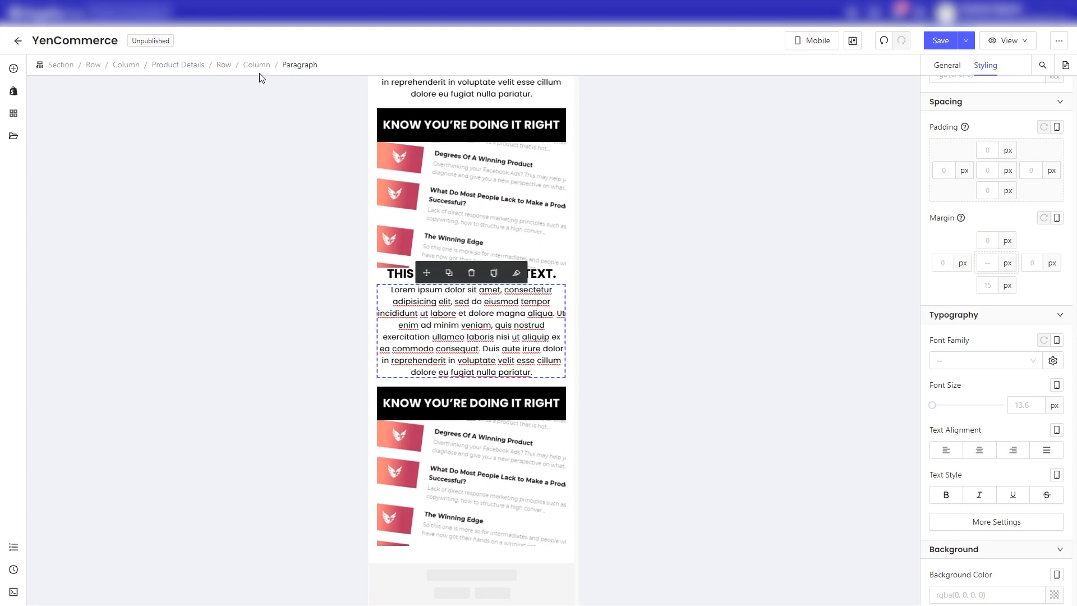
click(228, 66)
click(994, 151)
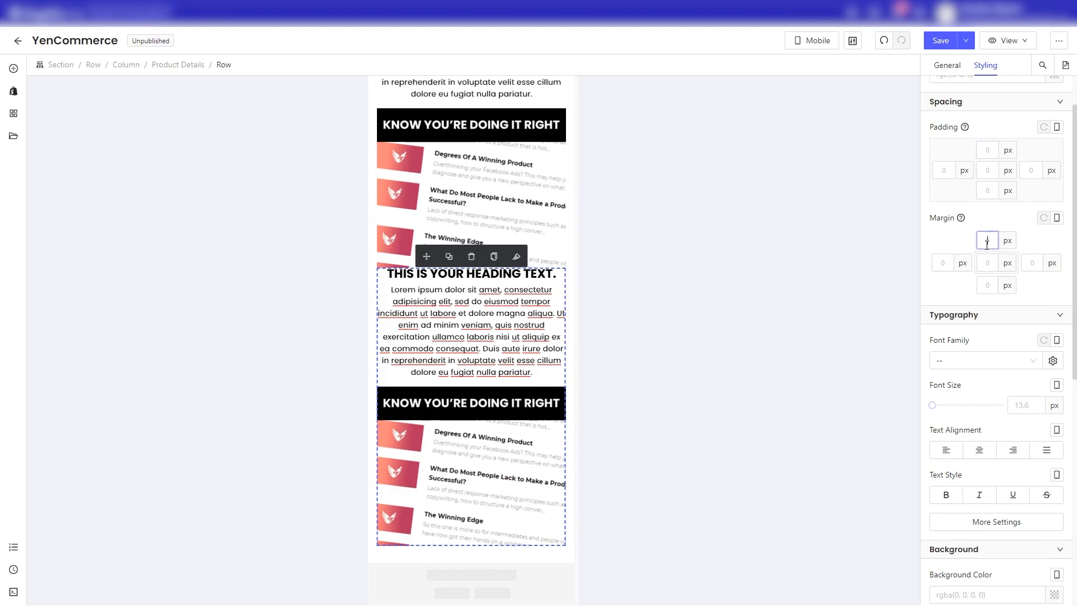
text(30)
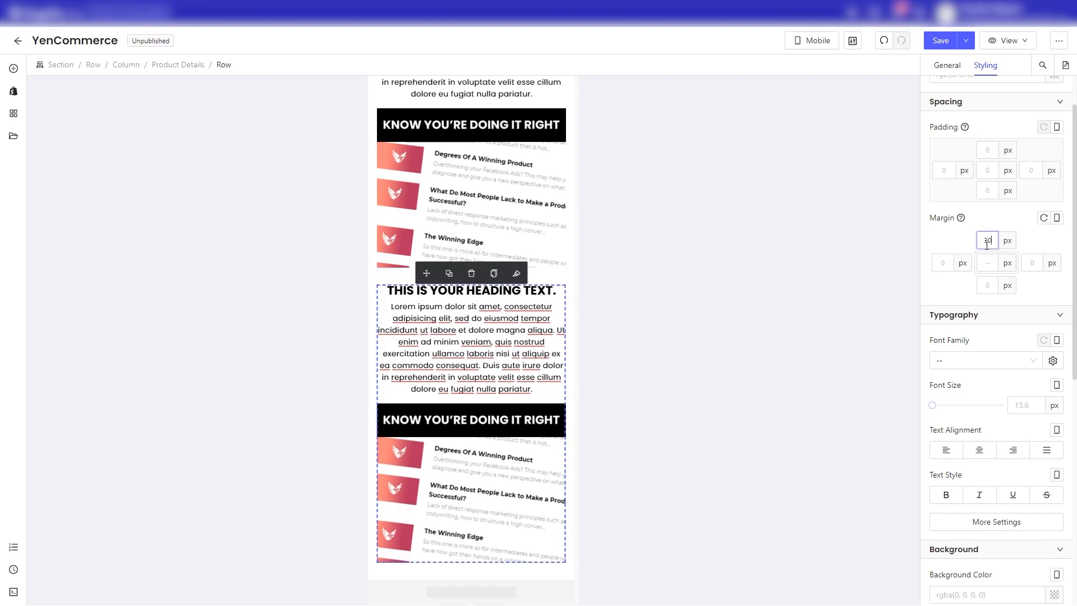
In the all-devices view, duplicate the Shipping Times and Our Guarantee accordion under the checklist and collapse the copy's first item.
click(557, 275)
click(549, 310)
scroll(544, 320, up, 6)
click(531, 335)
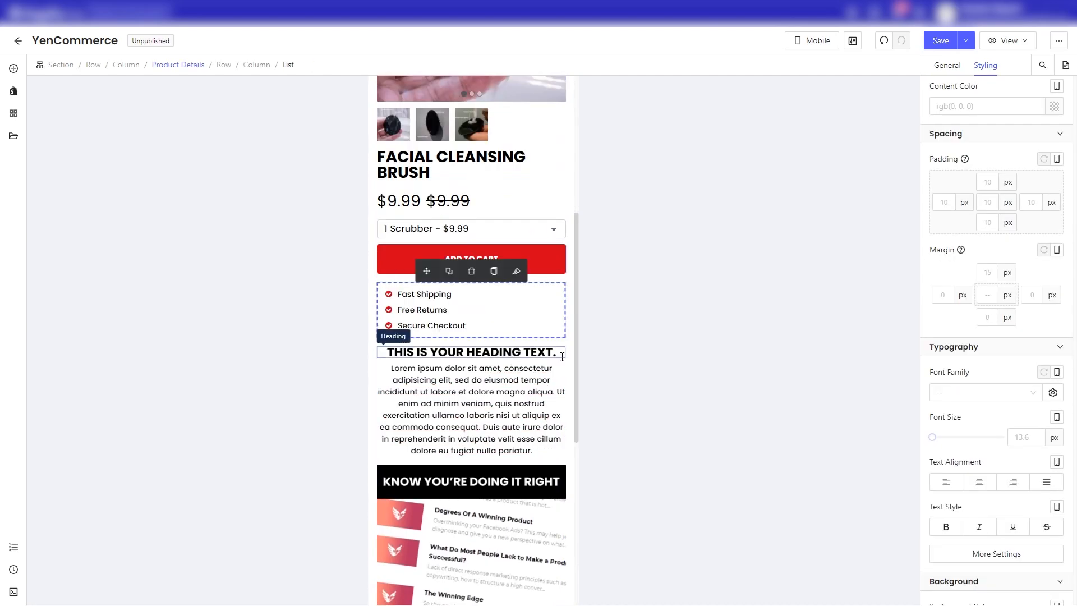
click(811, 45)
click(818, 63)
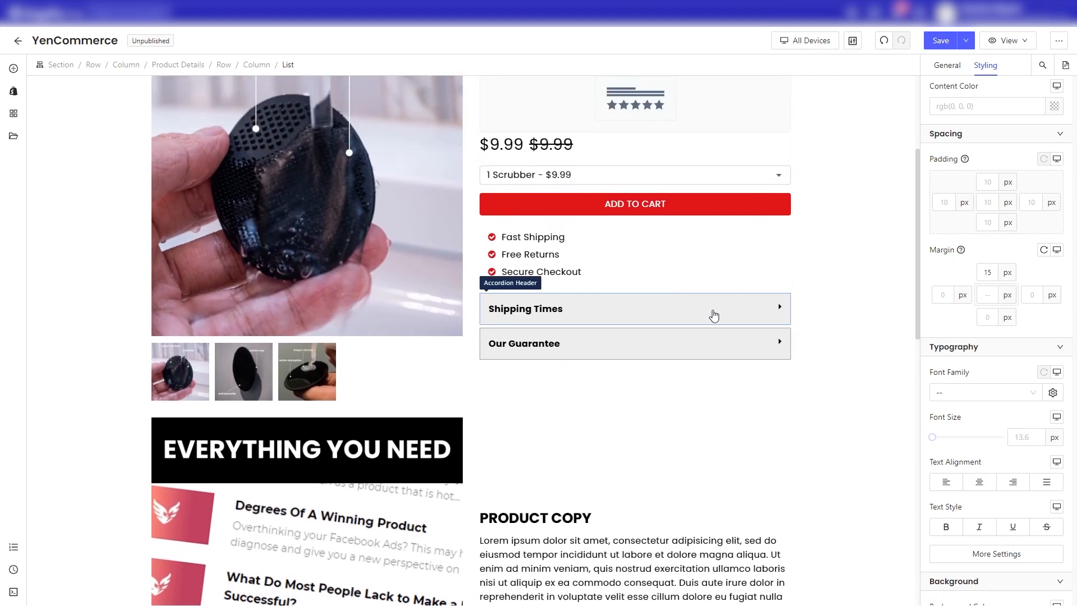
click(744, 304)
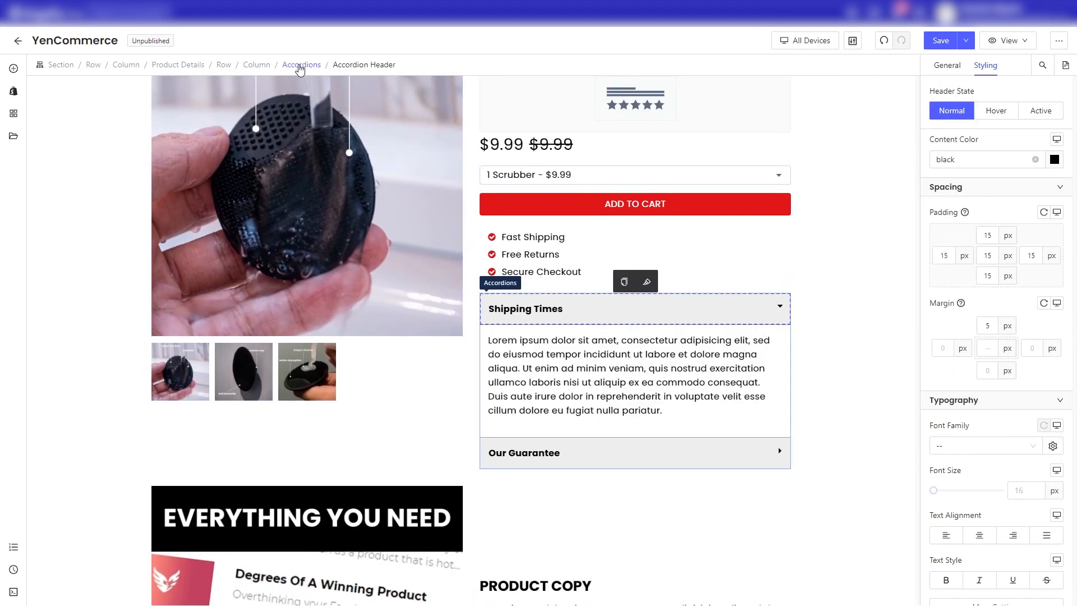
click(297, 65)
click(613, 282)
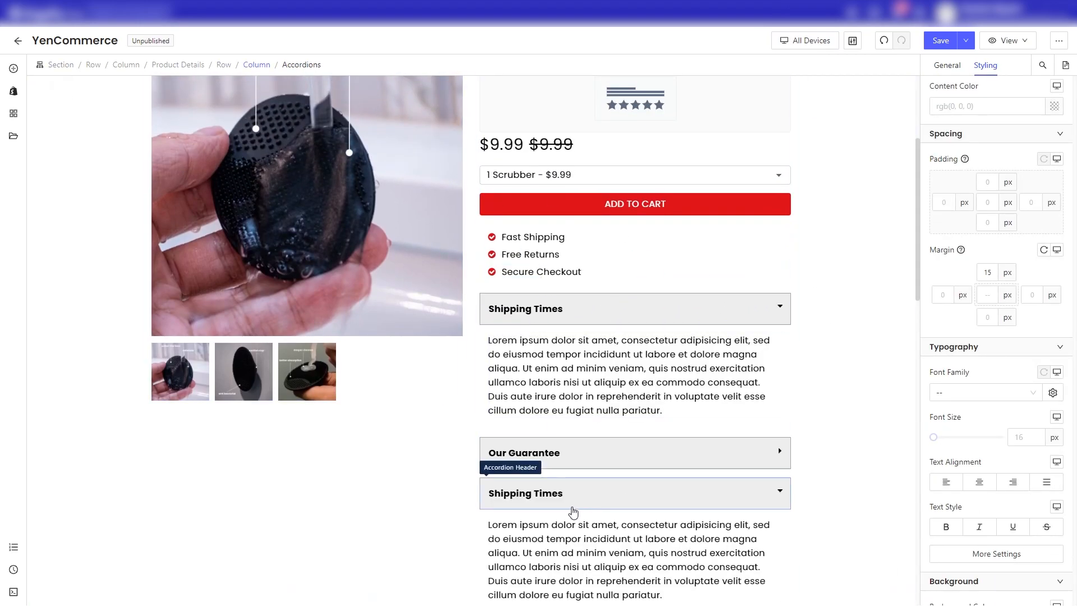
click(601, 492)
scroll(731, 276, down, 1)
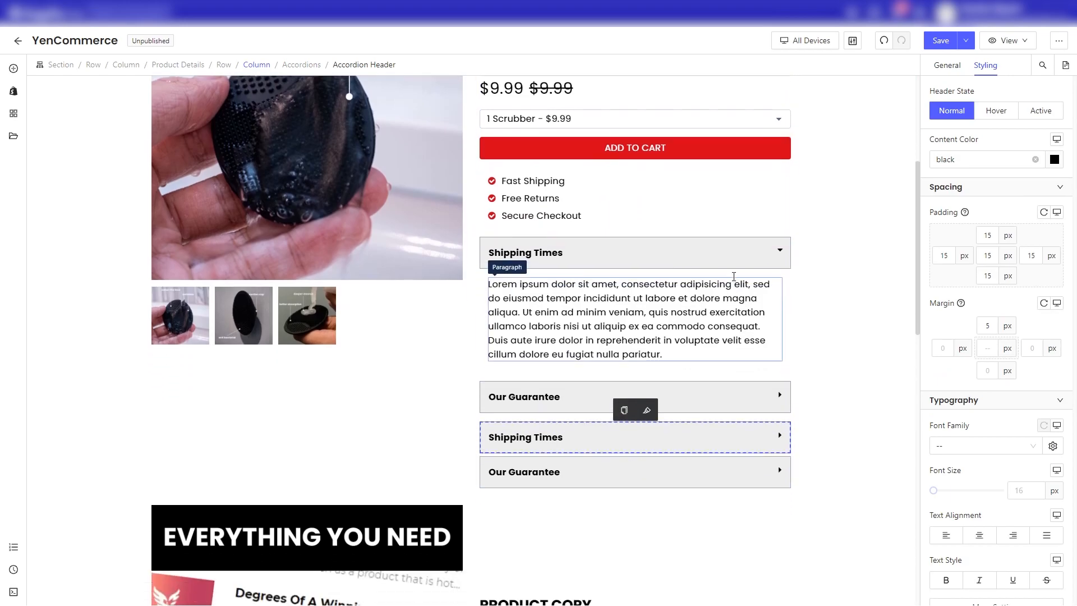
Move the expanded accordion out of the product details into its own section at the top of the page.
click(731, 276)
scroll(731, 276, up, 4)
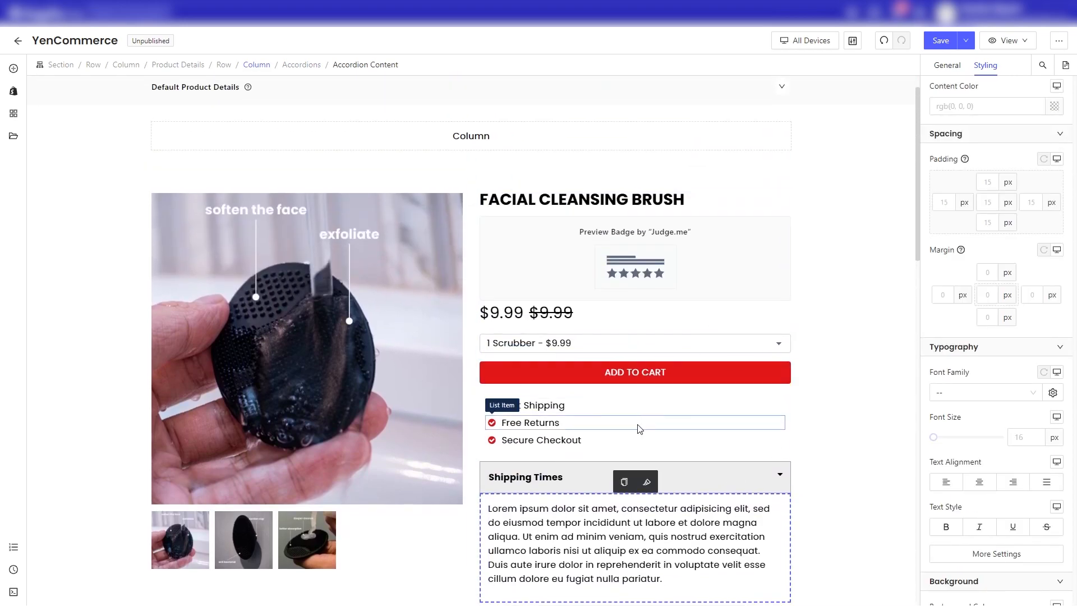
click(307, 64)
drag(590, 450, 482, 118)
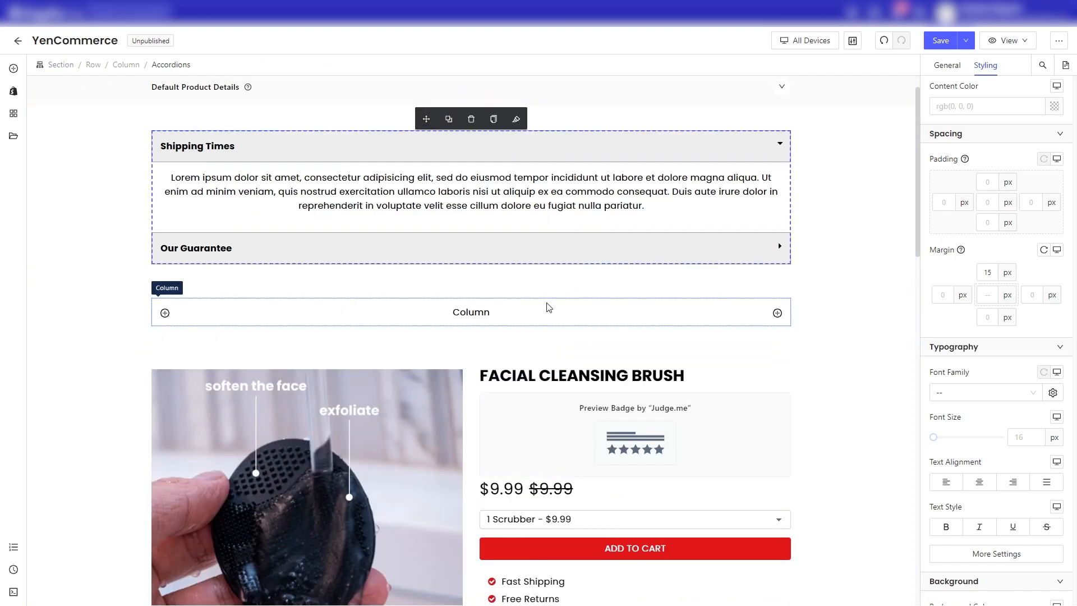
Delete the empty column and its whole section between the moved accordion and the product details.
click(482, 302)
click(472, 286)
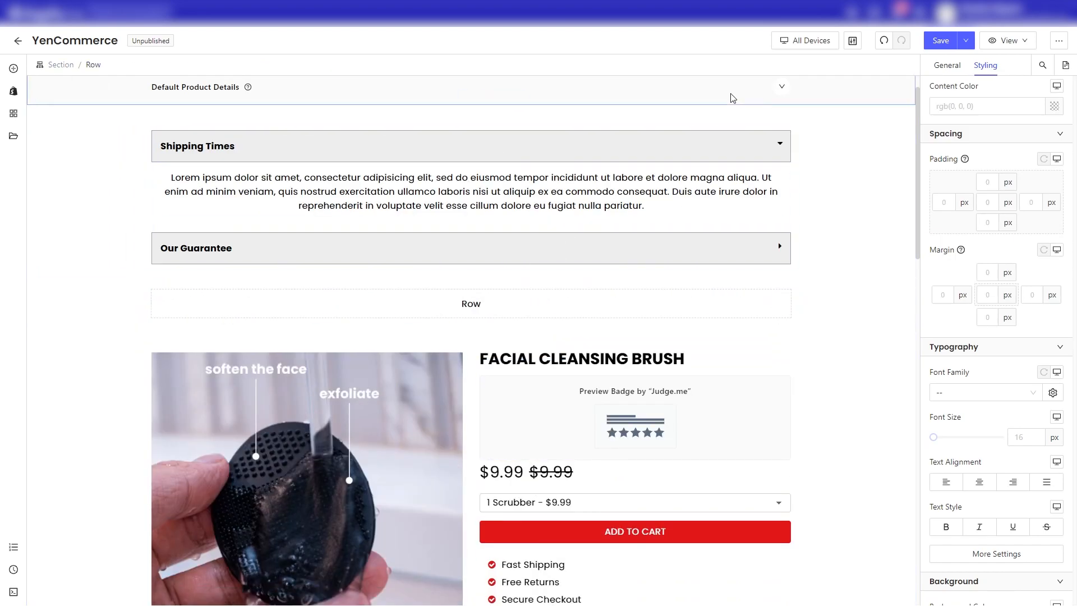
click(612, 313)
click(641, 287)
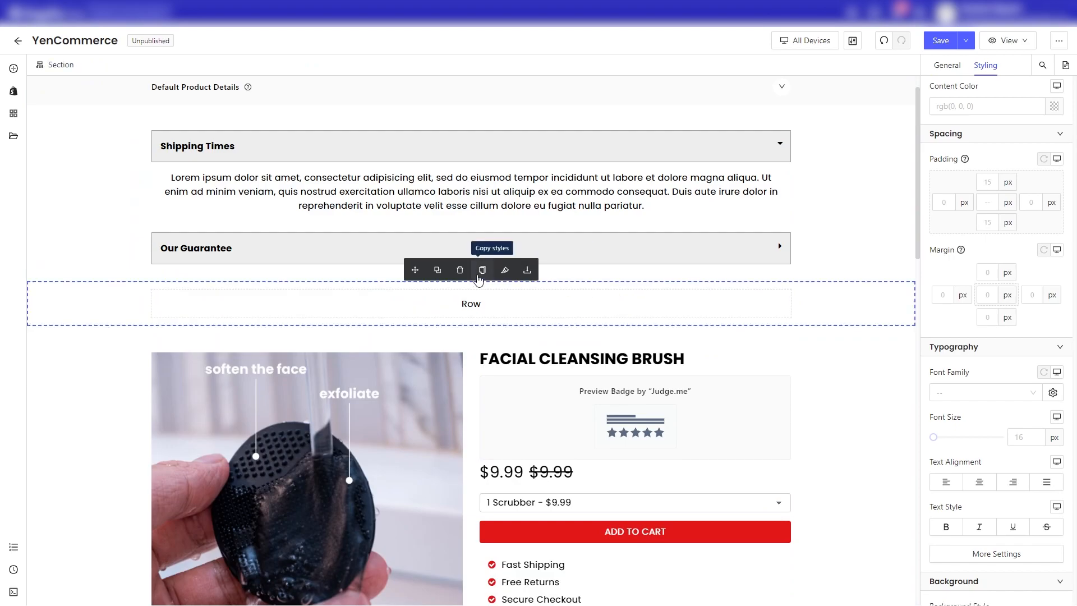
click(460, 270)
In the mobile view, move the accordion beneath the Add to Cart button and place the checklist directly above it.
click(813, 42)
click(807, 117)
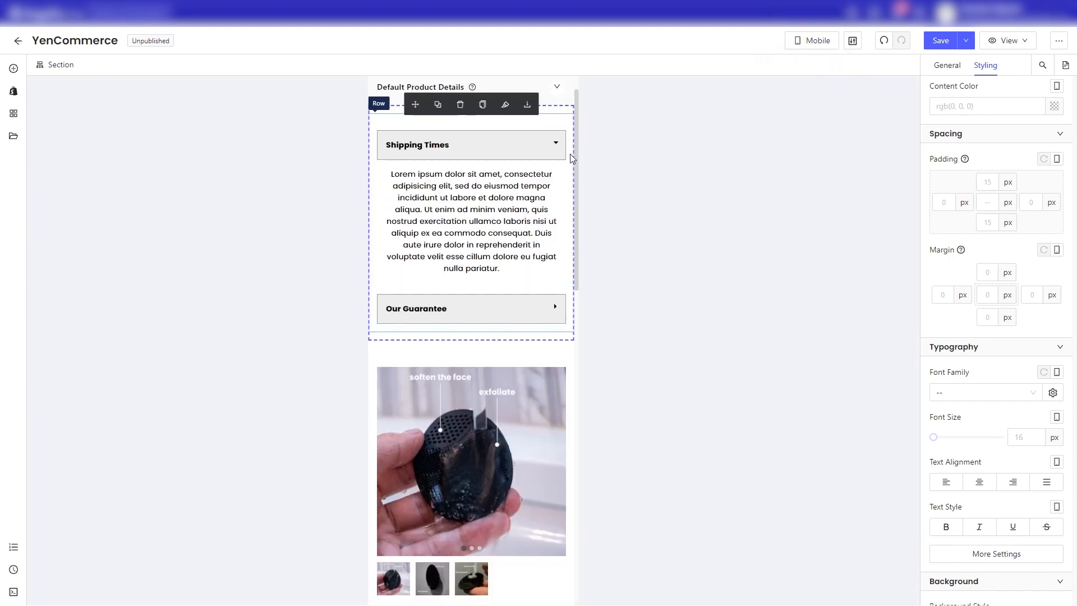
click(385, 127)
click(380, 114)
click(394, 126)
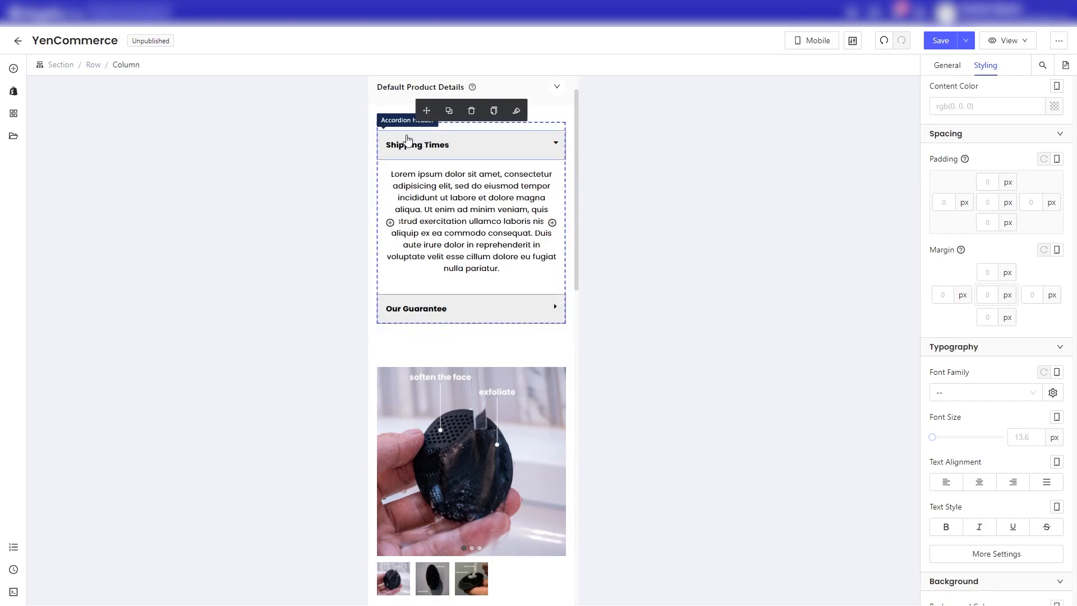
click(412, 141)
click(171, 65)
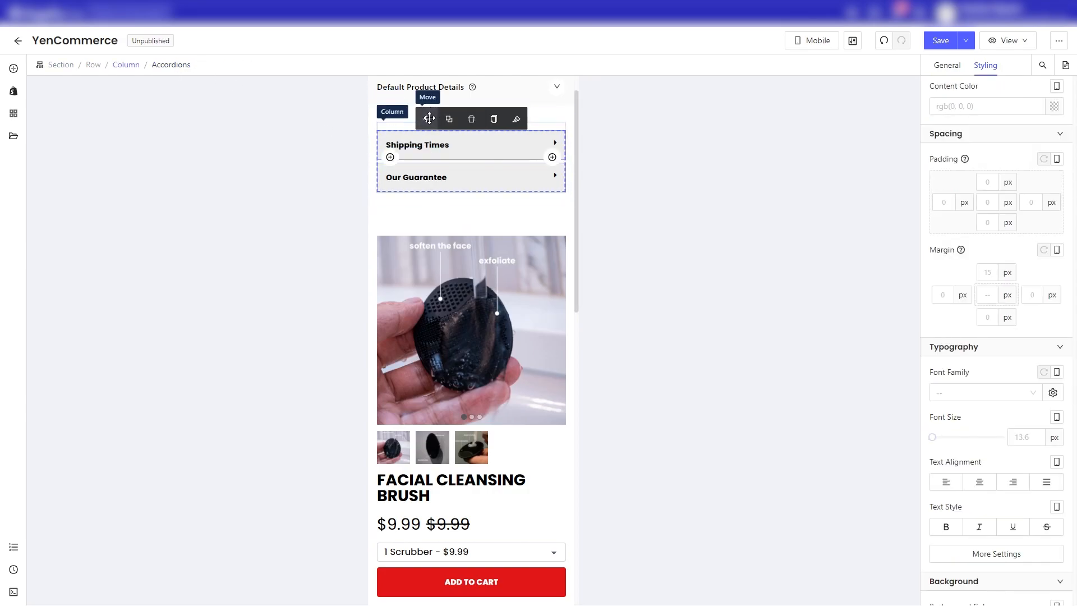
drag(464, 605, 476, 596)
scroll(488, 457, down, 5)
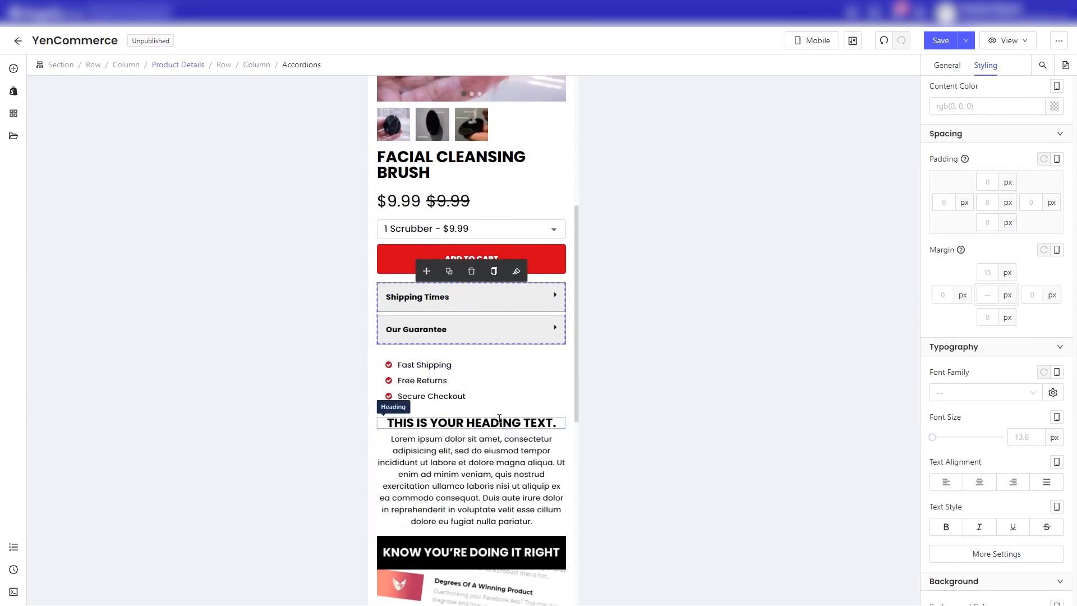
drag(437, 382, 443, 413)
click(565, 338)
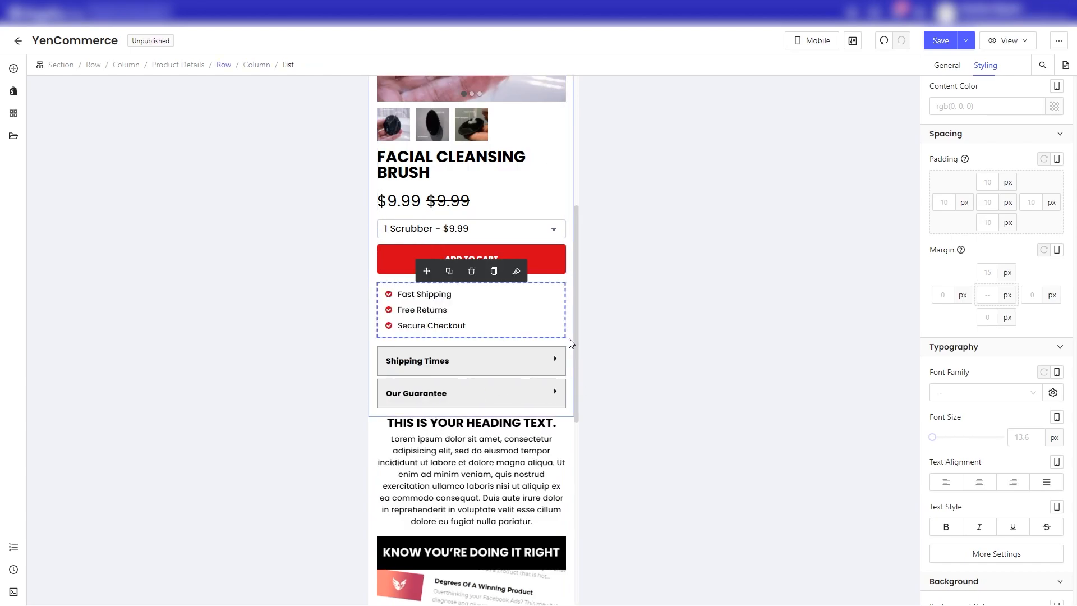
Give the first mobile row with heading, paragraph and image a top margin of 30 px.
click(571, 341)
click(564, 428)
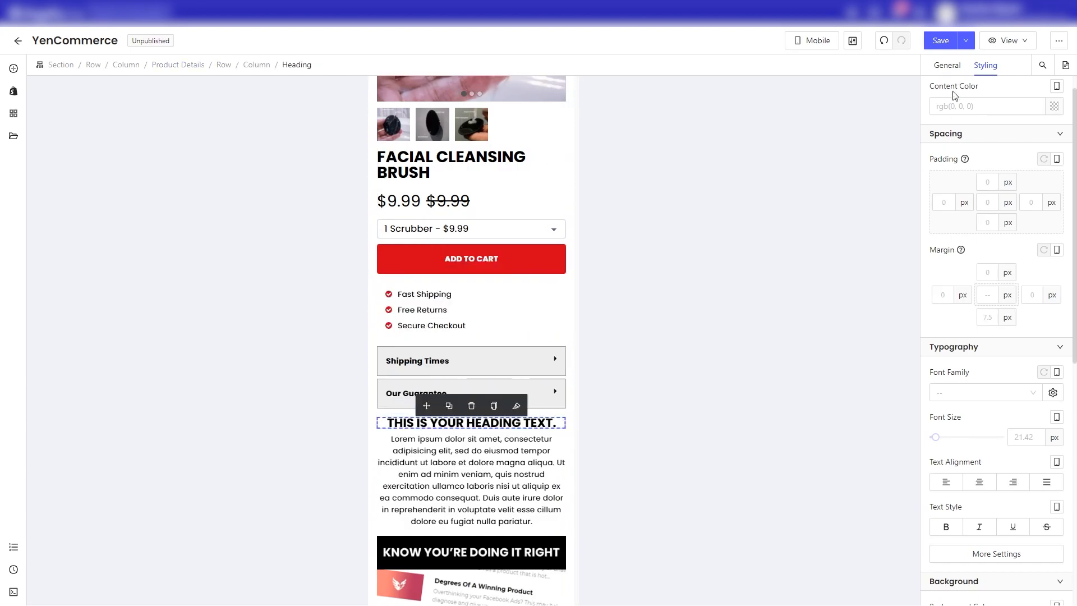
click(570, 427)
click(553, 423)
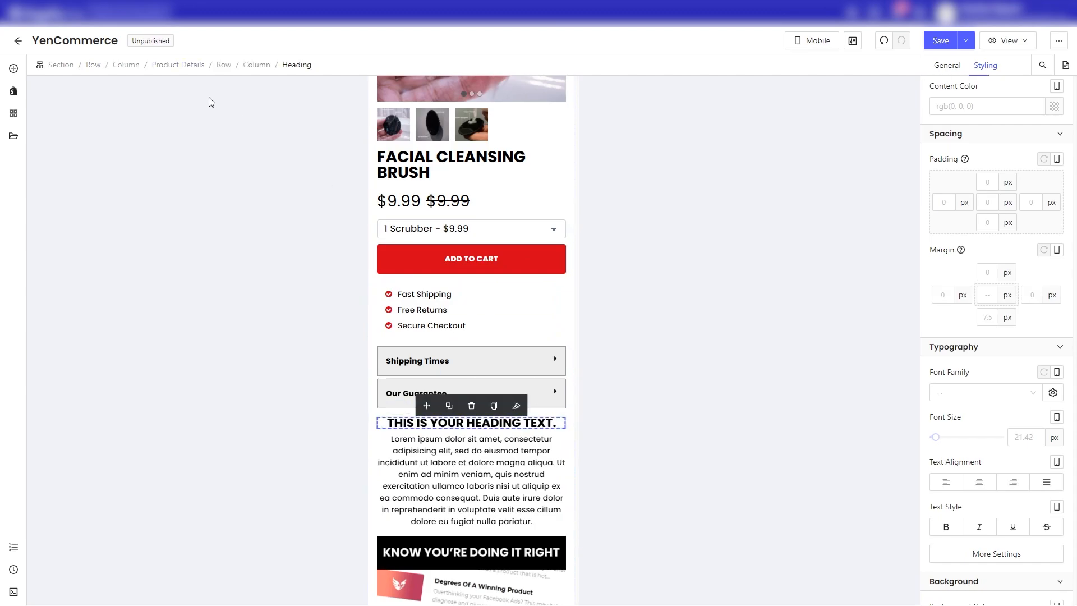
click(226, 66)
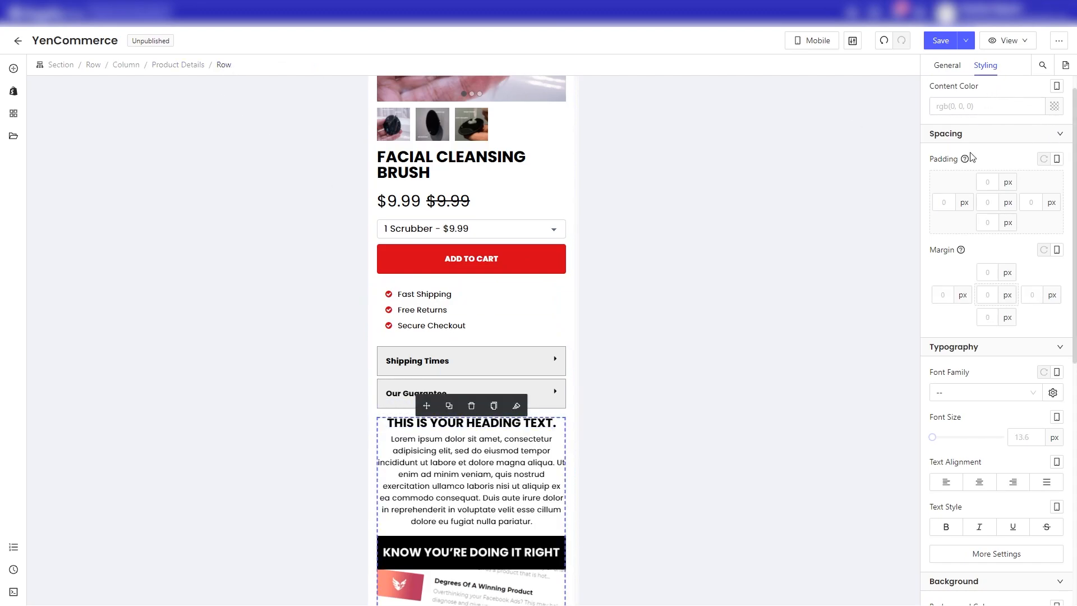
text(30)
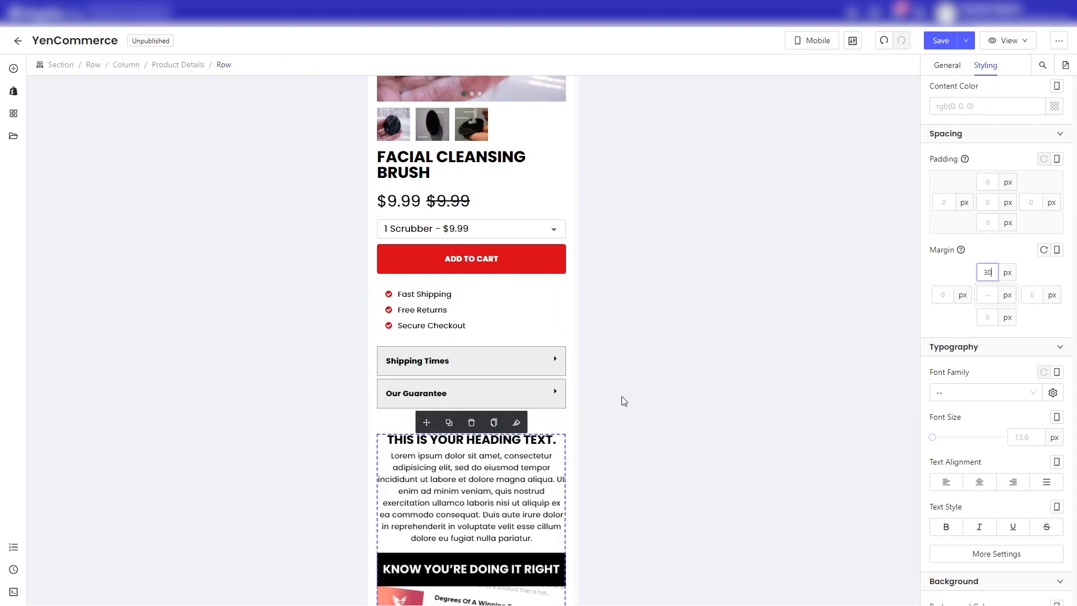
Delete the empty column and its section above the mobile product image.
click(560, 423)
scroll(505, 276, up, 3)
scroll(505, 267, up, 3)
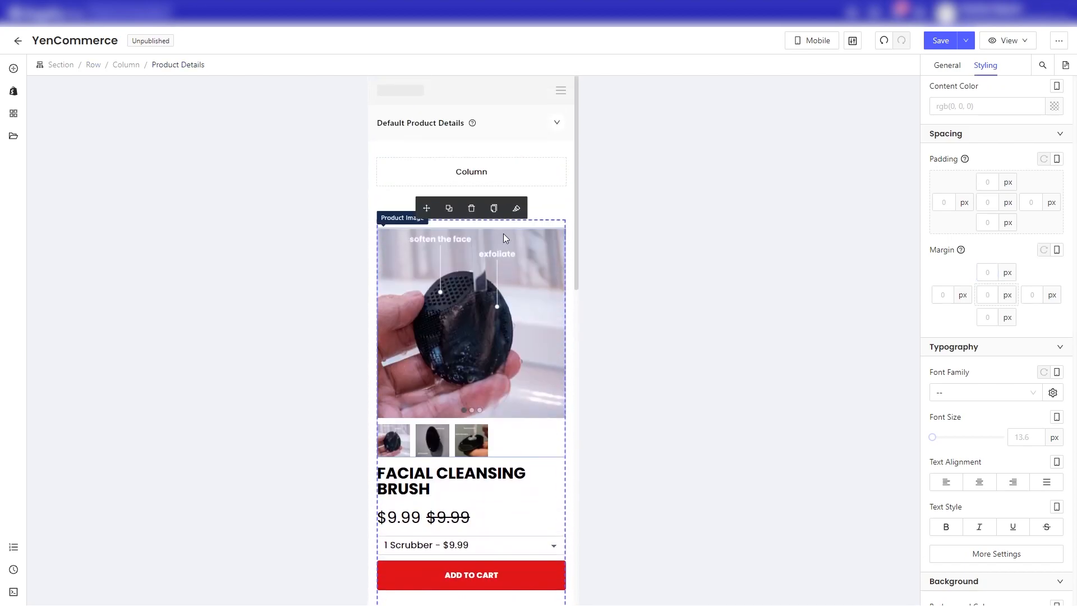
click(511, 156)
click(461, 130)
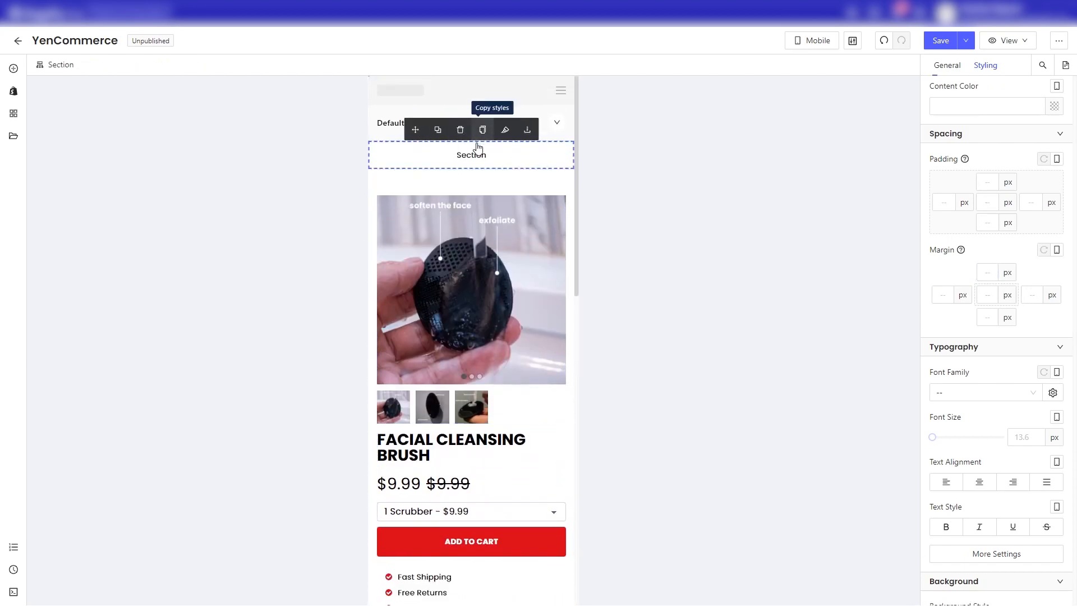
click(462, 130)
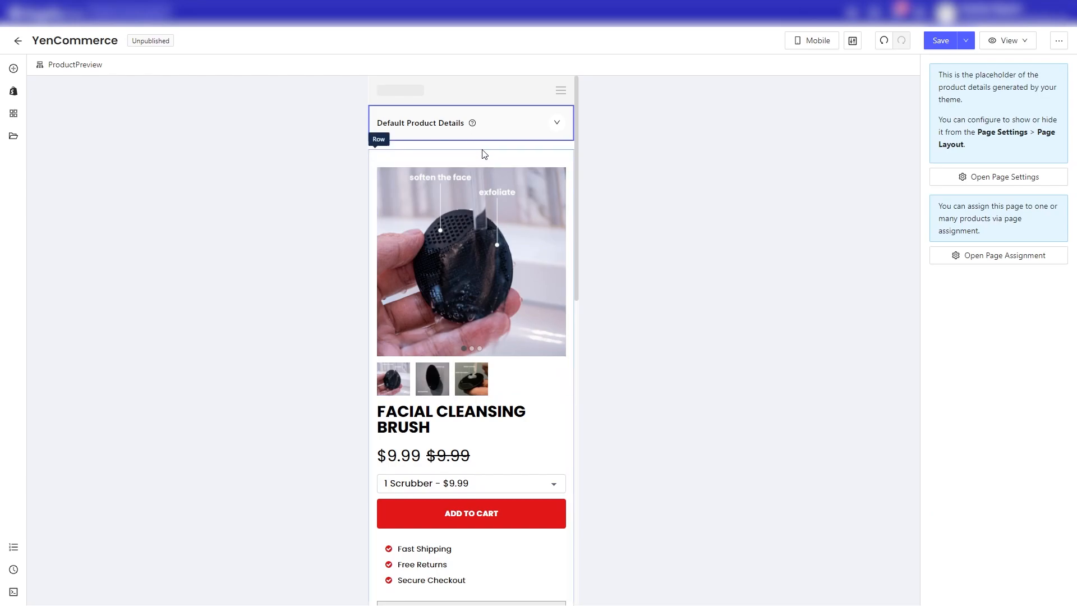
In the all-devices view, duplicate the Frequently Asked Questions row and move one copy into a separate section below Customer Reviews.
scroll(275, 125, down, 10)
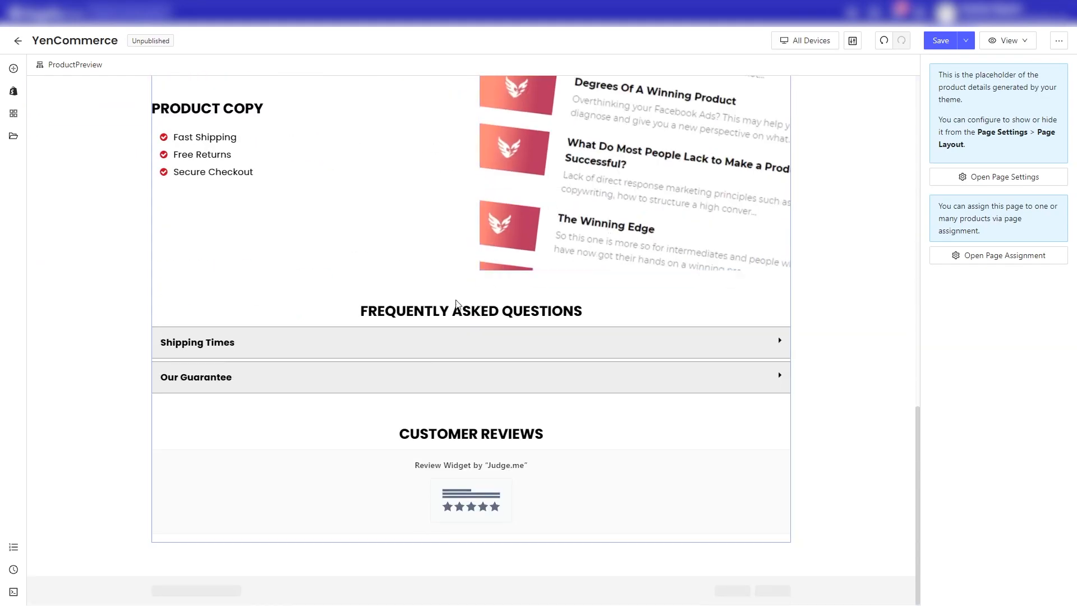
click(313, 305)
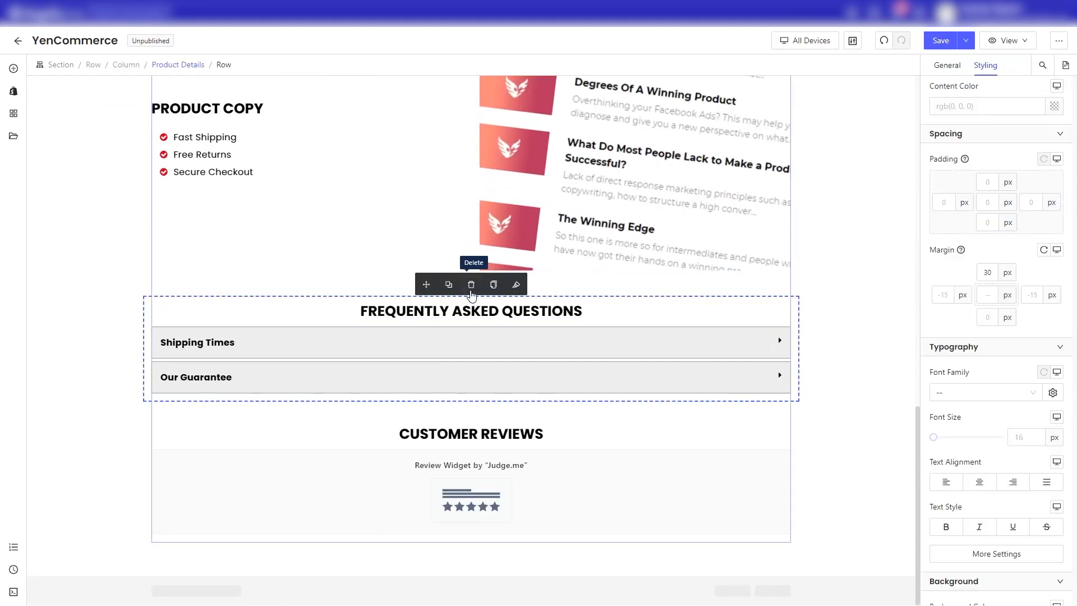
click(449, 285)
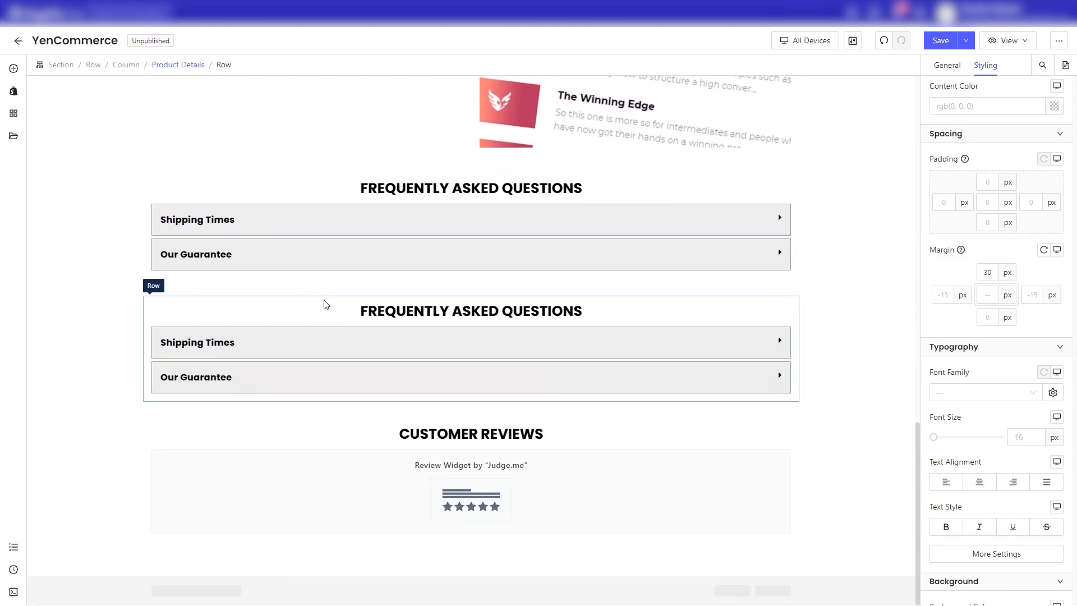
click(323, 303)
drag(427, 285, 405, 558)
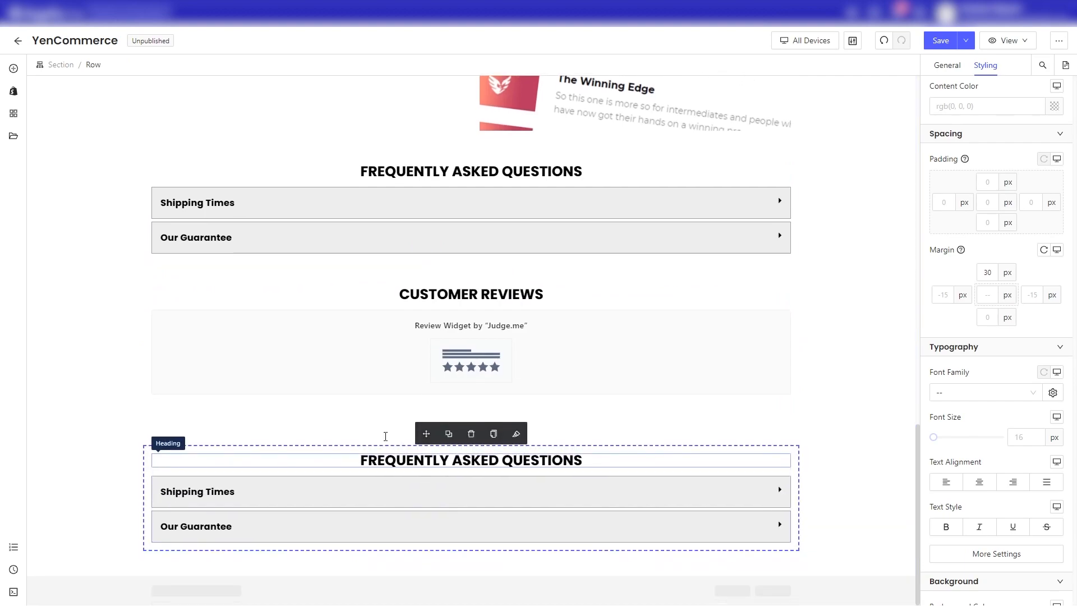
Duplicate the Customer Reviews row and move one copy below the separate Frequently Asked Questions section.
click(376, 285)
click(449, 267)
scroll(355, 378, down, 3)
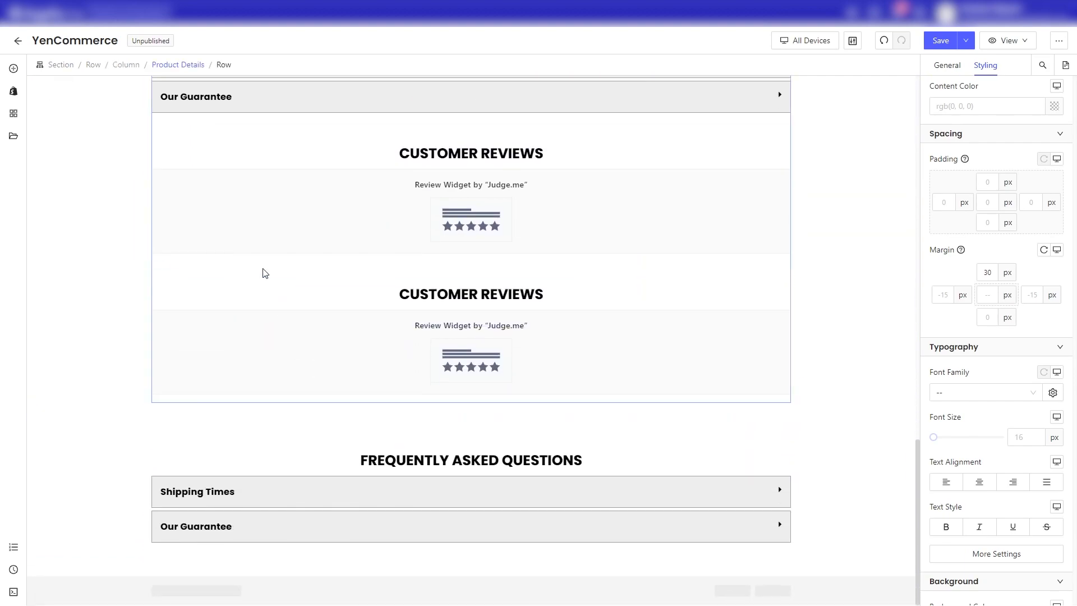
click(301, 284)
drag(426, 267, 435, 570)
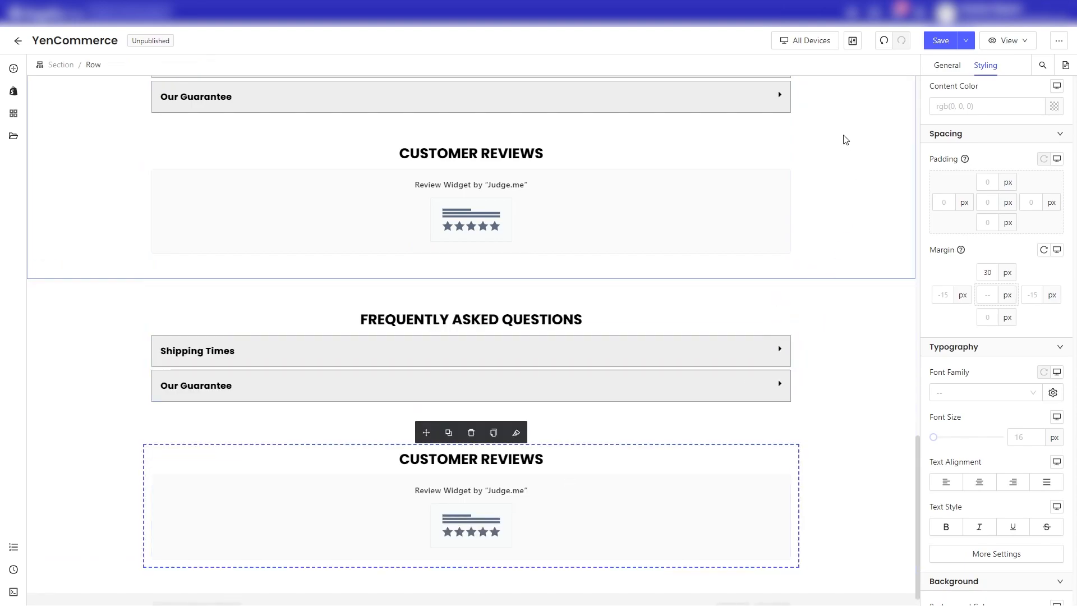
Check the end of the mobile layout, return to all devices and move the separate Frequently Asked Questions section to the page end.
click(825, 42)
click(814, 110)
scroll(528, 300, down, 3)
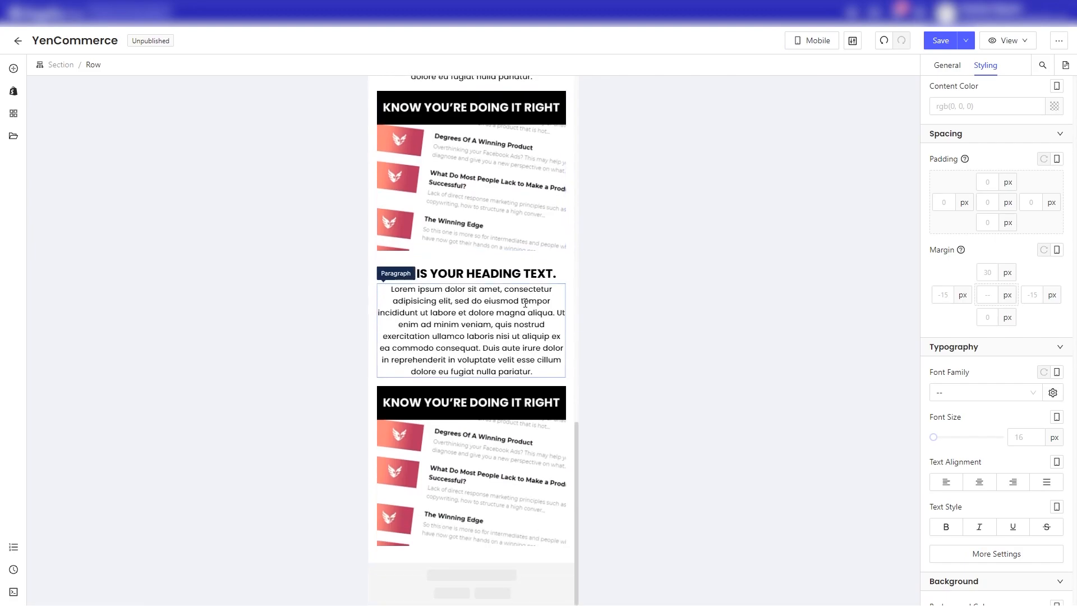
click(816, 42)
click(811, 63)
click(808, 65)
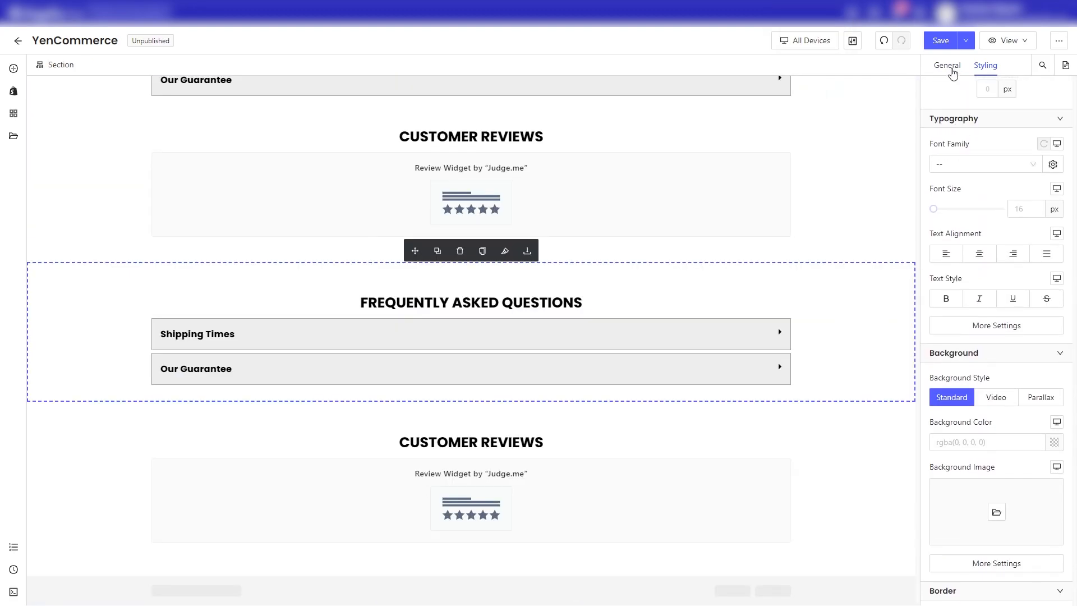
click(949, 67)
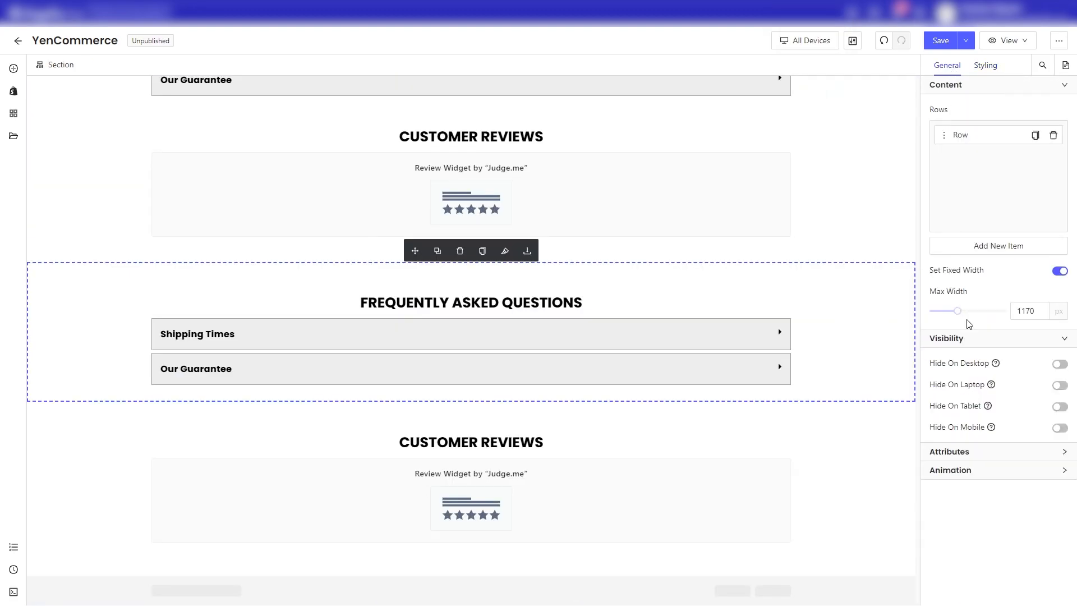
drag(415, 251, 455, 572)
Move the separate Customer Reviews section to the page end, below the Frequently Asked Questions section.
scroll(447, 507, up, 2)
scroll(394, 386, down, 2)
drag(415, 250, 365, 576)
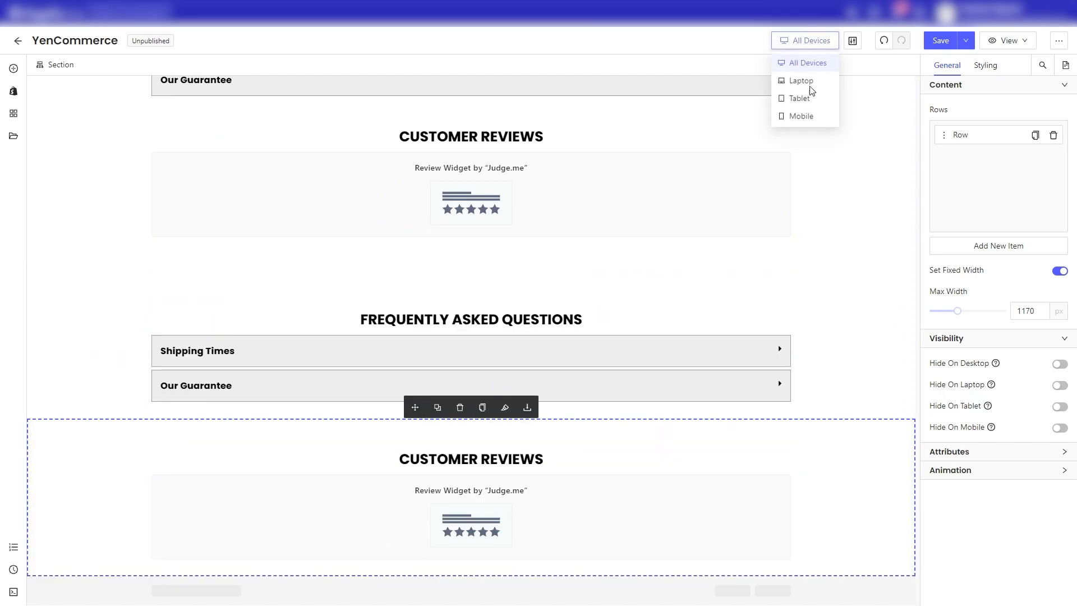
Check the Frequently Asked Questions and Customer Reviews sections in the mobile layout and return to all devices.
mouse_move(800, 45)
click(799, 116)
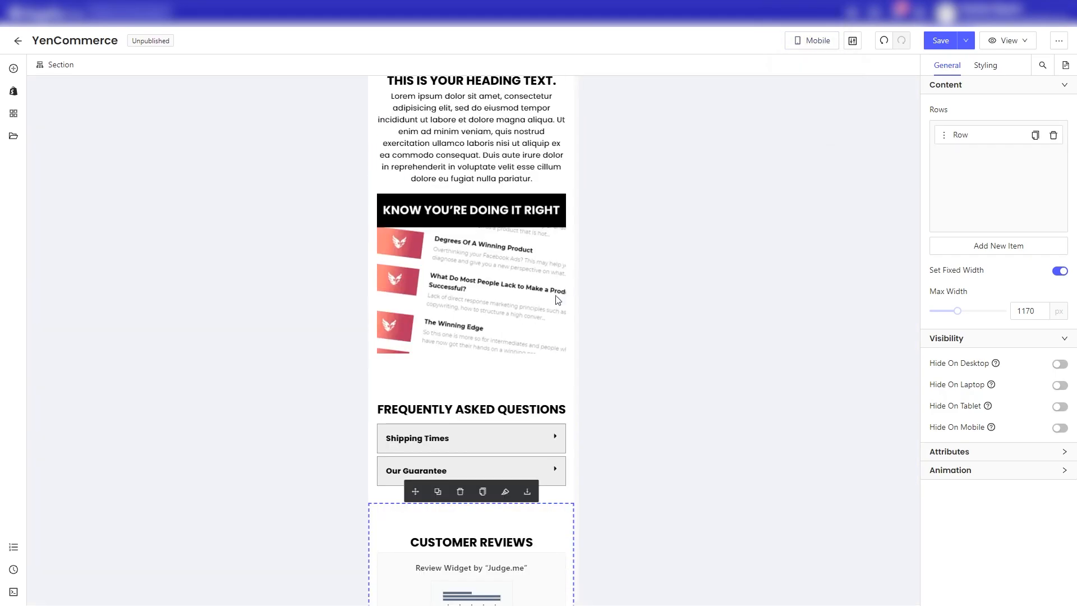
scroll(493, 339, down, 2)
click(563, 406)
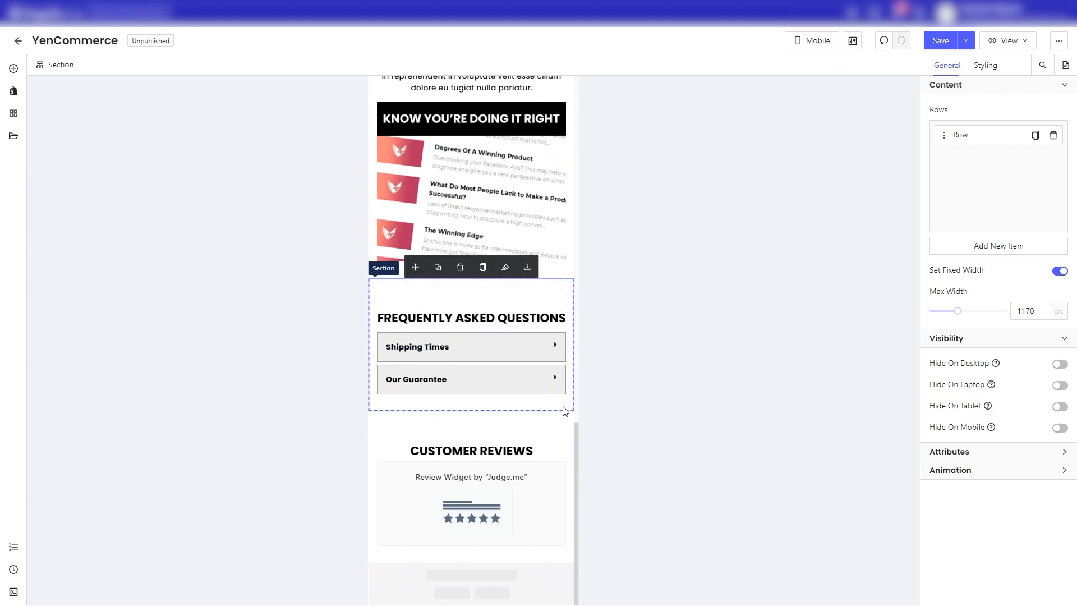
scroll(508, 292, down, 7)
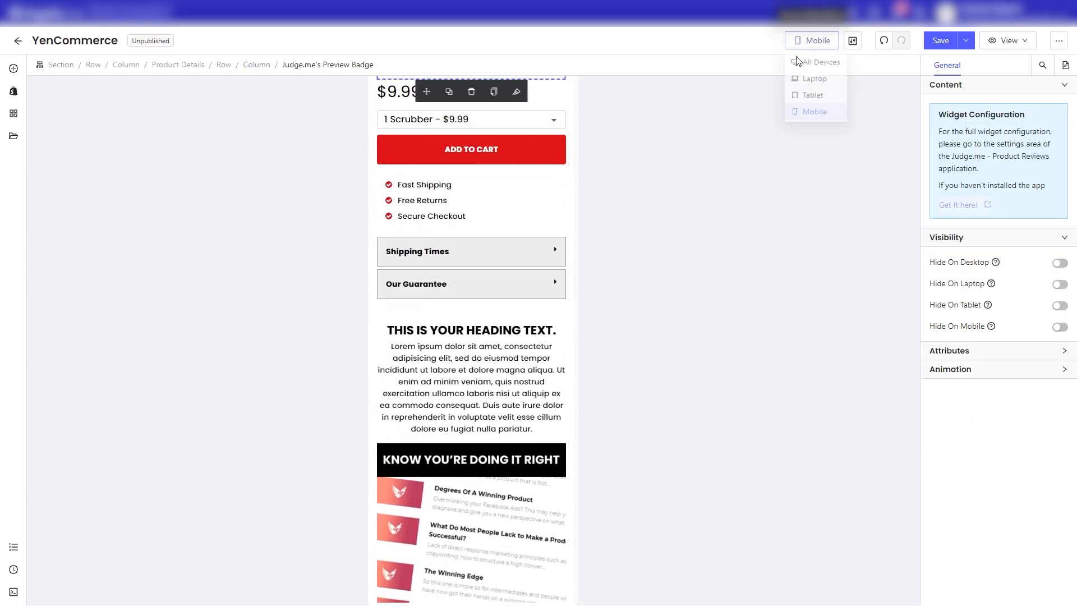
mouse_move(807, 42)
click(806, 62)
scroll(572, 384, down, 13)
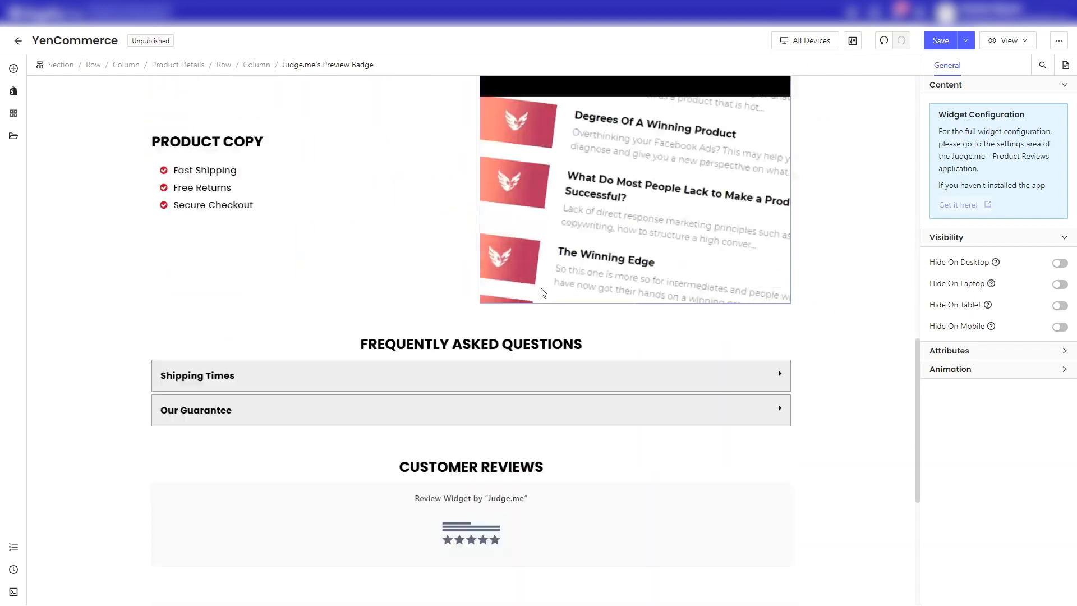
Hide the separate Customer Reviews section at the page end on desktop and laptop.
click(694, 437)
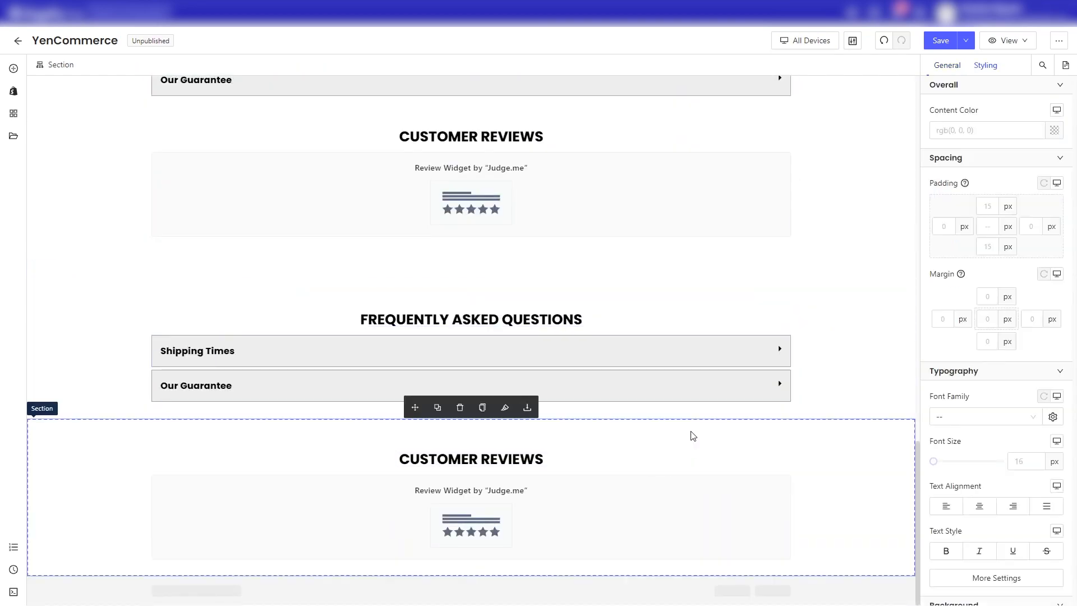
scroll(967, 486, down, 5)
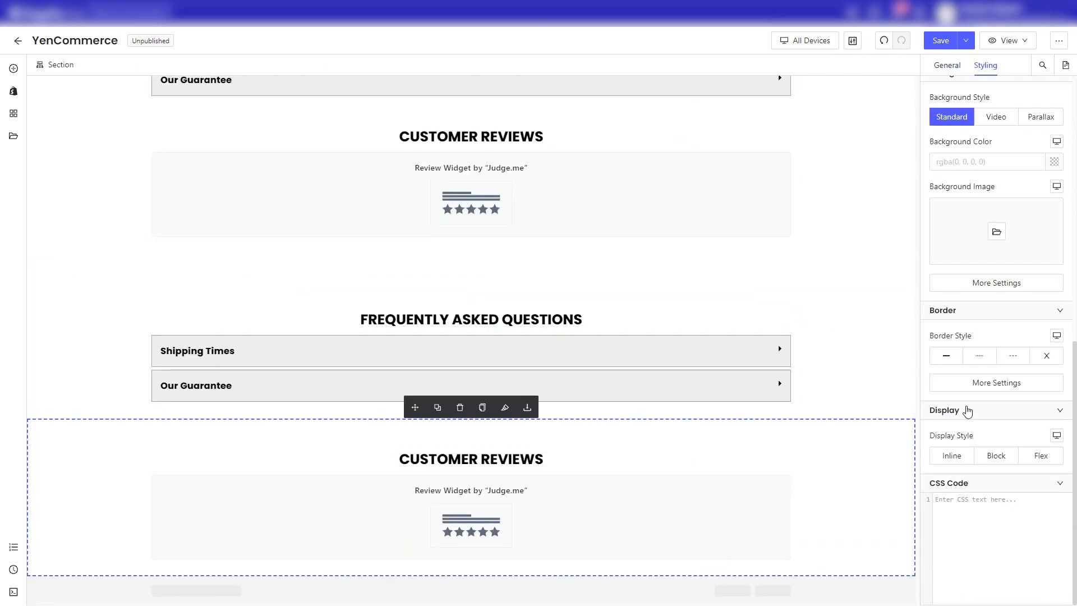
scroll(967, 336, up, 8)
click(960, 65)
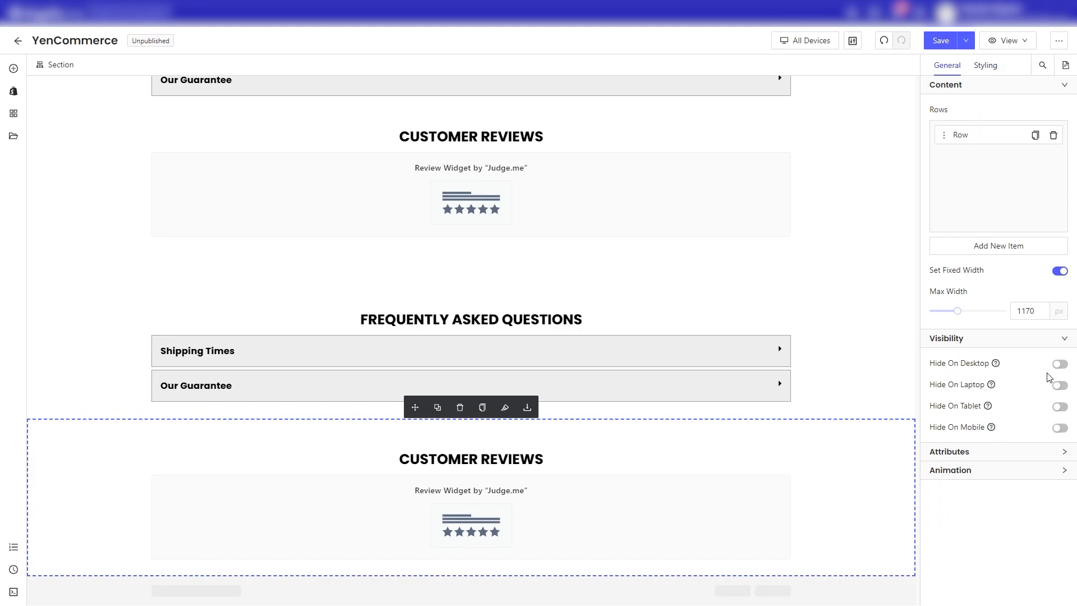
click(1061, 365)
click(1059, 386)
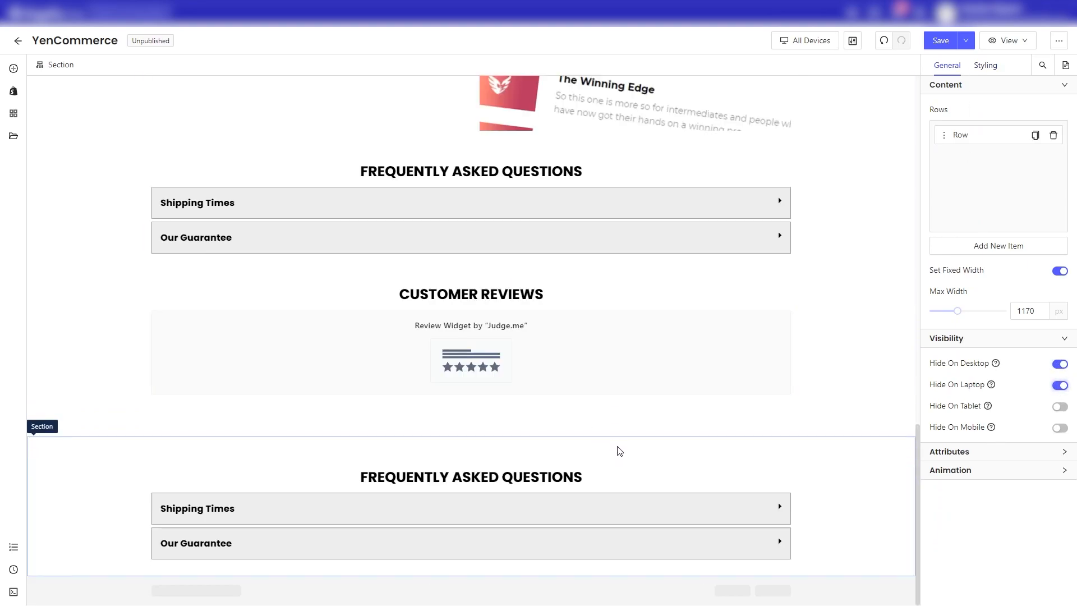
Hide the separate Frequently Asked Questions section at the page end on desktop and laptop.
click(619, 451)
click(1061, 364)
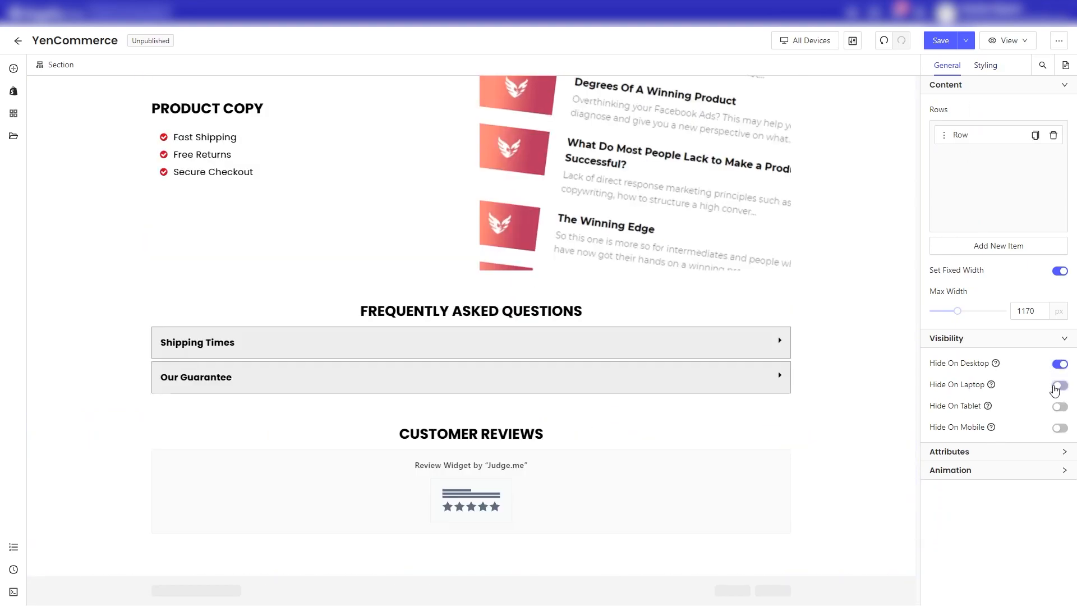
click(1059, 387)
Review the desktop section in the all-devices view and look through the laptop layout.
click(867, 414)
scroll(795, 309, up, 13)
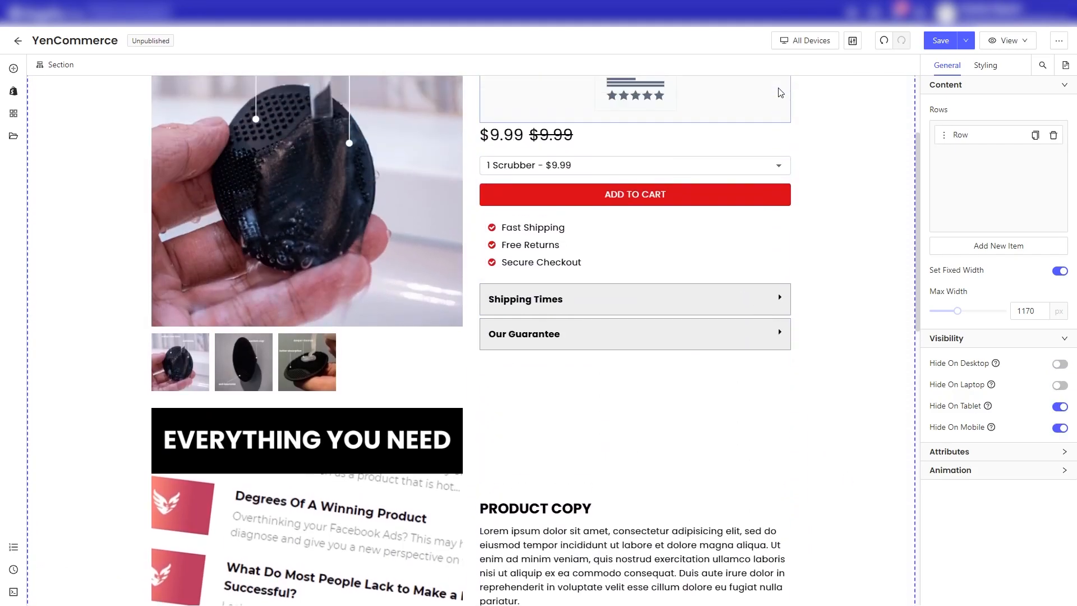
scroll(779, 92, up, 3)
click(805, 41)
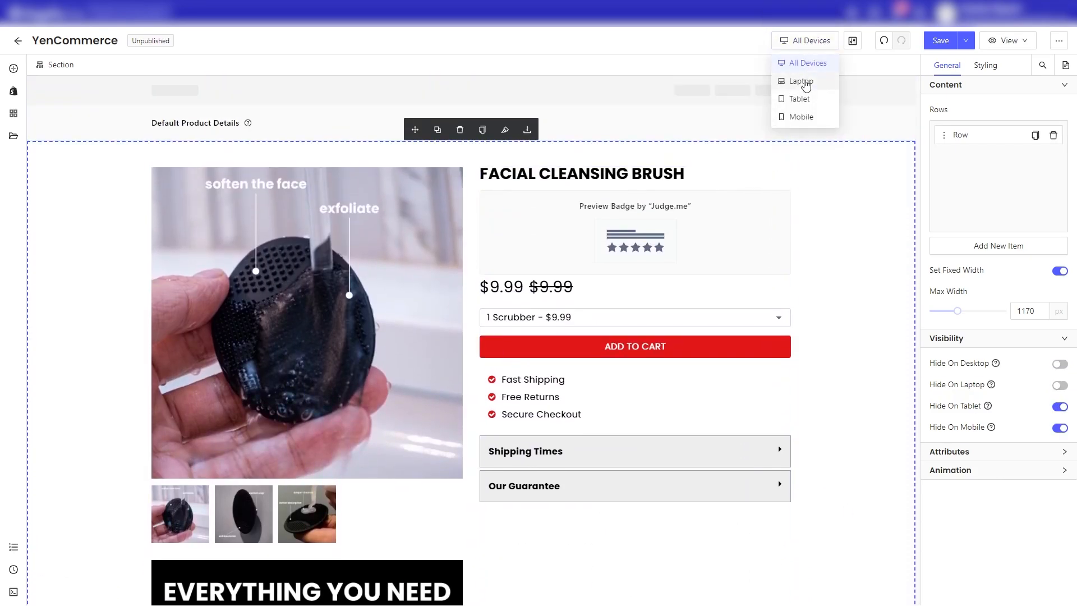
click(802, 82)
scroll(634, 274, down, 12)
scroll(635, 276, up, 1)
Switch to the tablet layout and examine the product details, heading blocks and Frequently Asked Questions section.
click(820, 50)
click(819, 96)
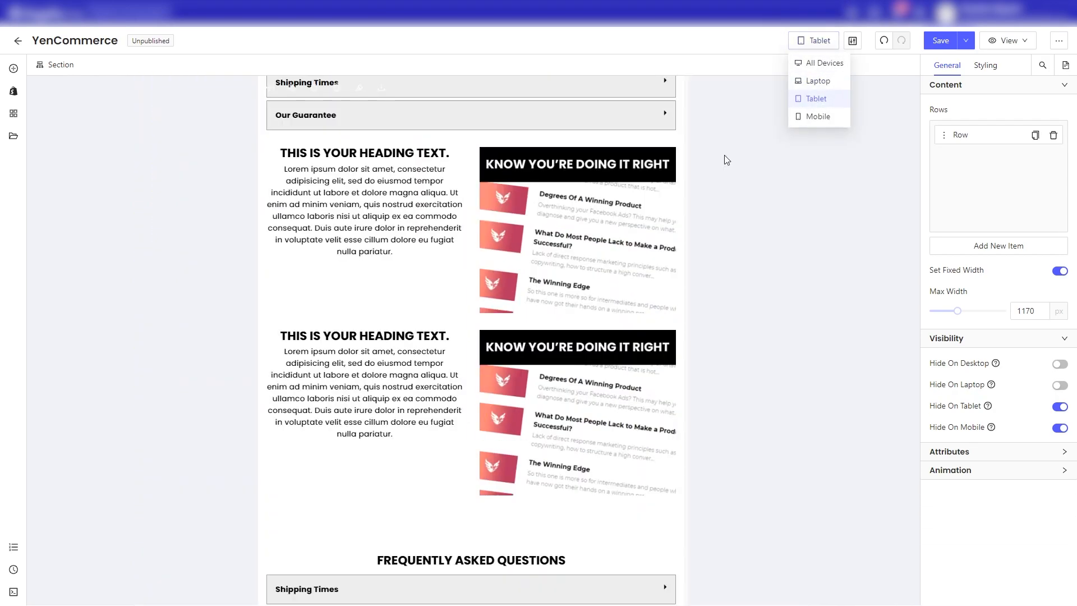
scroll(611, 233, up, 5)
scroll(611, 233, up, 5)
scroll(610, 233, down, 6)
scroll(599, 289, down, 5)
scroll(599, 289, up, 6)
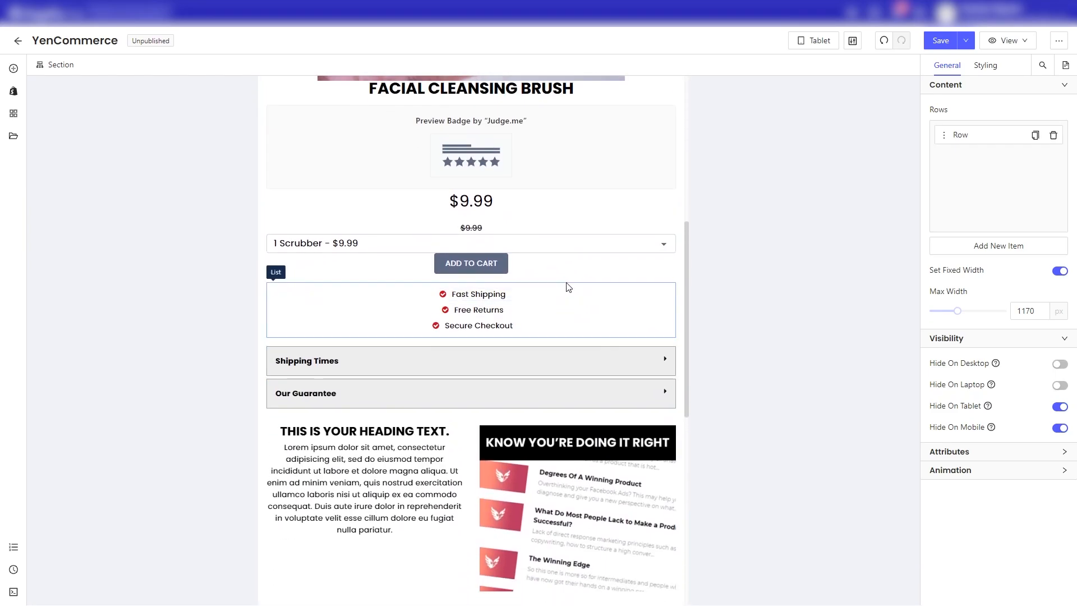
Left-align the Fast Shipping, Free Returns and Secure Checkout list for tablet.
click(568, 287)
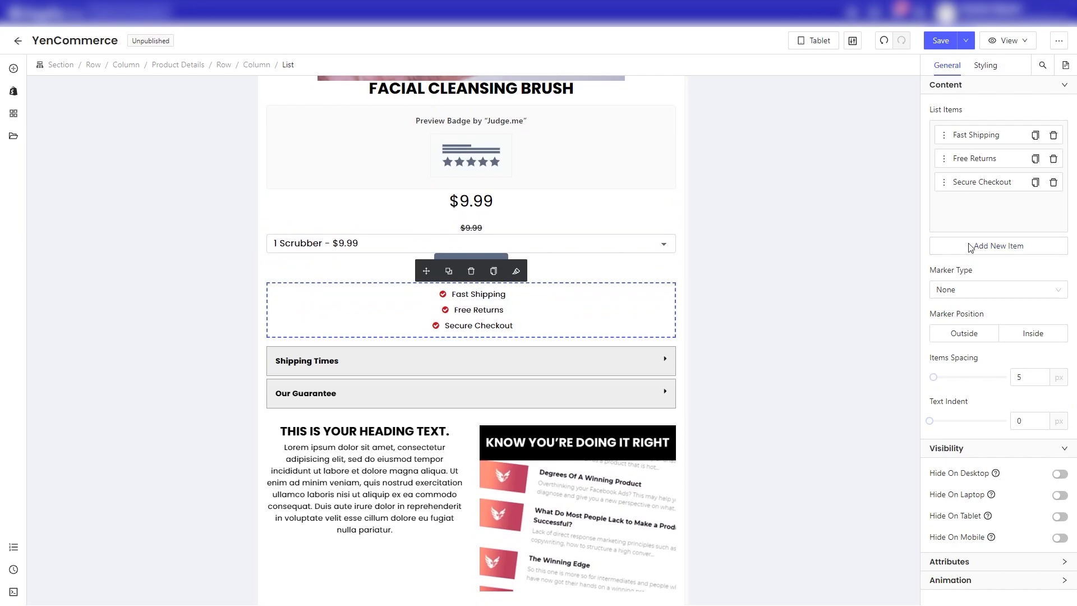
click(987, 67)
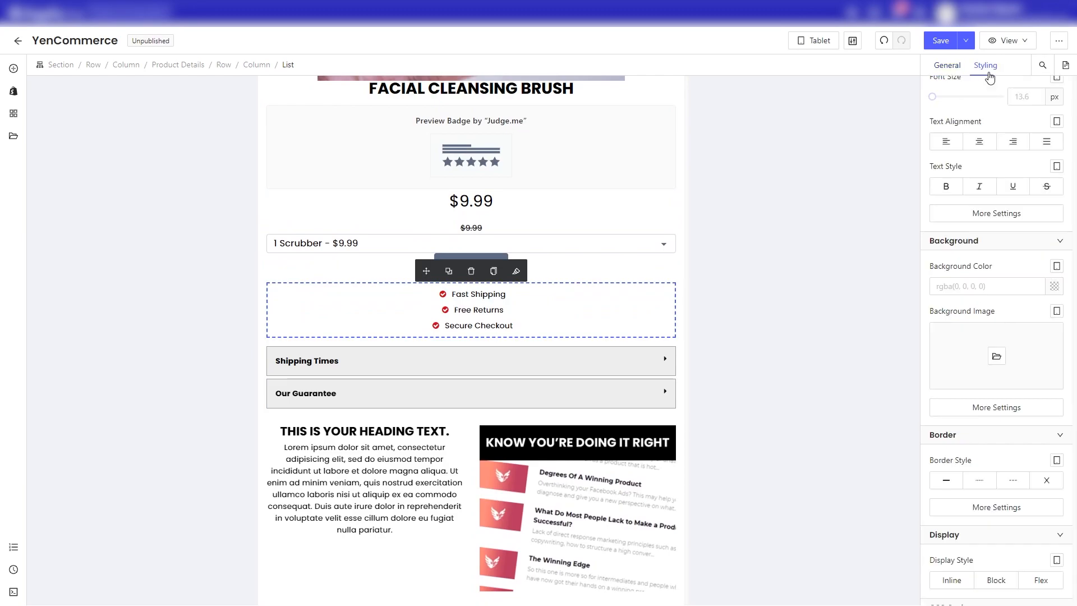
scroll(980, 314, down, 2)
scroll(977, 331, up, 5)
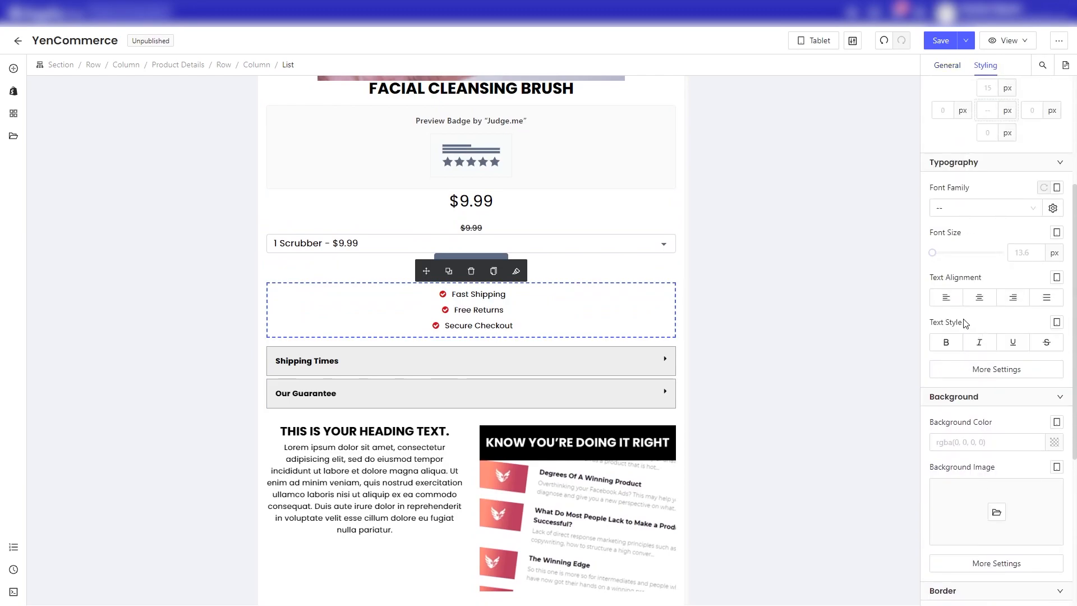
click(1057, 278)
click(1056, 278)
click(1057, 279)
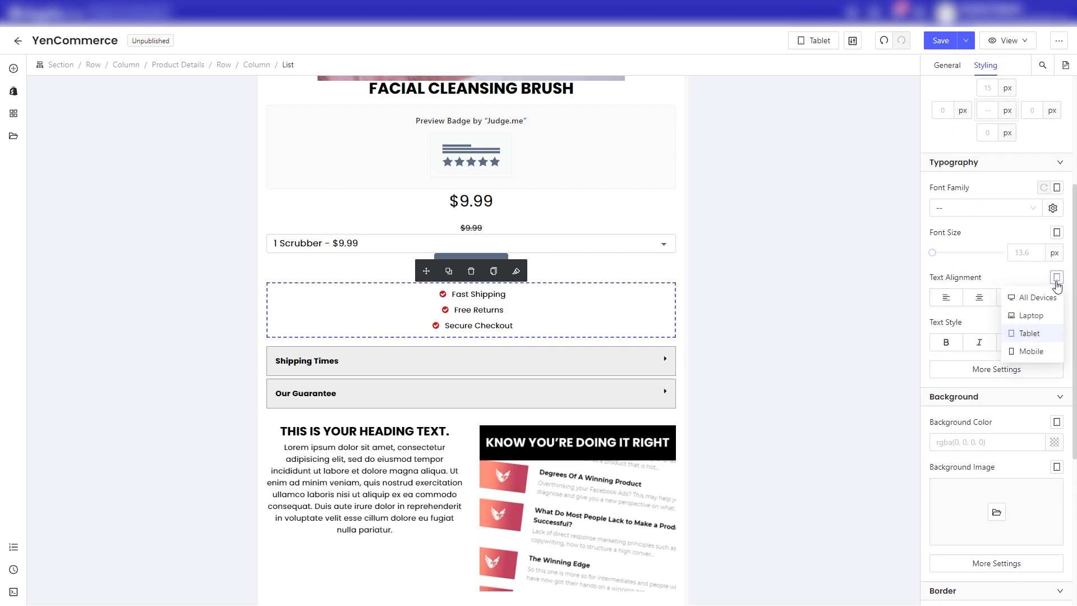
click(1030, 337)
click(946, 299)
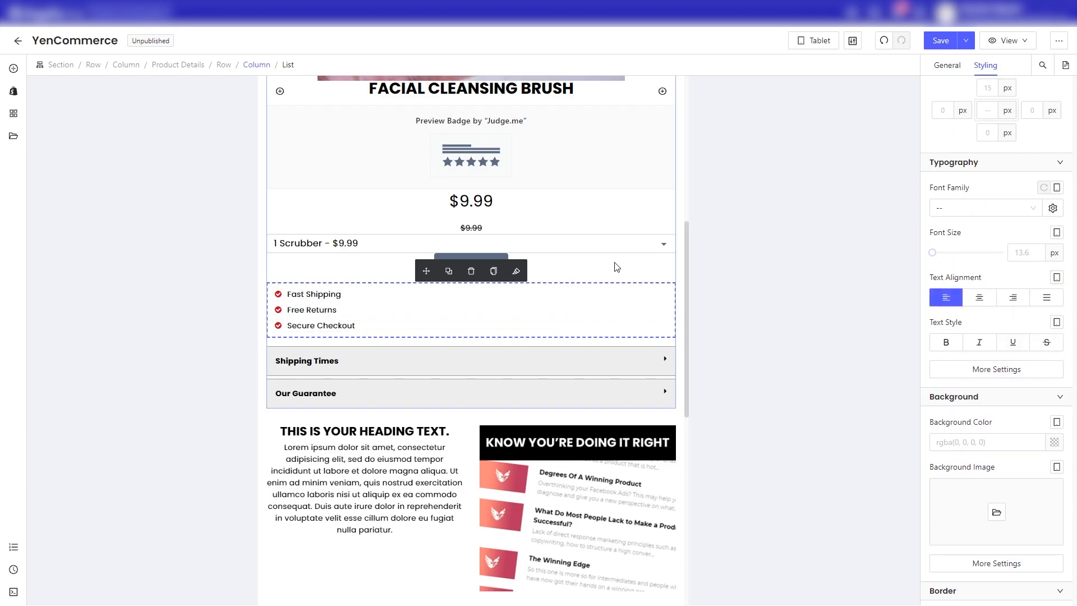
Stretch the tablet Add to Cart button to full width with the CSS code "width:100%;".
click(601, 268)
click(500, 267)
scroll(996, 511, down, 5)
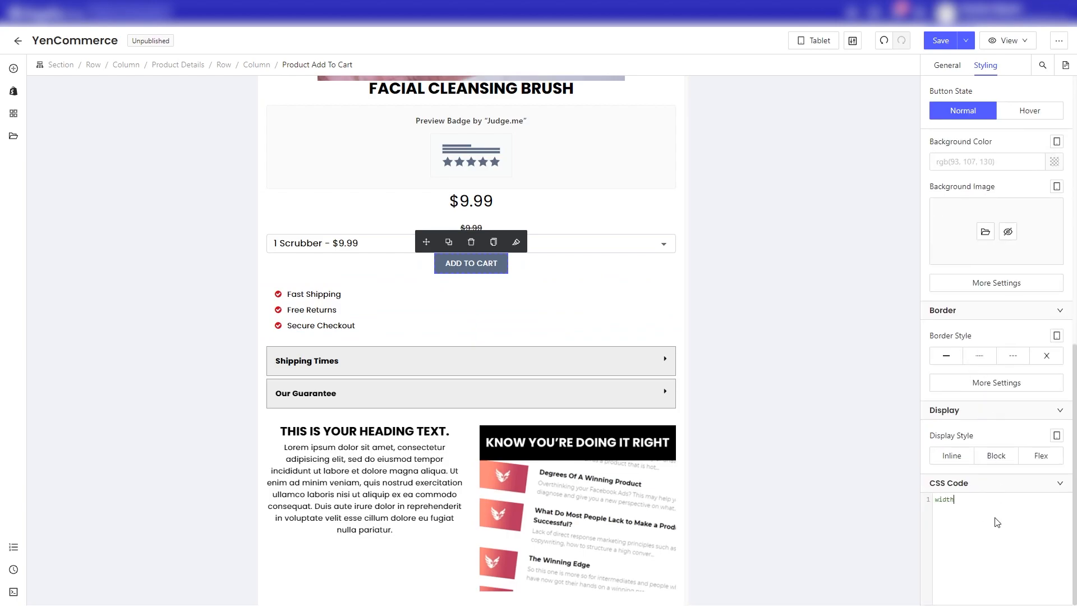
text(;)
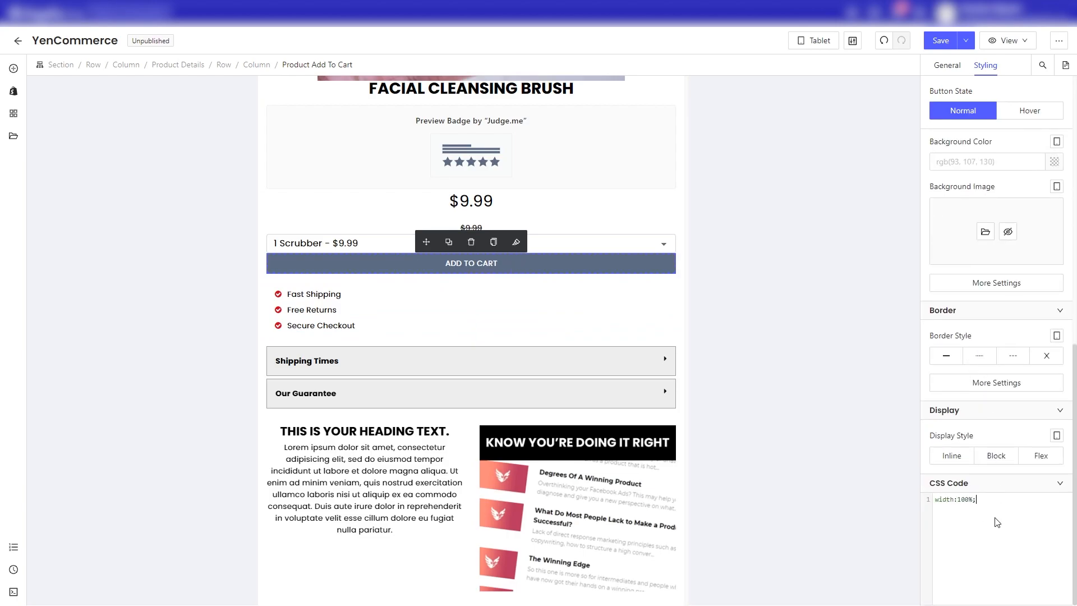
Set the Add to Cart button's tablet background color to red, rgb(208, 2, 27).
scroll(992, 230, up, 7)
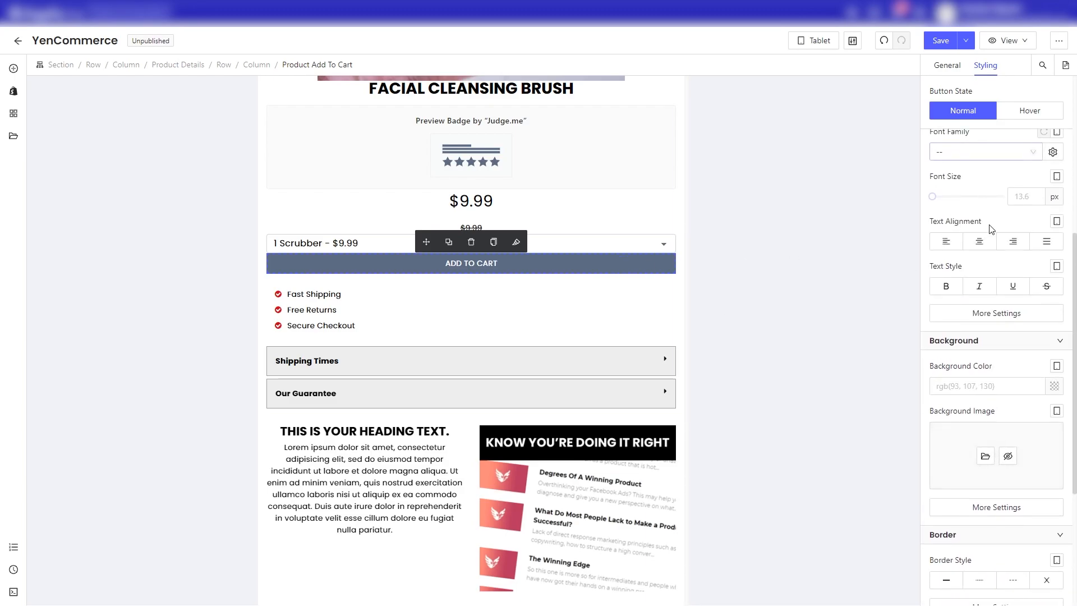
scroll(991, 230, down, 5)
click(1054, 386)
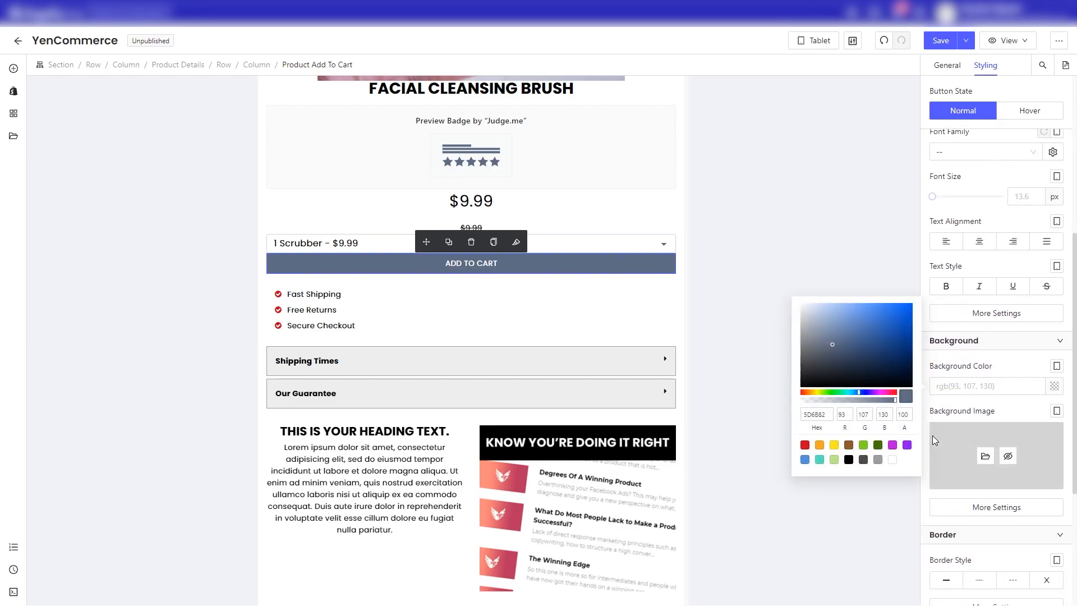
click(805, 446)
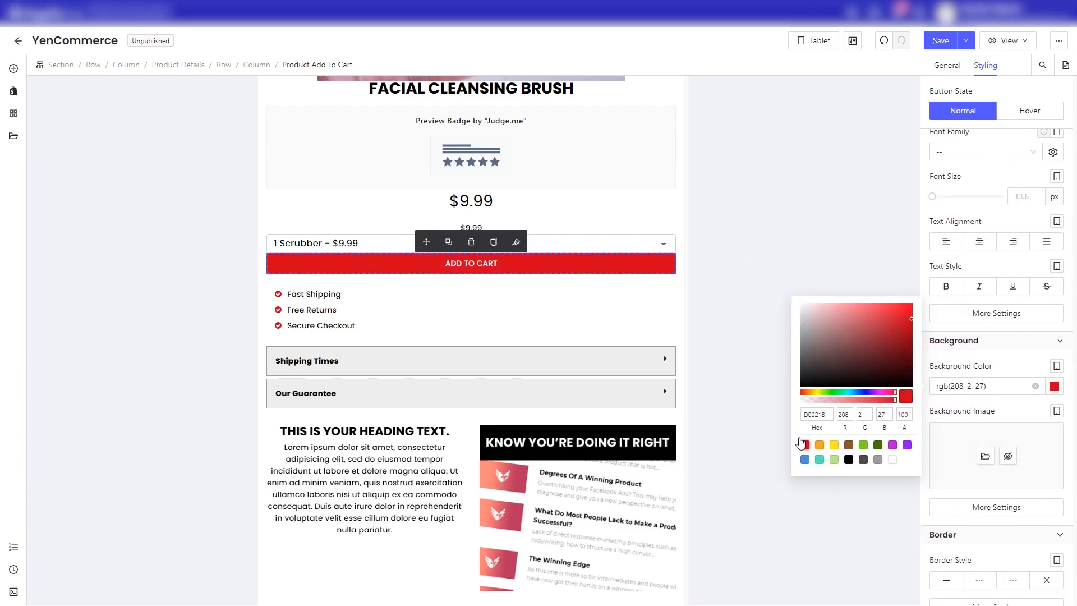
Make the Add to Cart button's text bold and give the button a 10 px top margin on tablet.
click(946, 286)
scroll(992, 211, up, 5)
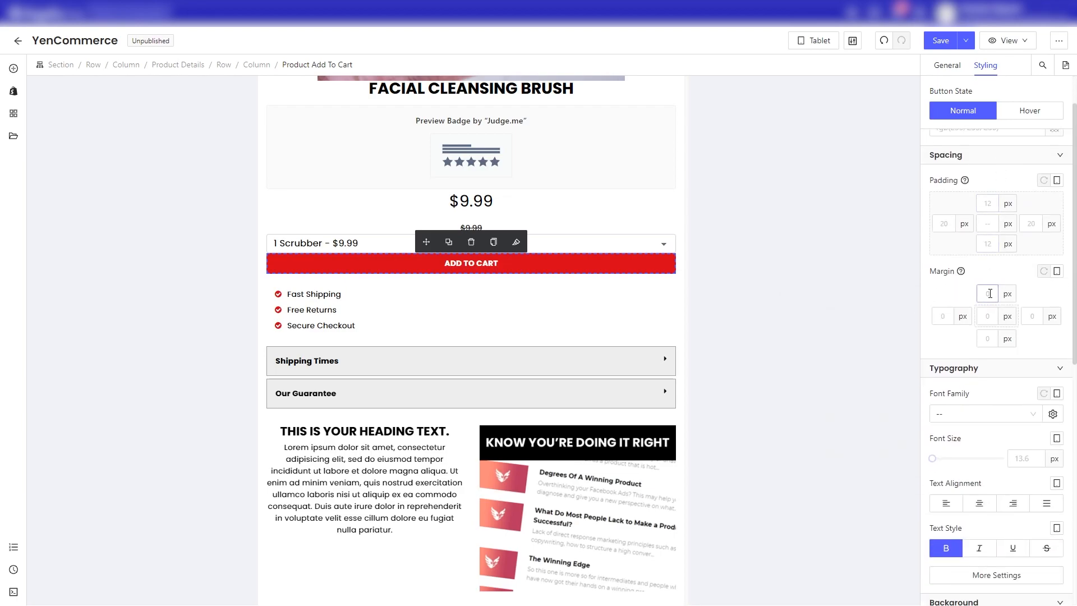
text(10)
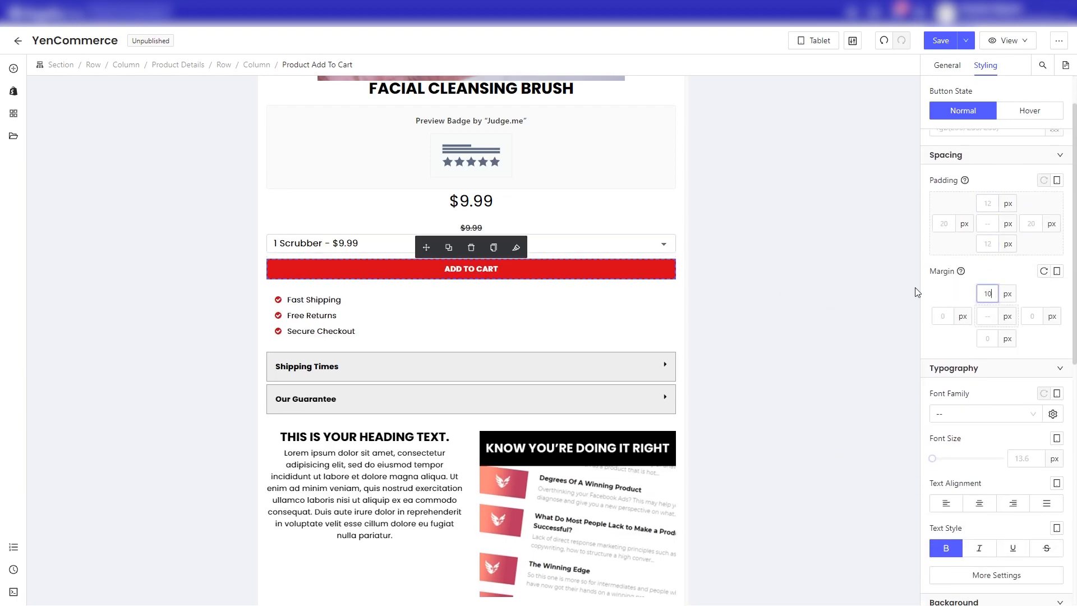
Show the product image's thumbnail list on tablet and set the image height to 726 px.
click(561, 228)
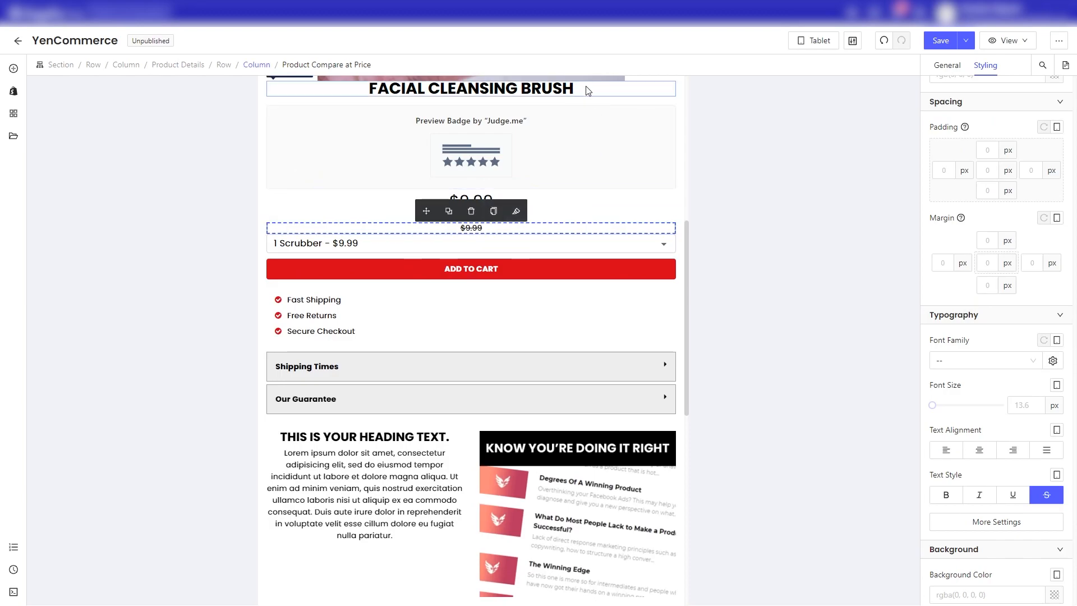
scroll(617, 225, up, 3)
click(574, 211)
scroll(574, 211, up, 3)
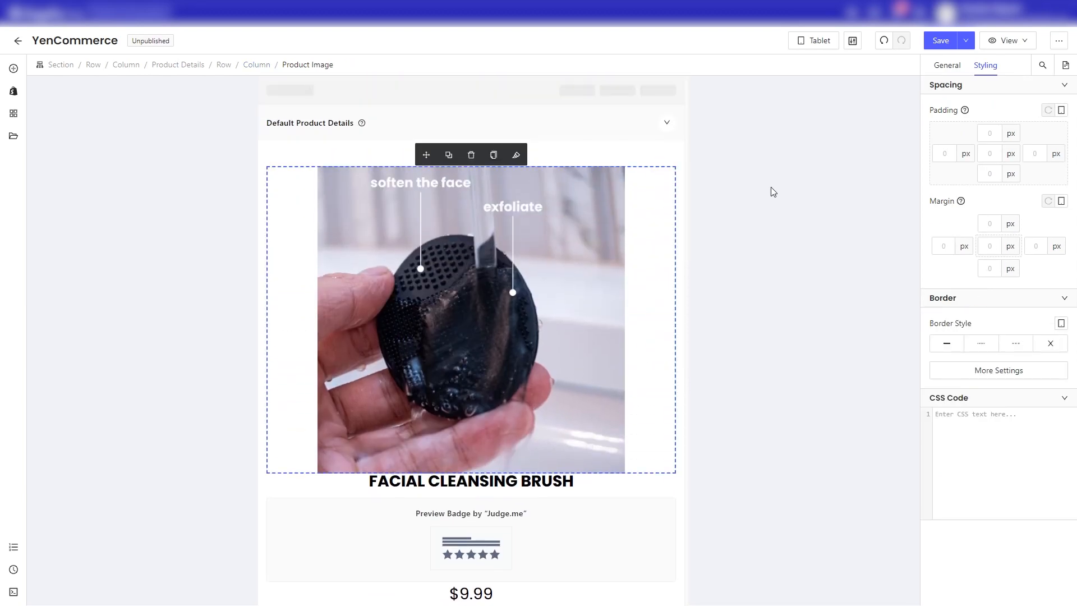
click(947, 65)
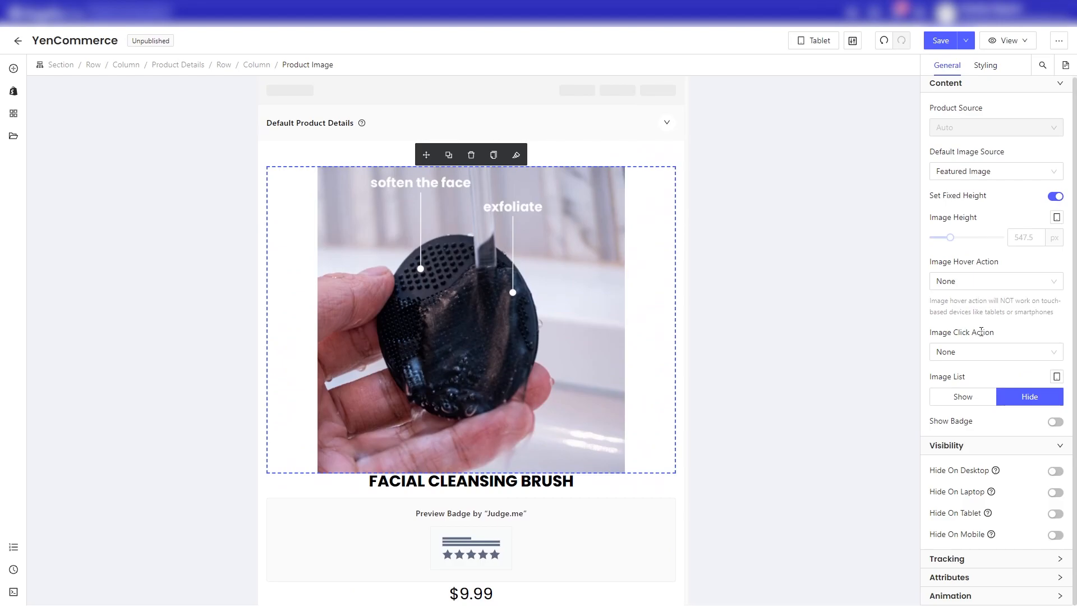
click(965, 398)
click(957, 237)
drag(956, 240, 958, 240)
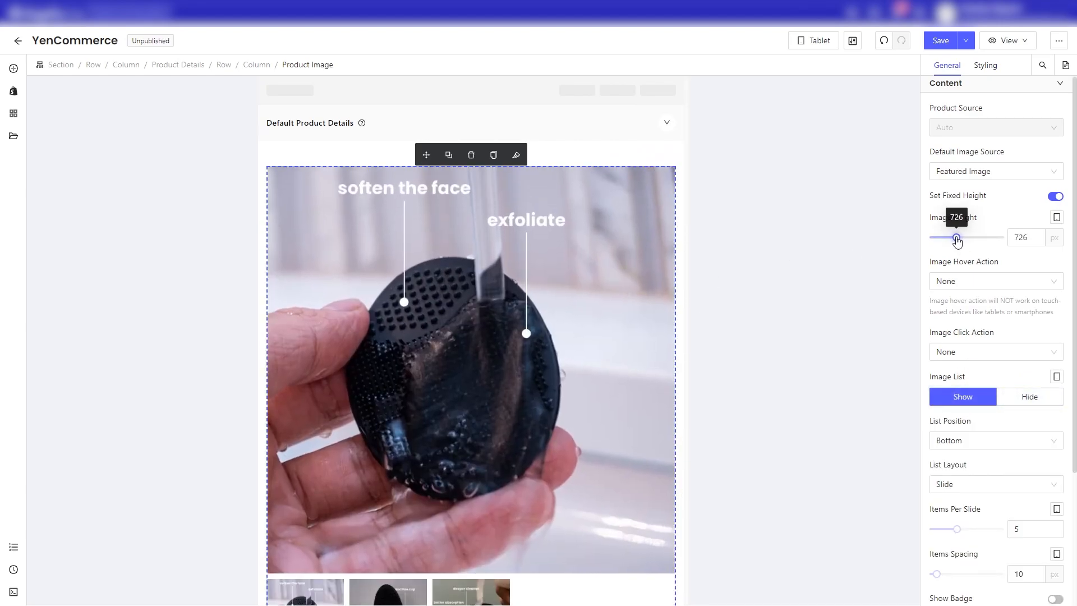
Give the Facial Cleansing Brush product title a 10 px top margin on tablet.
scroll(596, 402, down, 7)
click(619, 277)
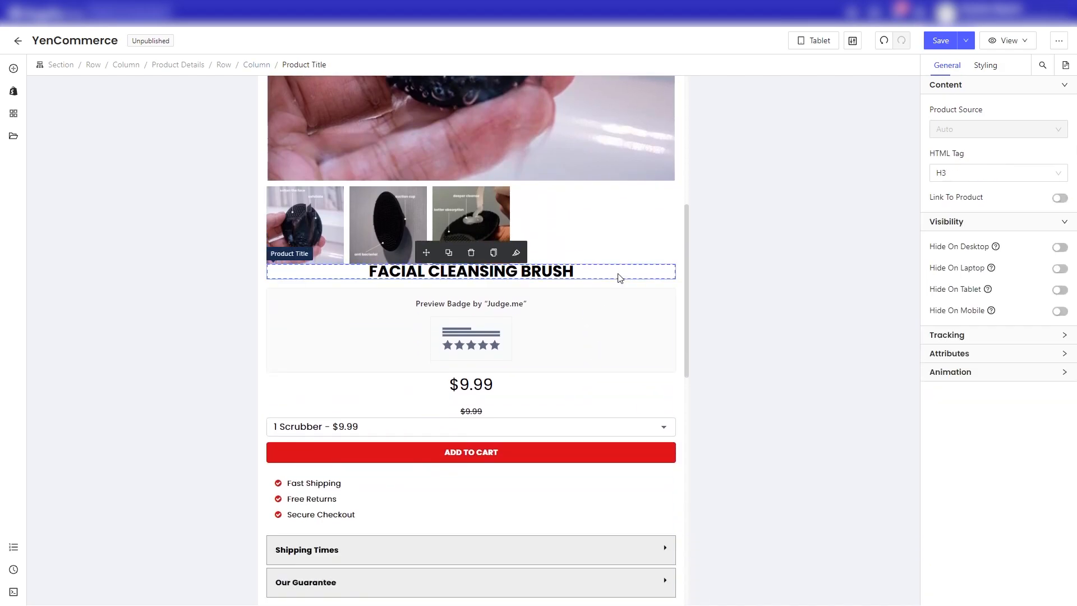
click(984, 65)
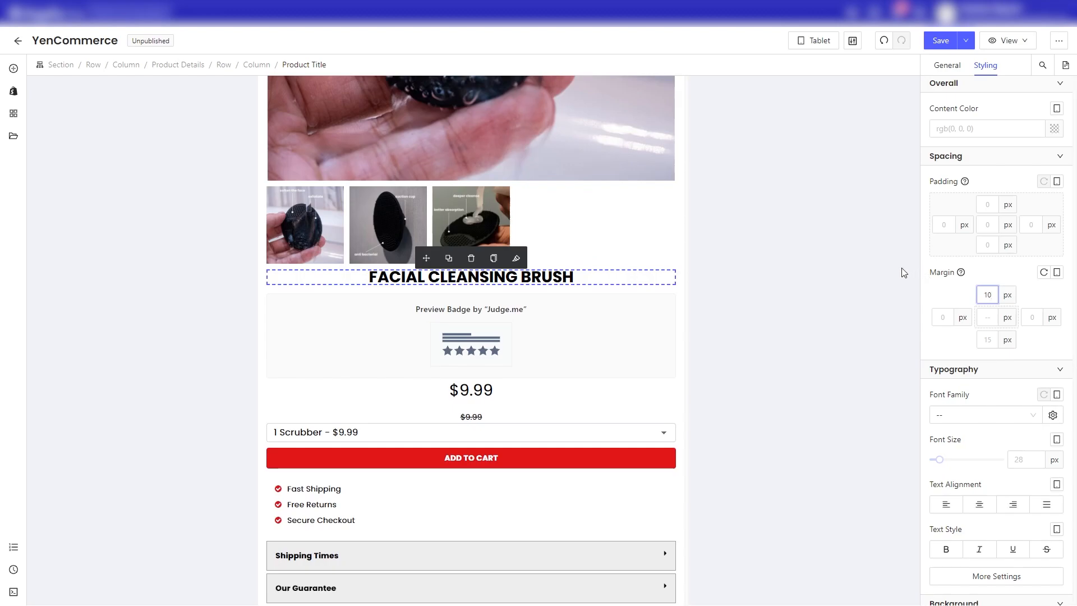
Set the display style of the product price and the compare-at price to Inline on tablet.
click(517, 393)
scroll(964, 477, down, 9)
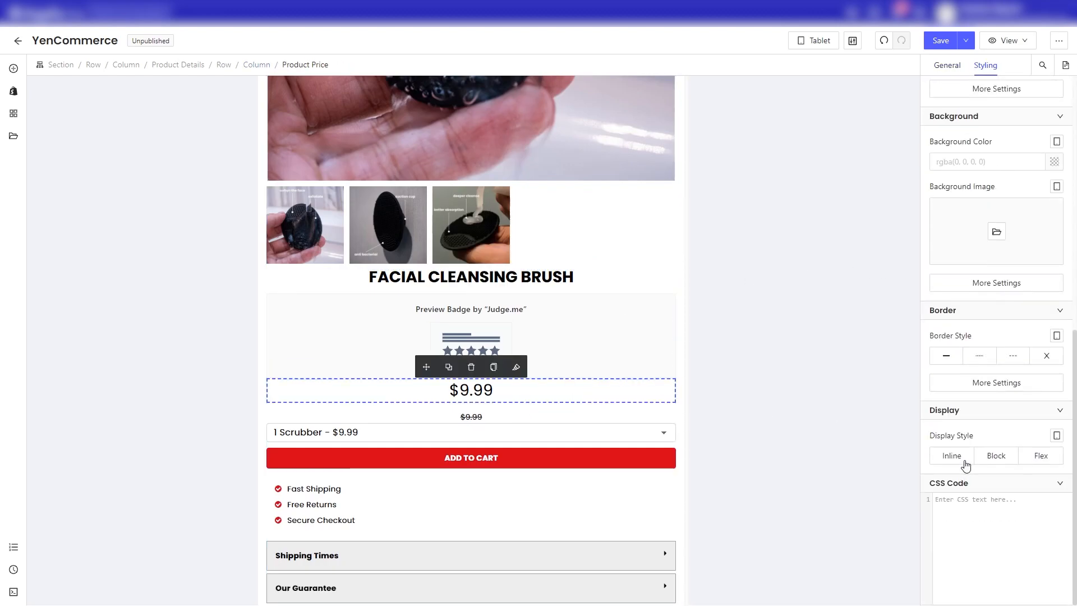
click(963, 461)
click(586, 416)
click(951, 457)
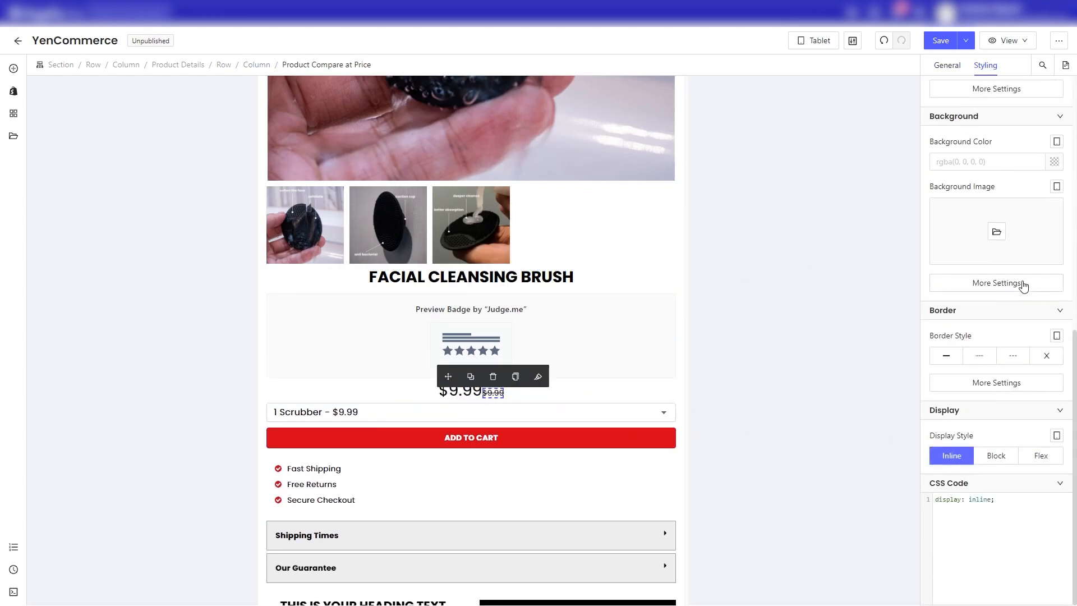
Set the compare-at price's font size to 27 px on tablet.
scroll(1021, 275, up, 9)
click(1024, 462)
text(27)
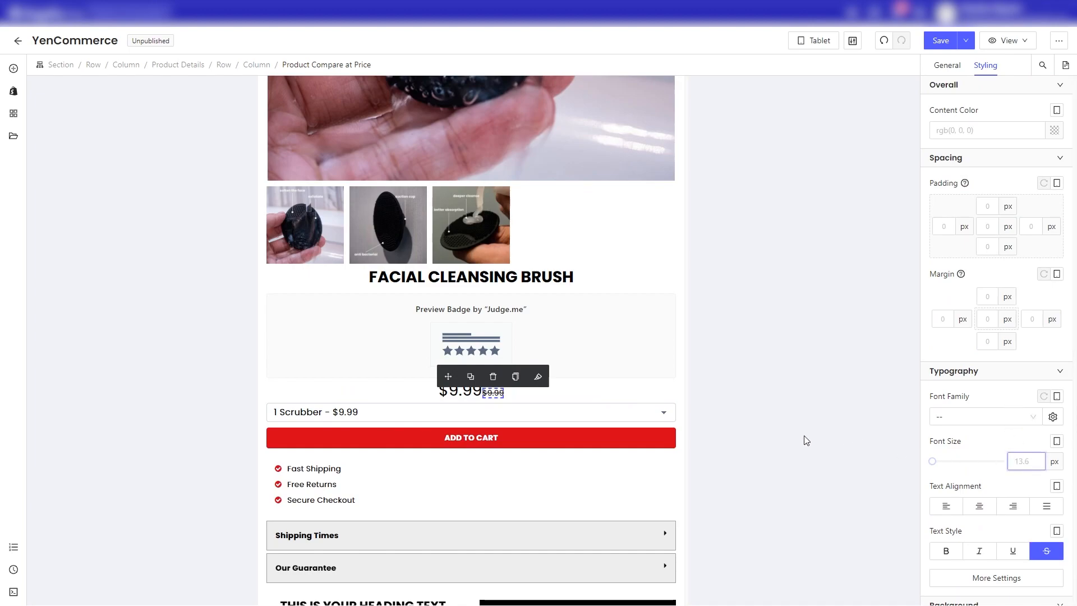
scroll(965, 217, down, 1)
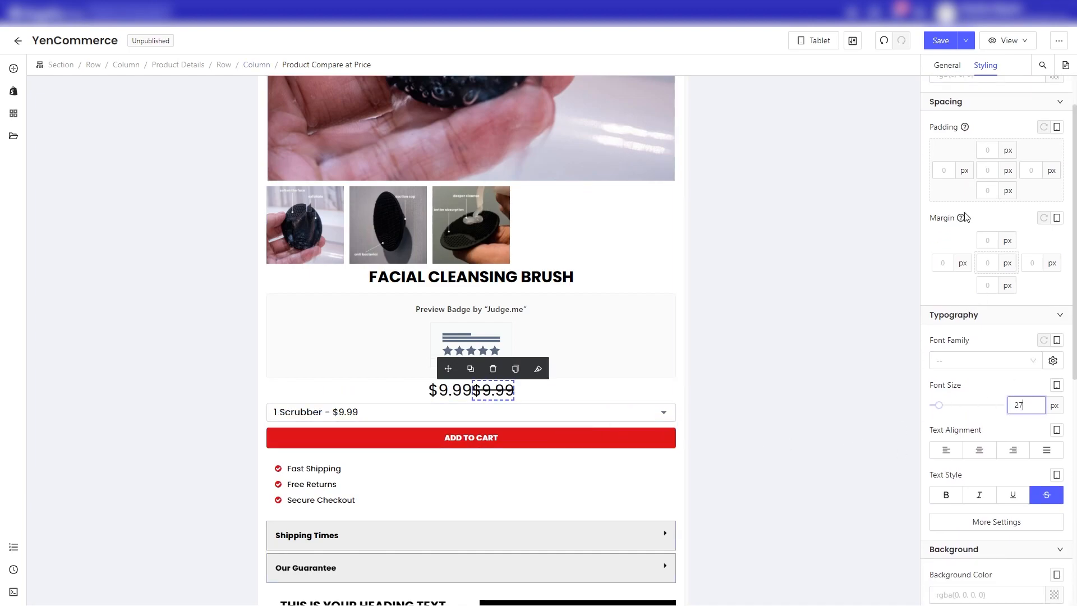
Give the compare-at price a 10 px left margin and the product variant selector a 15 px top margin on tablet.
click(946, 266)
text(10)
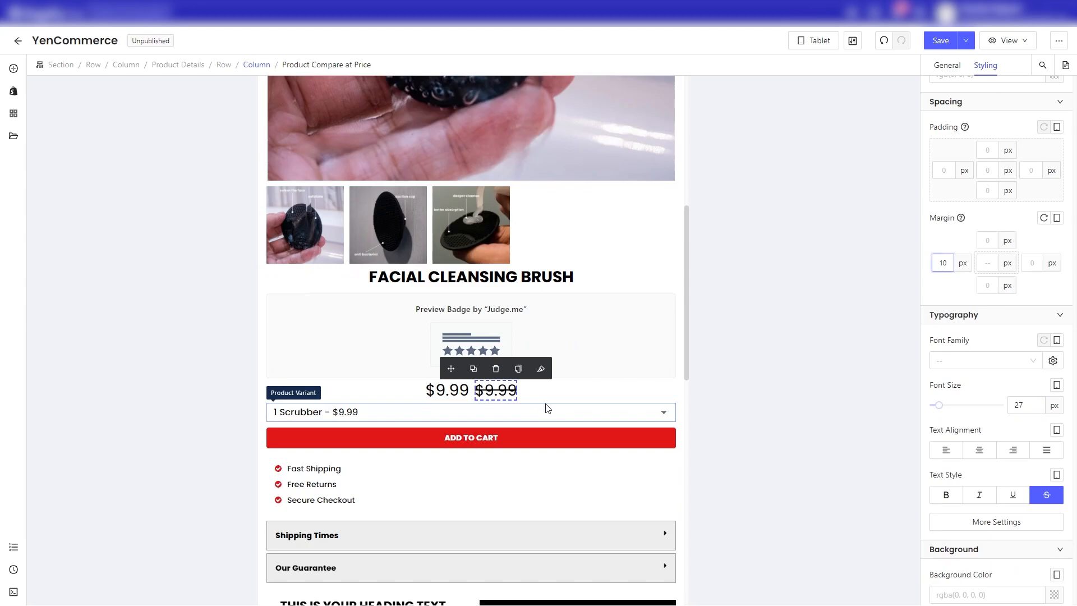
click(547, 409)
click(987, 240)
text(15)
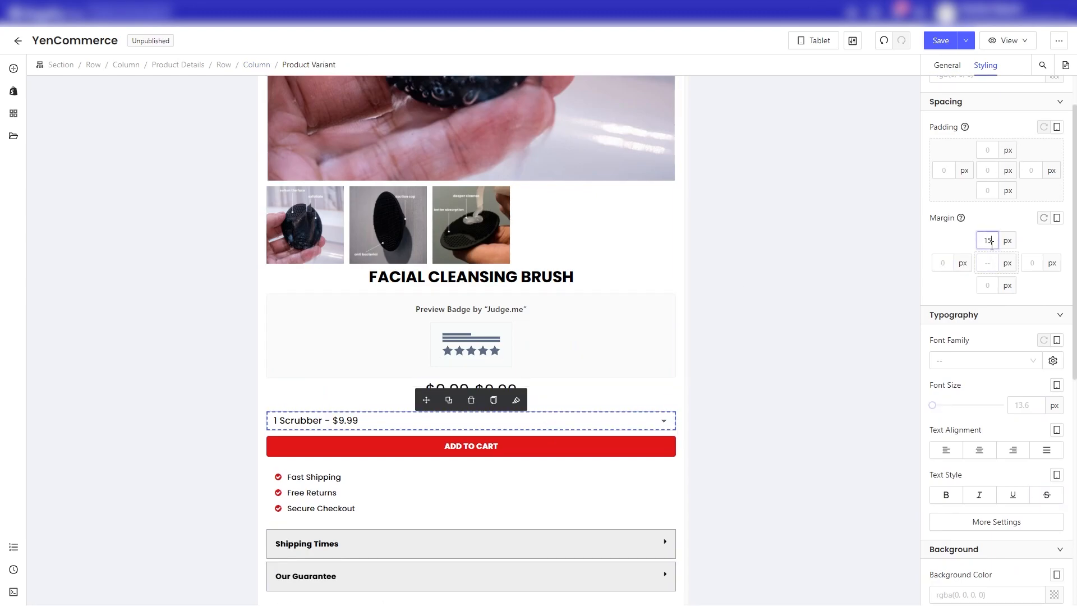
Set the Add to Cart button's top and bottom padding to 20 px on tablet.
scroll(637, 423, down, 3)
click(557, 285)
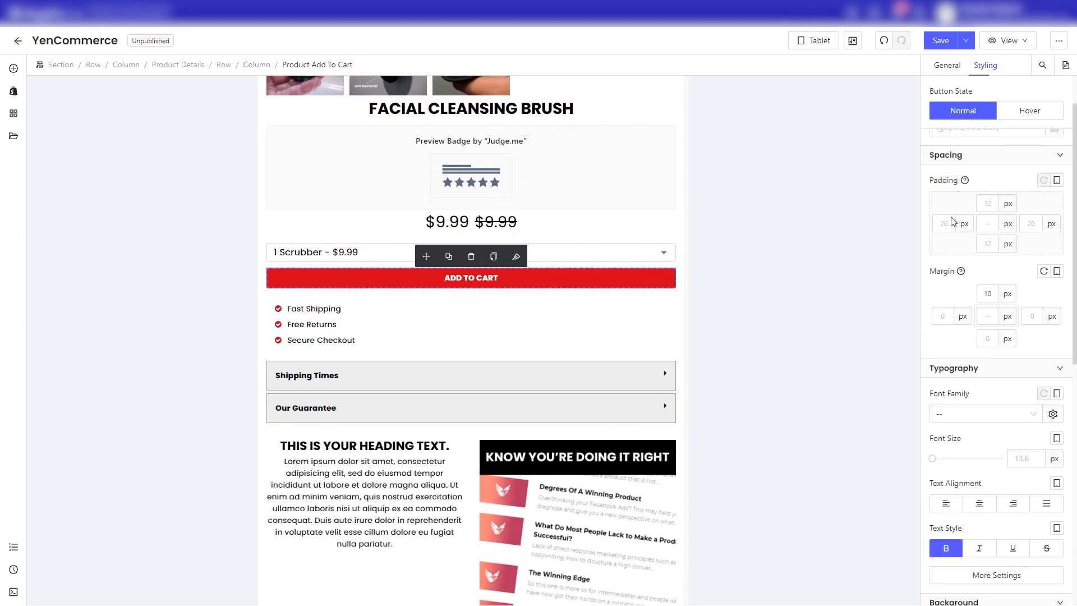
click(993, 204)
text(20)
click(988, 245)
text(20)
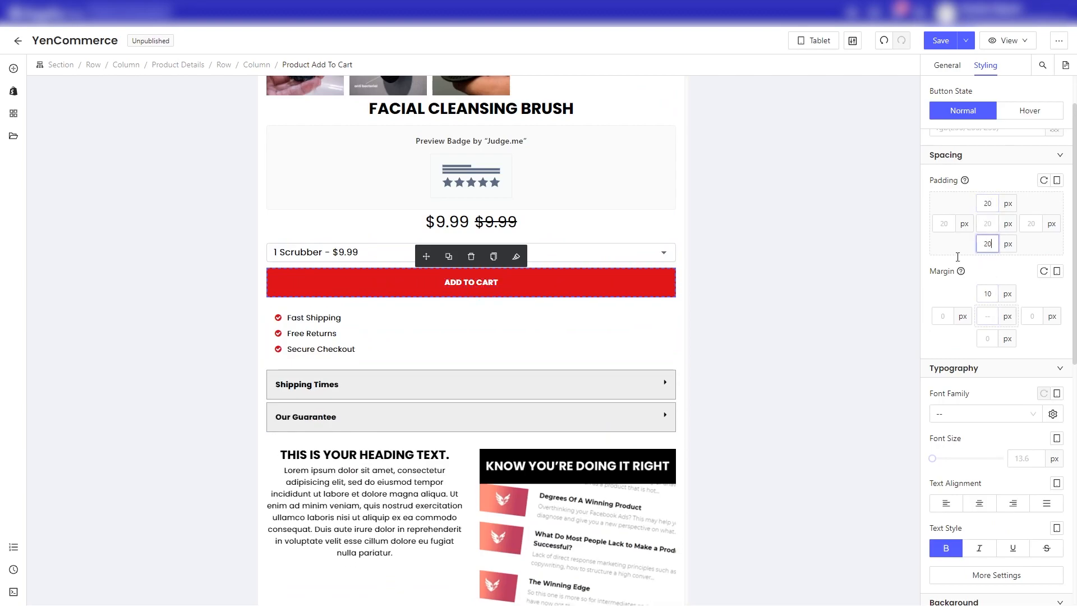
click(440, 304)
Rearrange the second heading-and-image row on tablet, moving the image into the left column and the heading with its paragraph into the right column.
scroll(619, 429, up, 10)
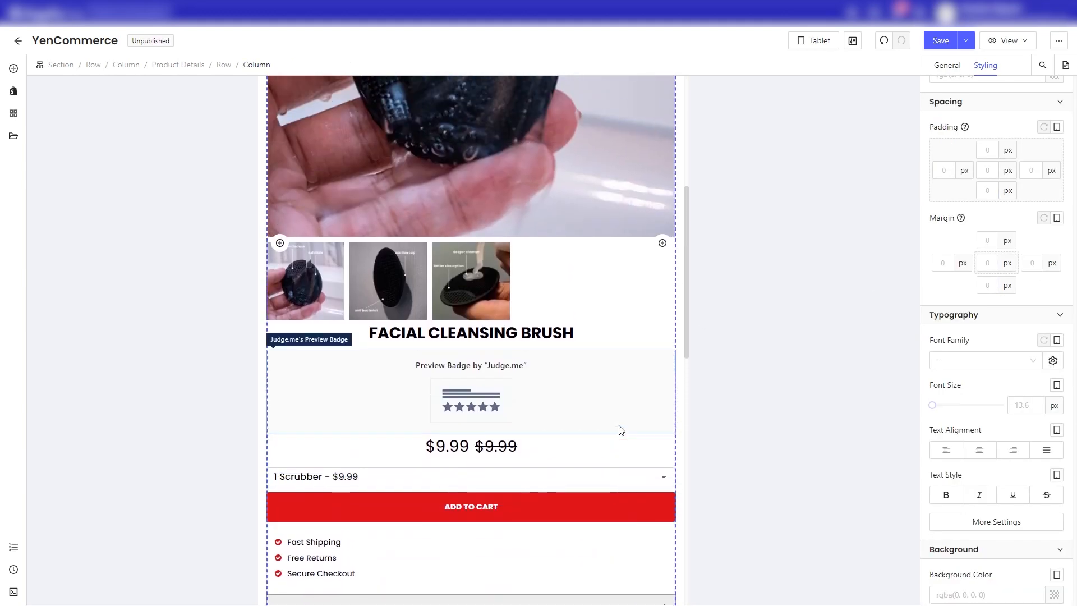
scroll(542, 250, down, 10)
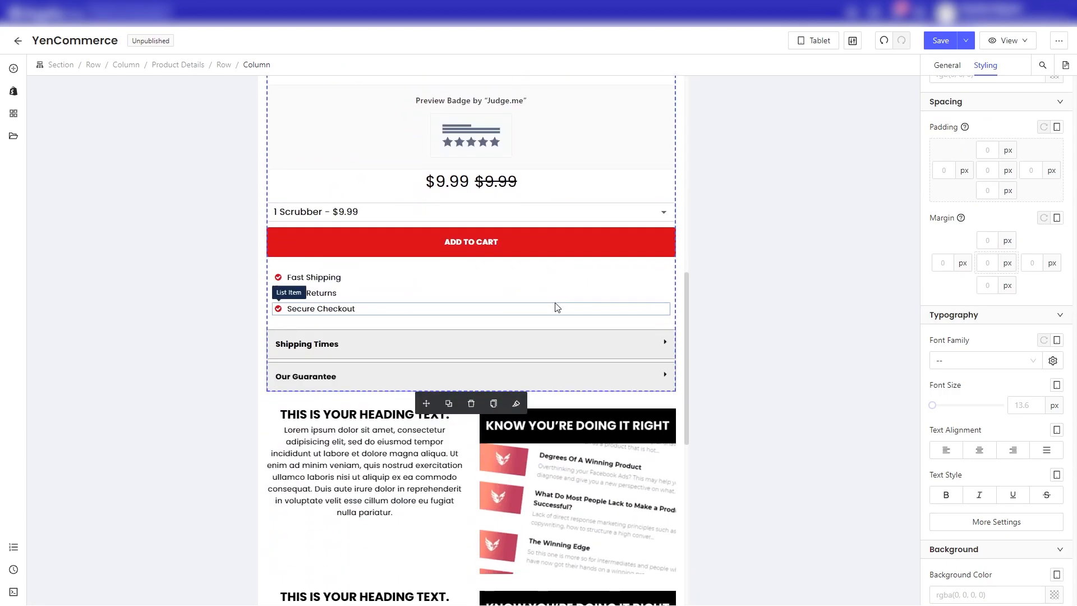
click(316, 278)
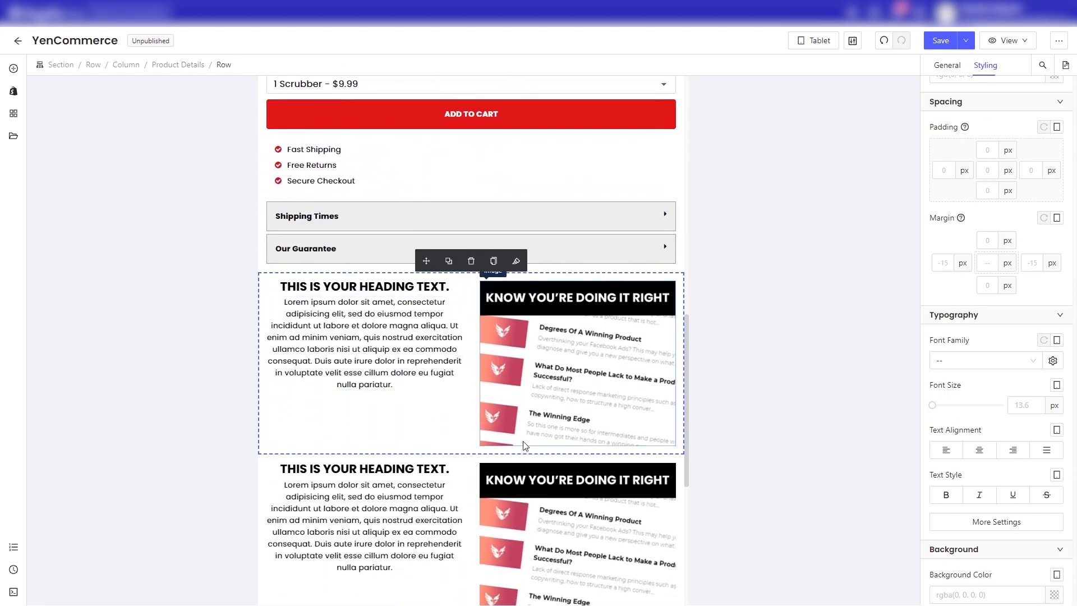
scroll(591, 444, down, 3)
click(618, 382)
drag(533, 284, 342, 308)
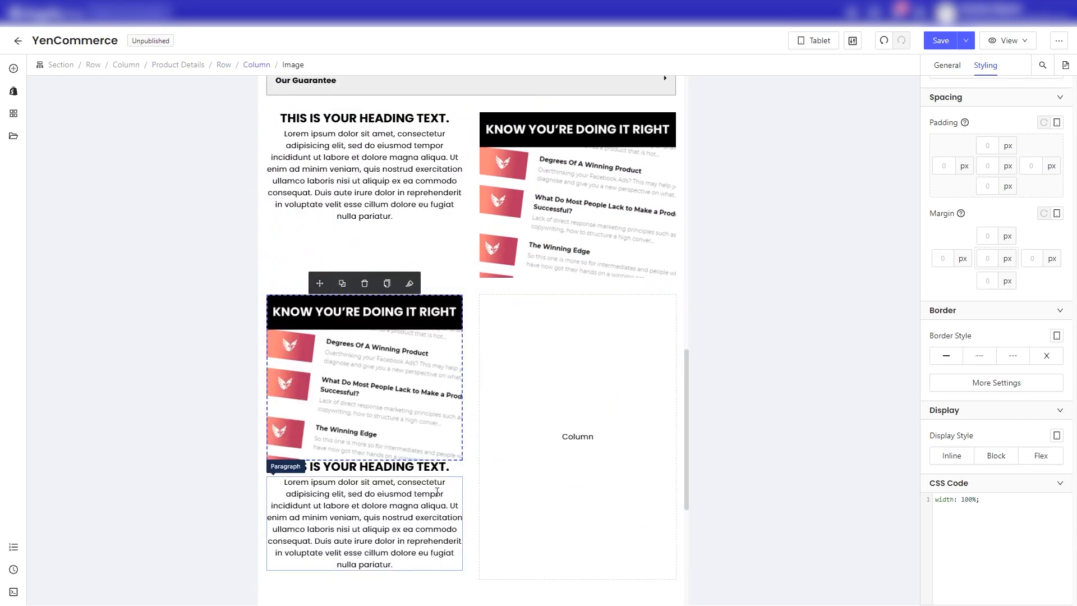
click(459, 476)
click(393, 467)
drag(320, 449, 557, 377)
scroll(573, 338, up, 10)
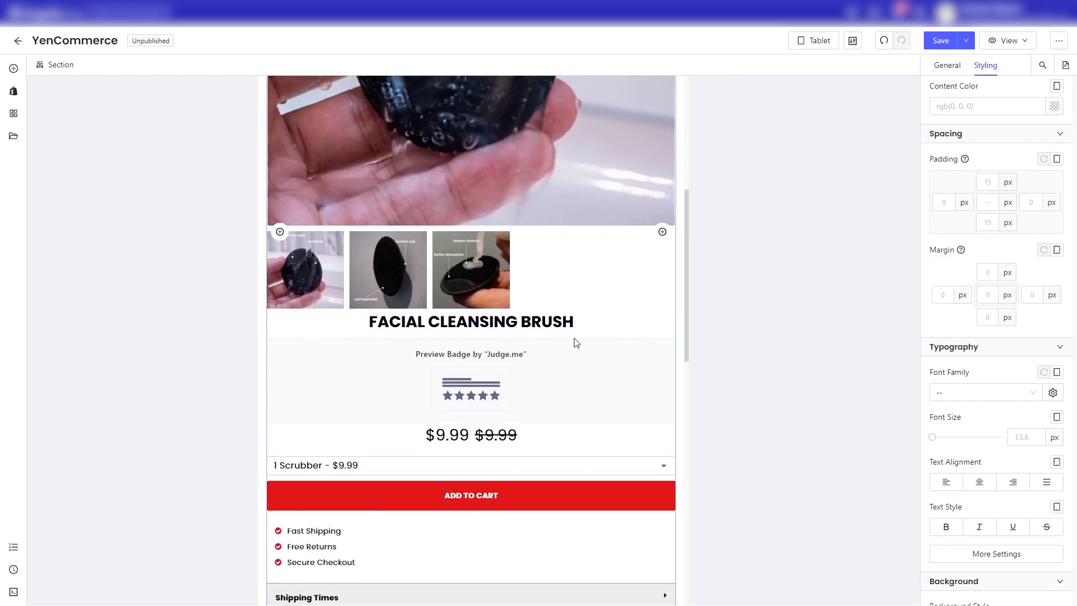
scroll(590, 315, down, 10)
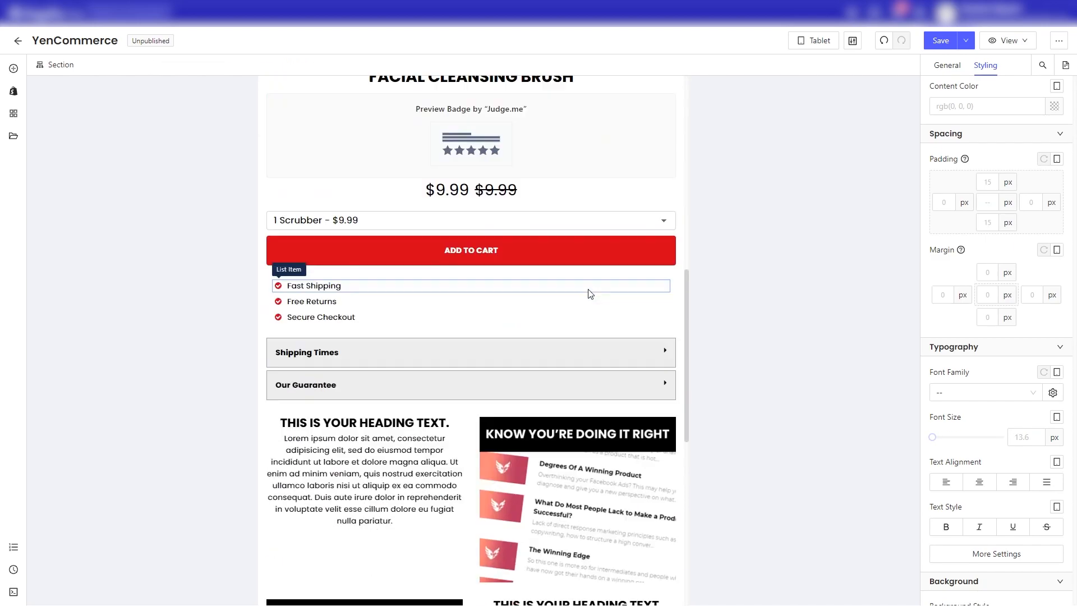
scroll(589, 291, down, 4)
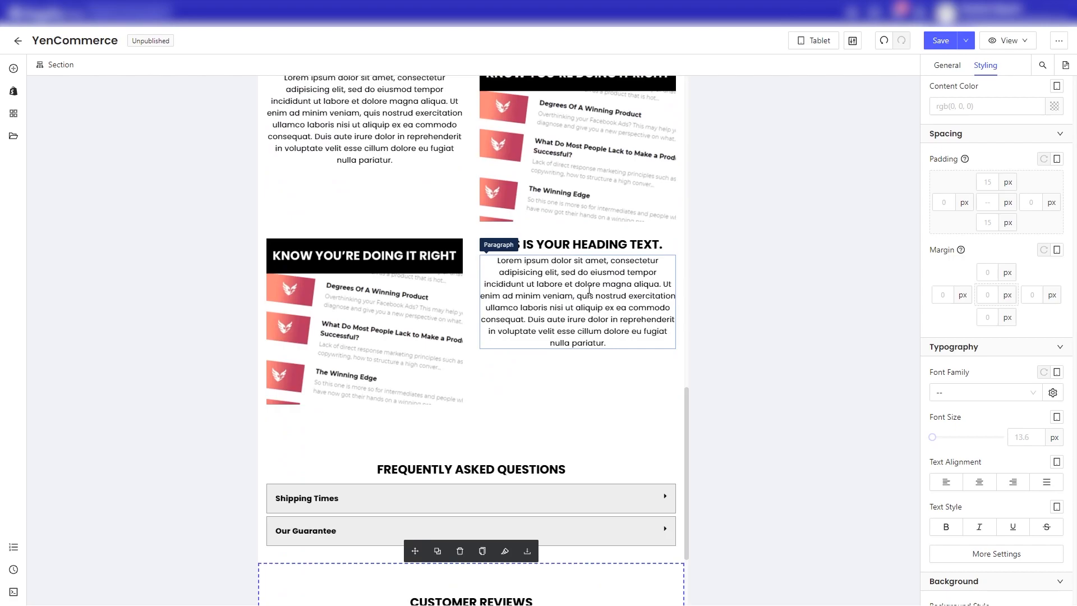